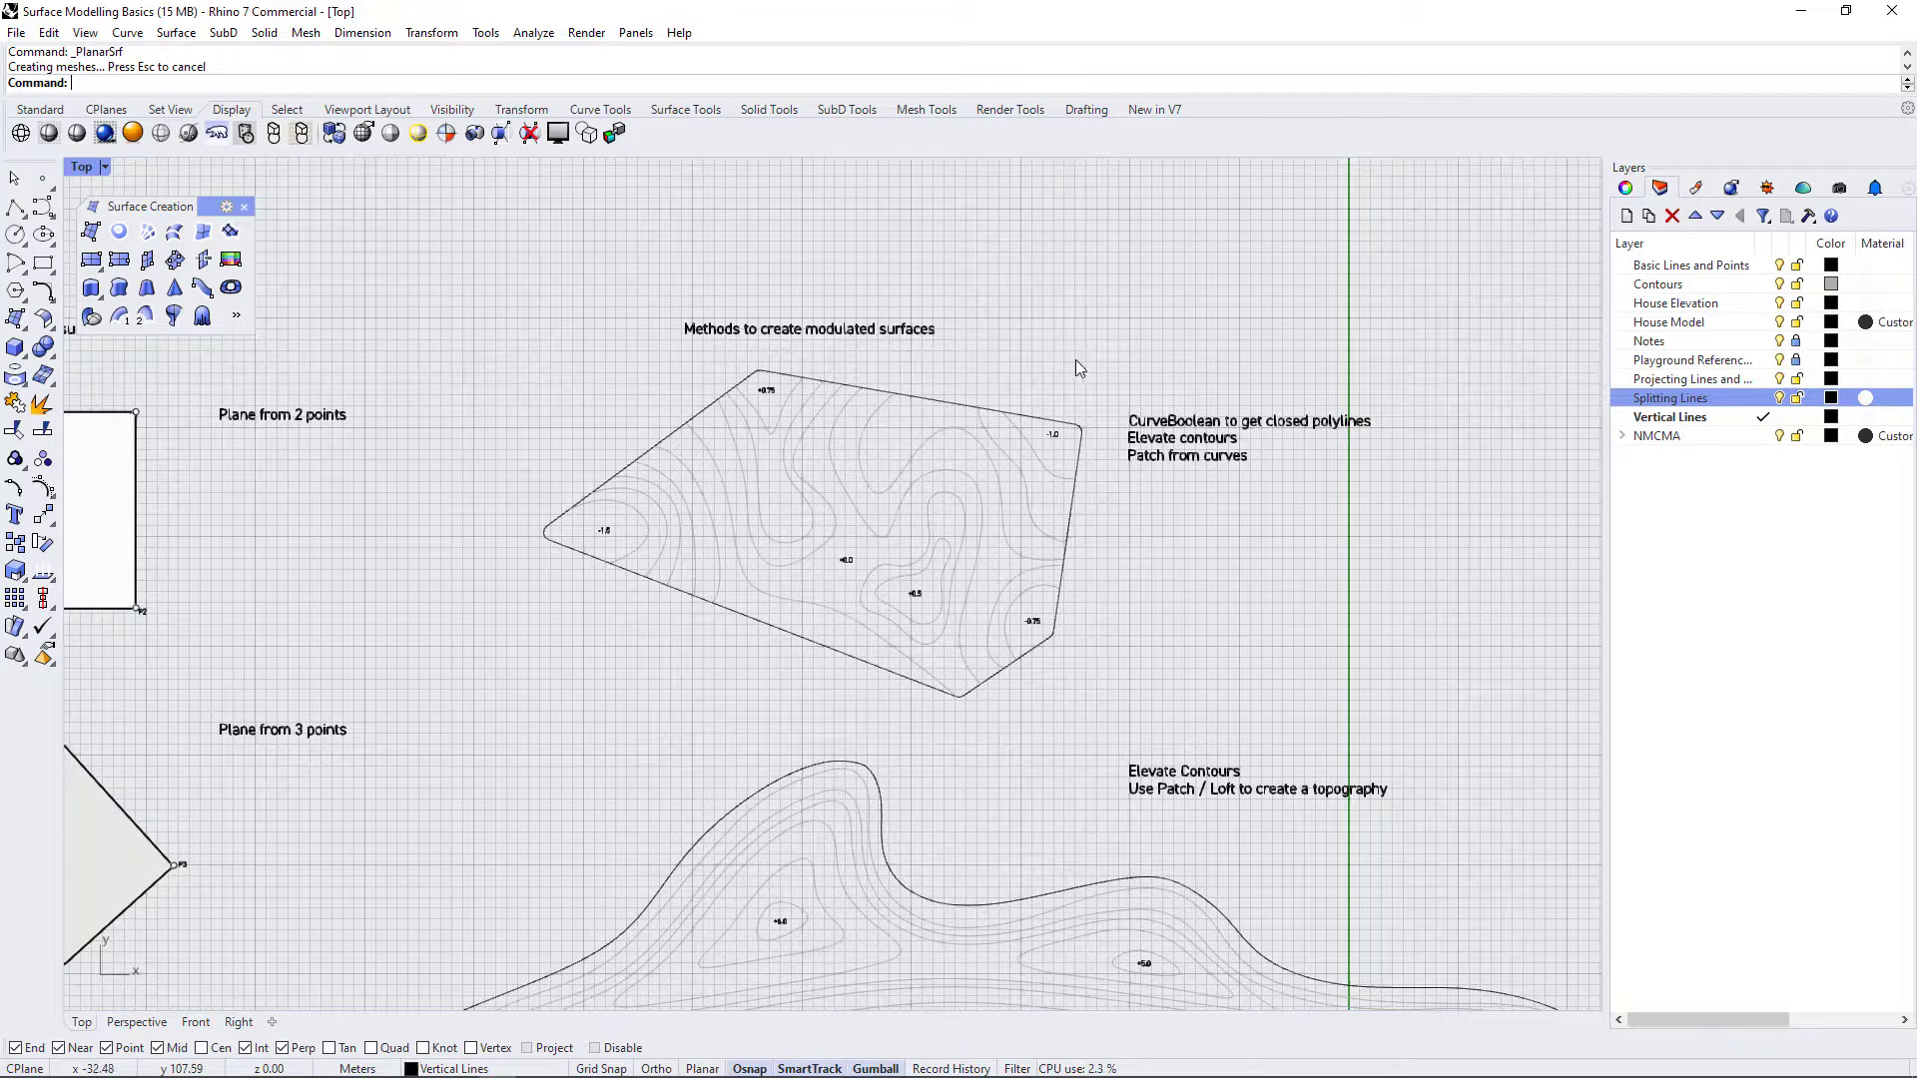
- Restore the four-view layout, then maximize the Perspective viewport instead of Top
{"action": "scroll", "coordinate": [1114, 358], "scroll_direction": "up", "scroll_amount": 3}
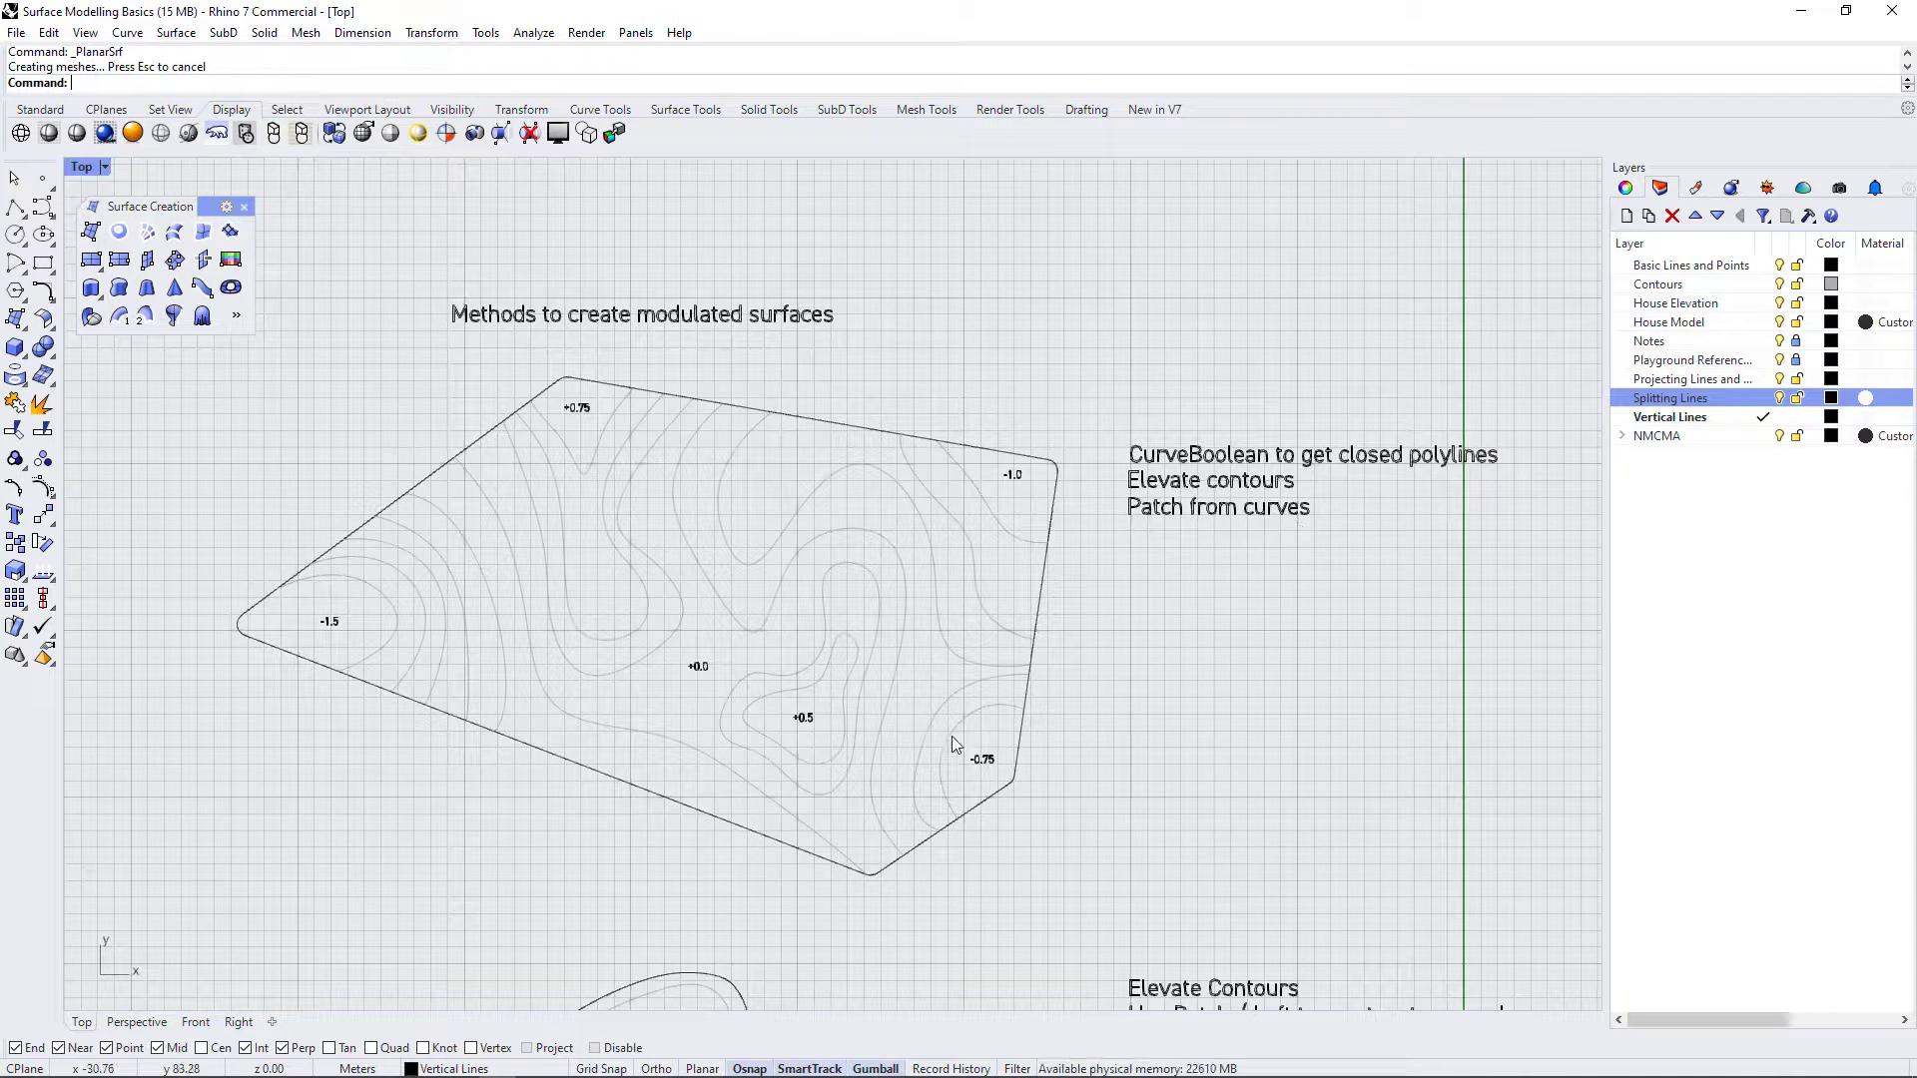
{"action": "scroll", "coordinate": [280, 579], "scroll_direction": "up", "scroll_amount": 1}
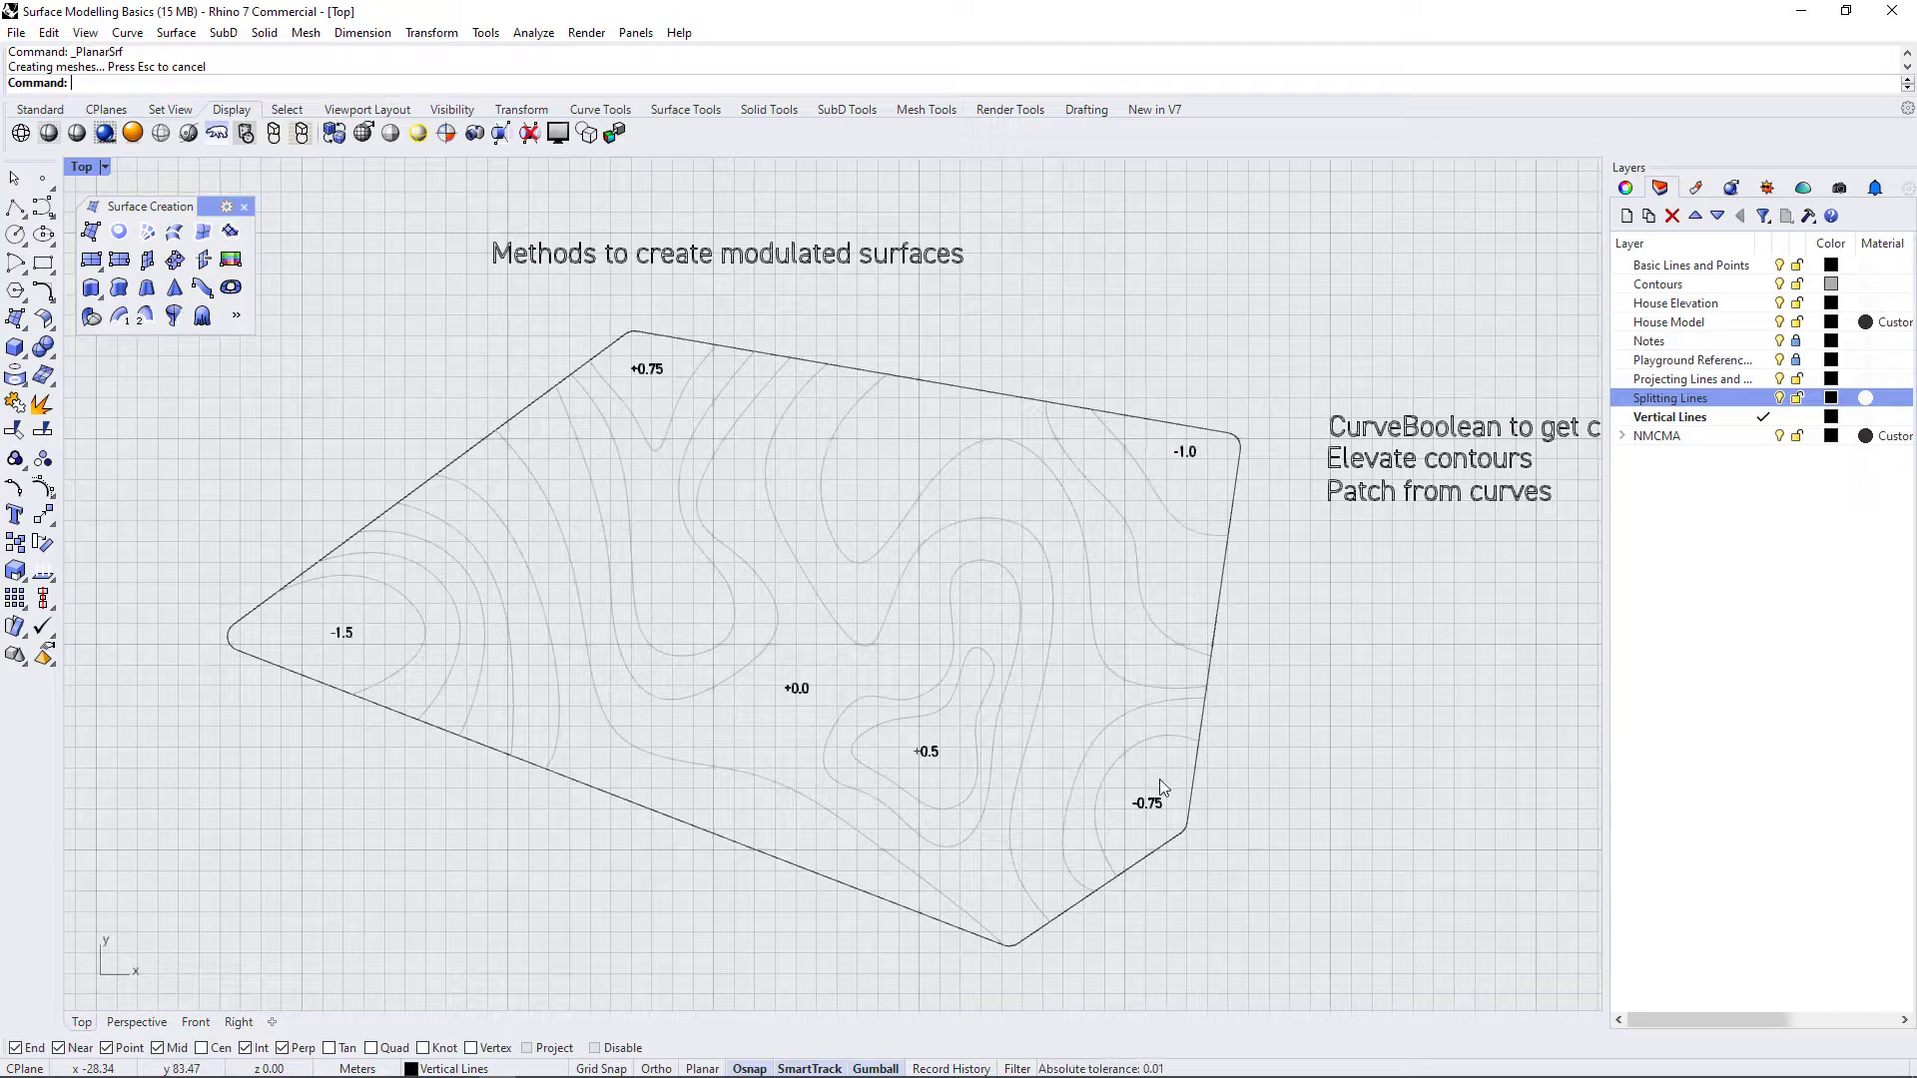
{"action": "double_click", "coordinate": [83, 168]}
{"action": "double_click", "coordinate": [885, 166]}
{"action": "scroll", "coordinate": [811, 255], "scroll_direction": "down", "scroll_amount": 5}
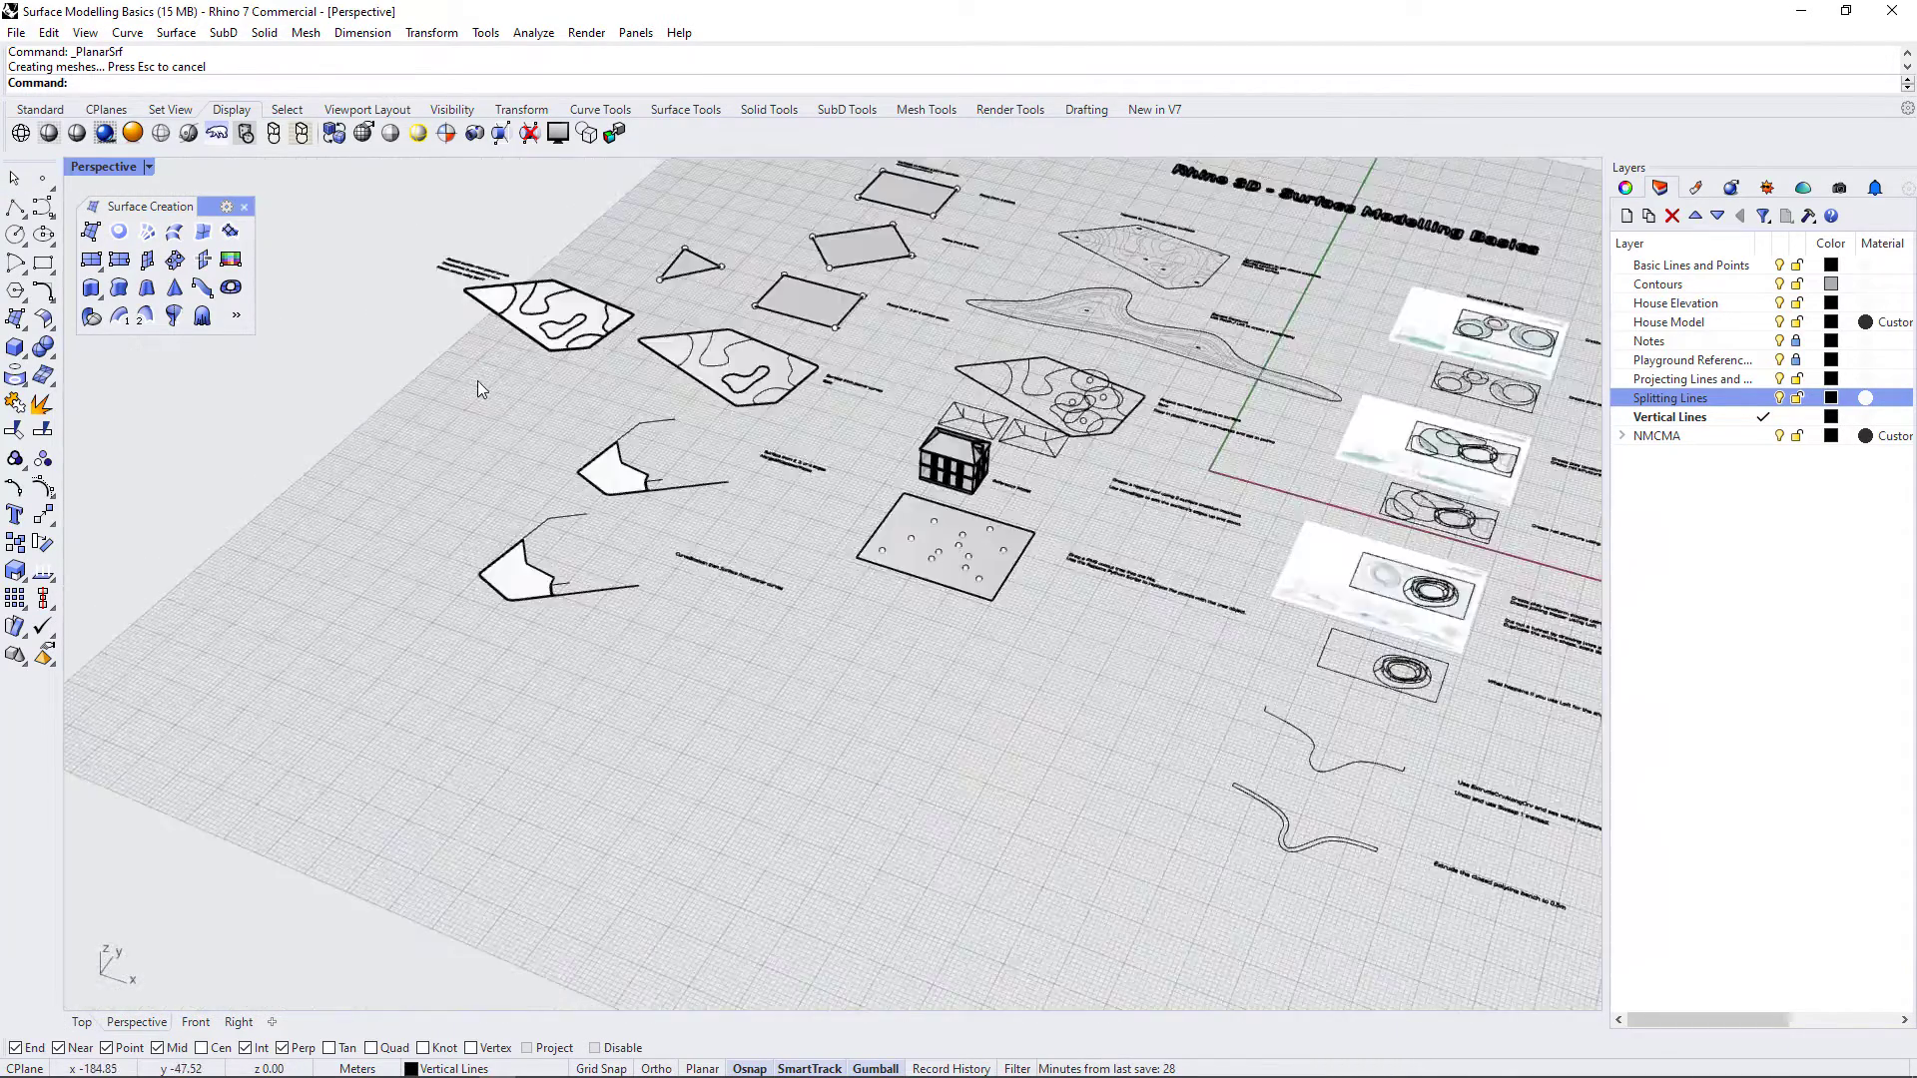
{"action": "scroll", "coordinate": [1046, 202], "scroll_direction": "up", "scroll_amount": 5}
- Zoom onto a selected contour curve with ZSA, then orbit down to a low 3D angle
{"action": "left_click", "coordinate": [950, 344]}
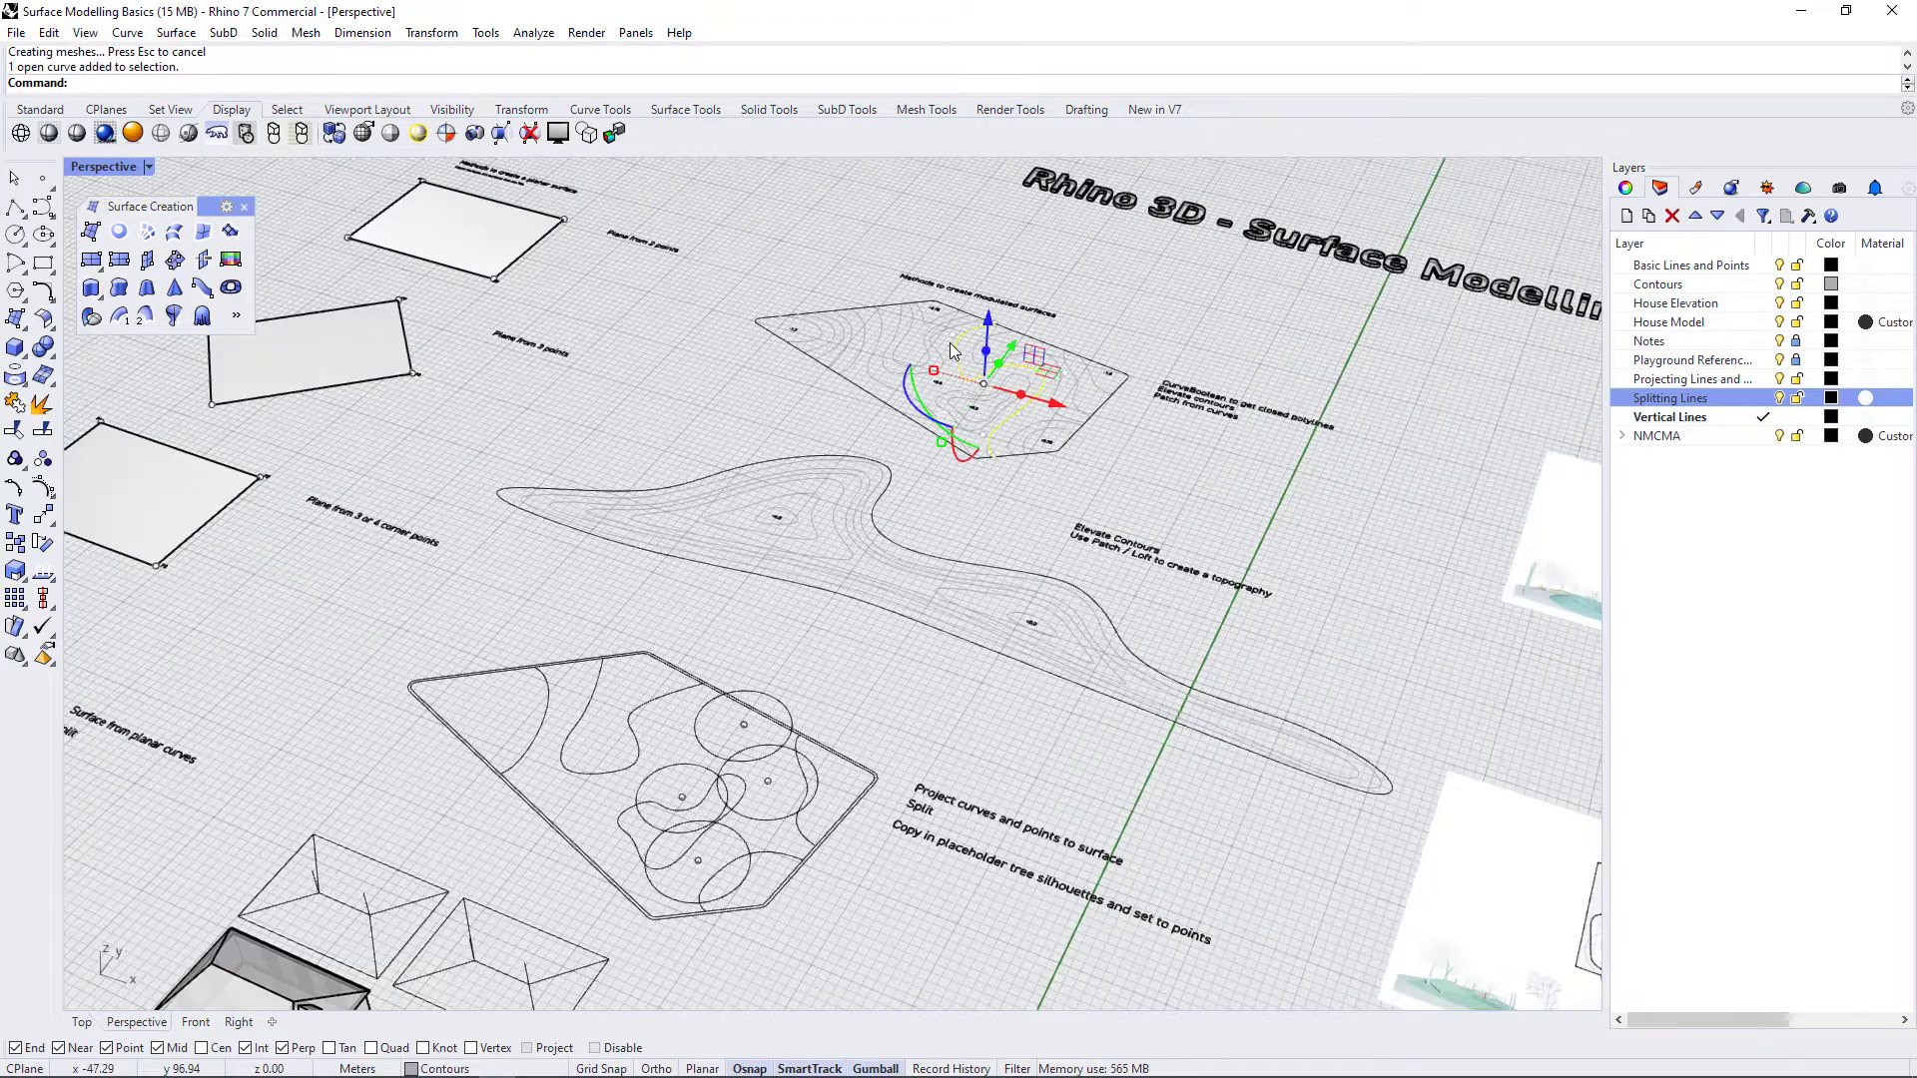
{"action": "type", "text": "zsa"}
{"action": "key", "text": "Return"}
{"action": "left_click", "coordinate": [1182, 429]}
{"action": "right_click_drag", "start_coordinate": [1183, 429], "coordinate": [1220, 593]}
{"action": "scroll", "coordinate": [1220, 593], "scroll_direction": "down", "scroll_amount": 4}
{"action": "scroll", "coordinate": [869, 657], "scroll_direction": "up", "scroll_amount": 2}
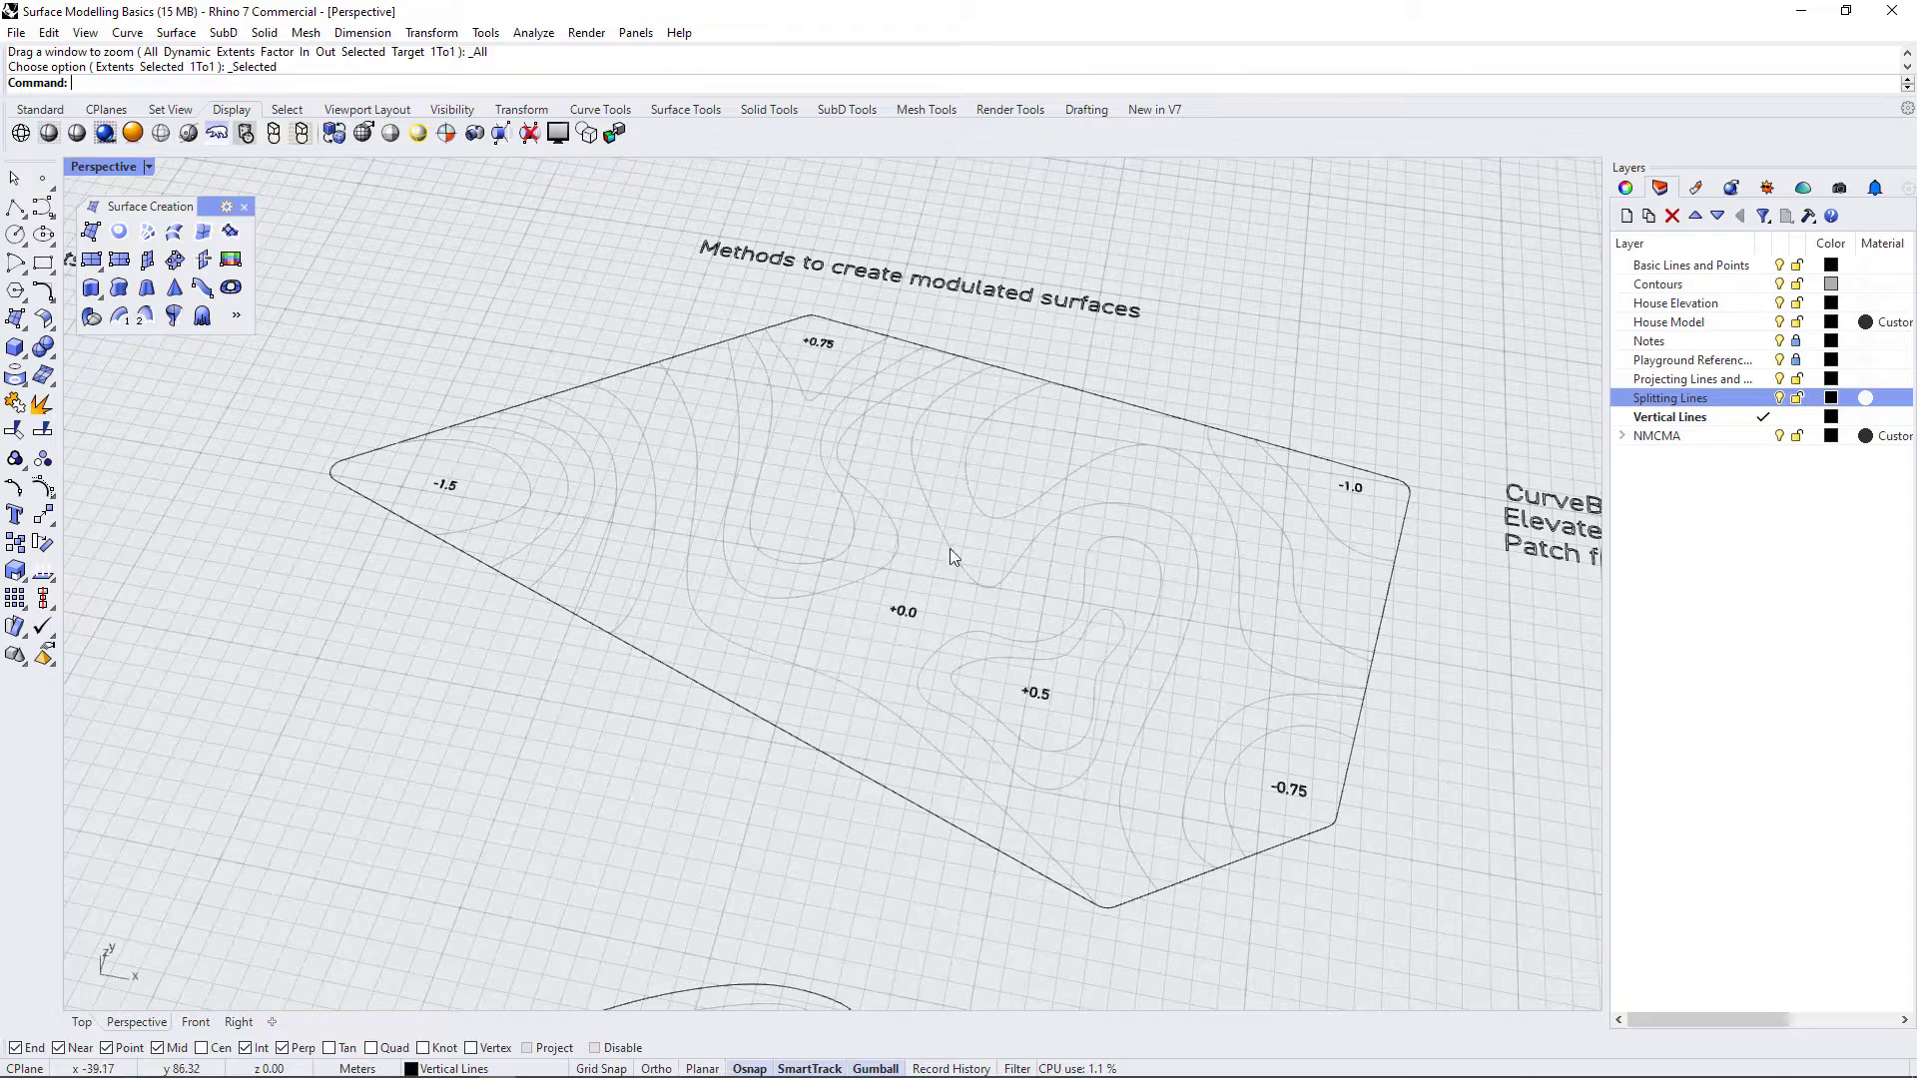
{"action": "scroll", "coordinate": [741, 464], "scroll_direction": "down", "scroll_amount": 1}
{"action": "scroll", "coordinate": [949, 543], "scroll_direction": "down", "scroll_amount": 1}
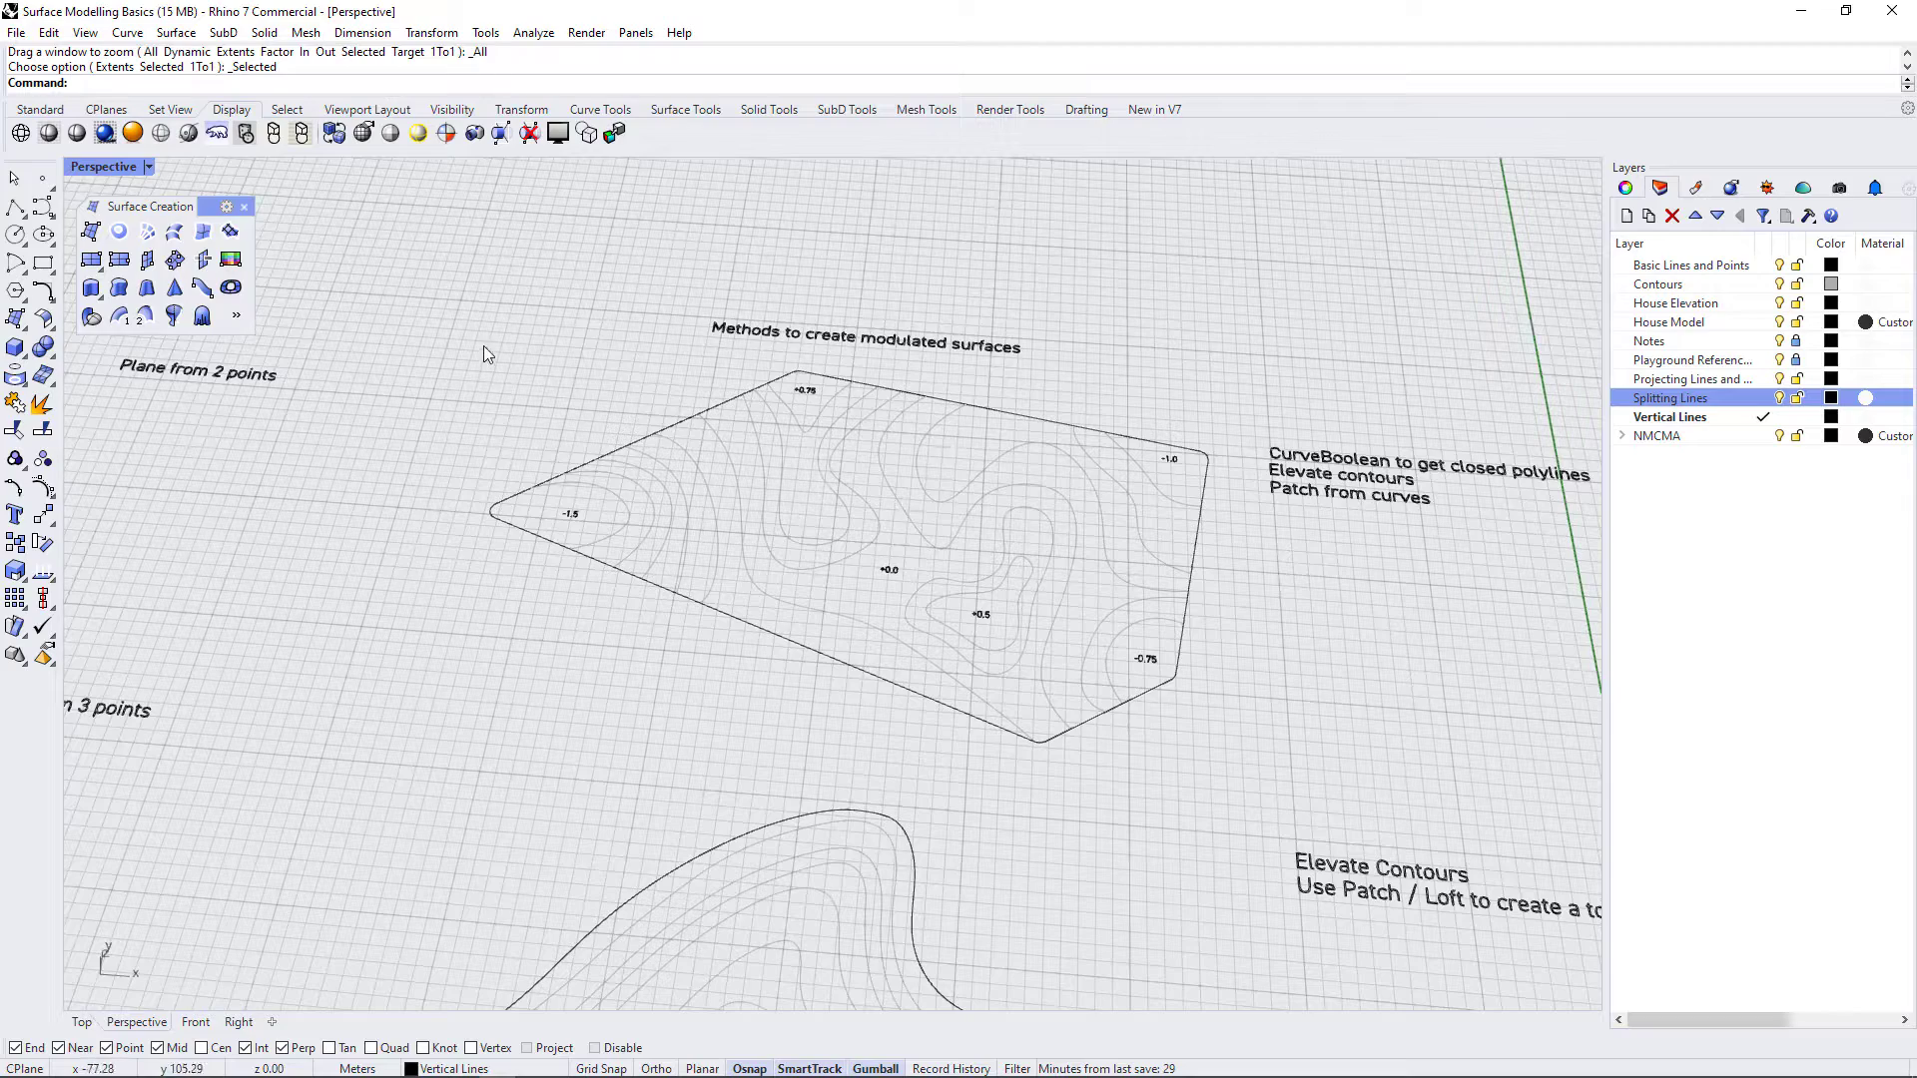
- Copy all 18 plate curves with the gumball and place the copy beside the original
{"action": "left_click_drag", "start_coordinate": [458, 347], "coordinate": [1262, 765]}
{"action": "scroll", "coordinate": [1171, 817], "scroll_direction": "down", "scroll_amount": 4}
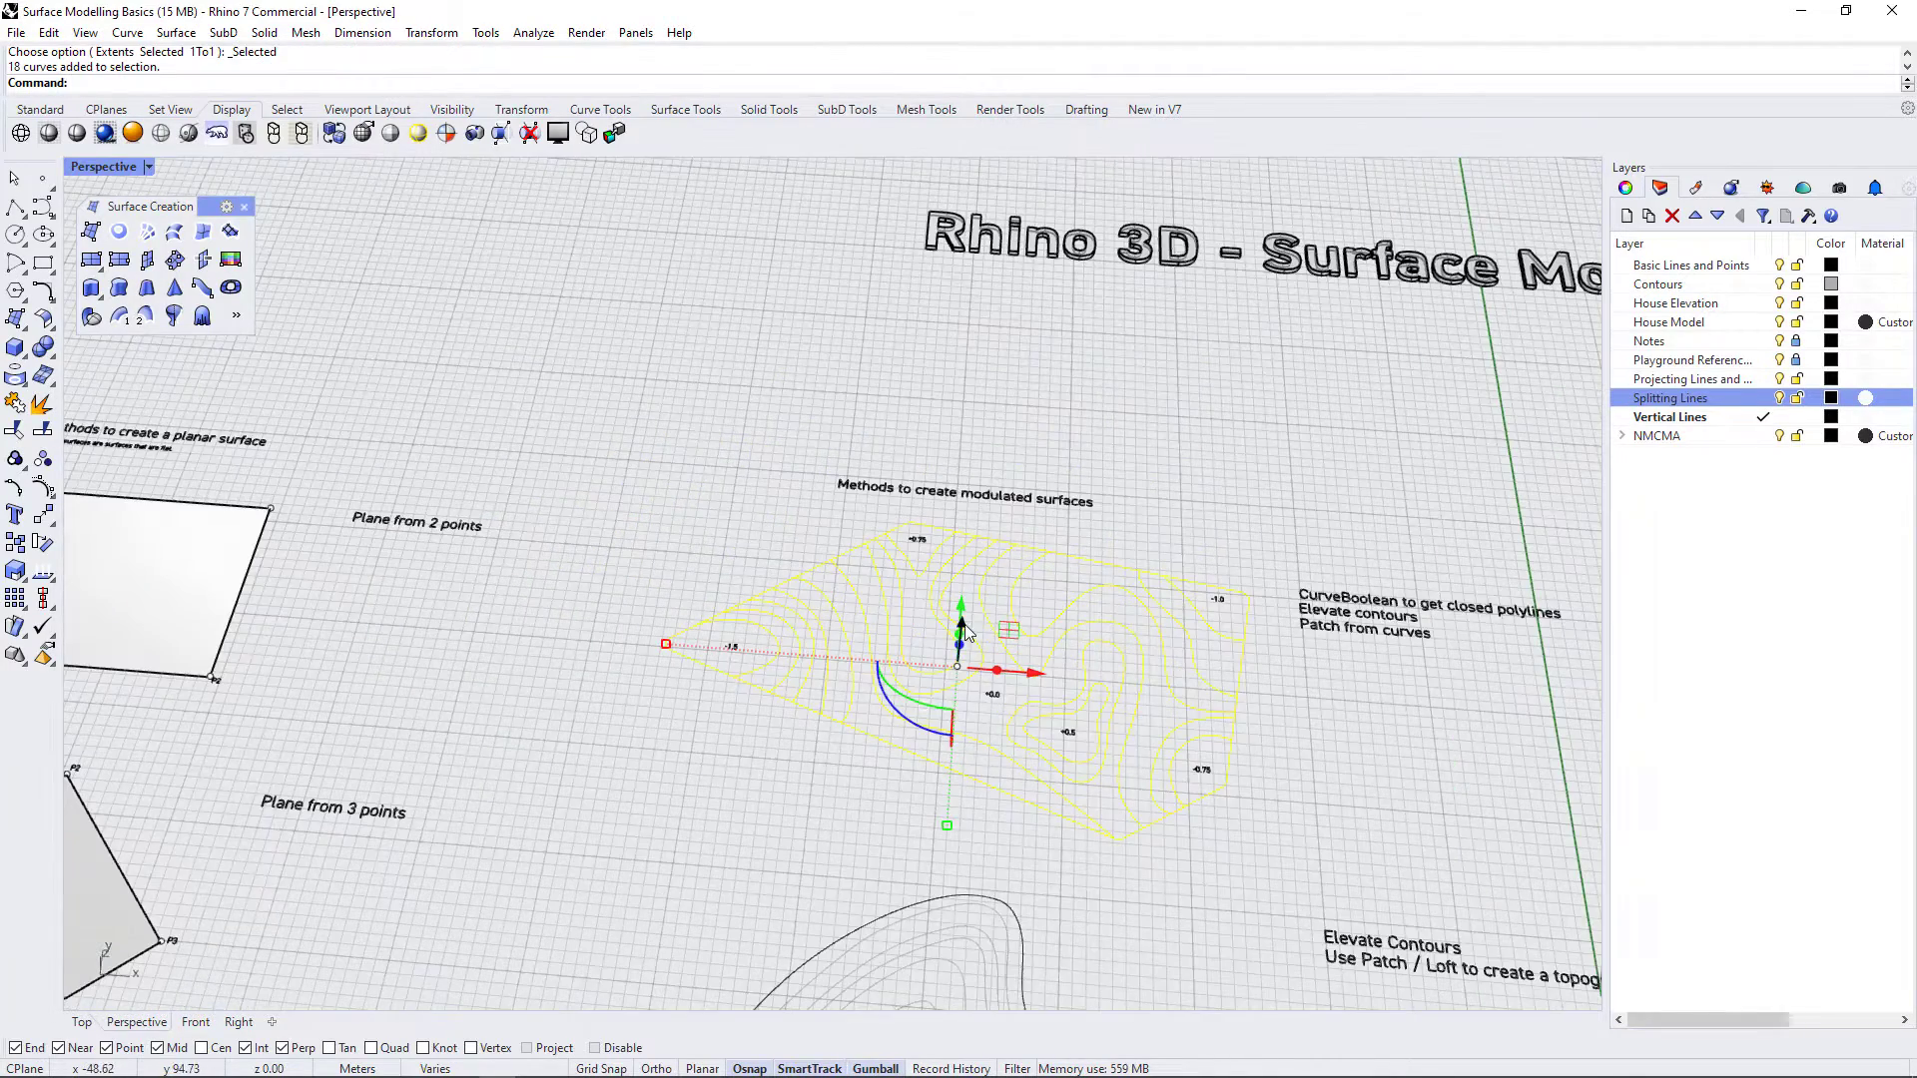
{"action": "right_click_drag", "start_coordinate": [1010, 631], "coordinate": [1061, 719]}
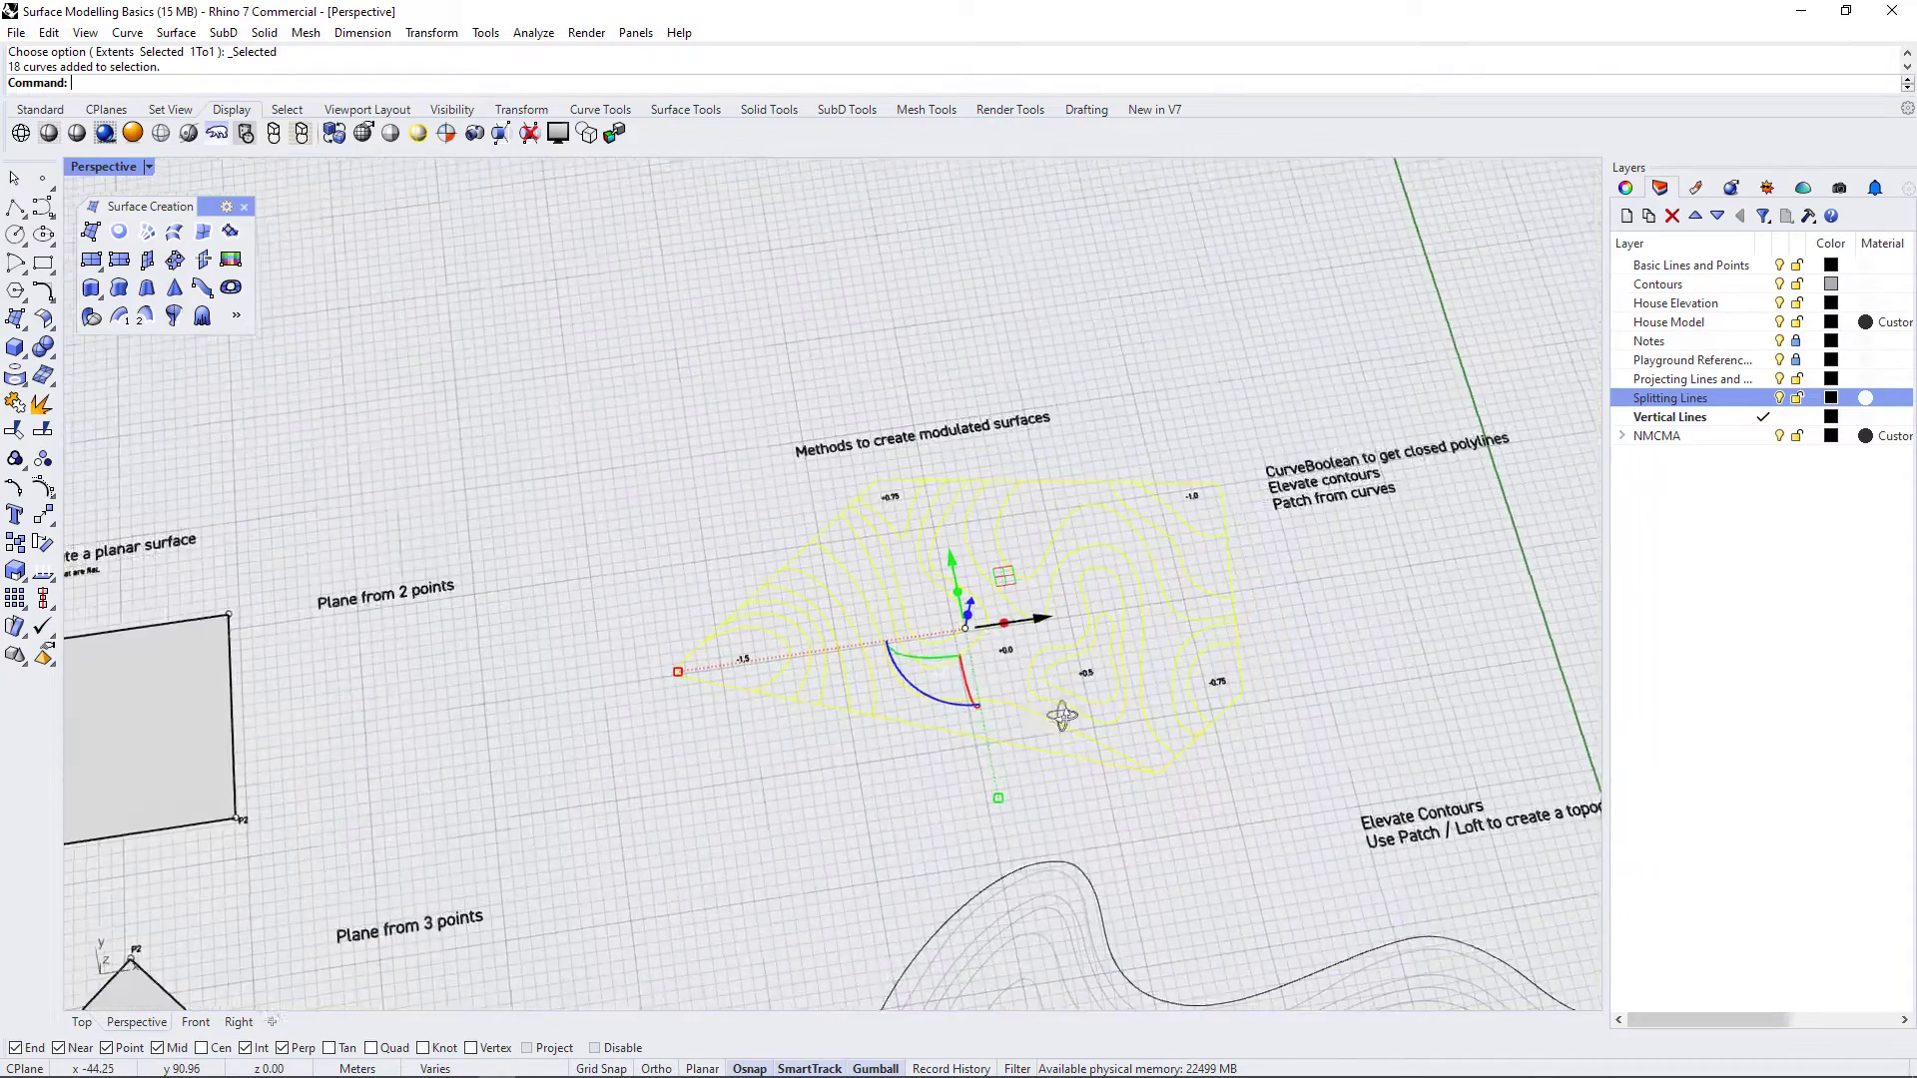
{"action": "left_click_drag", "start_coordinate": [952, 559], "coordinate": [899, 185]}
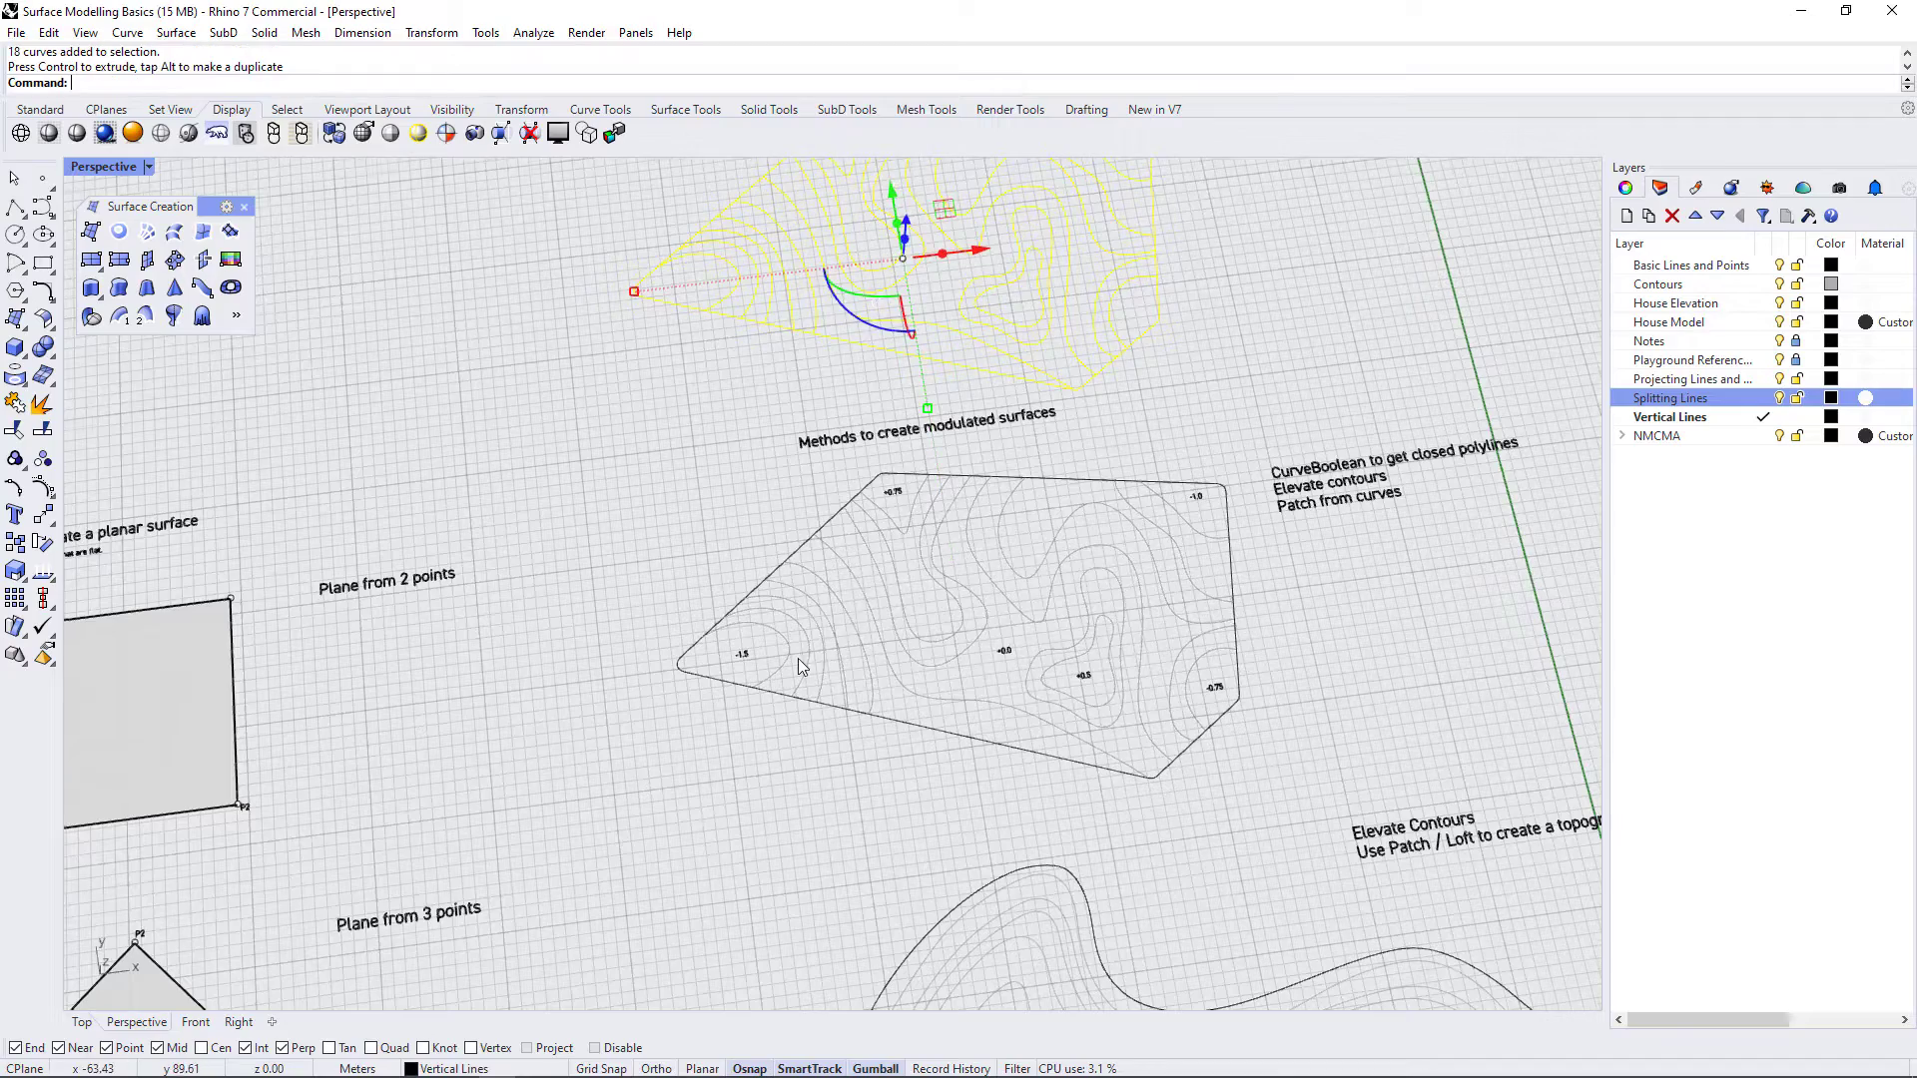
{"action": "scroll", "coordinate": [799, 667], "scroll_direction": "up", "scroll_amount": 1}
{"action": "right_click_drag", "start_coordinate": [799, 667], "coordinate": [1192, 534]}
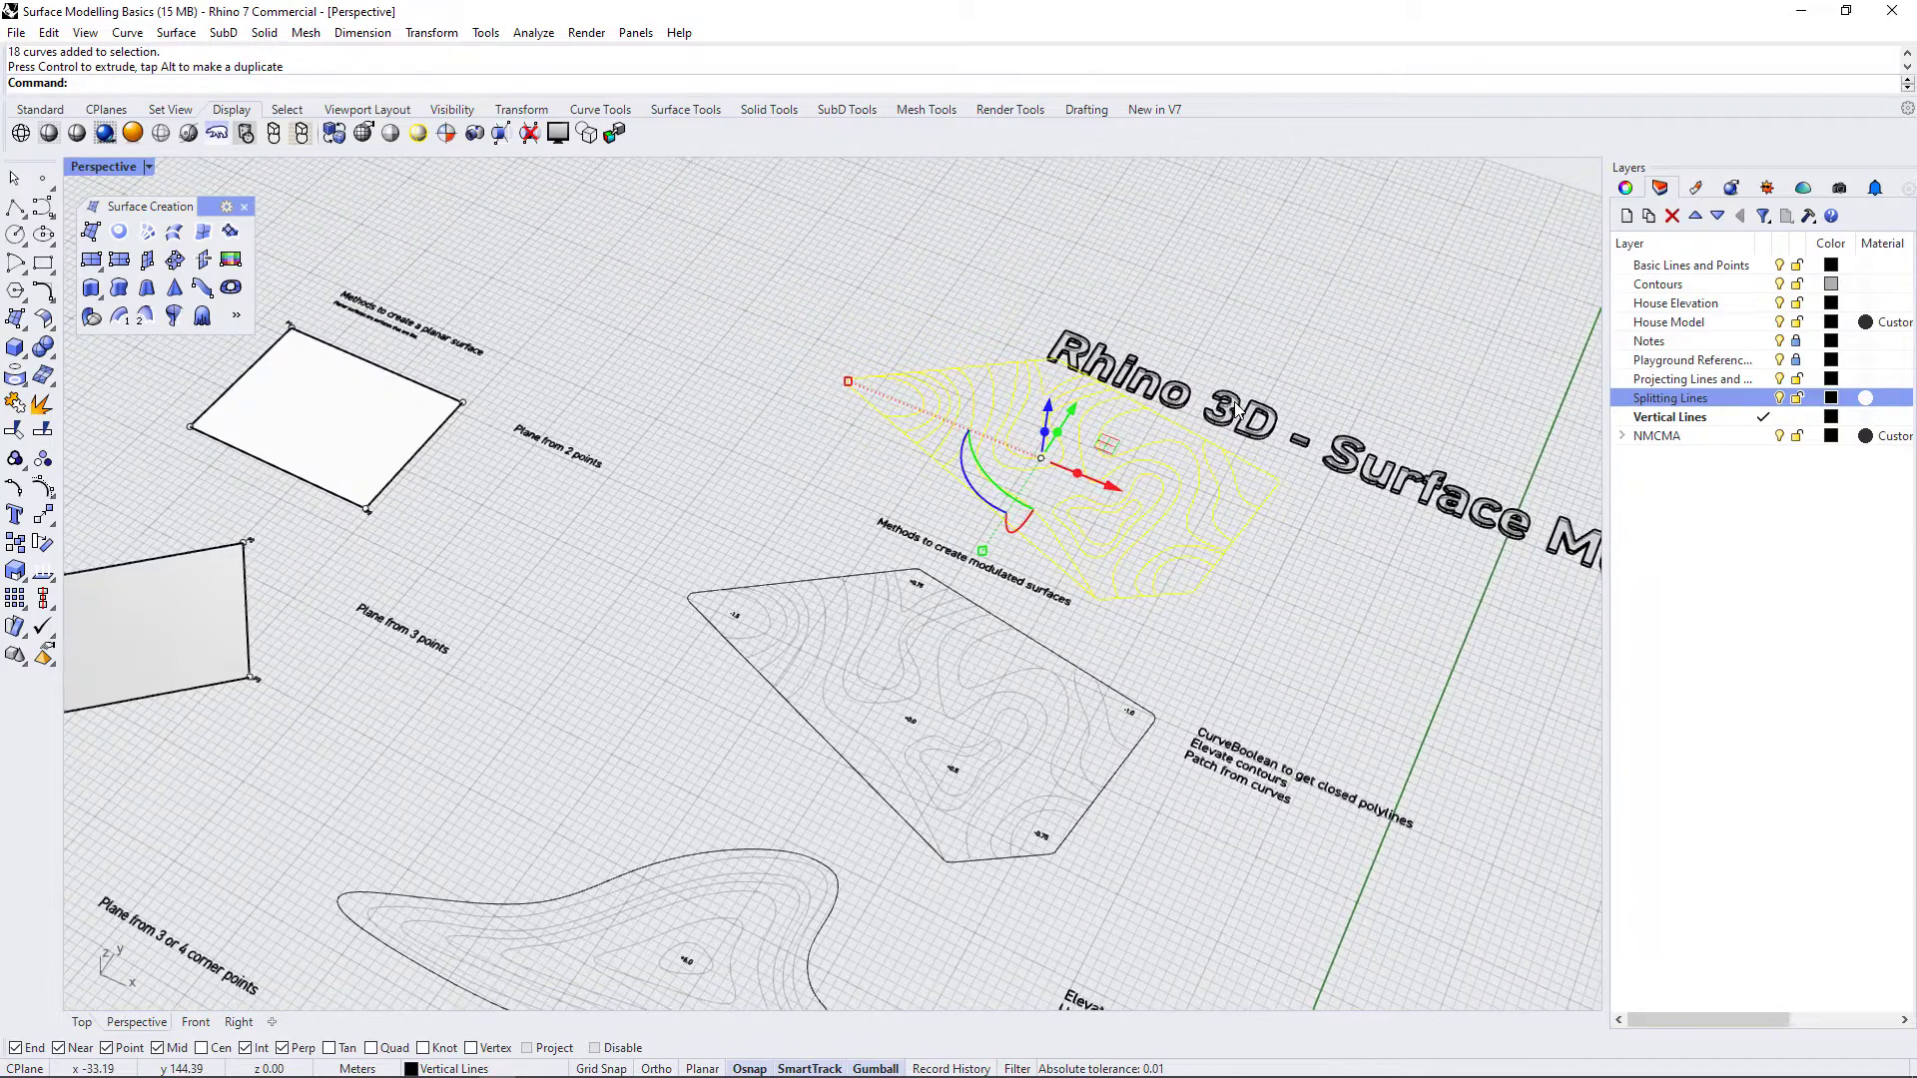
{"action": "key", "text": "Escape"}
- Check individual curves on the copied plate by selecting and deselecting them
{"action": "left_click", "coordinate": [1677, 344]}
{"action": "scroll", "coordinate": [1055, 527], "scroll_direction": "up", "scroll_amount": 5}
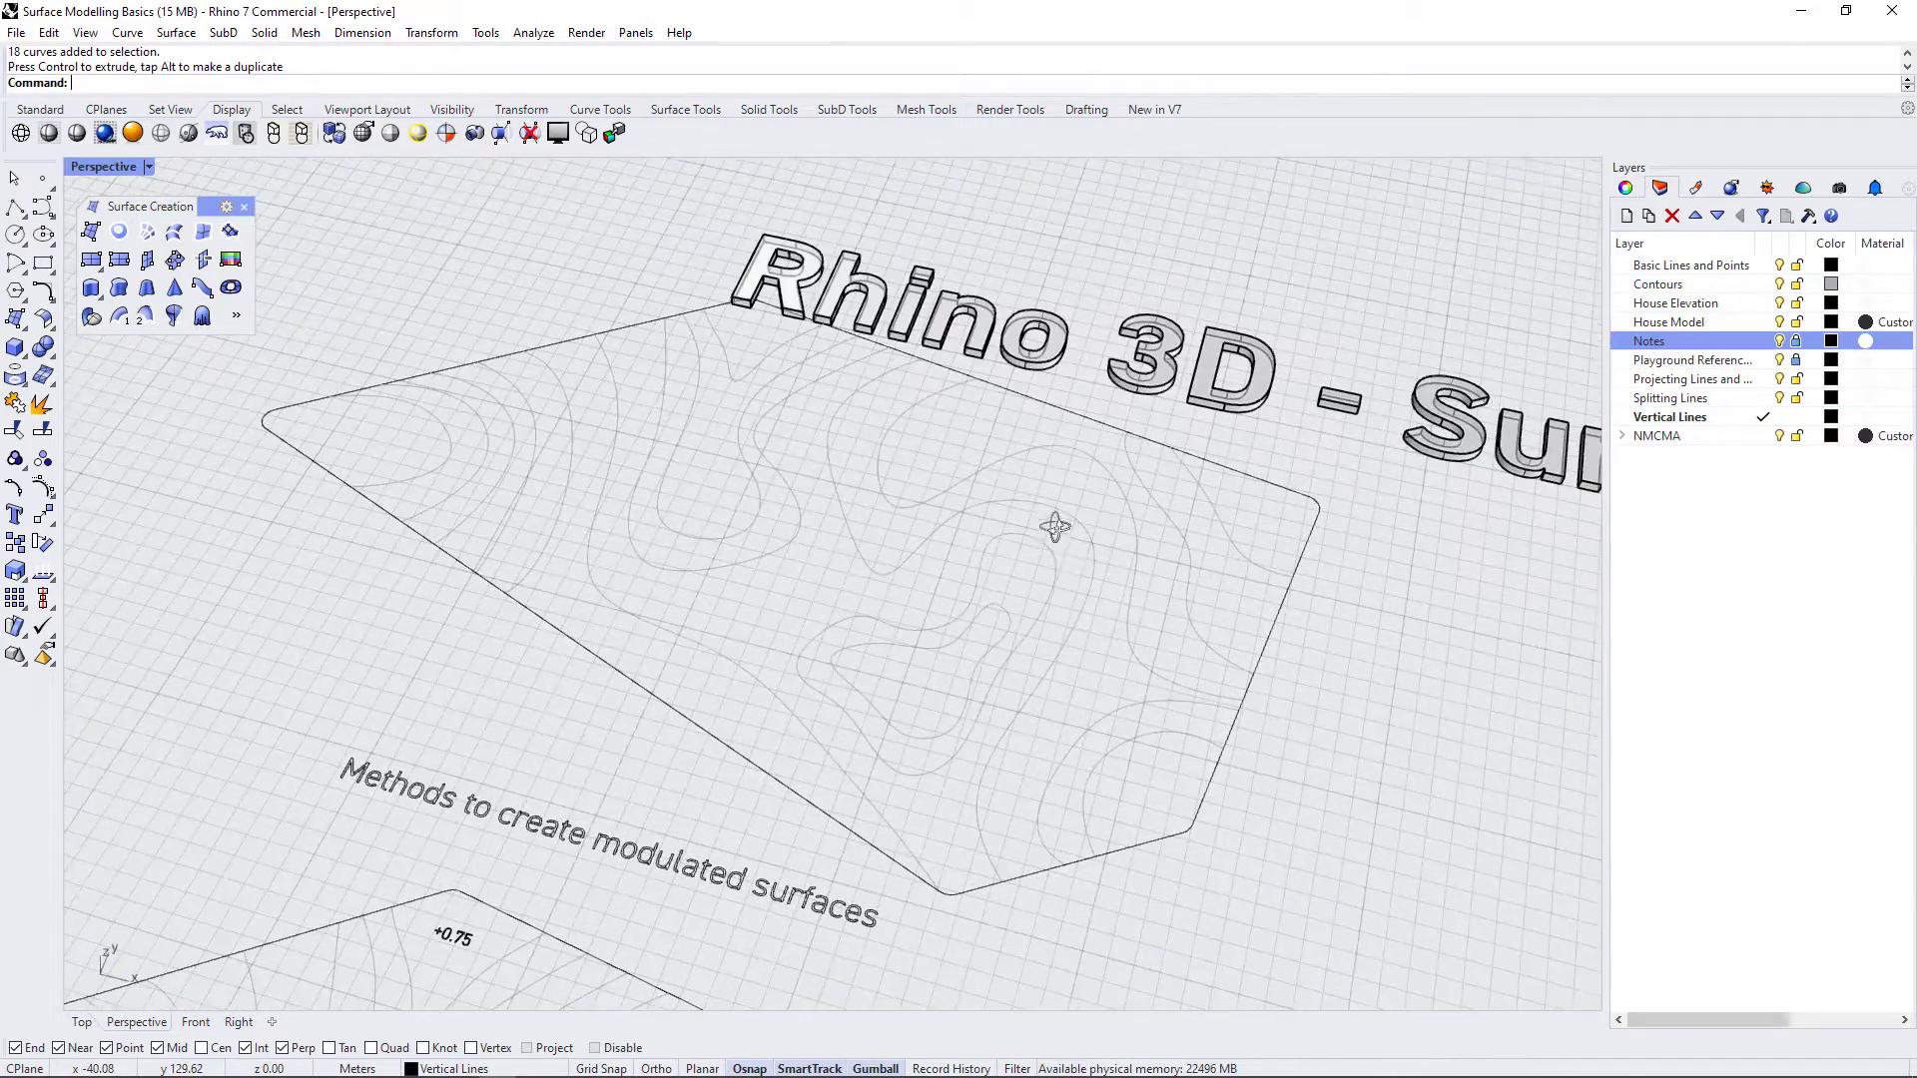
{"action": "left_click", "coordinate": [777, 352]}
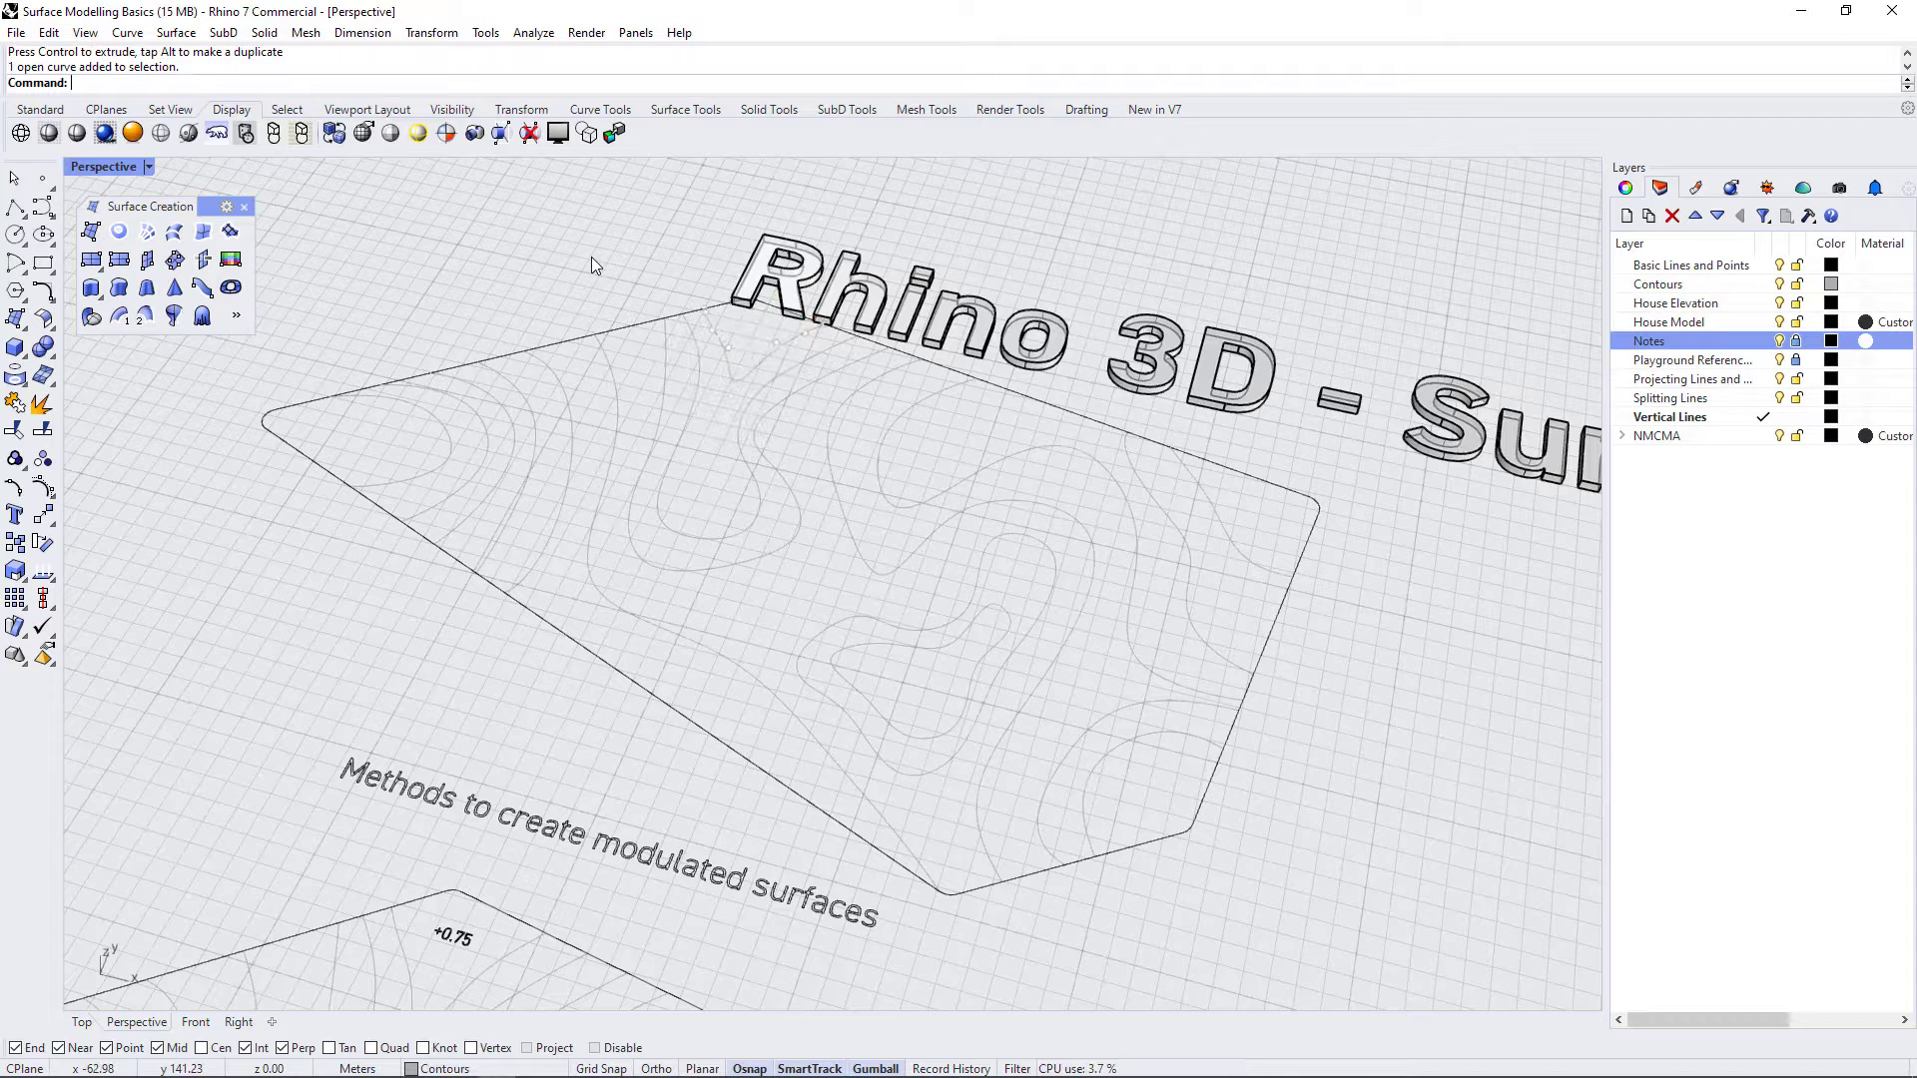
{"action": "left_click", "coordinate": [745, 471]}
{"action": "left_click", "coordinate": [627, 259]}
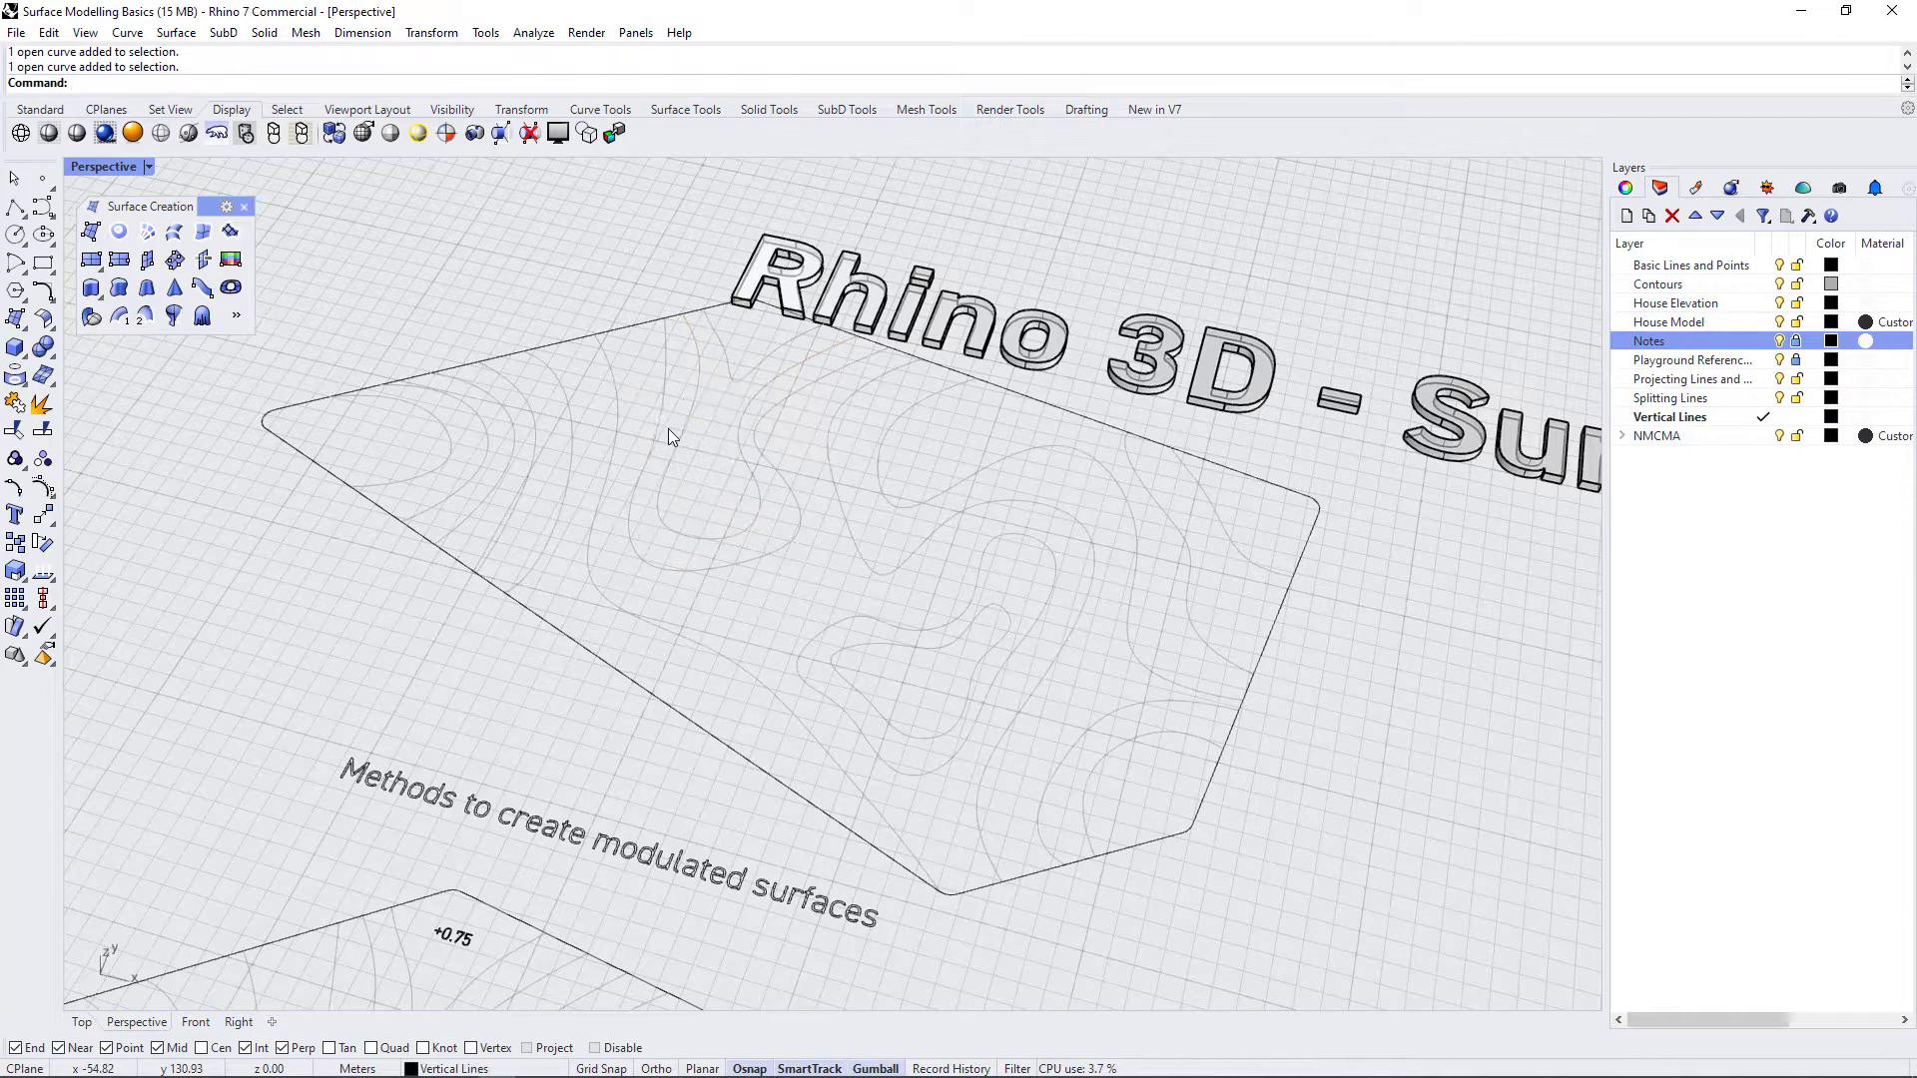
{"action": "left_click", "coordinate": [521, 424]}
{"action": "left_click", "coordinate": [709, 289]}
{"action": "scroll", "coordinate": [723, 473], "scroll_direction": "down", "scroll_amount": 5}
{"action": "scroll", "coordinate": [747, 655], "scroll_direction": "up", "scroll_amount": 5}
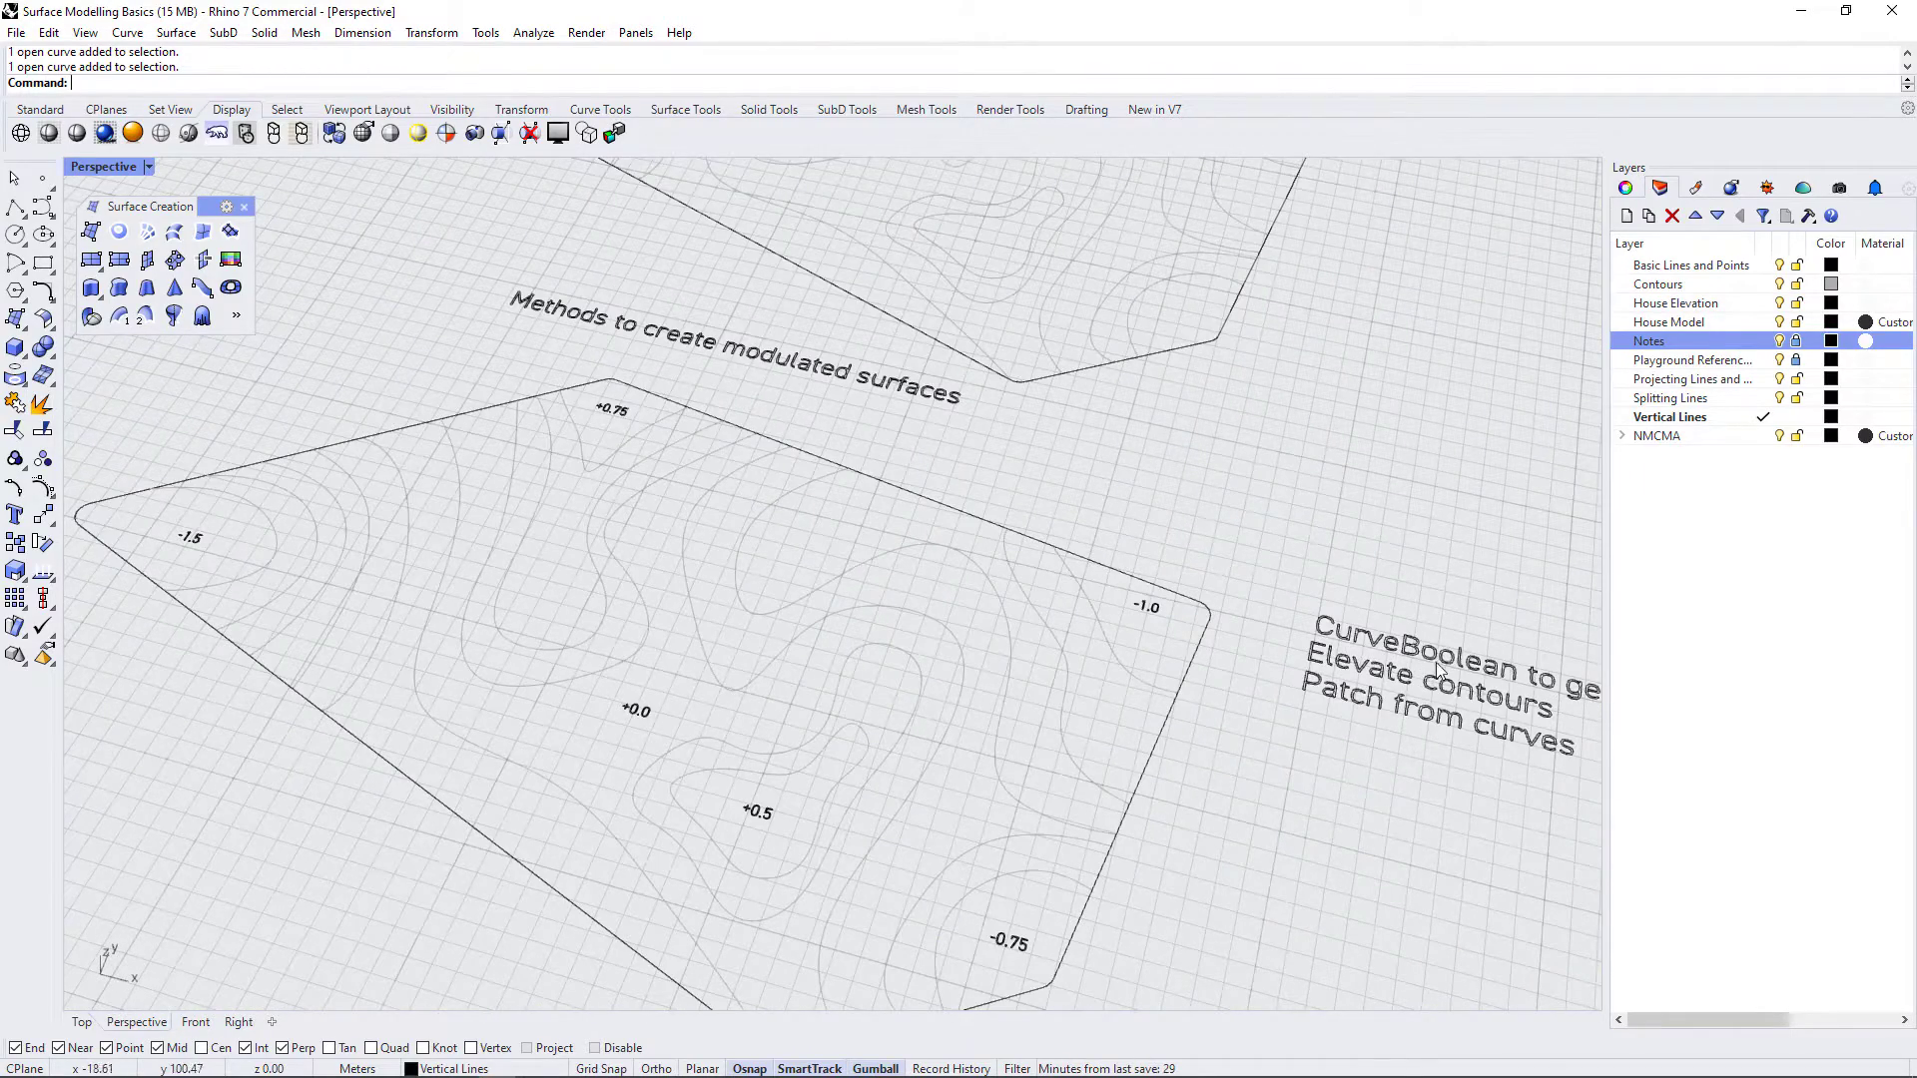
{"action": "scroll", "coordinate": [1112, 687], "scroll_direction": "down", "scroll_amount": 2}
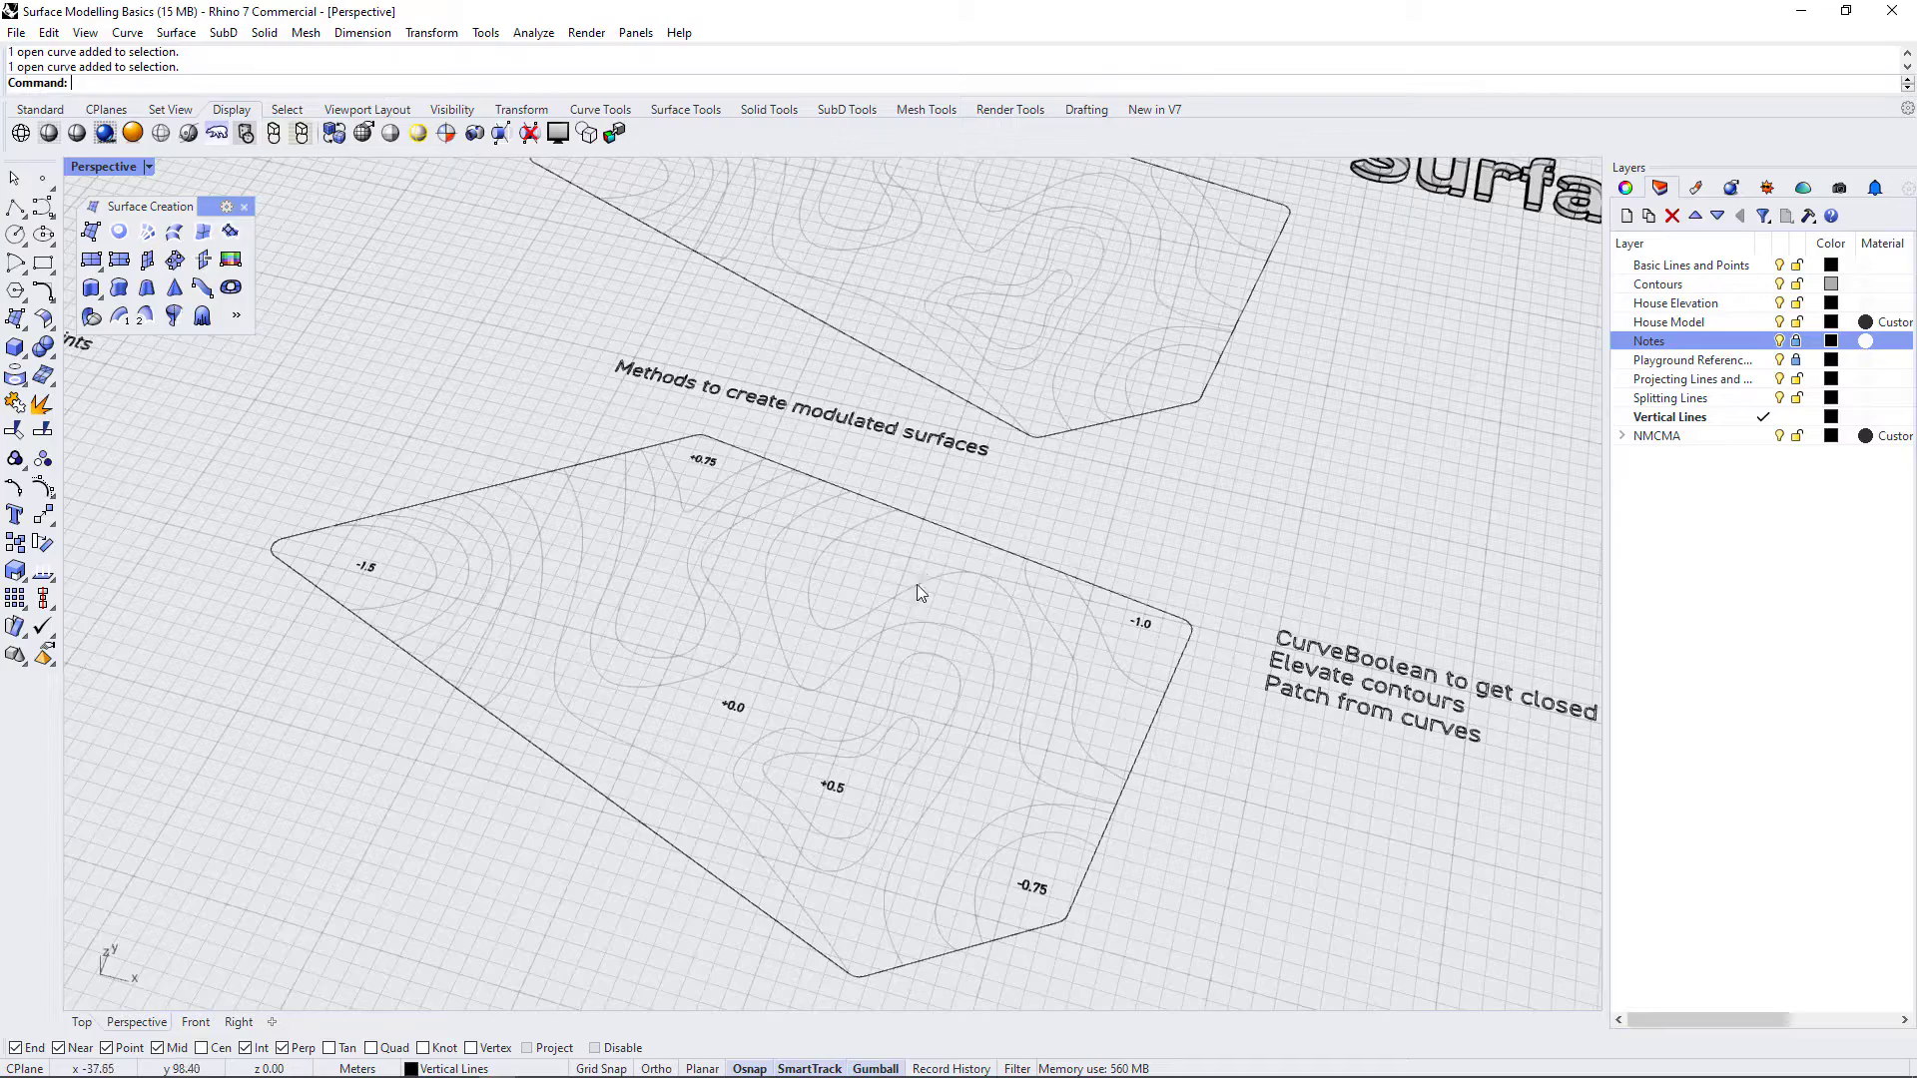
- Orbit to a top-down view of both plates and pick a contour on the copy
{"action": "right_click_drag", "start_coordinate": [862, 805], "coordinate": [1003, 824]}
{"action": "scroll", "coordinate": [1003, 824], "scroll_direction": "down", "scroll_amount": 2}
{"action": "scroll", "coordinate": [673, 675], "scroll_direction": "down", "scroll_amount": 2}
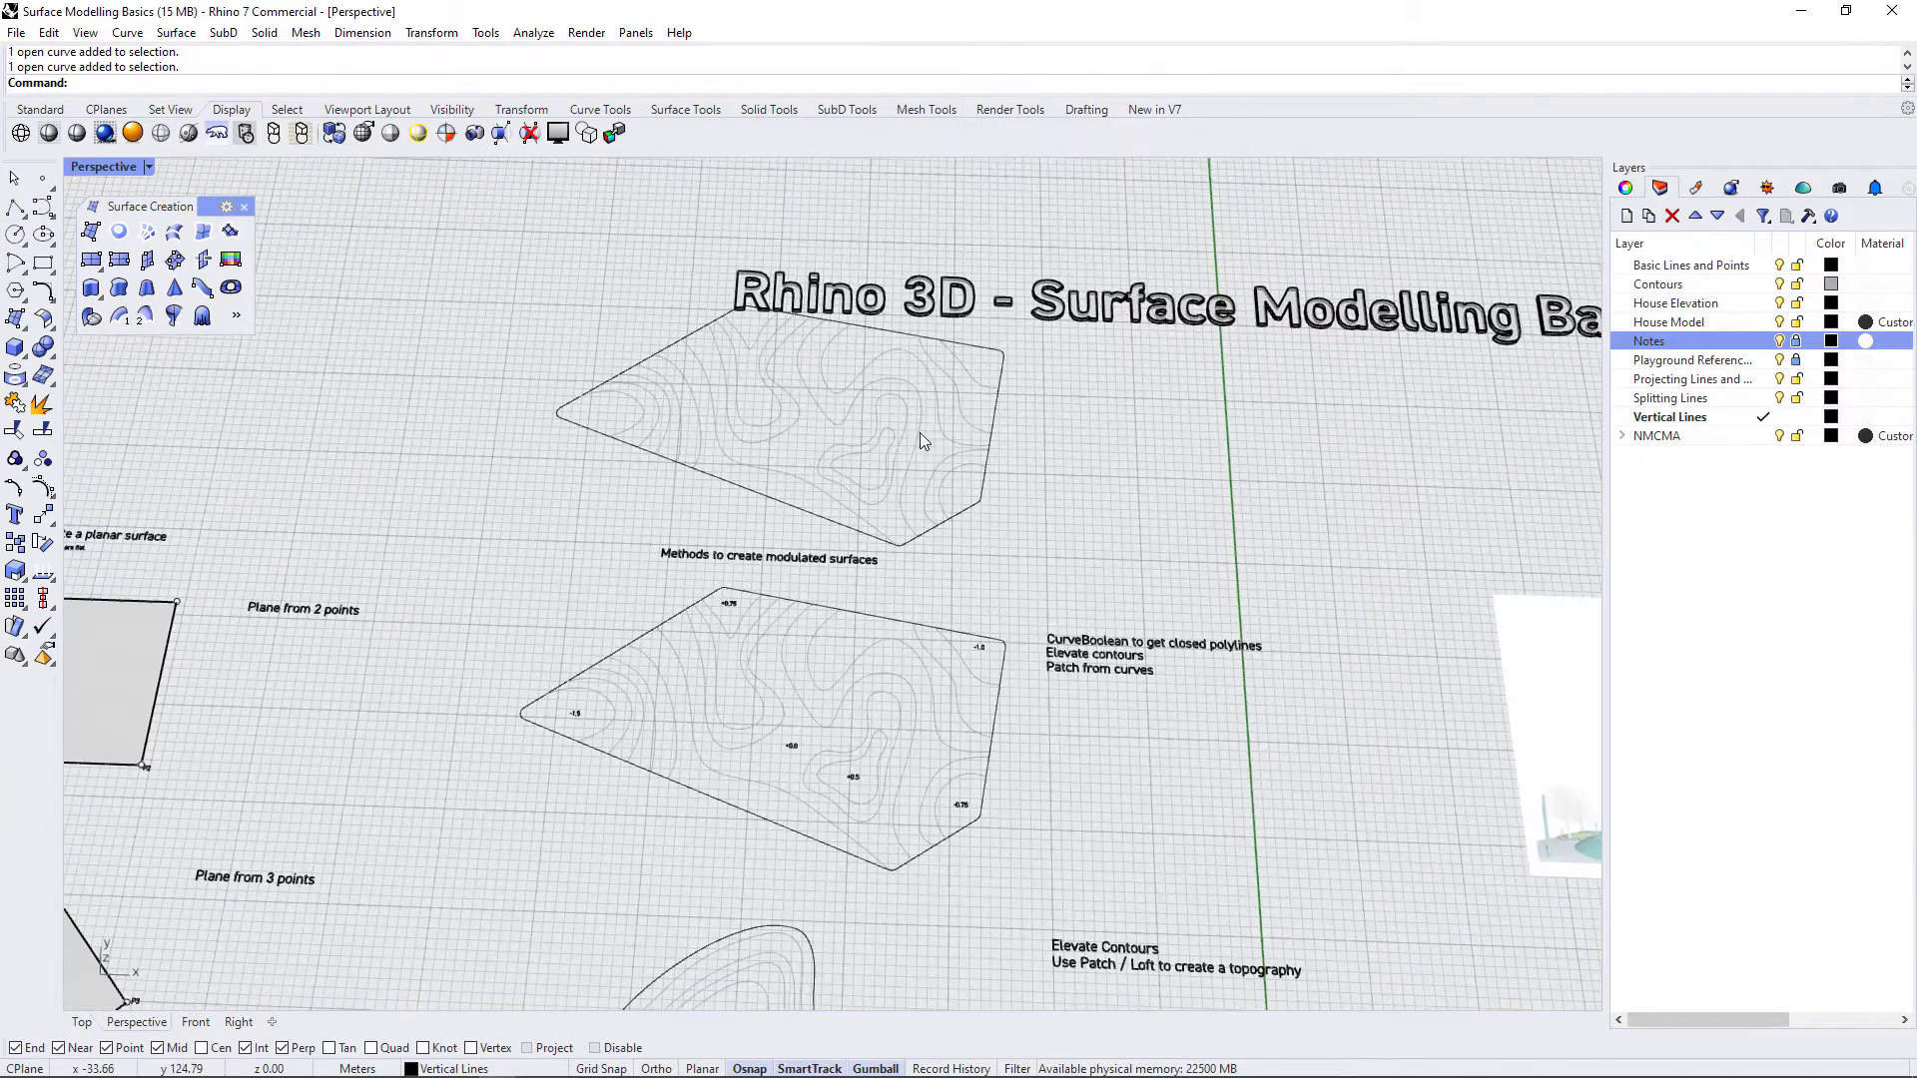
{"action": "scroll", "coordinate": [887, 345], "scroll_direction": "up", "scroll_amount": 2}
{"action": "right_click_drag", "start_coordinate": [1061, 543], "coordinate": [1100, 602]}
{"action": "scroll", "coordinate": [1140, 567], "scroll_direction": "down", "scroll_amount": 3}
{"action": "scroll", "coordinate": [1171, 679], "scroll_direction": "up", "scroll_amount": 2}
{"action": "right_click_drag", "start_coordinate": [937, 758], "coordinate": [975, 822]}
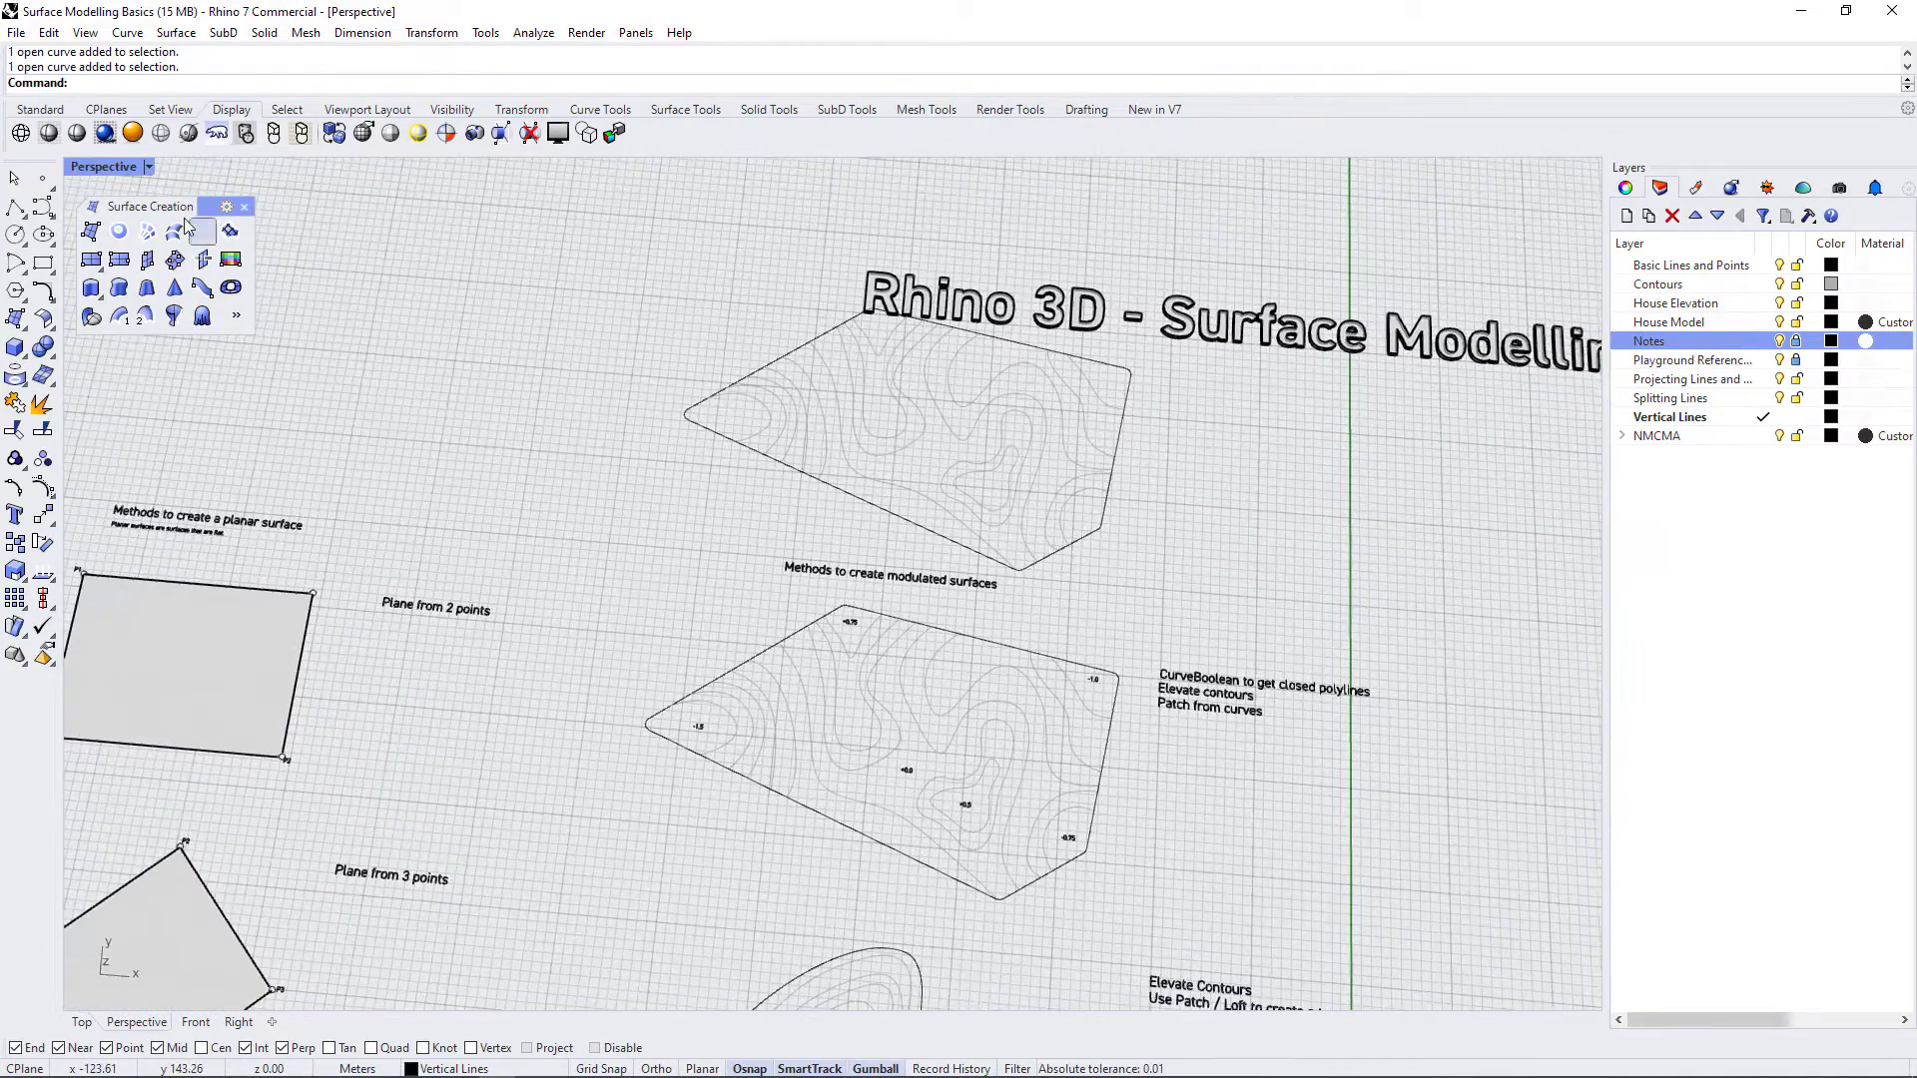
{"action": "scroll", "coordinate": [1021, 659], "scroll_direction": "up", "scroll_amount": 2}
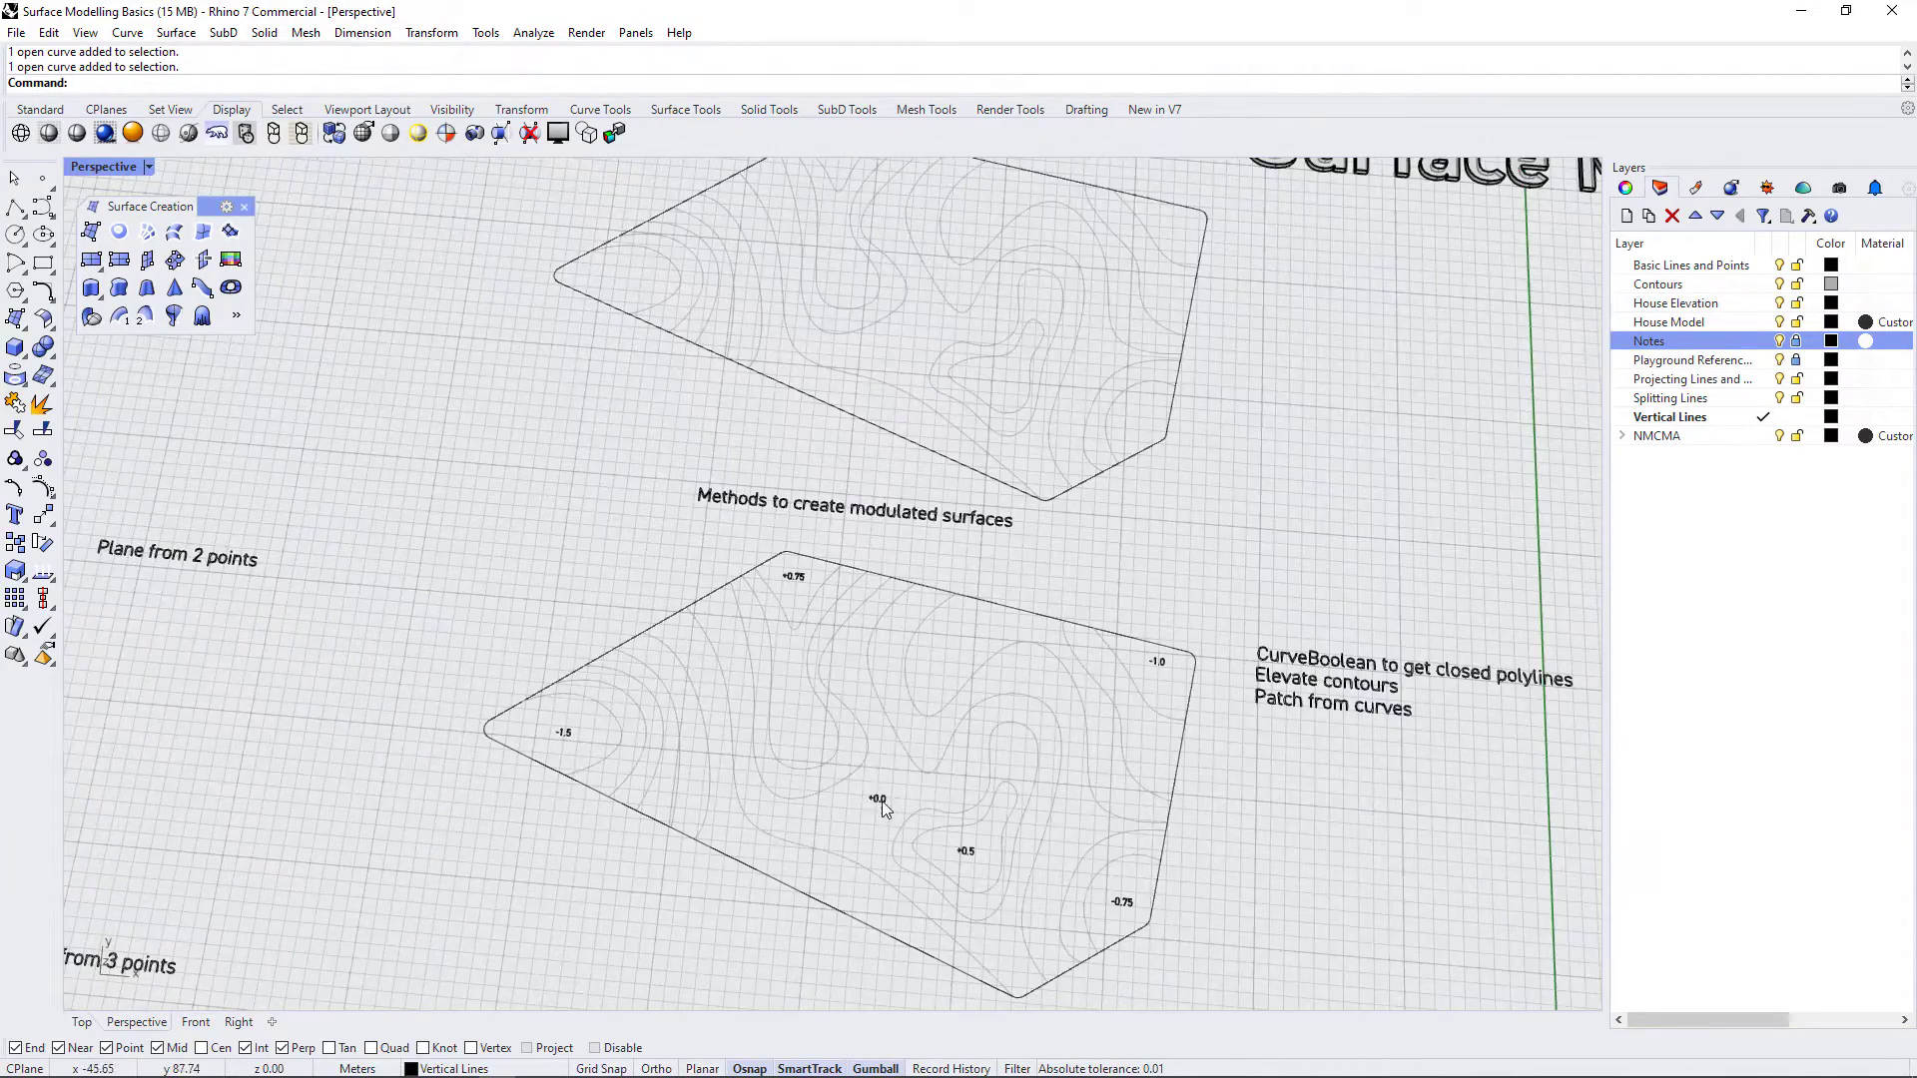
{"action": "left_click", "coordinate": [955, 306]}
{"action": "left_click", "coordinate": [880, 389]}
{"action": "left_click", "coordinate": [957, 302]}
{"action": "left_click", "coordinate": [962, 261]}
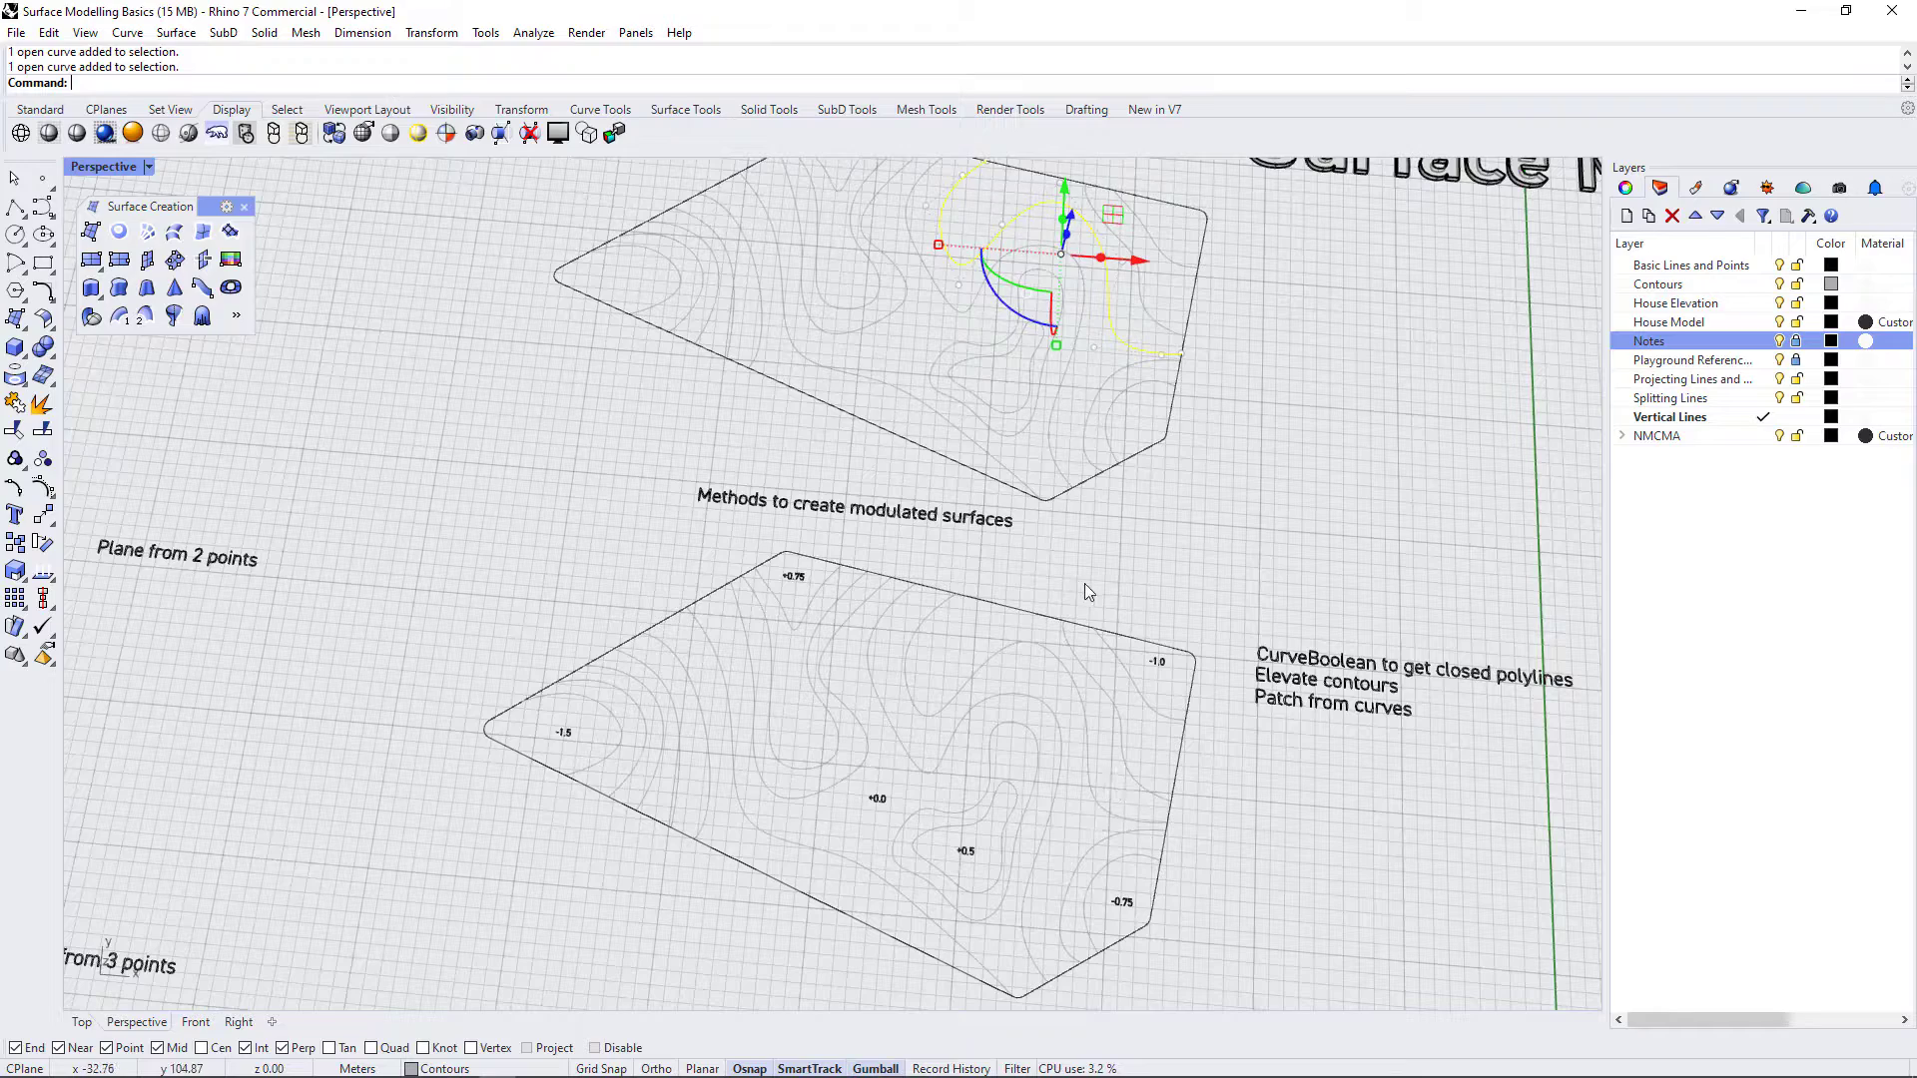
- Select the right-side and five left-side contour arcs of the copied plate
{"action": "right_click_drag", "start_coordinate": [1095, 591], "coordinate": [1108, 604]}
{"action": "scroll", "coordinate": [963, 355], "scroll_direction": "down", "scroll_amount": 2}
{"action": "scroll", "coordinate": [1236, 290], "scroll_direction": "up", "scroll_amount": 4}
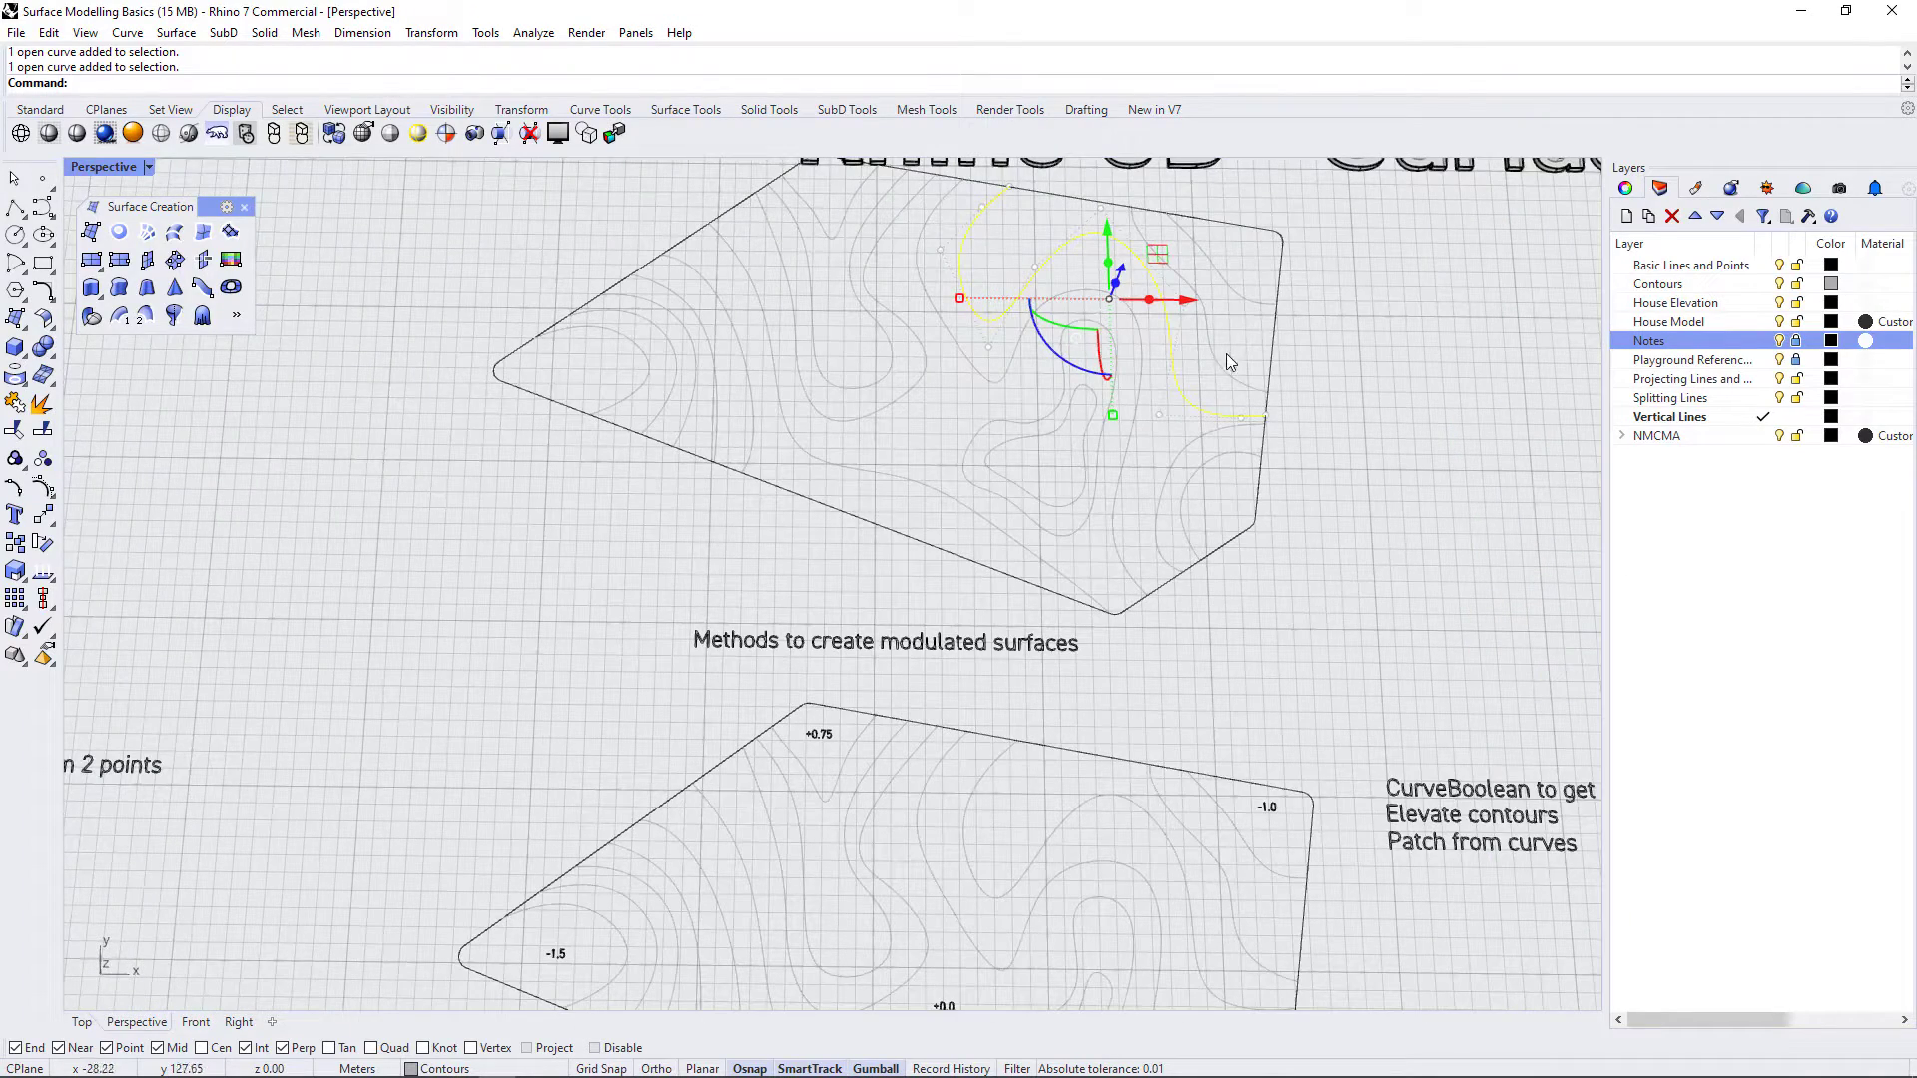
{"action": "left_click", "coordinate": [1242, 291], "text": "shift"}
{"action": "left_click", "coordinate": [1186, 474], "text": "shift"}
{"action": "left_click", "coordinate": [1184, 477], "text": "shift"}
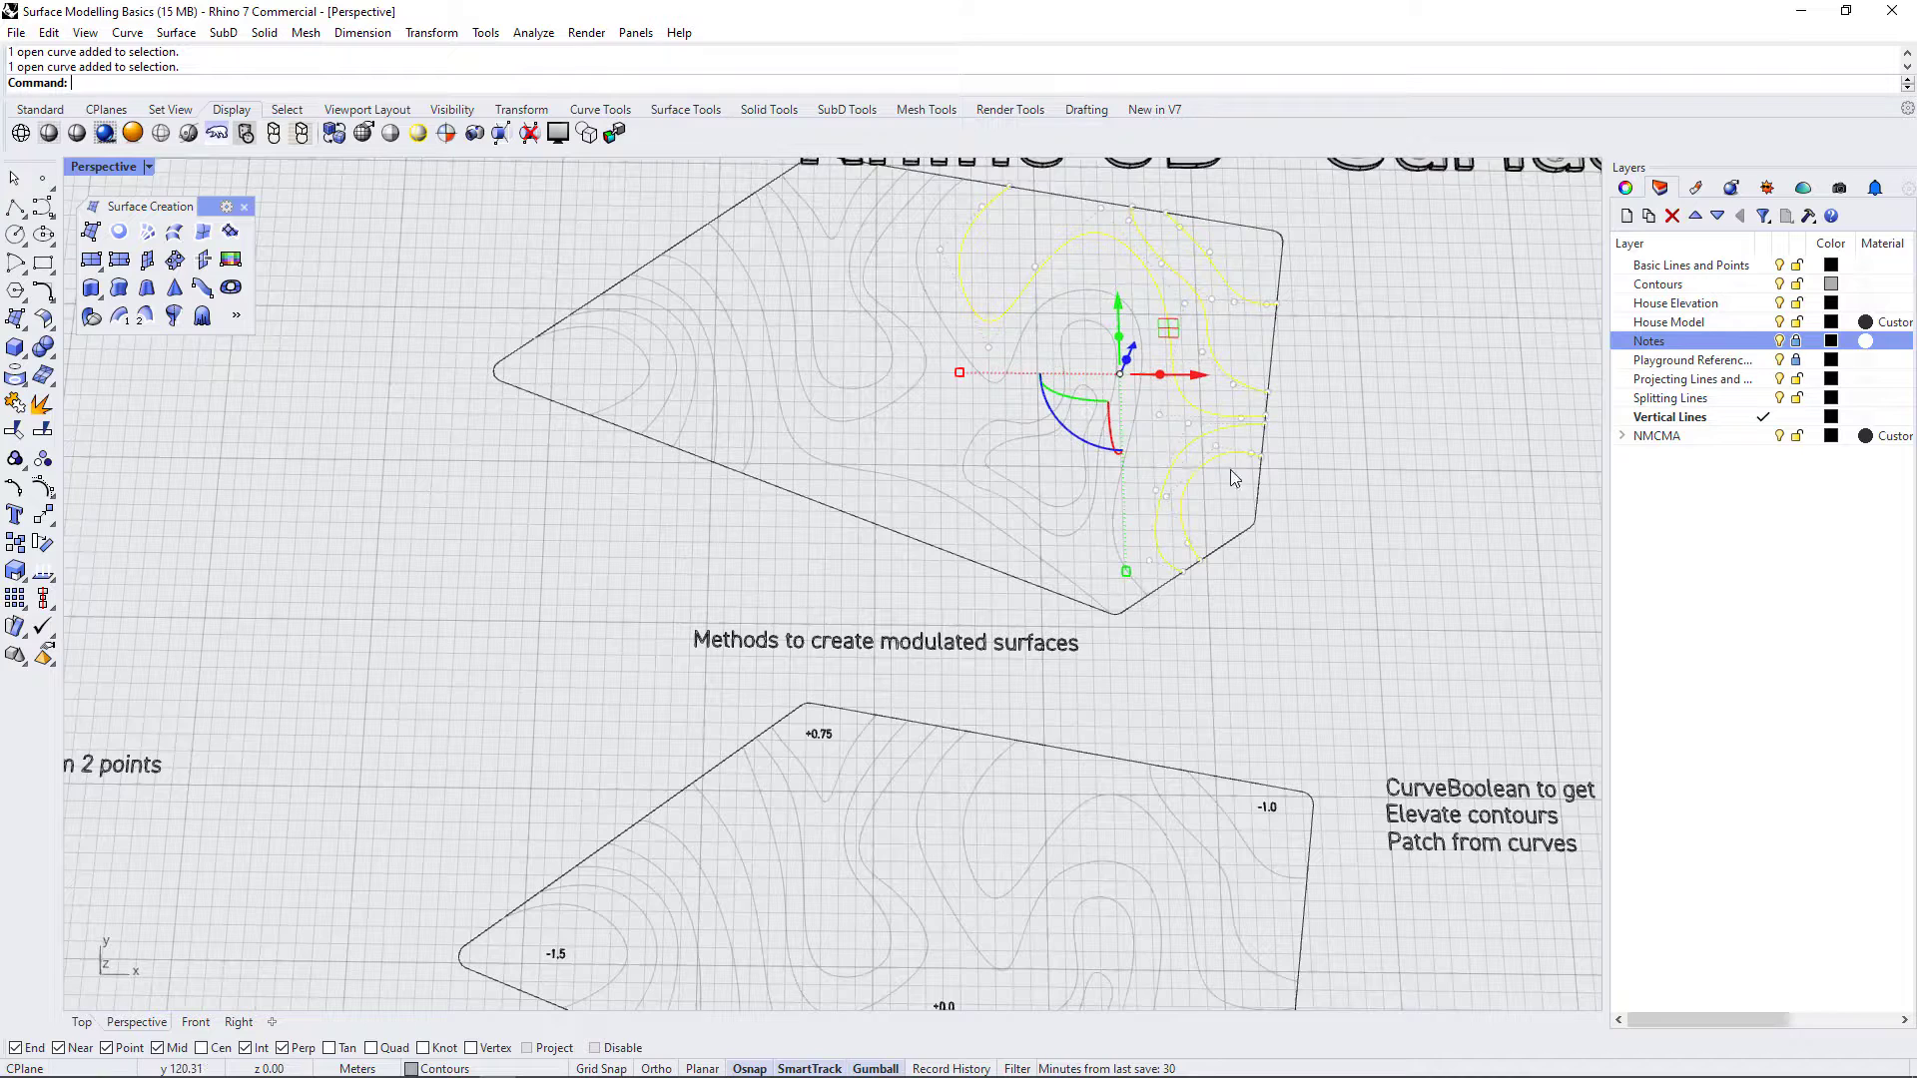
{"action": "left_click", "coordinate": [744, 417], "text": "shift"}
{"action": "left_click", "coordinate": [716, 403], "text": "shift"}
{"action": "left_click", "coordinate": [691, 404], "text": "shift"}
{"action": "left_click", "coordinate": [667, 404], "text": "shift"}
{"action": "left_click", "coordinate": [640, 401], "text": "shift"}
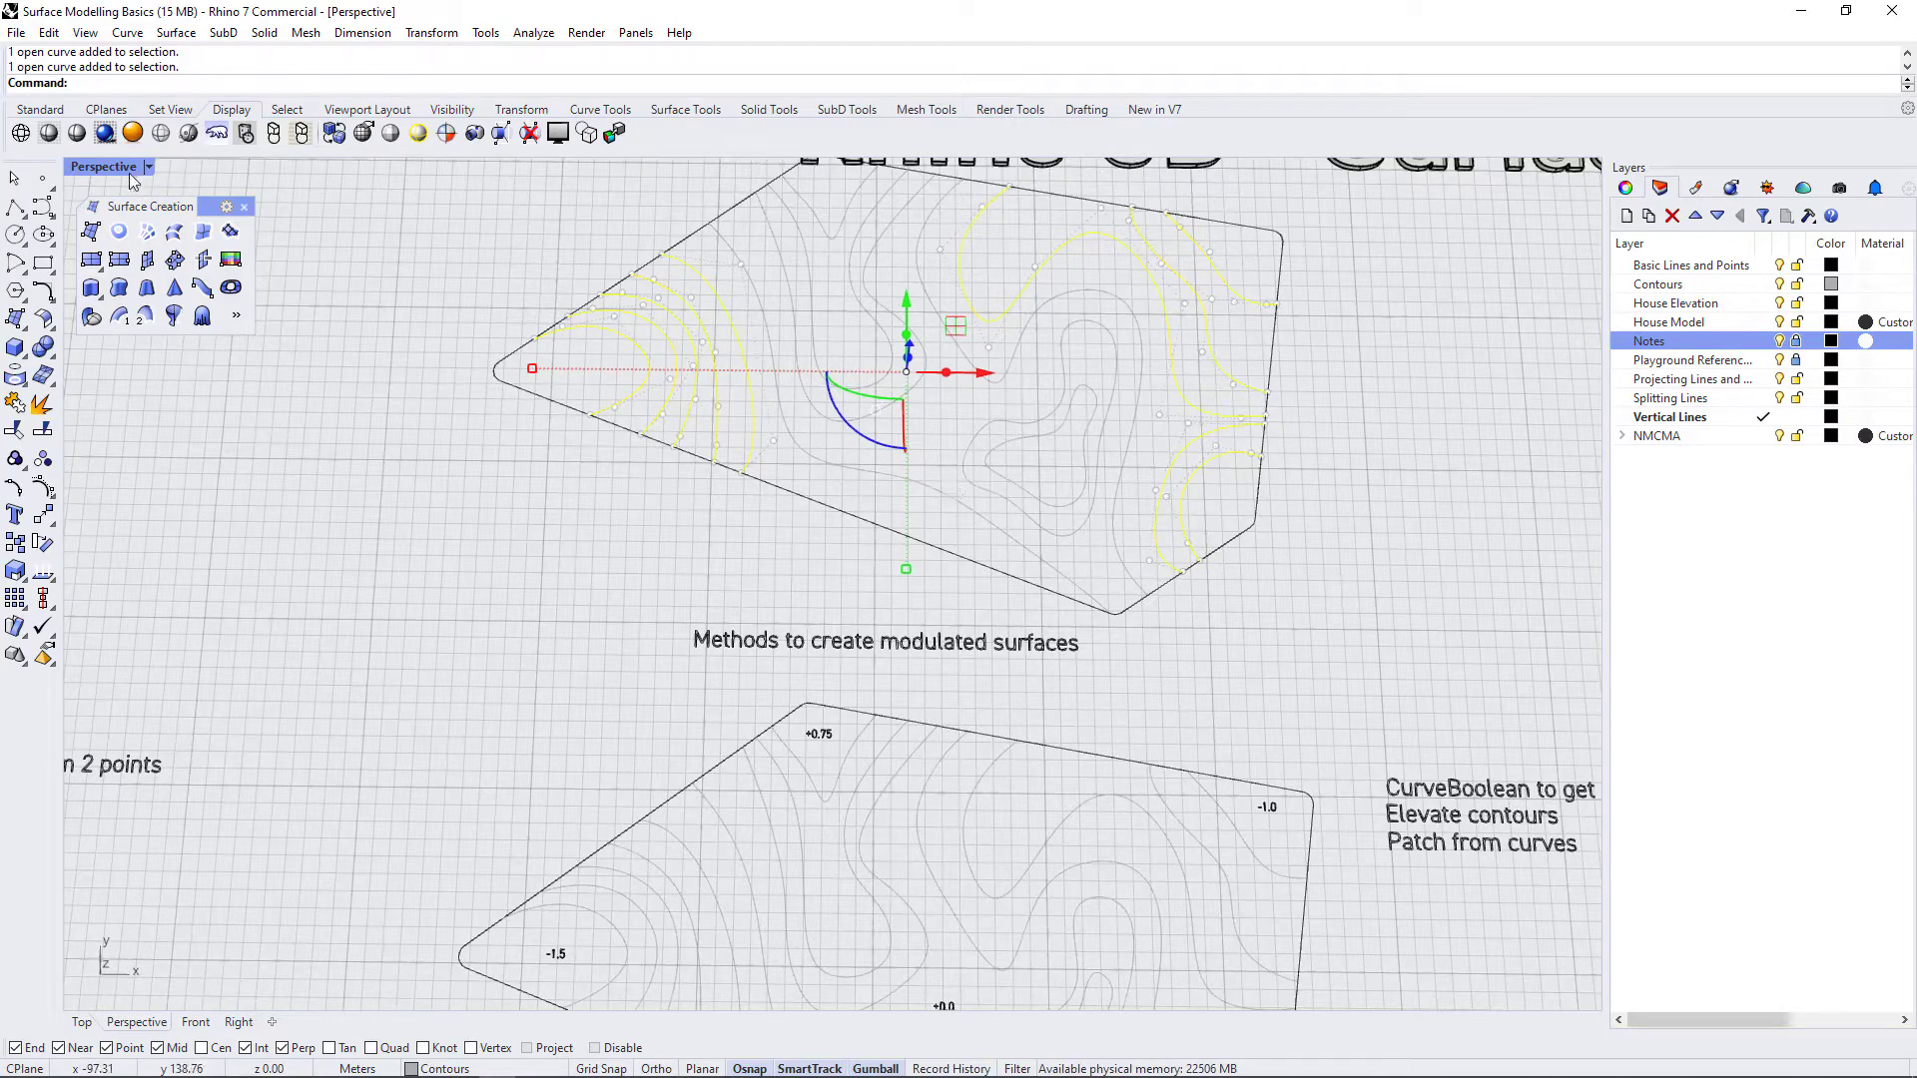
{"action": "right_click_drag", "start_coordinate": [1029, 496], "coordinate": [994, 624]}
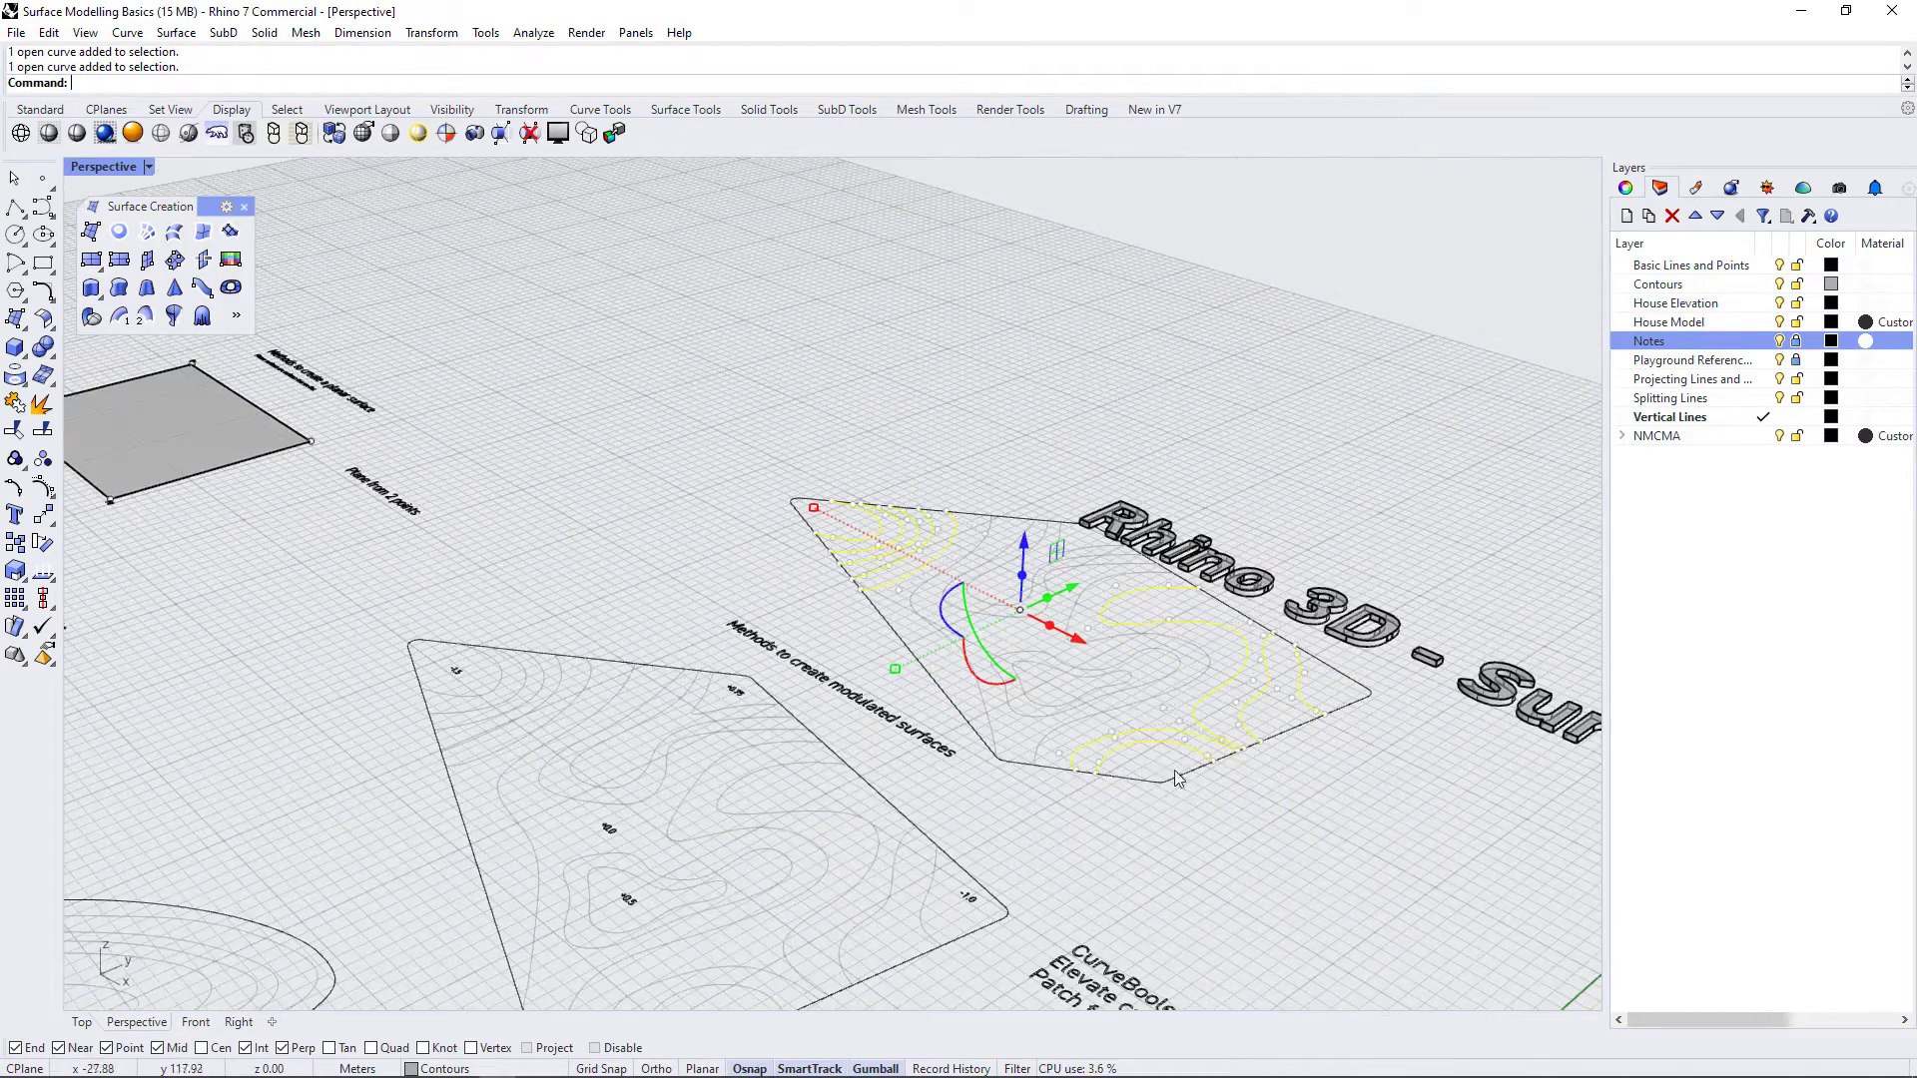
{"action": "scroll", "coordinate": [1185, 770], "scroll_direction": "up", "scroll_amount": 3}
{"action": "right_click_drag", "start_coordinate": [1064, 733], "coordinate": [1002, 656]}
- Move the selected contours vertically down by 0.25 from a curve endpoint
{"action": "type", "text": "M"}
{"action": "key", "text": "Return"}
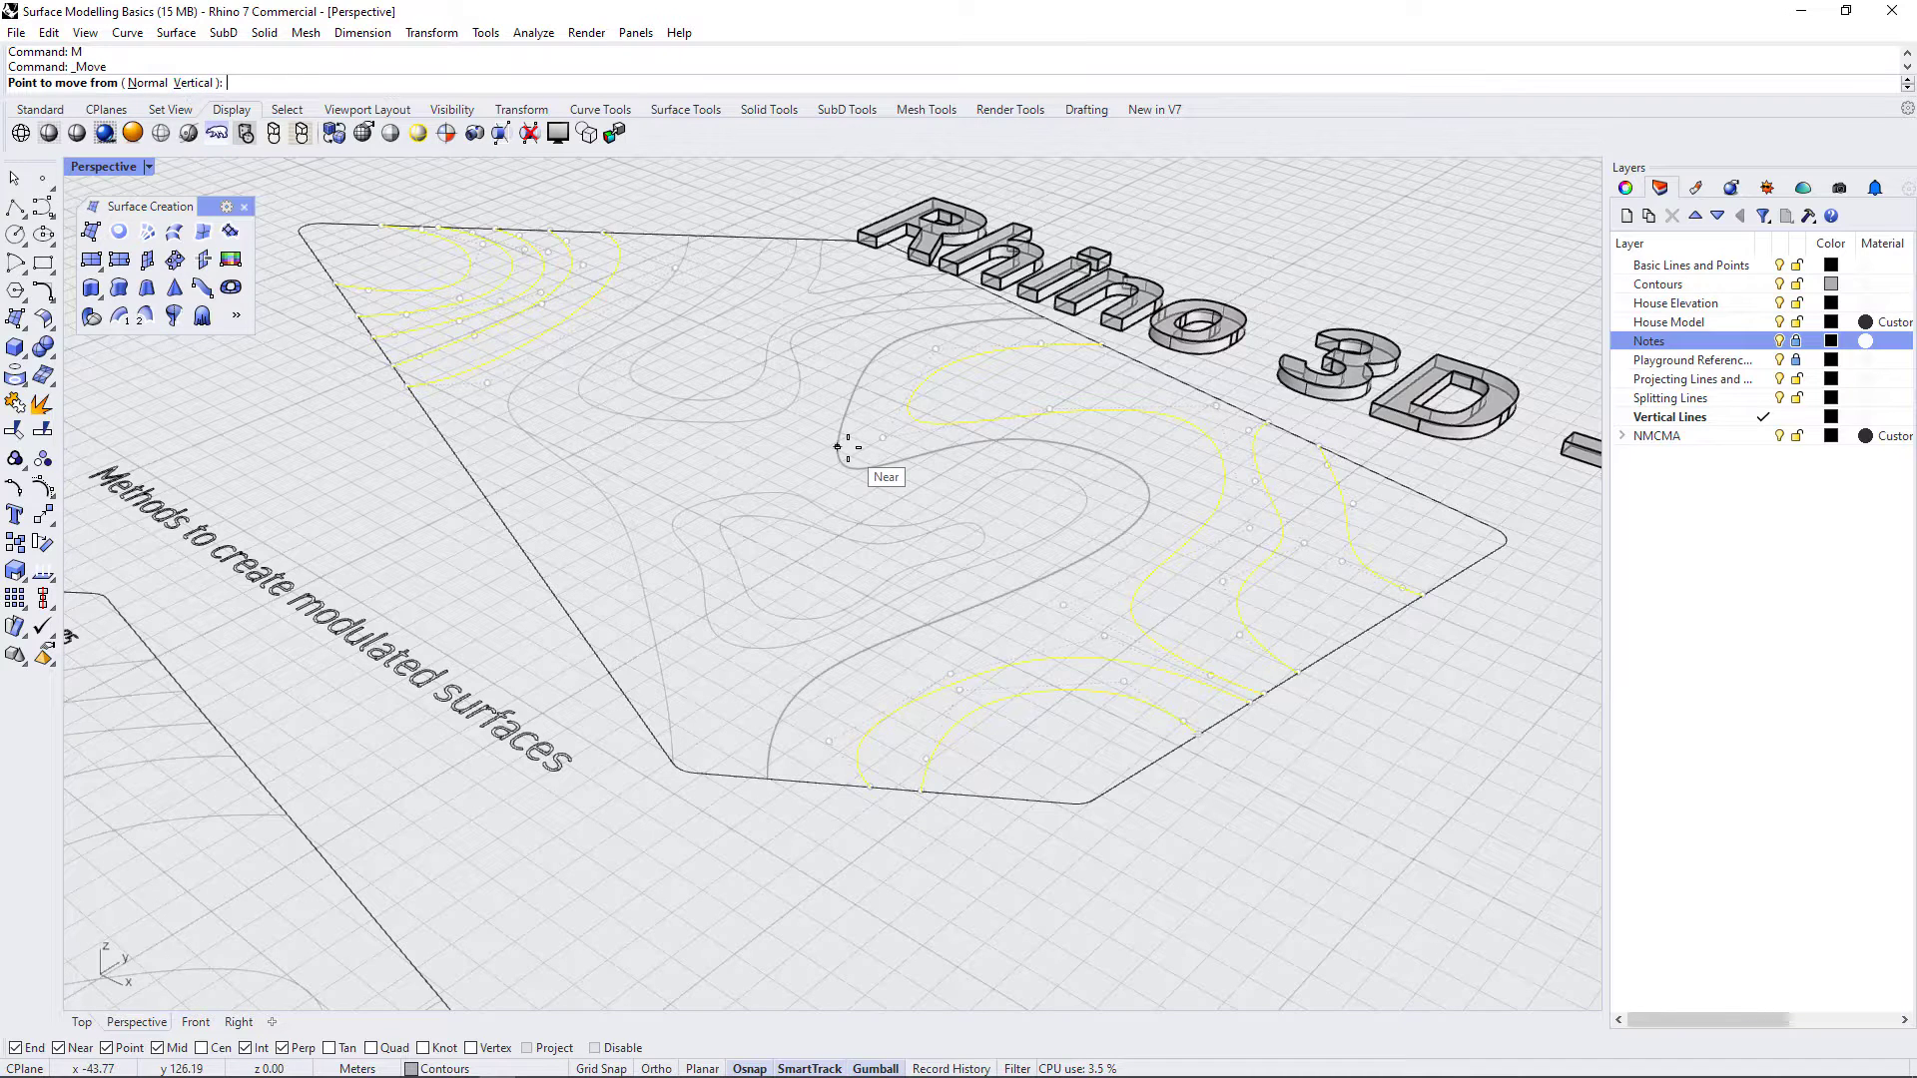
{"action": "type", "text": "v"}
{"action": "key", "text": "Return"}
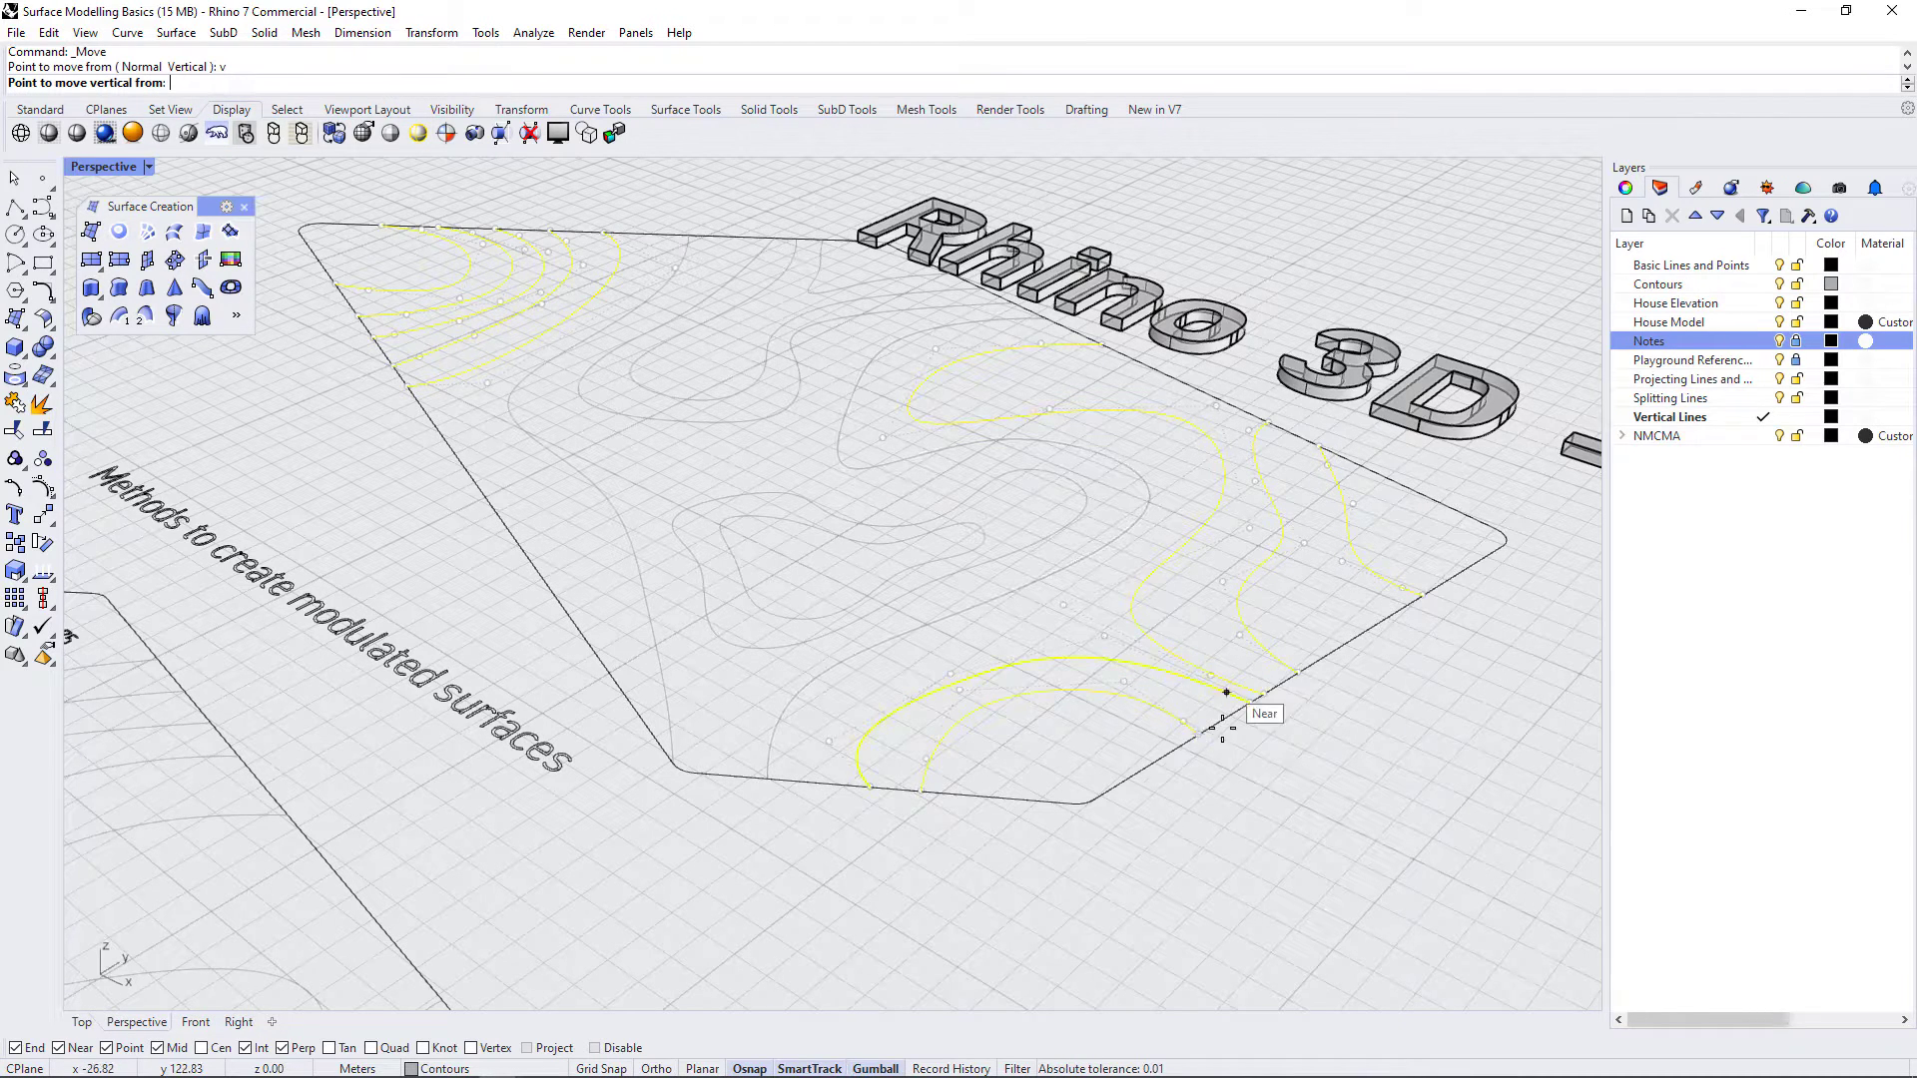
{"action": "left_click", "coordinate": [1198, 734]}
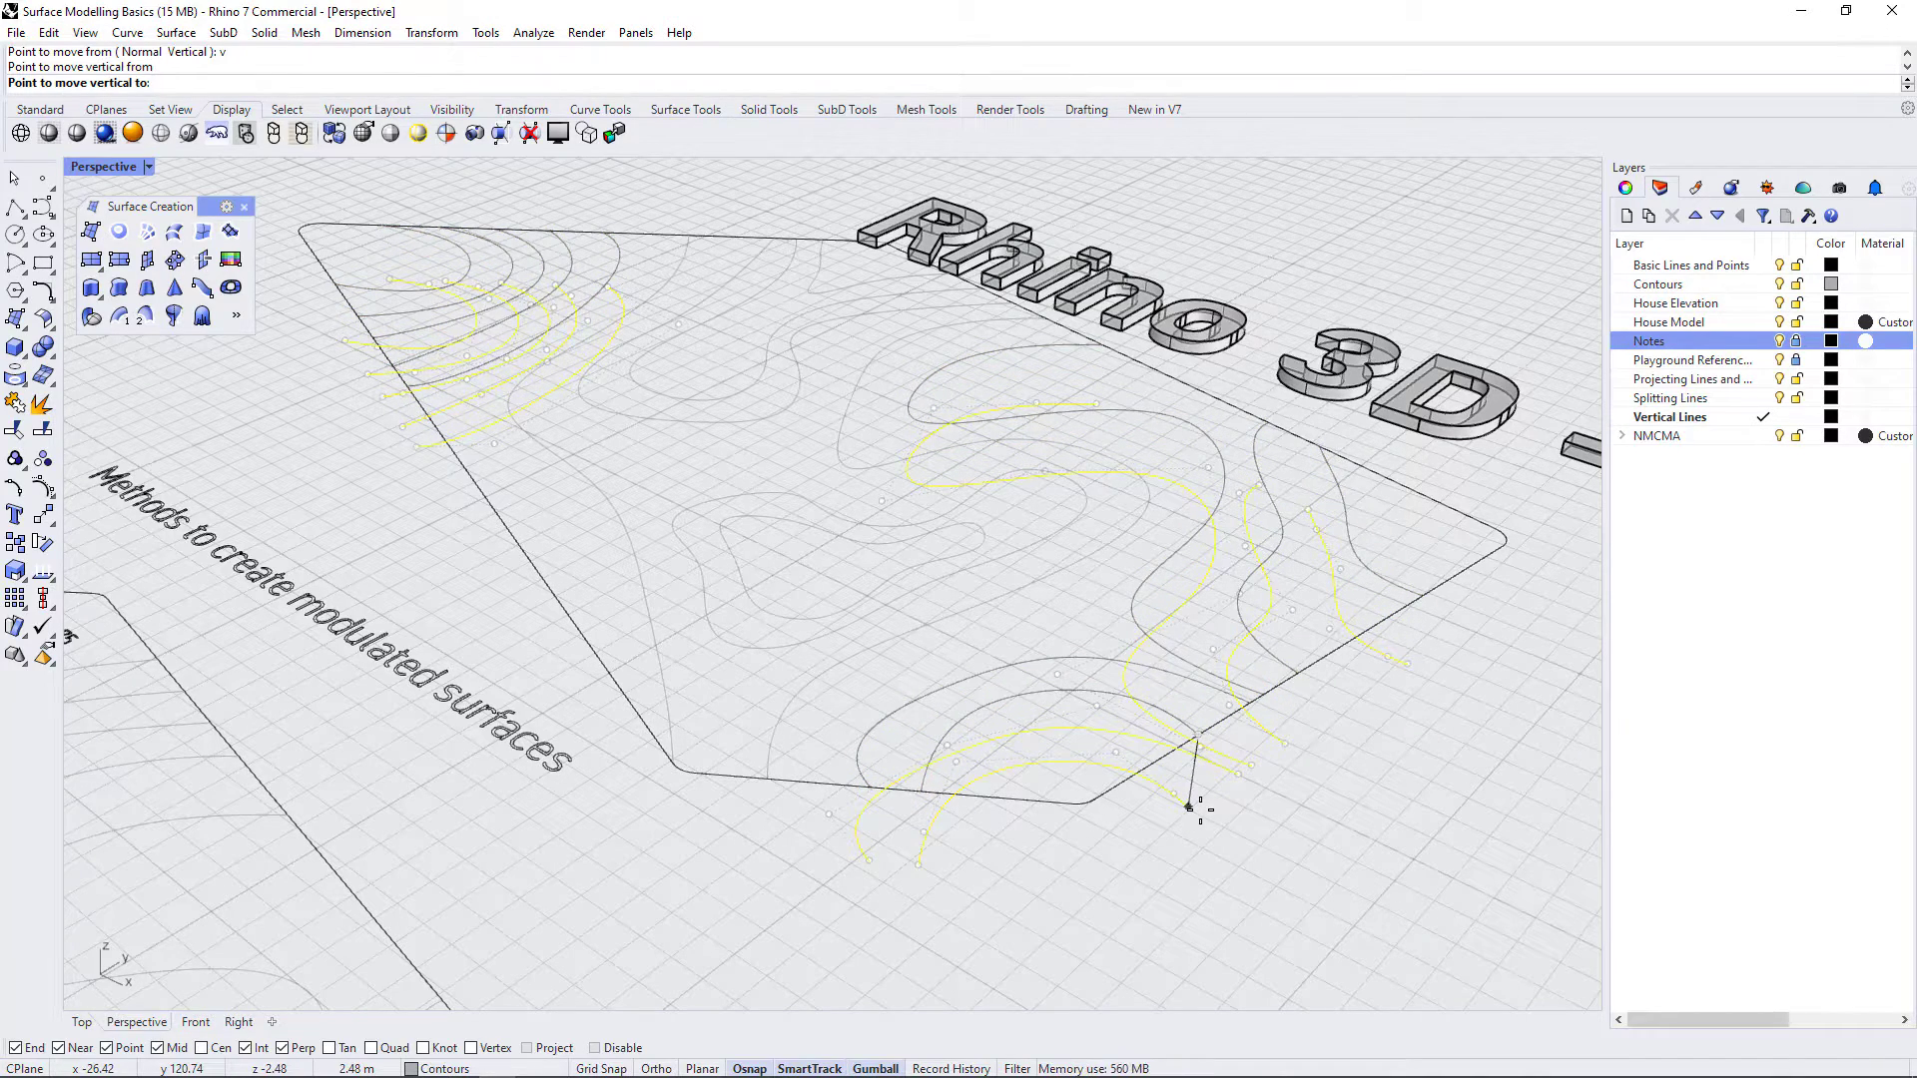
{"action": "type", "text": "-.25"}
{"action": "key", "text": "Return"}
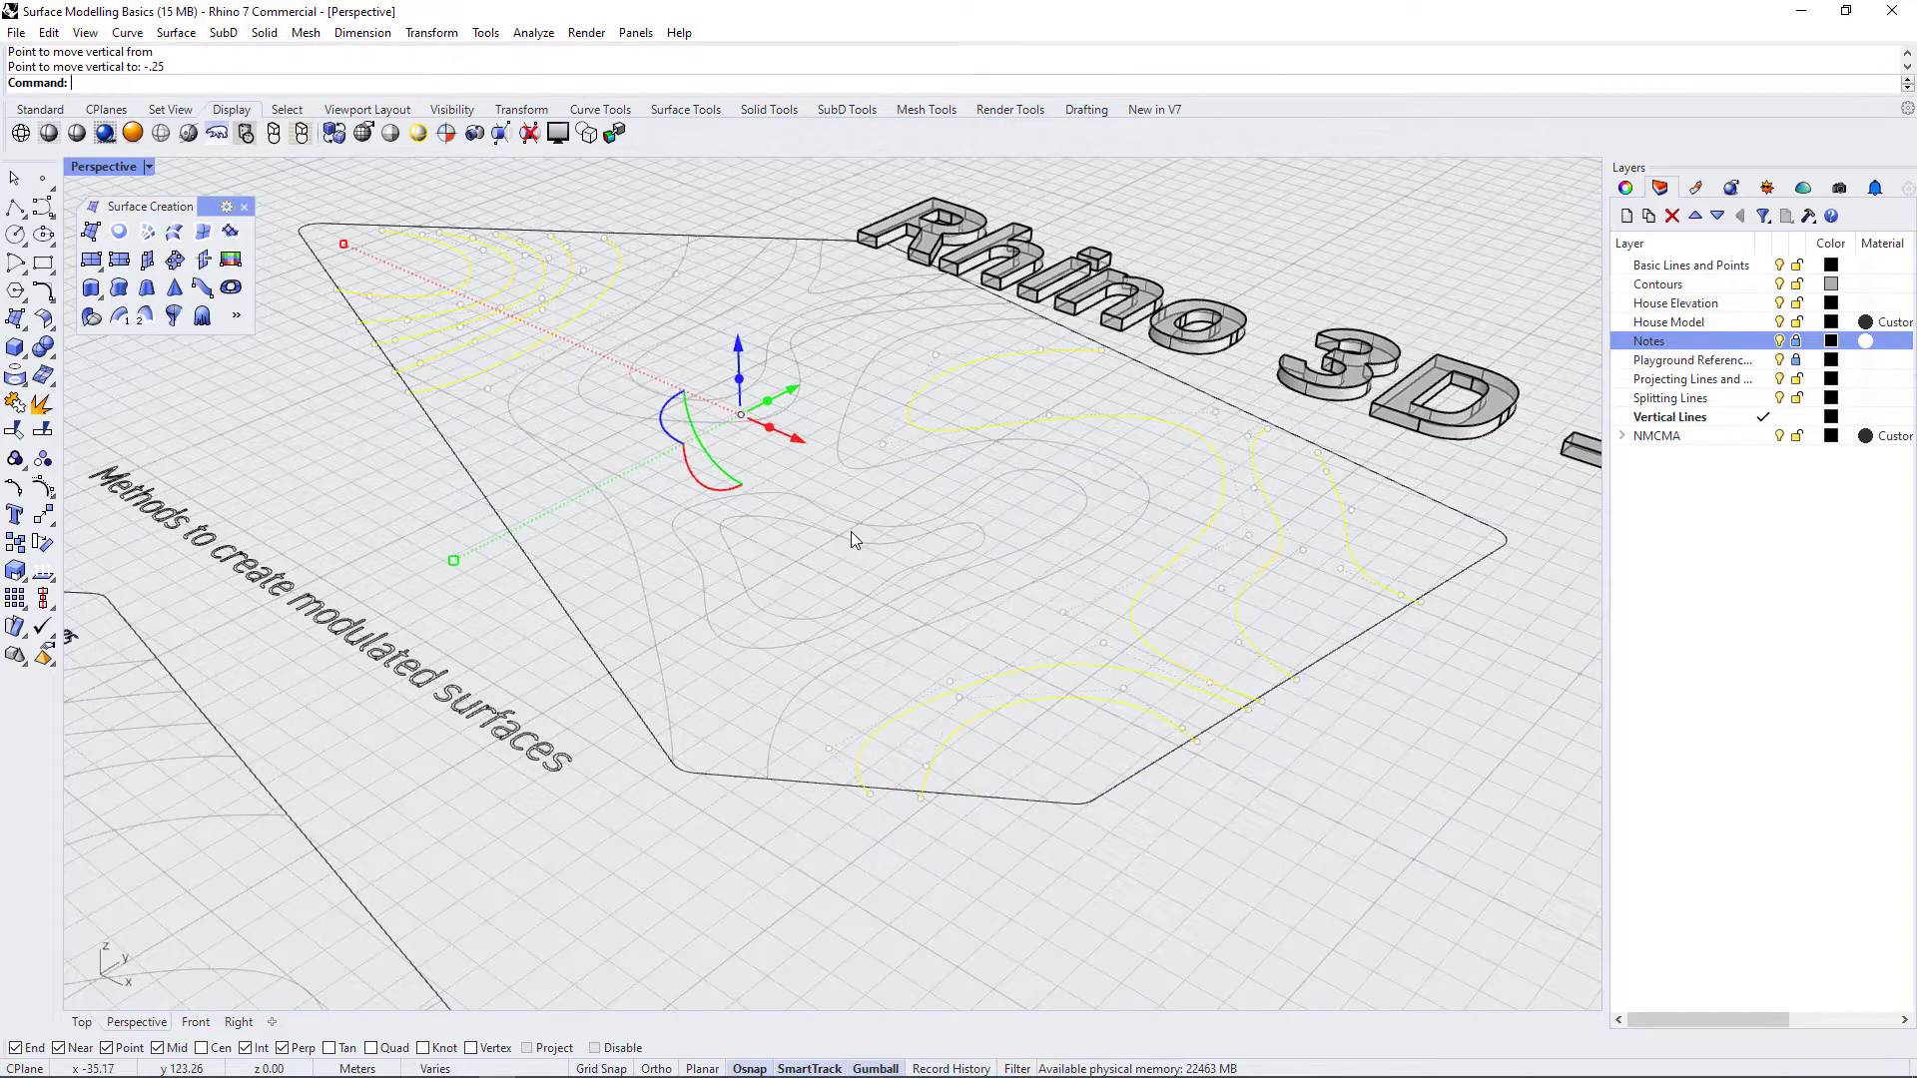
{"action": "scroll", "coordinate": [818, 530], "scroll_direction": "down", "scroll_amount": 6}
{"action": "scroll", "coordinate": [837, 791], "scroll_direction": "up", "scroll_amount": 3}
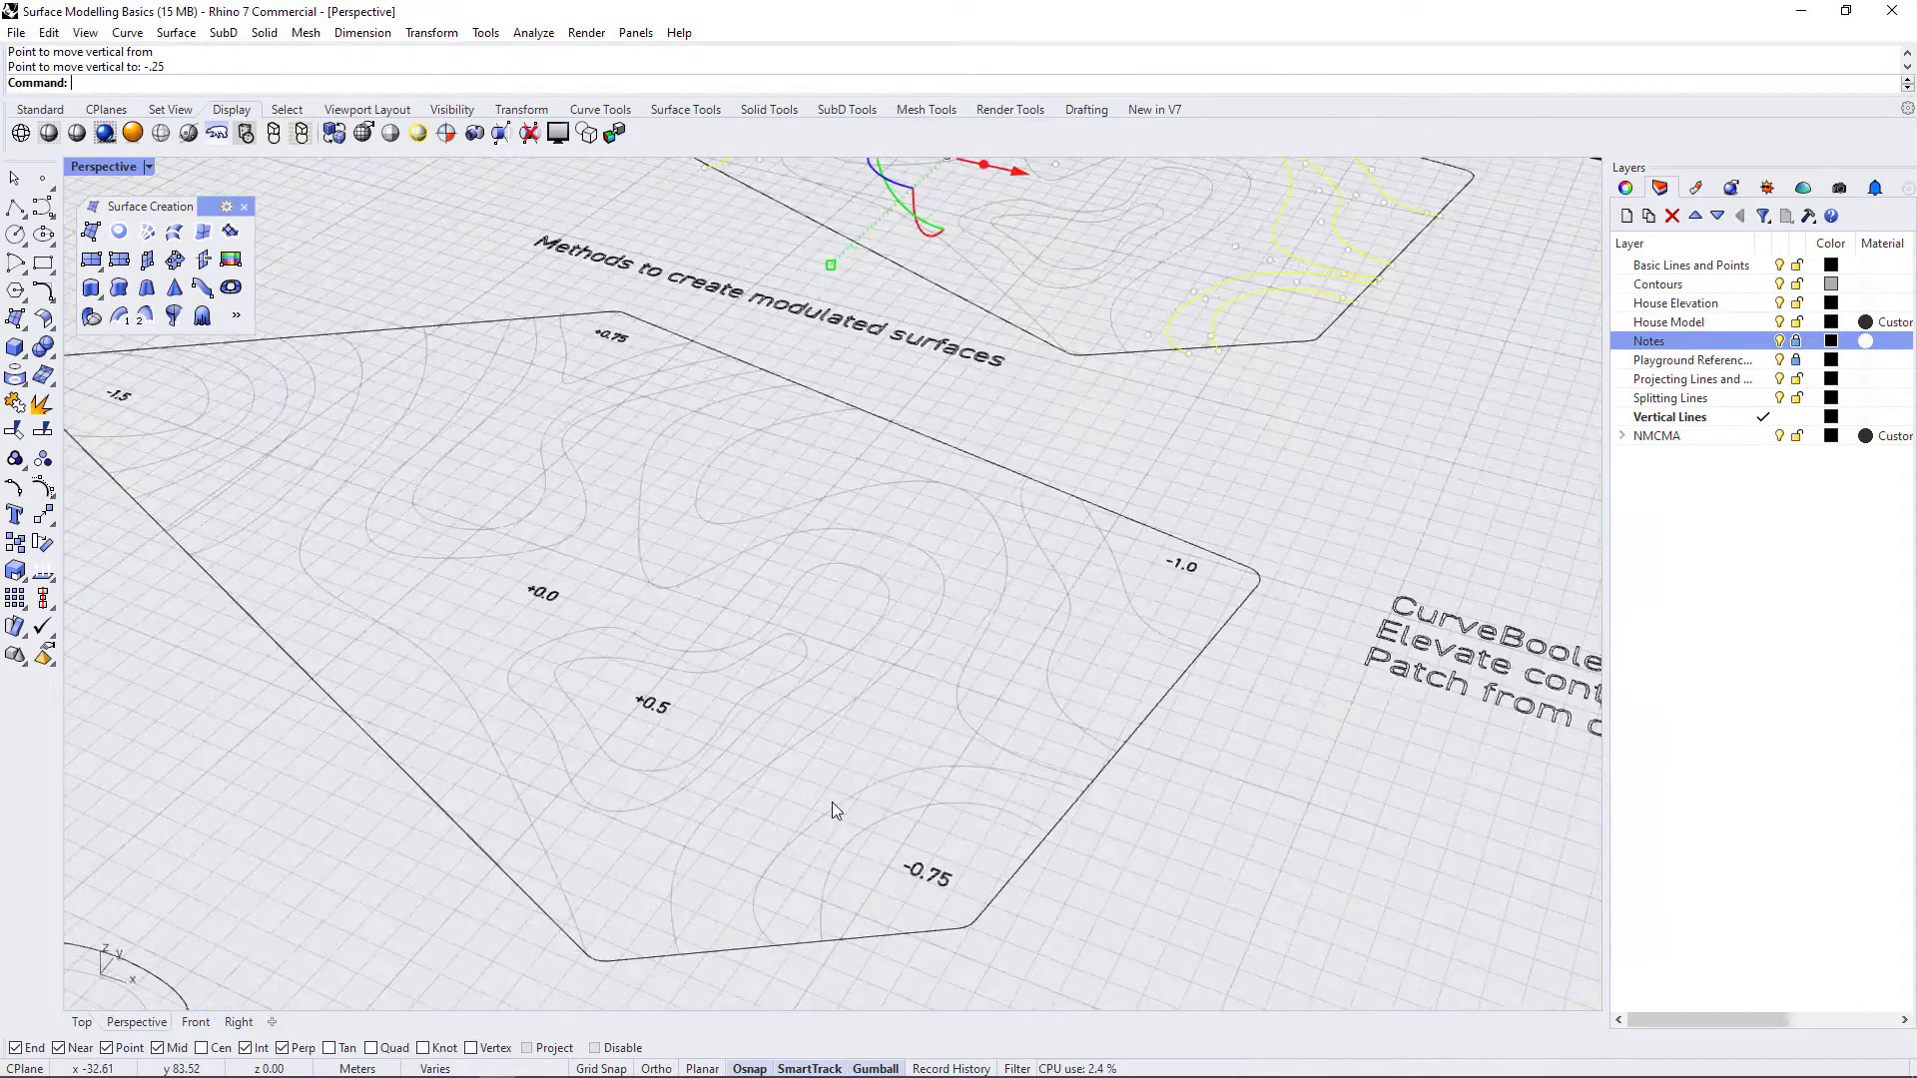
{"action": "right_click_drag", "start_coordinate": [1104, 753], "coordinate": [851, 783]}
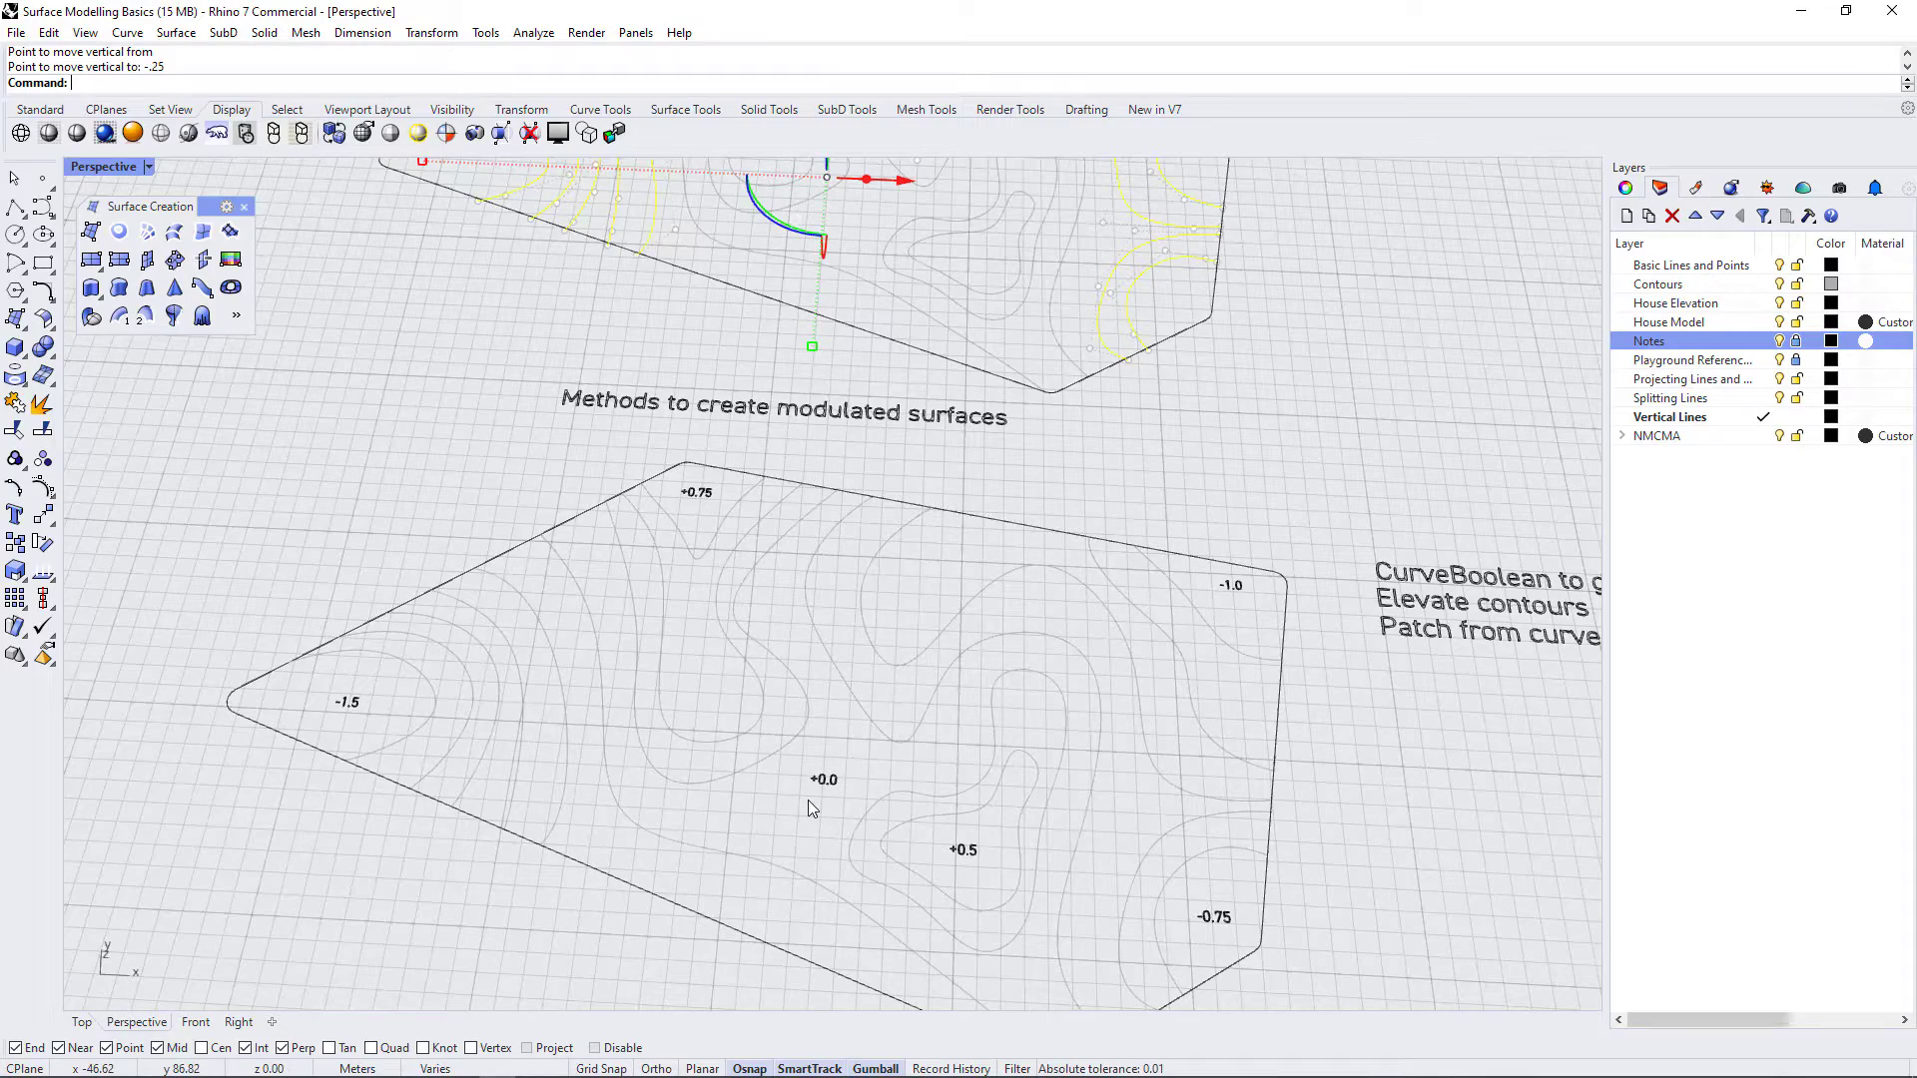
{"action": "scroll", "coordinate": [788, 769], "scroll_direction": "down", "scroll_amount": 4}
{"action": "right_click_drag", "start_coordinate": [825, 824], "coordinate": [1266, 706]}
{"action": "scroll", "coordinate": [1262, 749], "scroll_direction": "up", "scroll_amount": 3}
{"action": "scroll", "coordinate": [1040, 421], "scroll_direction": "up", "scroll_amount": 2}
{"action": "scroll", "coordinate": [1040, 422], "scroll_direction": "up", "scroll_amount": 2}
{"action": "scroll", "coordinate": [1142, 569], "scroll_direction": "down", "scroll_amount": 2}
{"action": "scroll", "coordinate": [1255, 698], "scroll_direction": "up", "scroll_amount": 2}
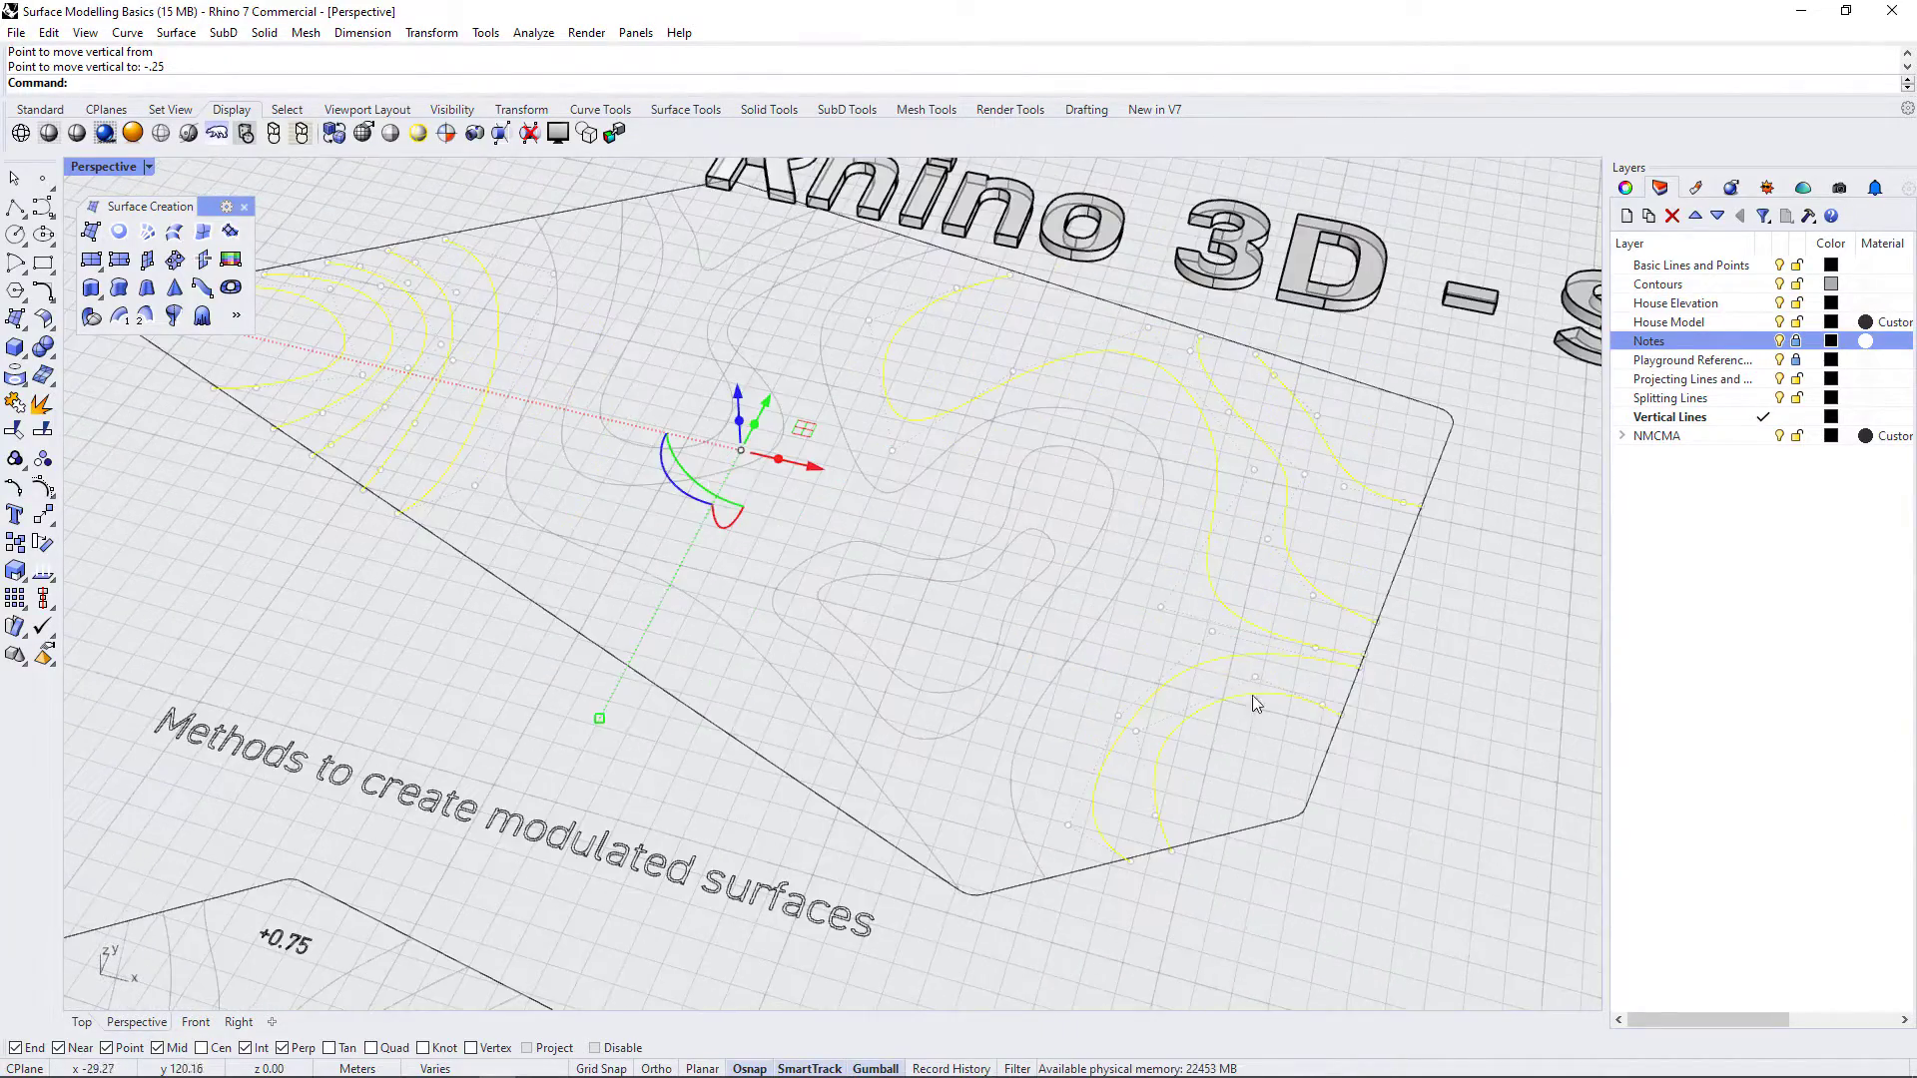
- Exclude the outer curves and drop the remaining contours vertically by another 0.25
{"action": "left_click", "coordinate": [1191, 669], "text": "ctrl"}
{"action": "left_click", "coordinate": [1208, 561], "text": "ctrl"}
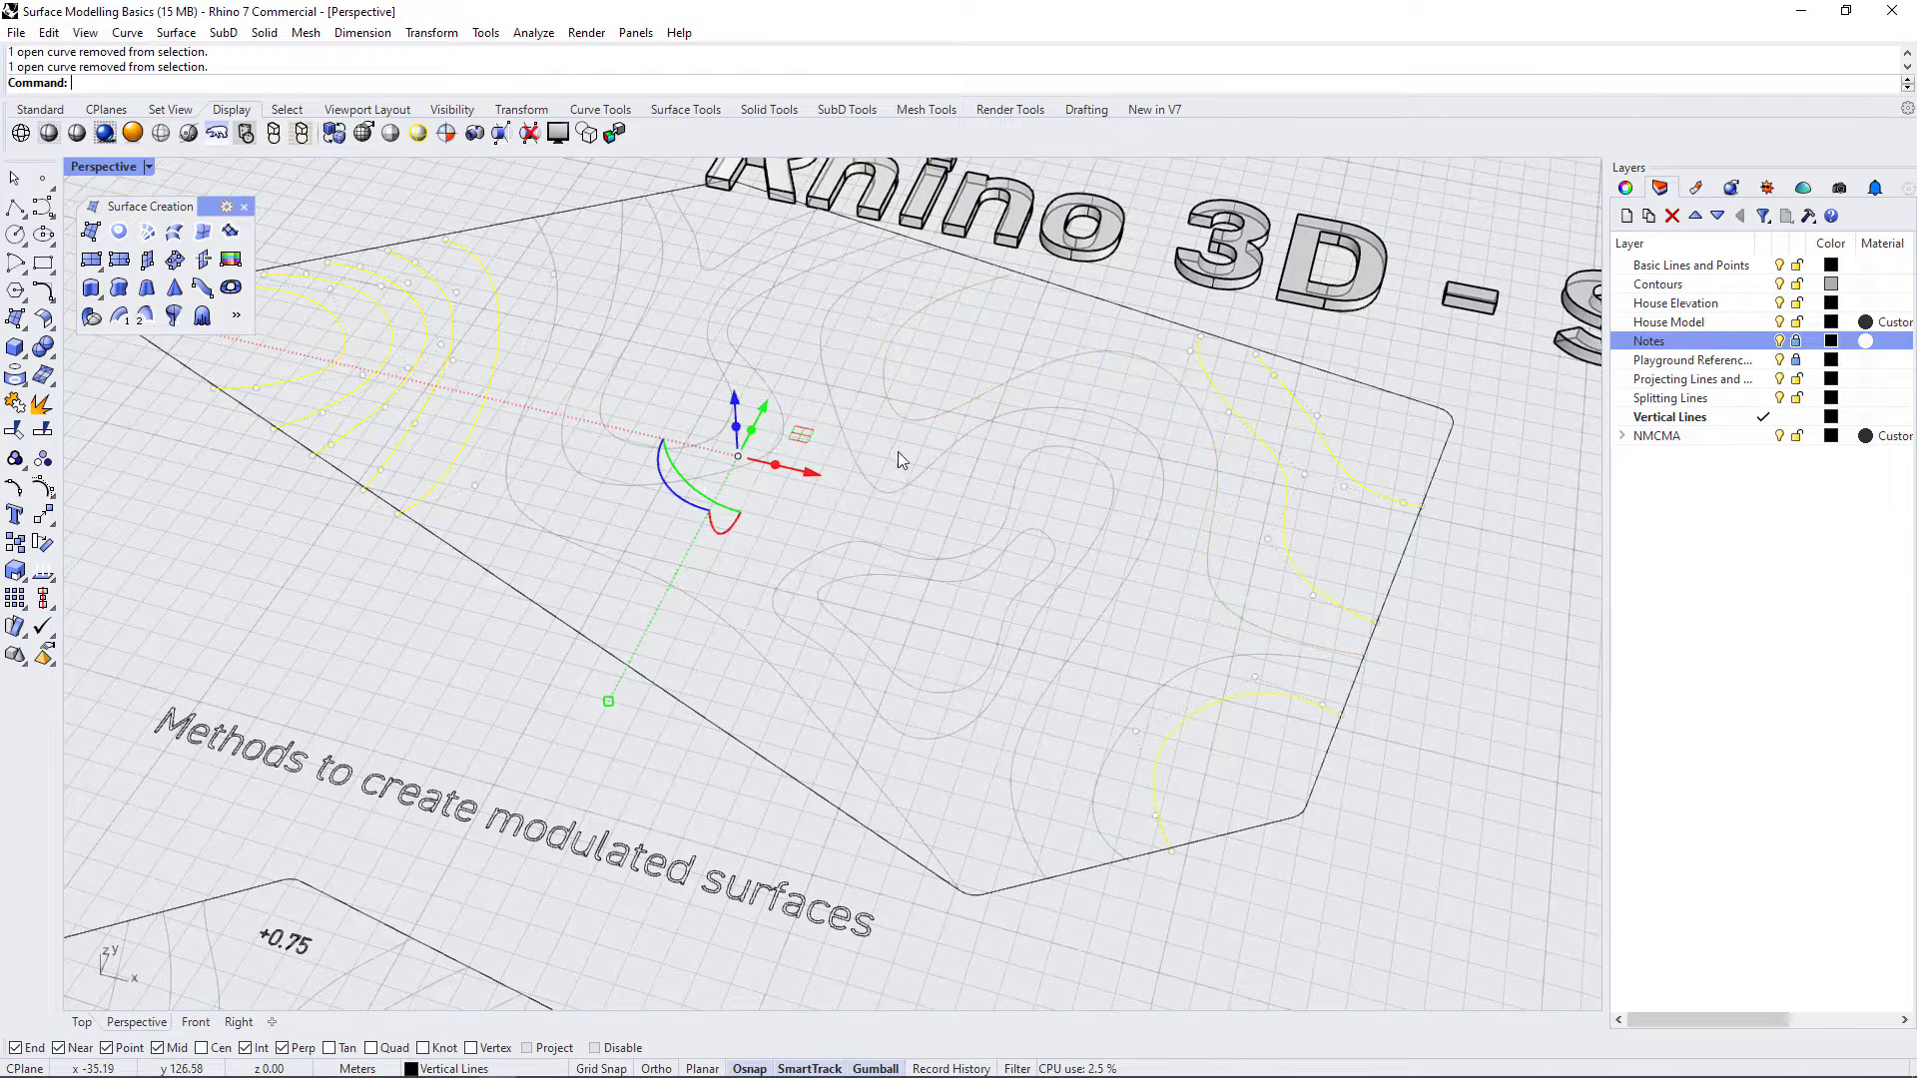
{"action": "left_click", "coordinate": [472, 446], "text": "ctrl"}
{"action": "type", "text": "M"}
{"action": "key", "text": "Return"}
{"action": "left_click", "coordinate": [196, 82]}
{"action": "left_click", "coordinate": [1343, 721]}
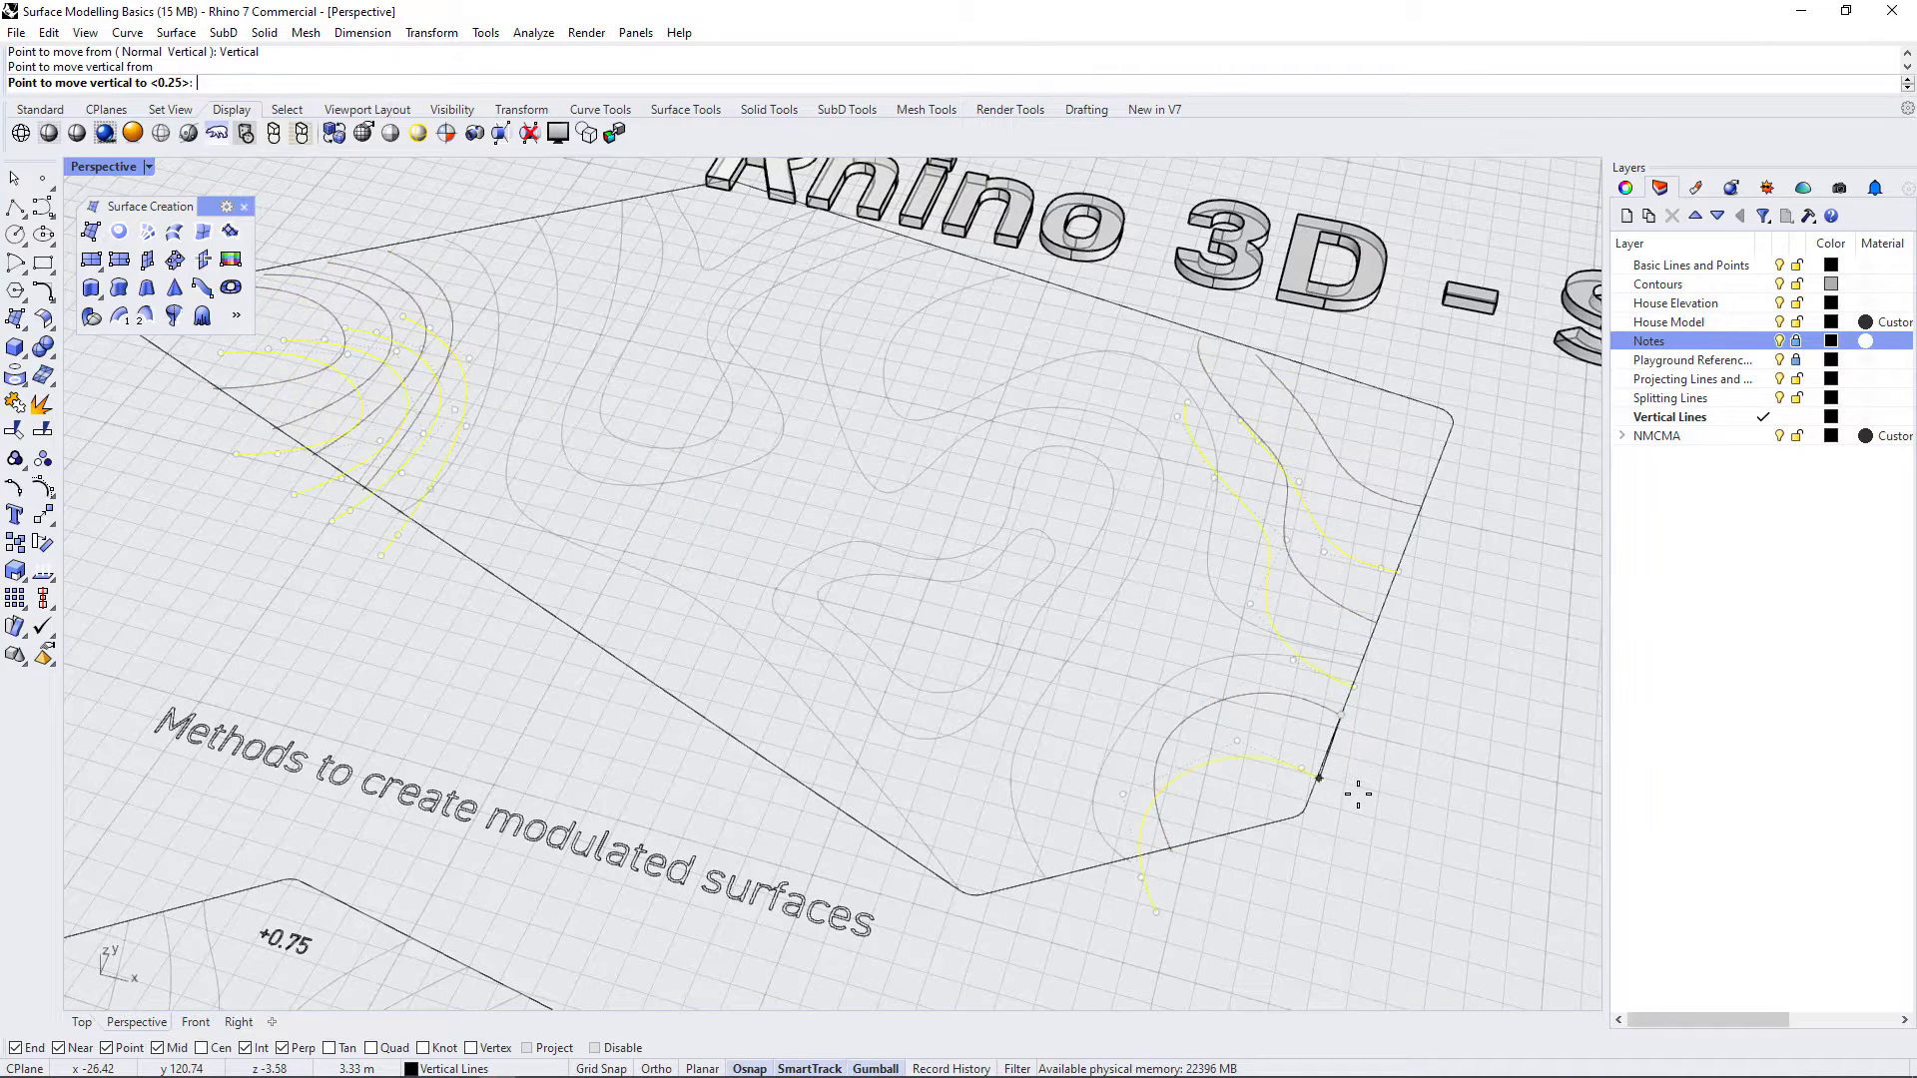
{"action": "type", "text": "-.25"}
{"action": "key", "text": "Return"}
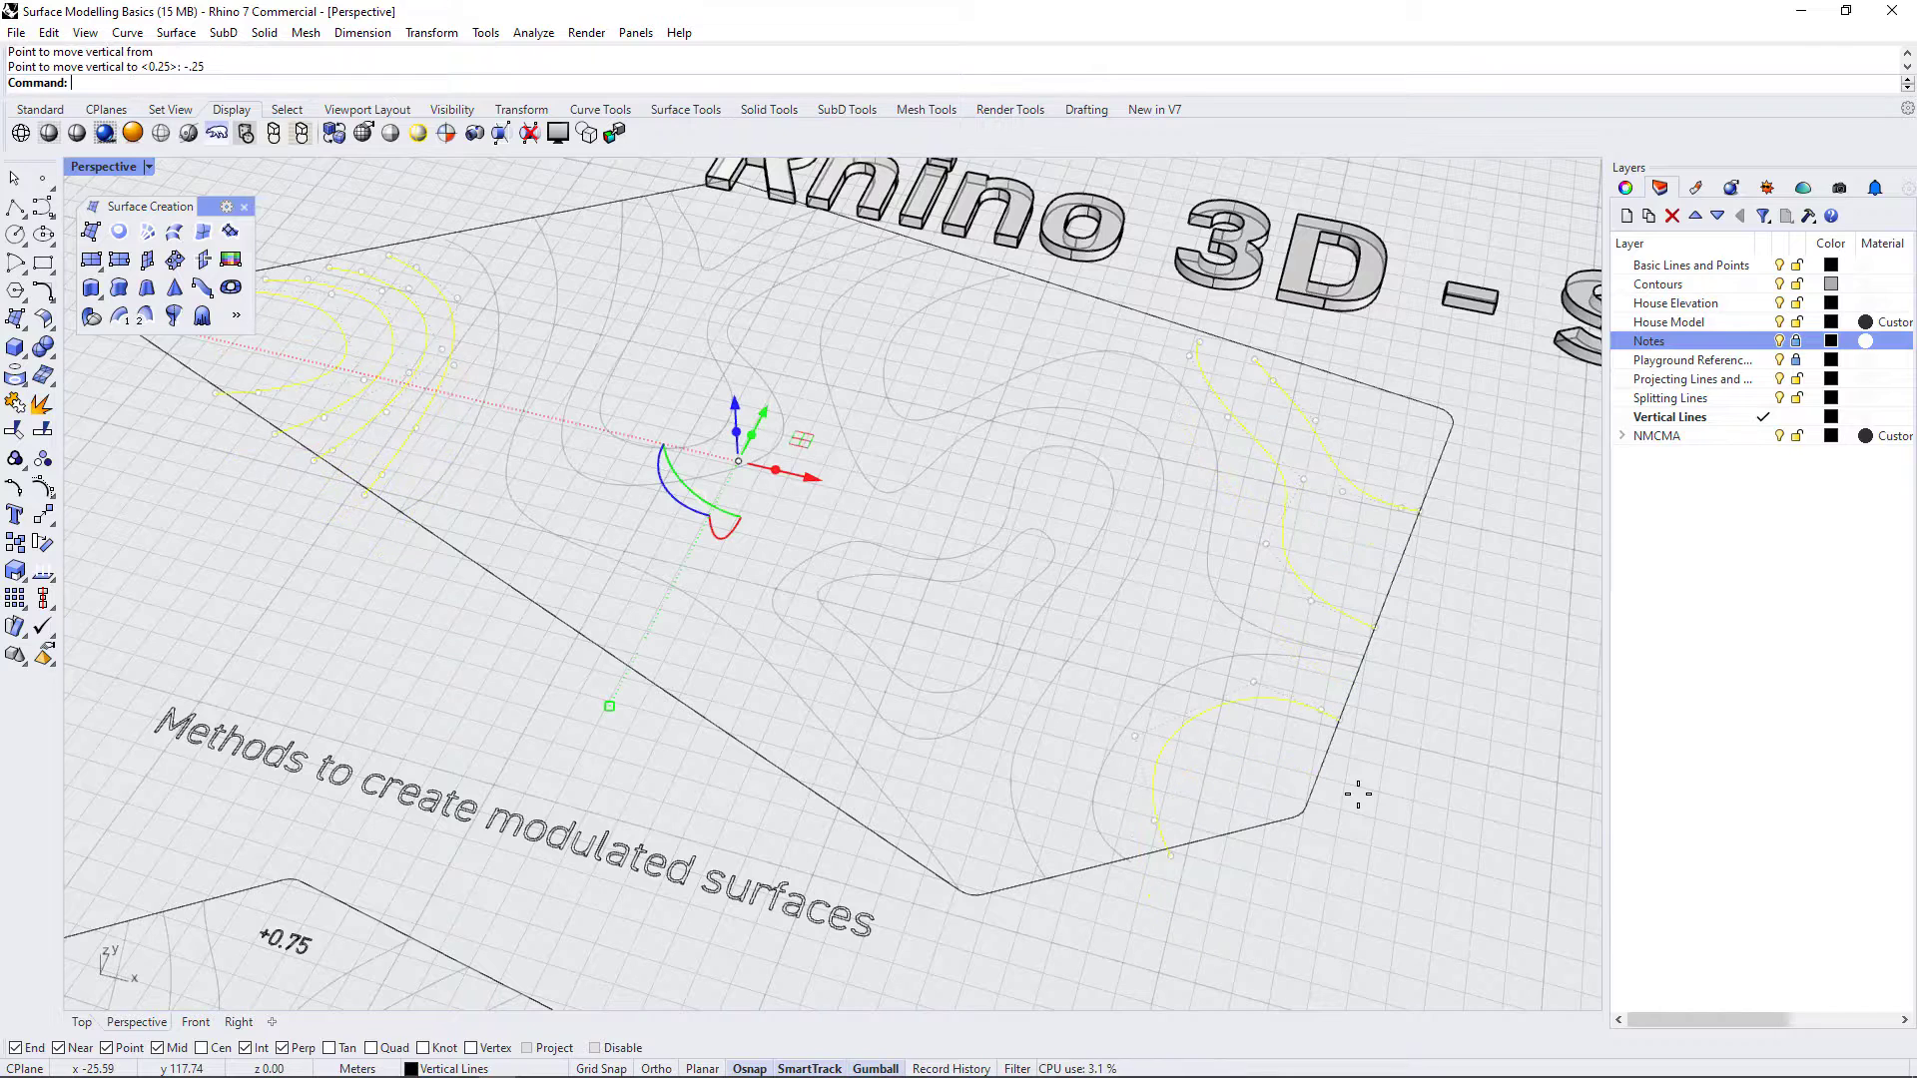
- Remove the next outer right and left contours from the selection and orbit lower
{"action": "left_click", "coordinate": [1216, 711], "text": "ctrl"}
{"action": "left_click", "coordinate": [1282, 542], "text": "ctrl"}
{"action": "left_click", "coordinate": [432, 404], "text": "ctrl"}
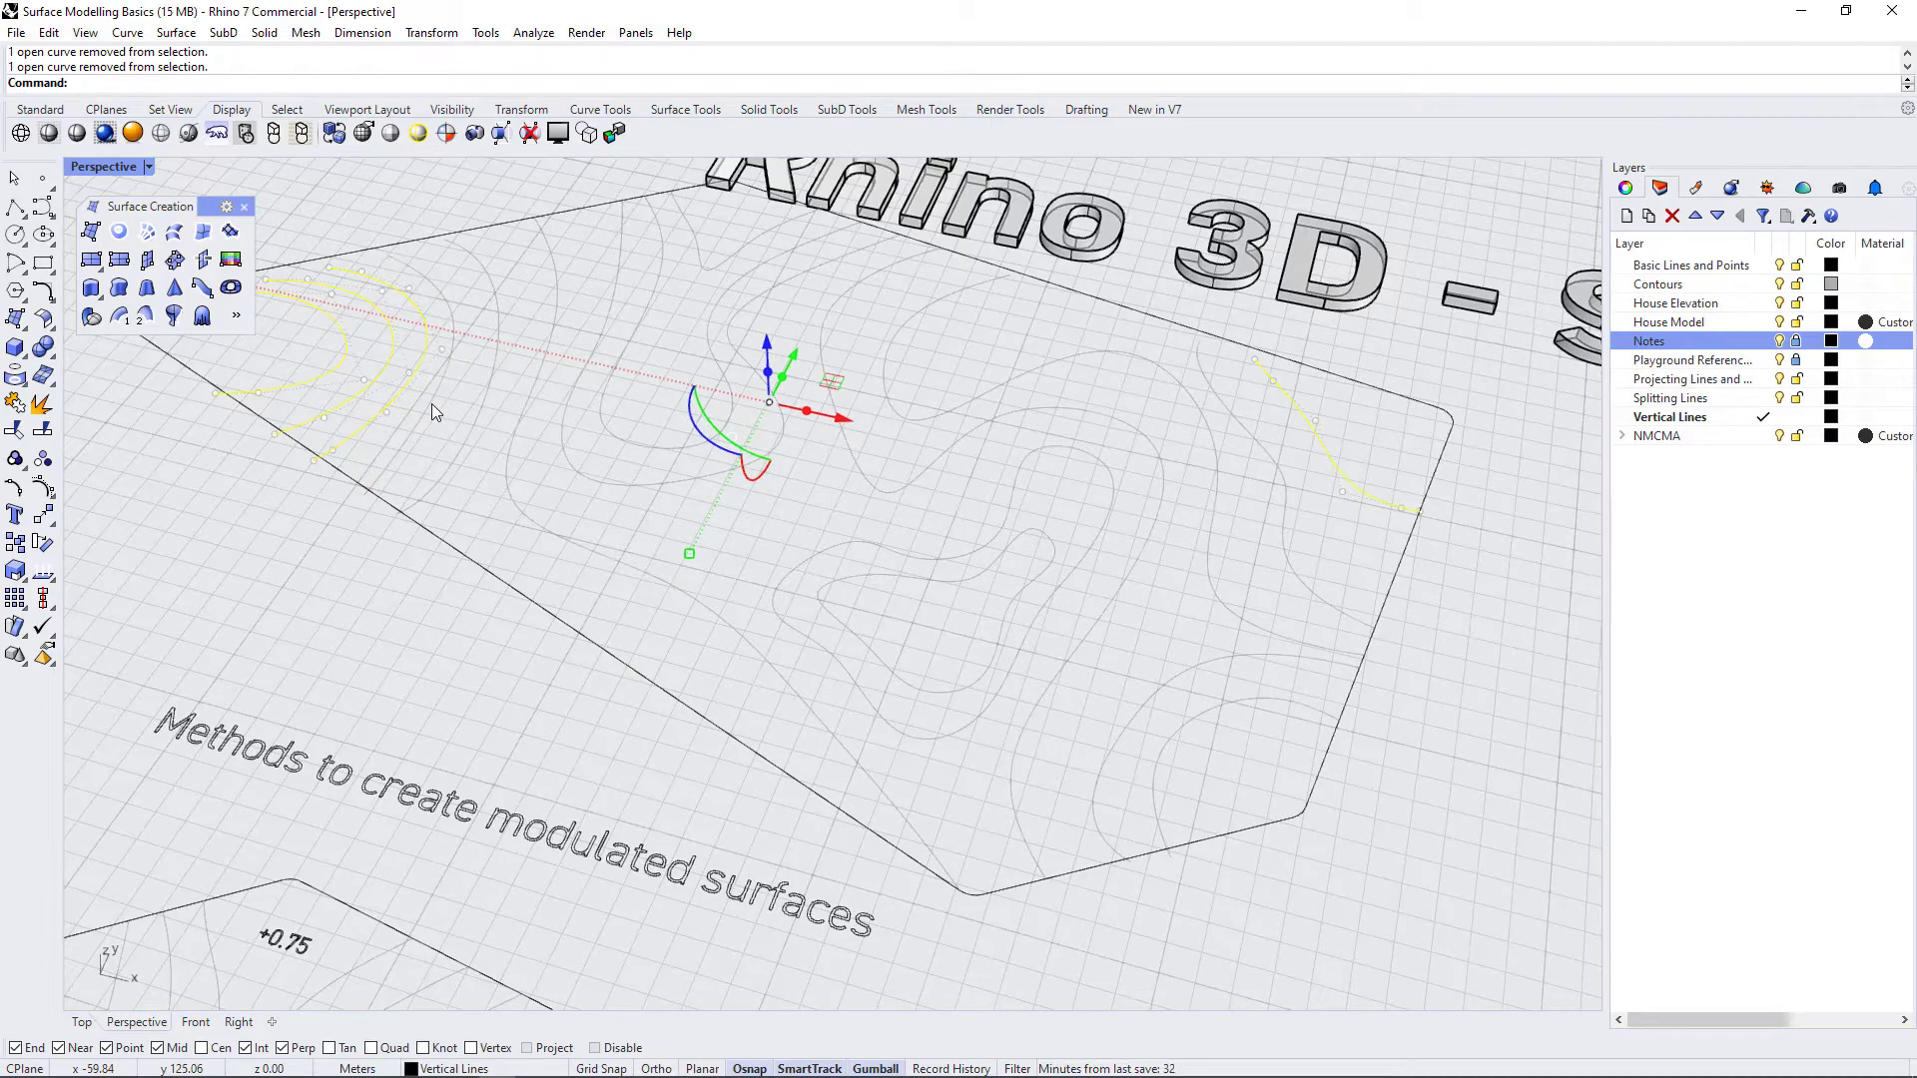
{"action": "right_click_drag", "start_coordinate": [1283, 720], "coordinate": [1278, 649]}
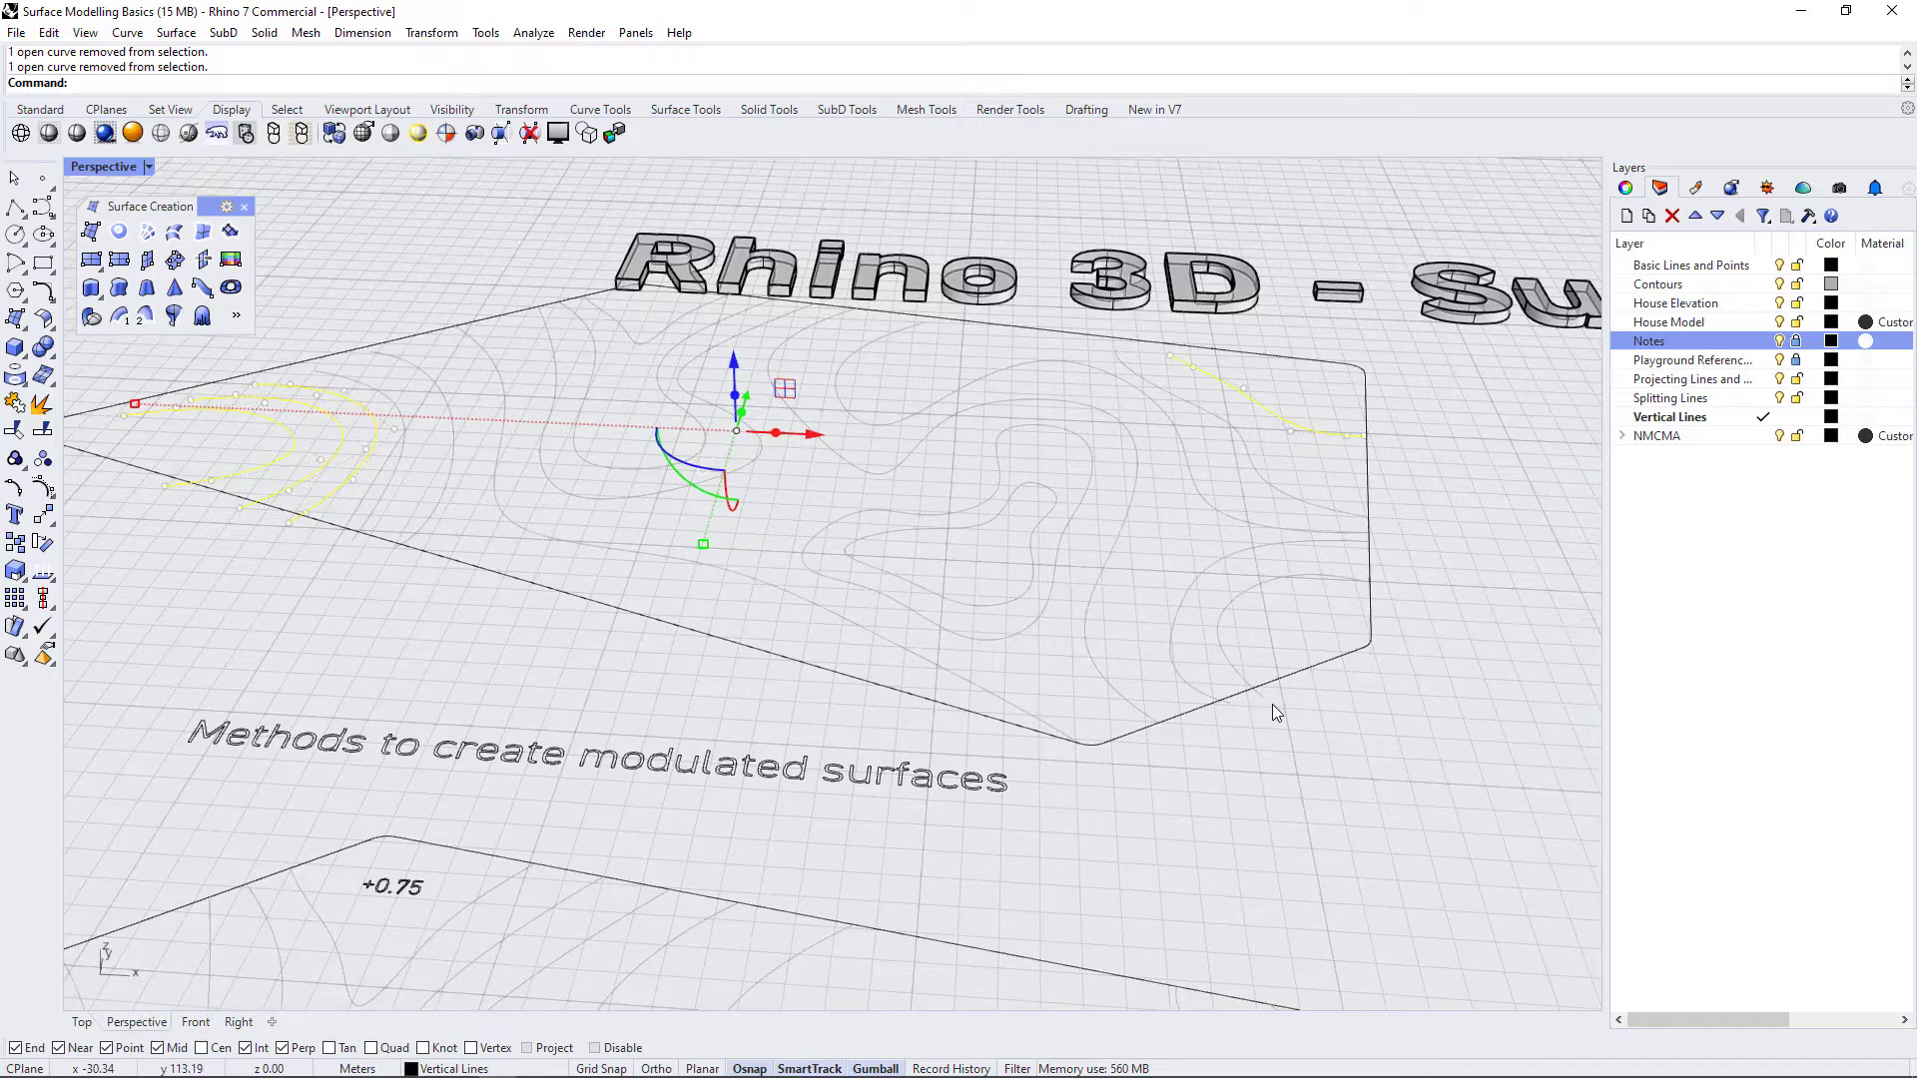
{"action": "scroll", "coordinate": [1315, 723], "scroll_direction": "up", "scroll_amount": 3}
{"action": "right_click_drag", "start_coordinate": [1315, 723], "coordinate": [1400, 458]}
{"action": "scroll", "coordinate": [1400, 457], "scroll_direction": "up", "scroll_amount": 2}
- Lower the remaining inner contours vertically by 0.25
{"action": "type", "text": "m"}
{"action": "key", "text": "Return"}
{"action": "type", "text": "v"}
{"action": "key", "text": "Return"}
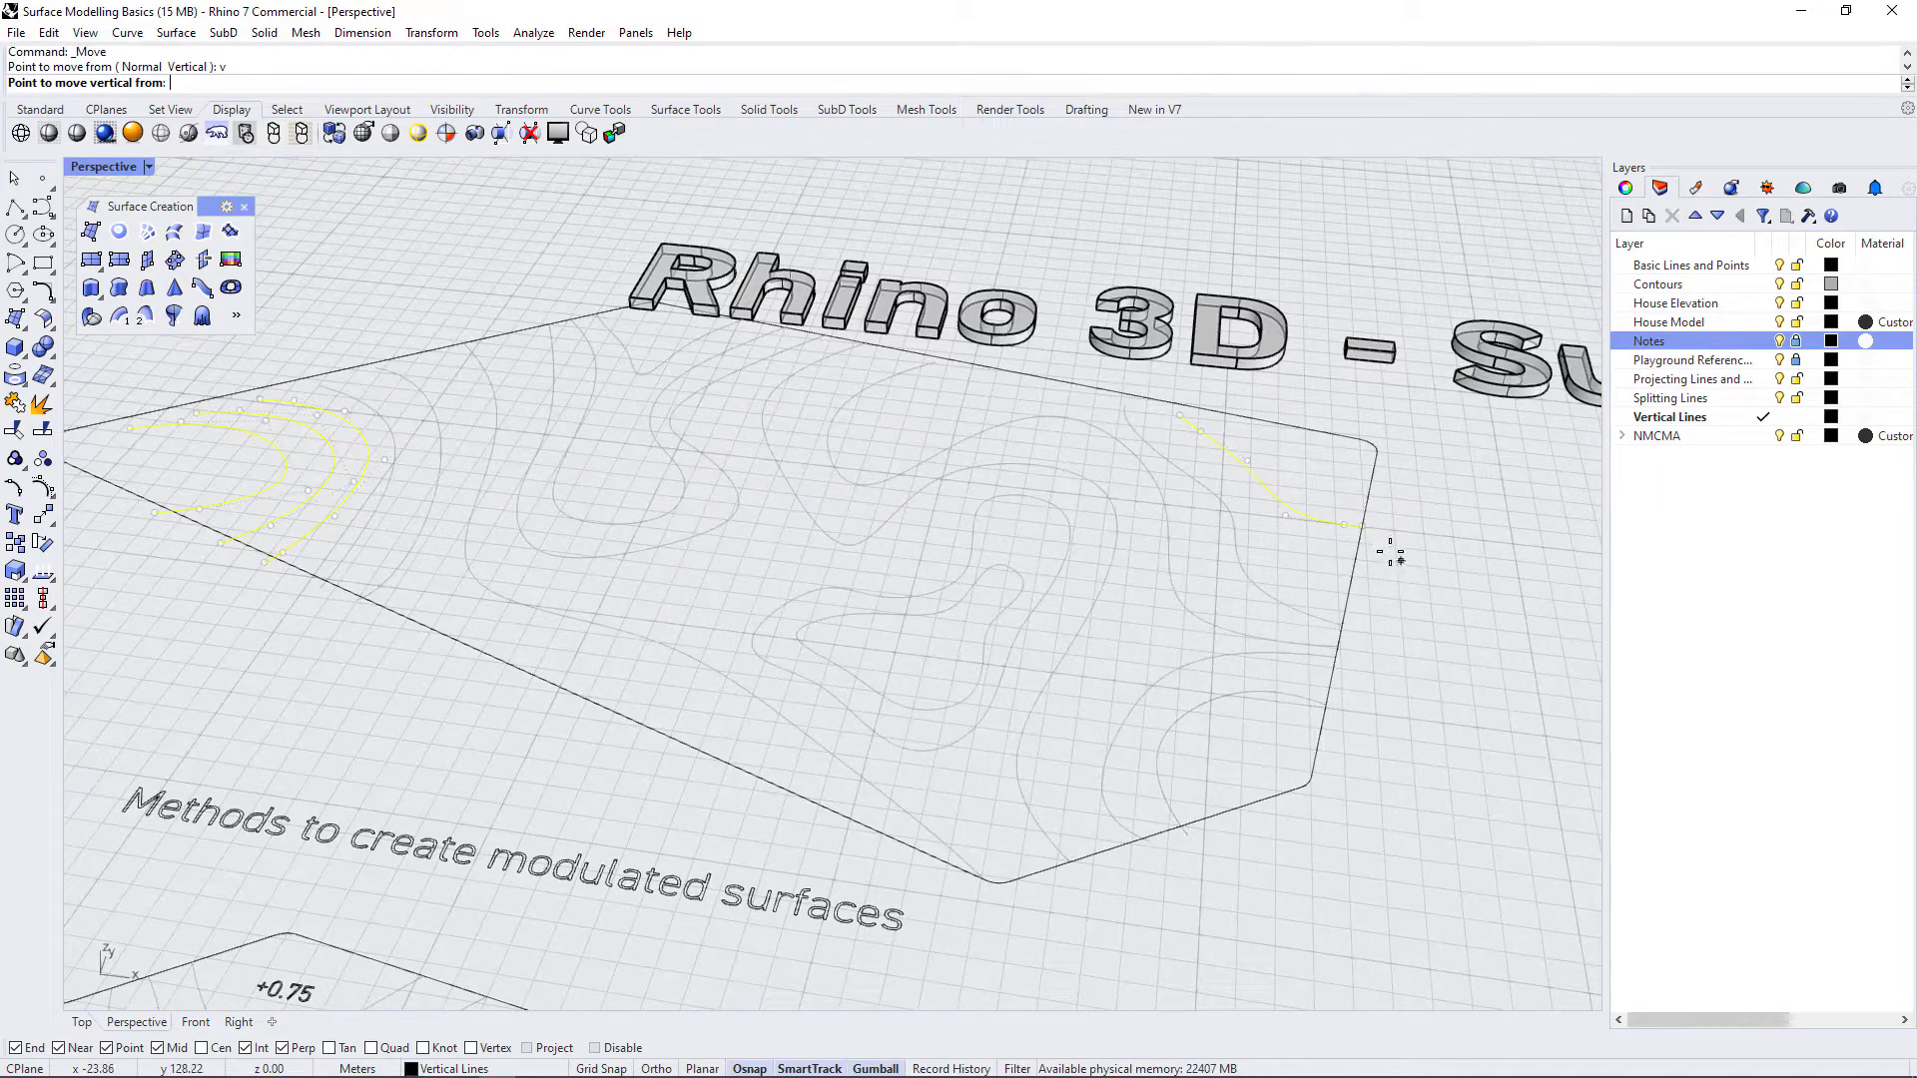
{"action": "left_click", "coordinate": [1360, 527]}
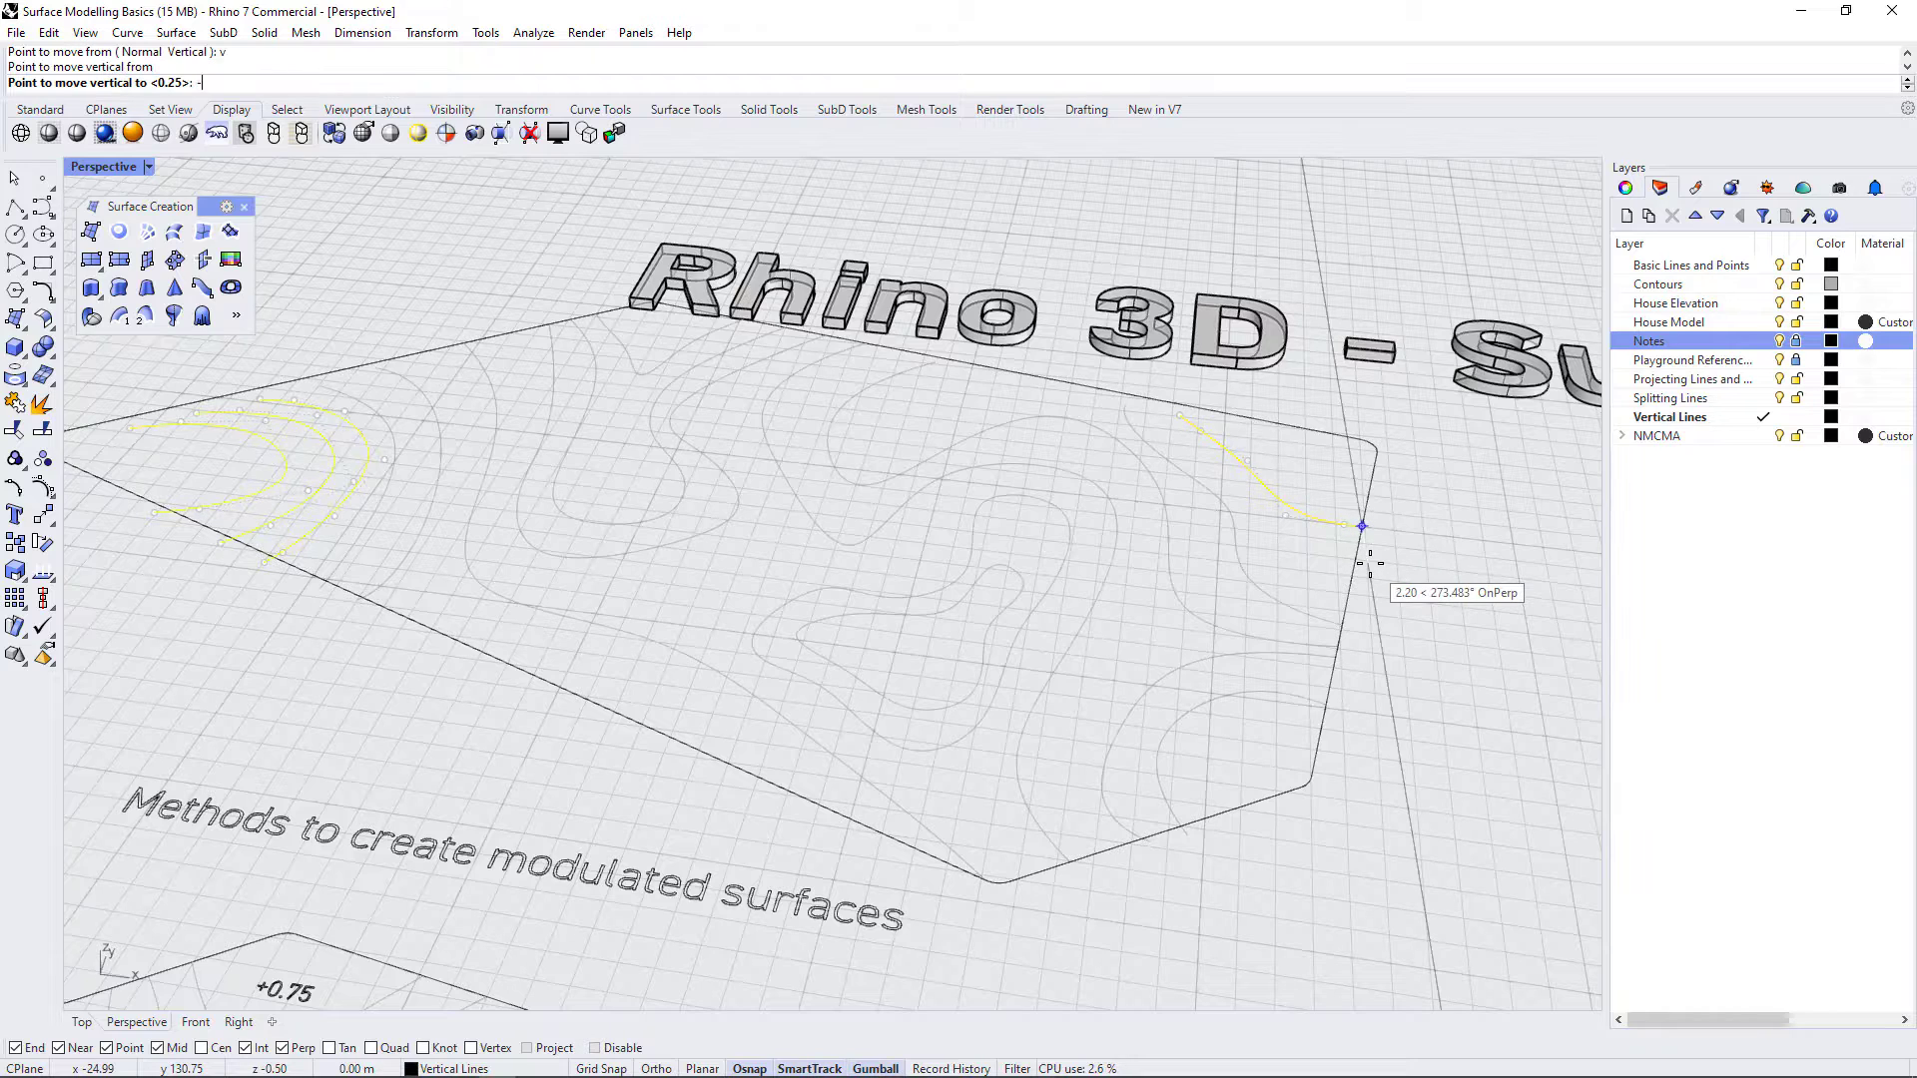
{"action": "type", "text": "-.15"}
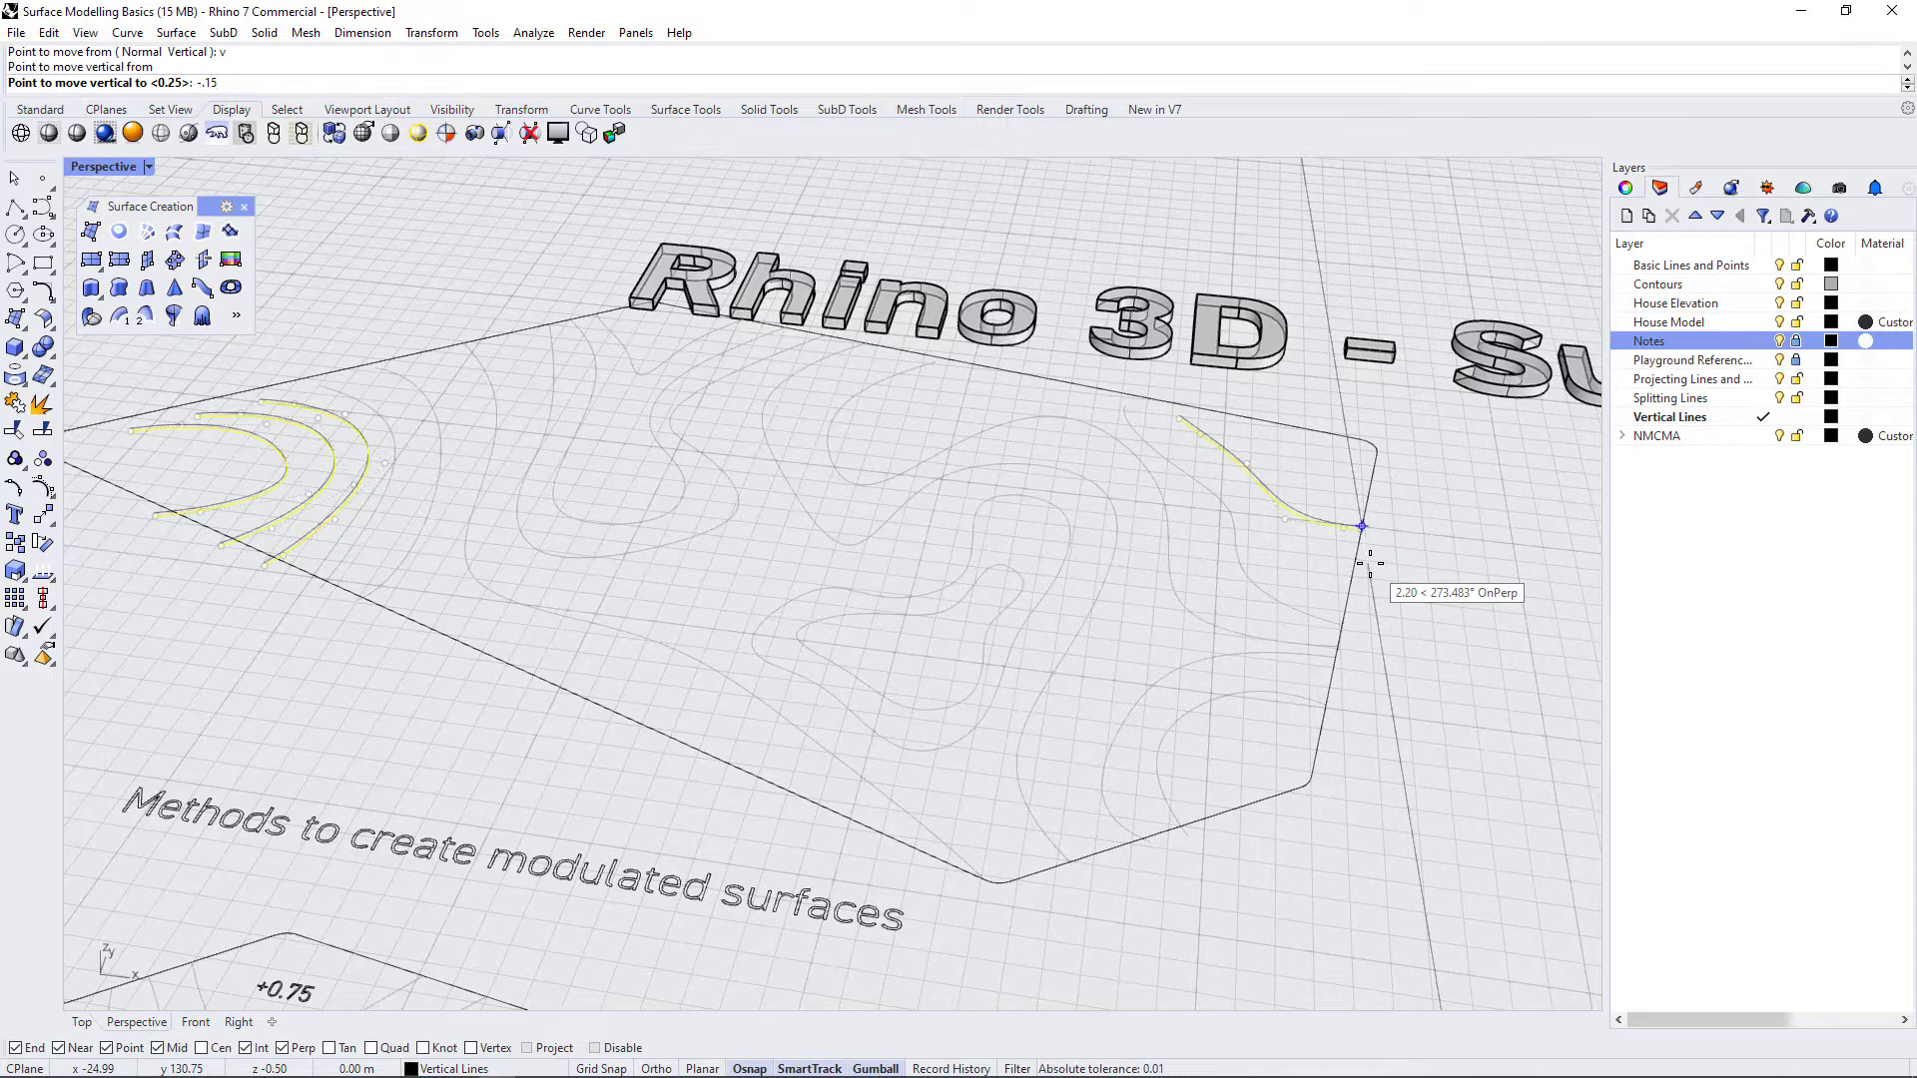
{"action": "key", "text": "BackSpace"}
{"action": "key", "text": "BackSpace"}
{"action": "type", "text": "25"}
{"action": "key", "text": "Return"}
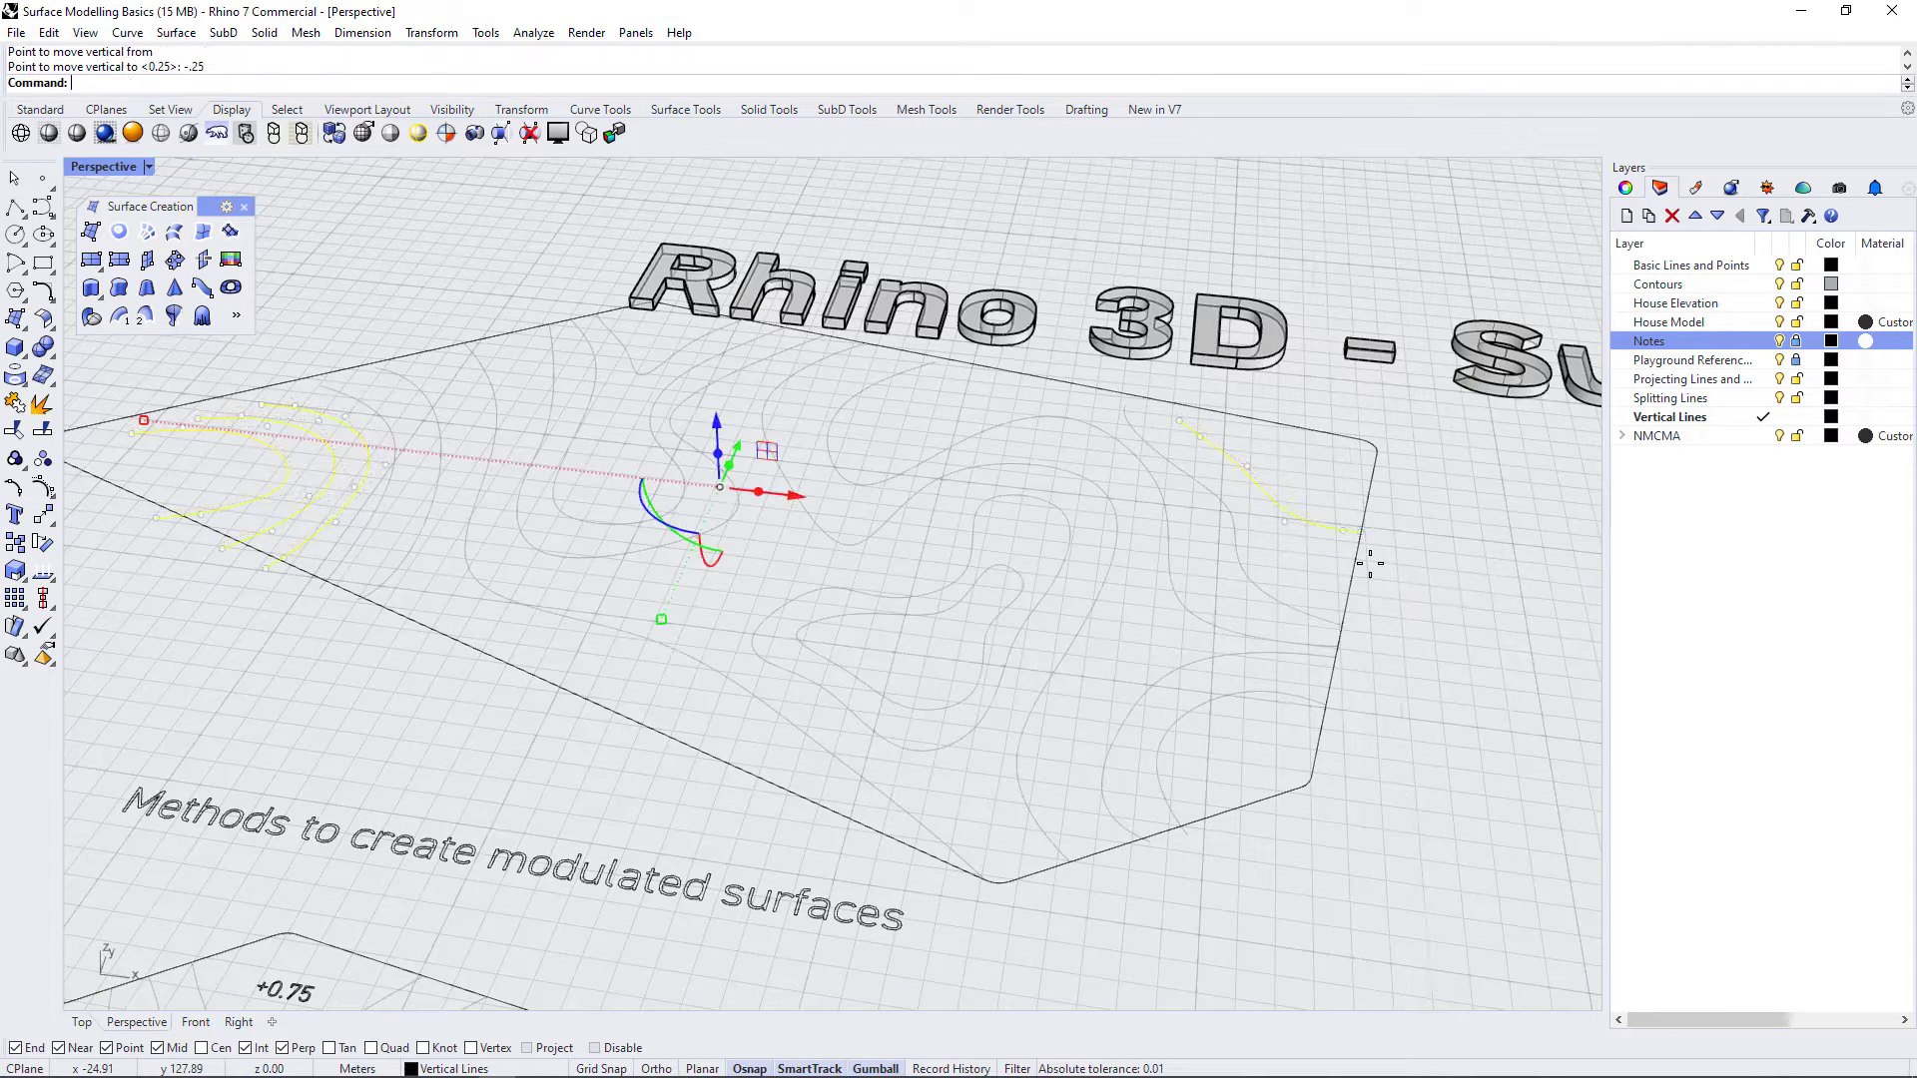
- Drop the inner contours another 0.25 after excluding the right and outer left curves
{"action": "left_click", "coordinate": [1278, 505], "text": "ctrl"}
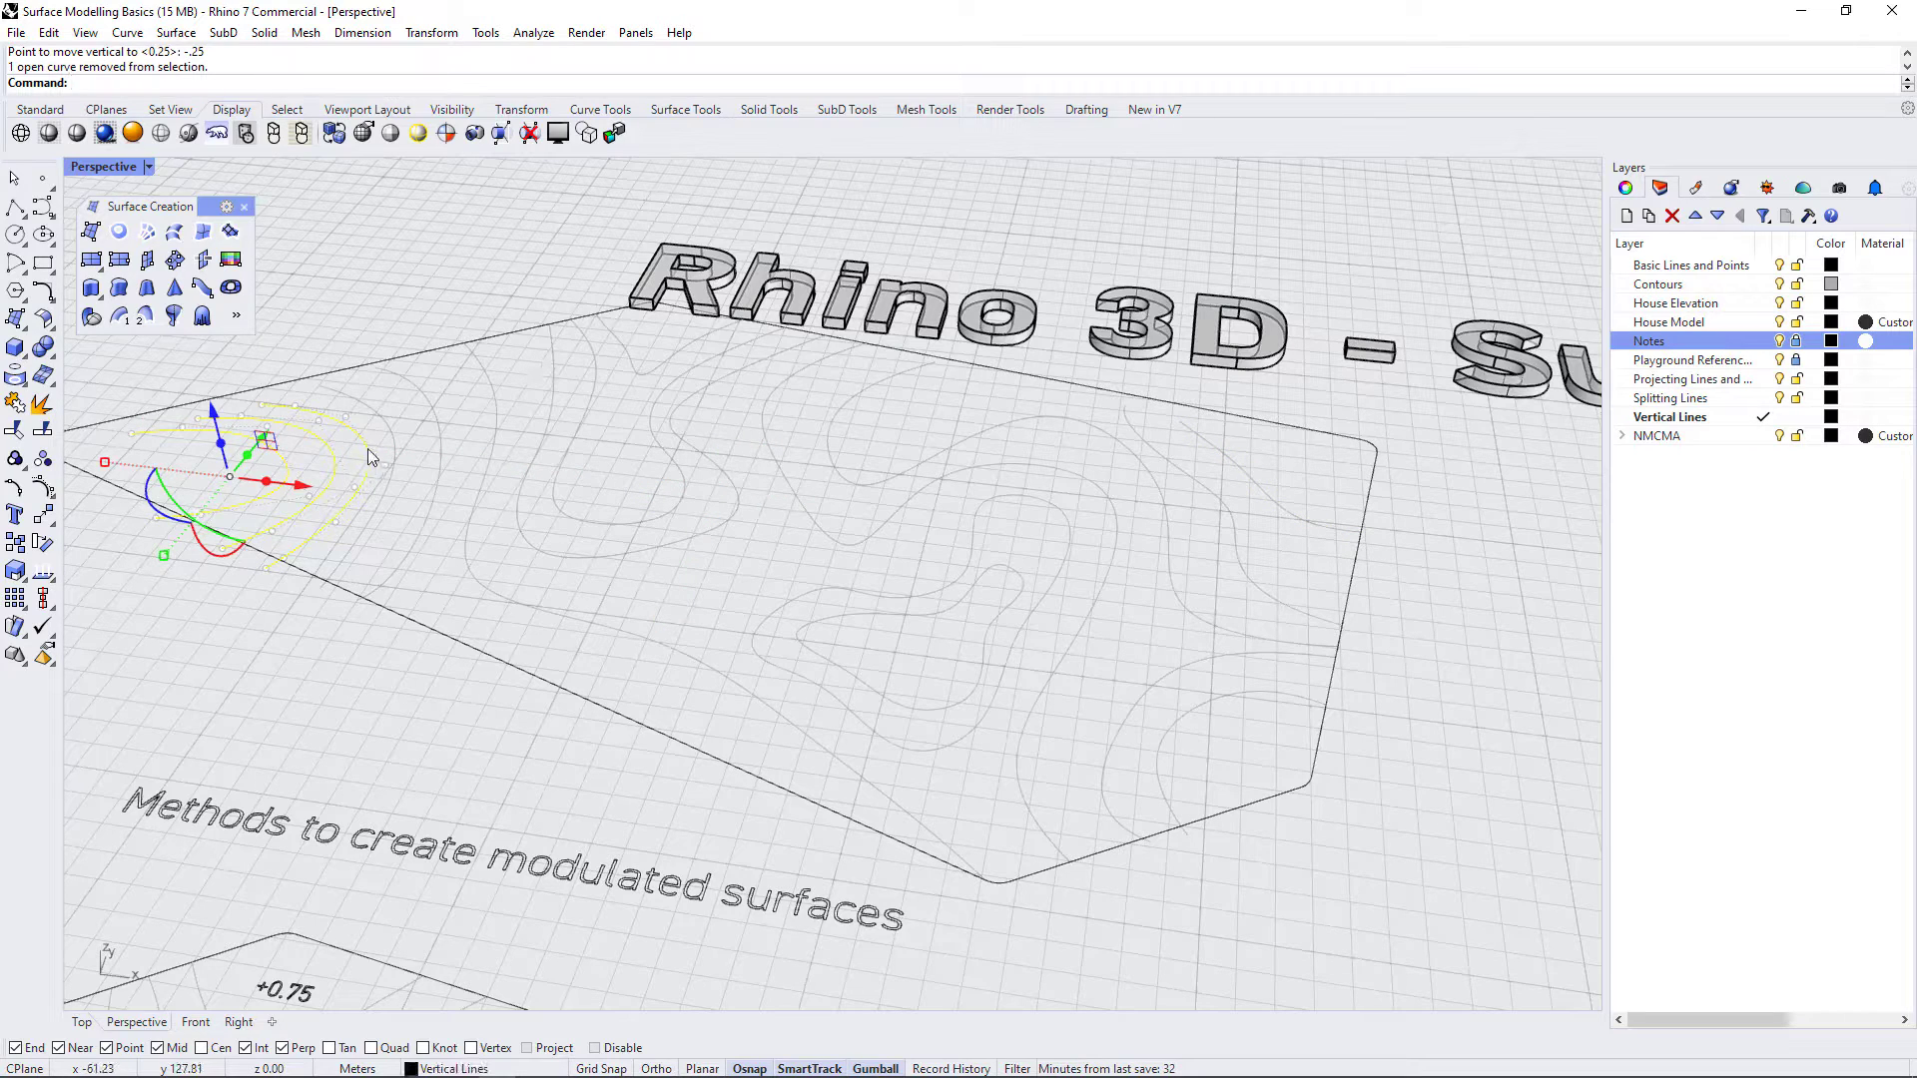
{"action": "left_click", "coordinate": [363, 448], "text": "ctrl"}
{"action": "scroll", "coordinate": [390, 505], "scroll_direction": "up", "scroll_amount": 3}
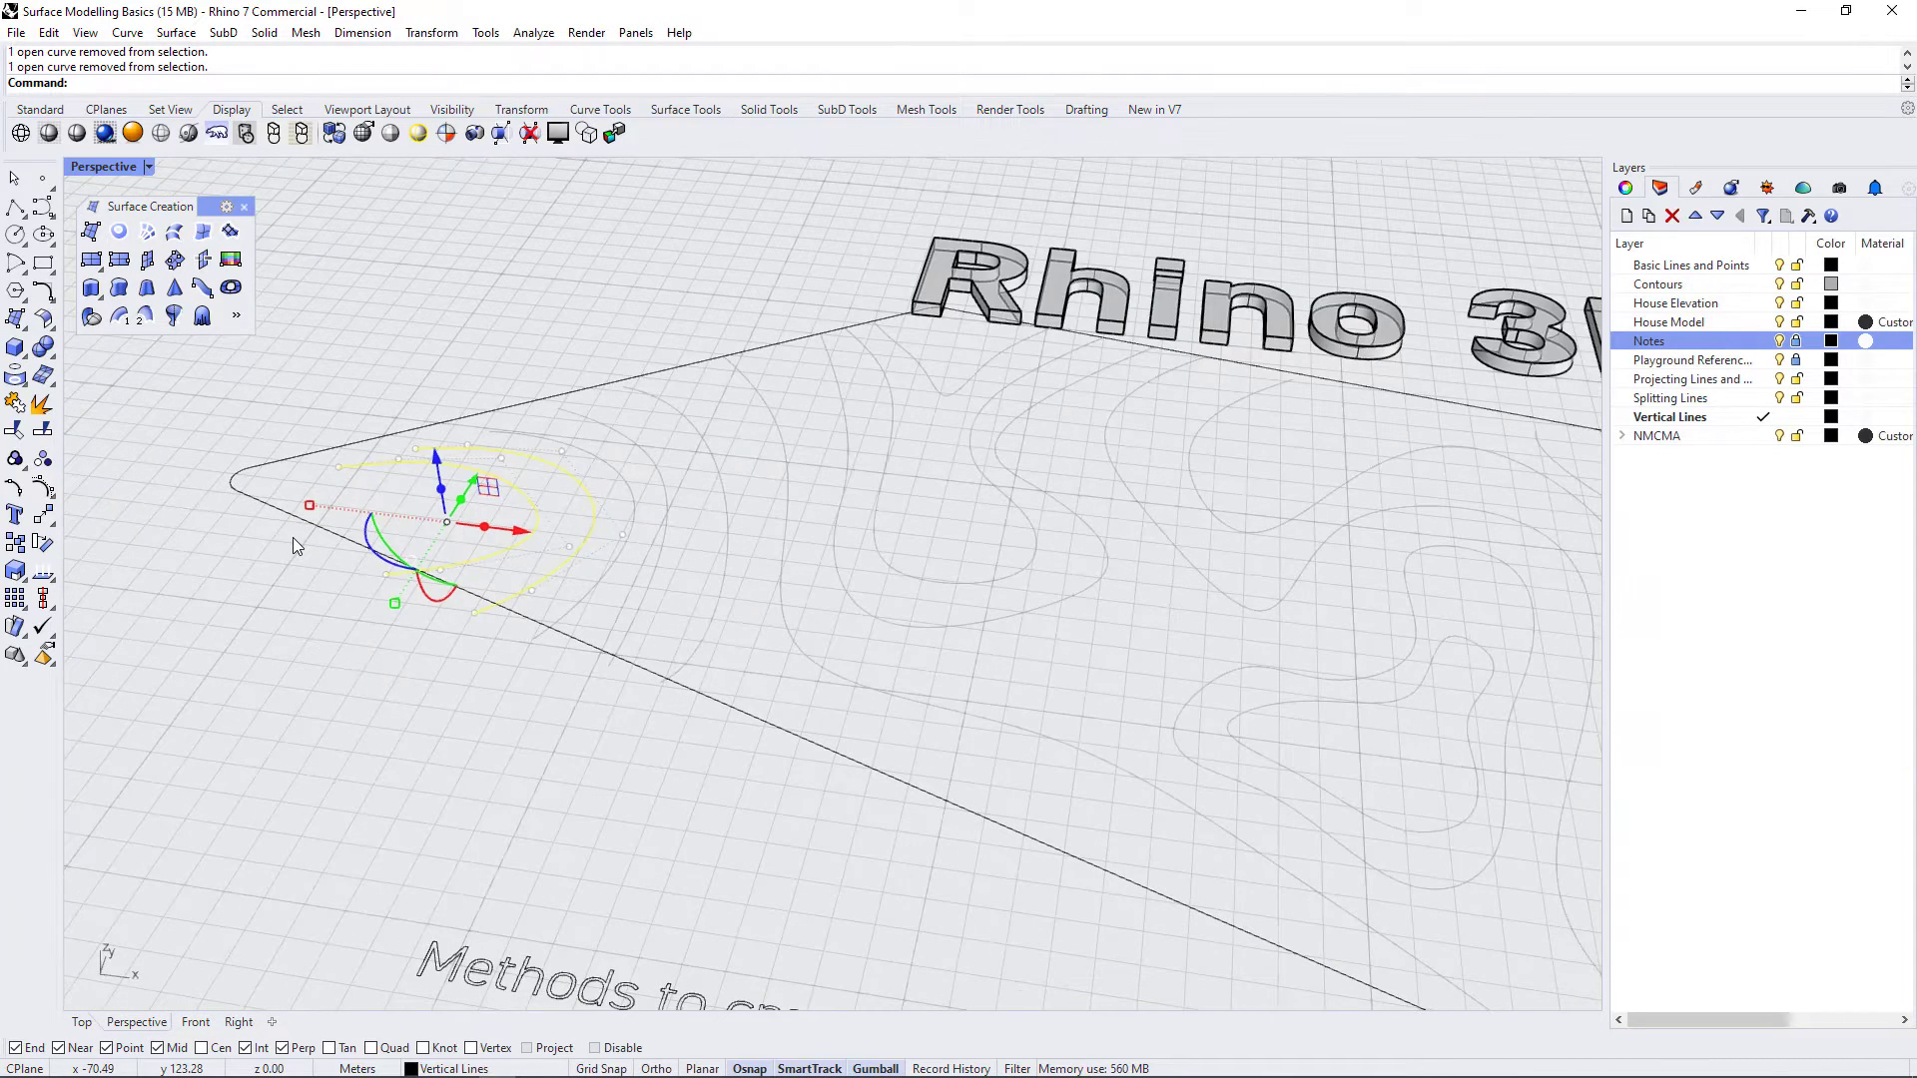
{"action": "type", "text": "m"}
{"action": "key", "text": "Return"}
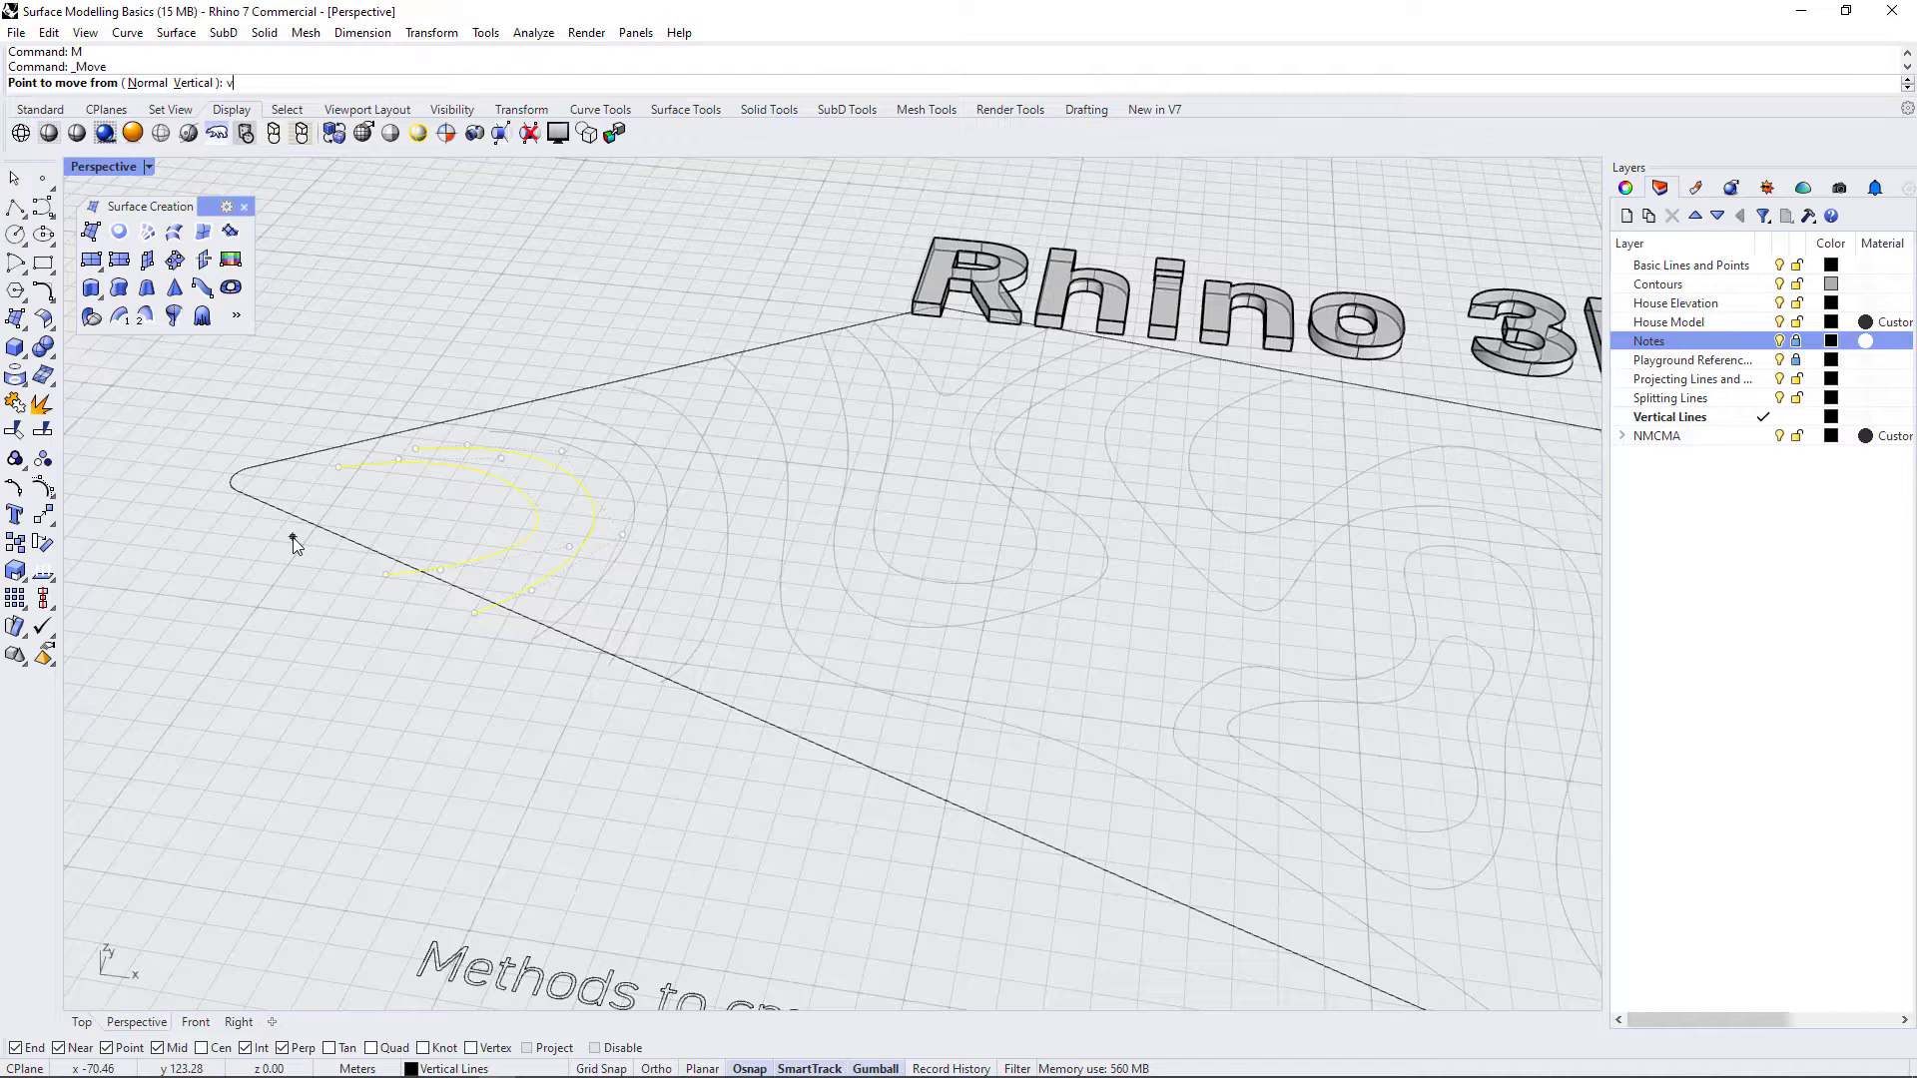
{"action": "key", "text": "Return"}
{"action": "left_click", "coordinate": [473, 615]}
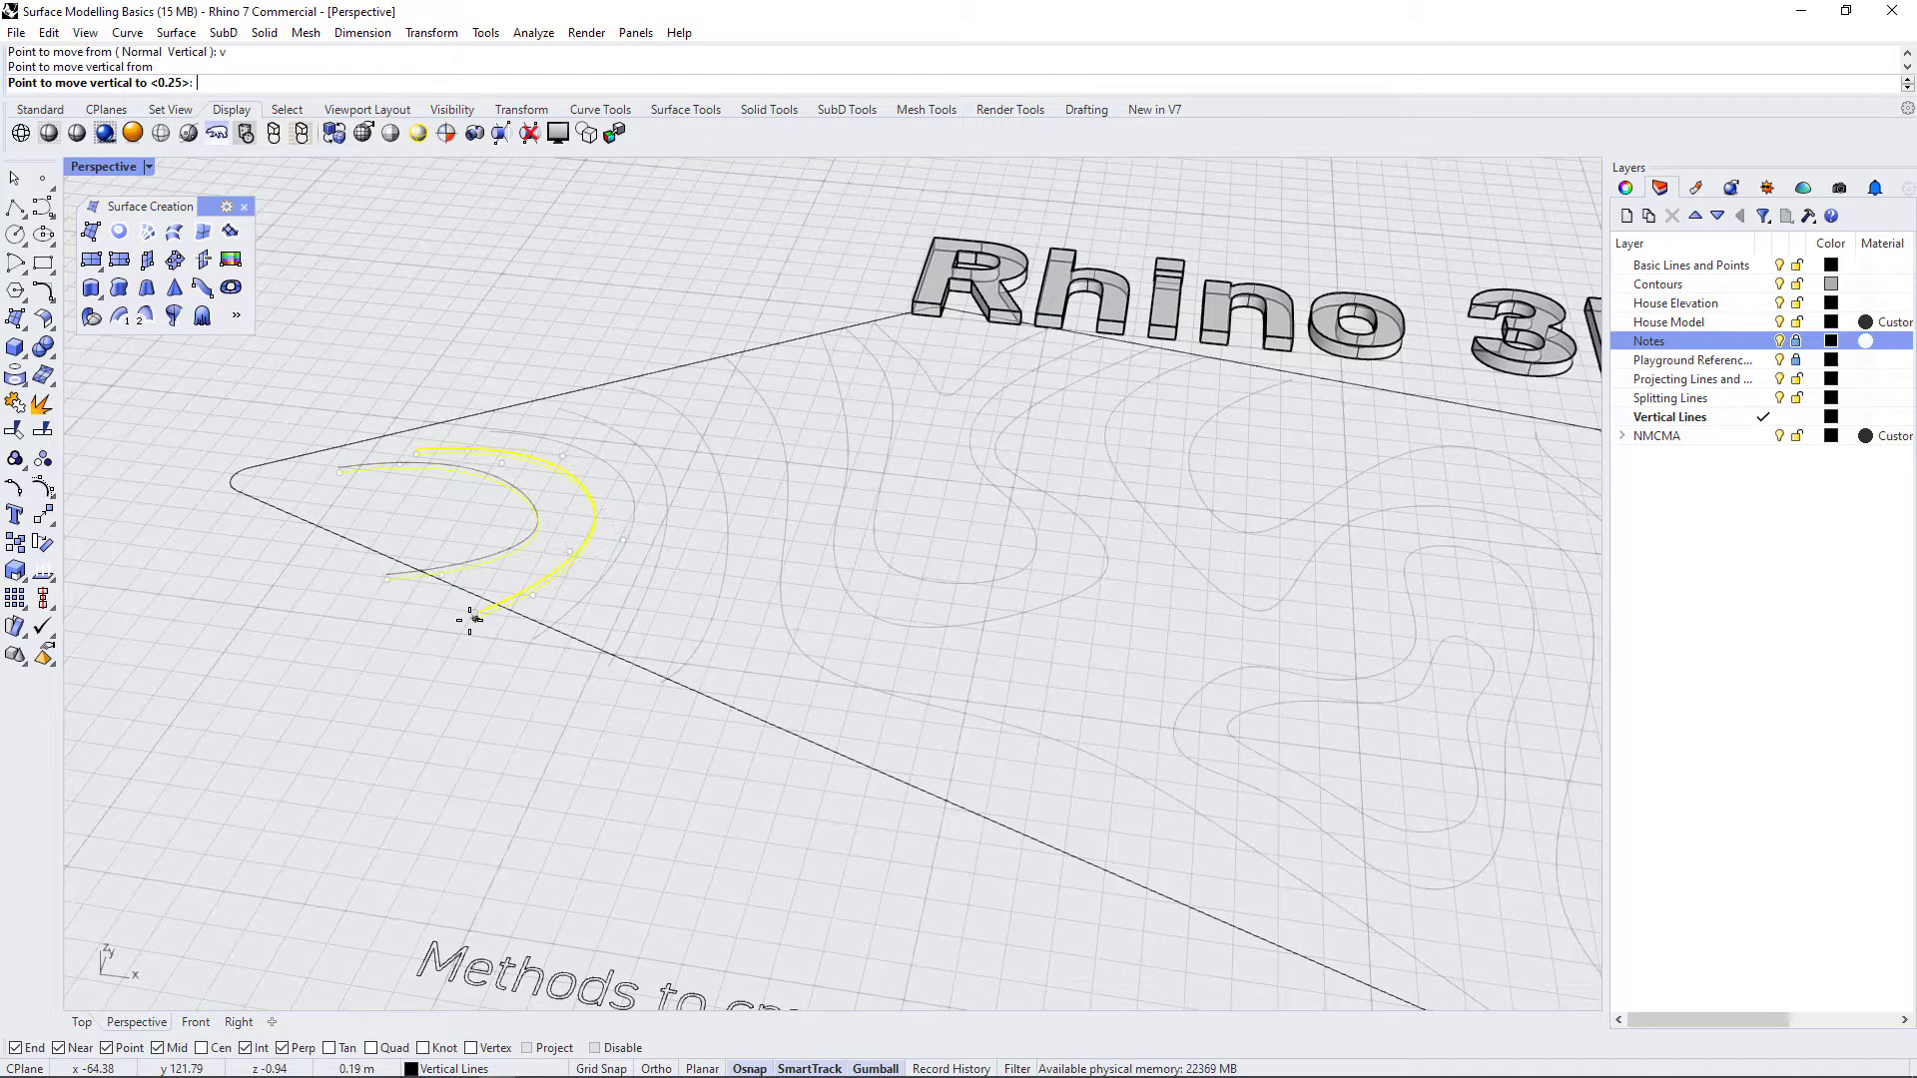
{"action": "type", "text": "-.25"}
{"action": "key", "text": "Return"}
- Keep only the innermost contour and begin a vertical move from its end point
{"action": "left_click", "coordinate": [563, 577], "text": "ctrl"}
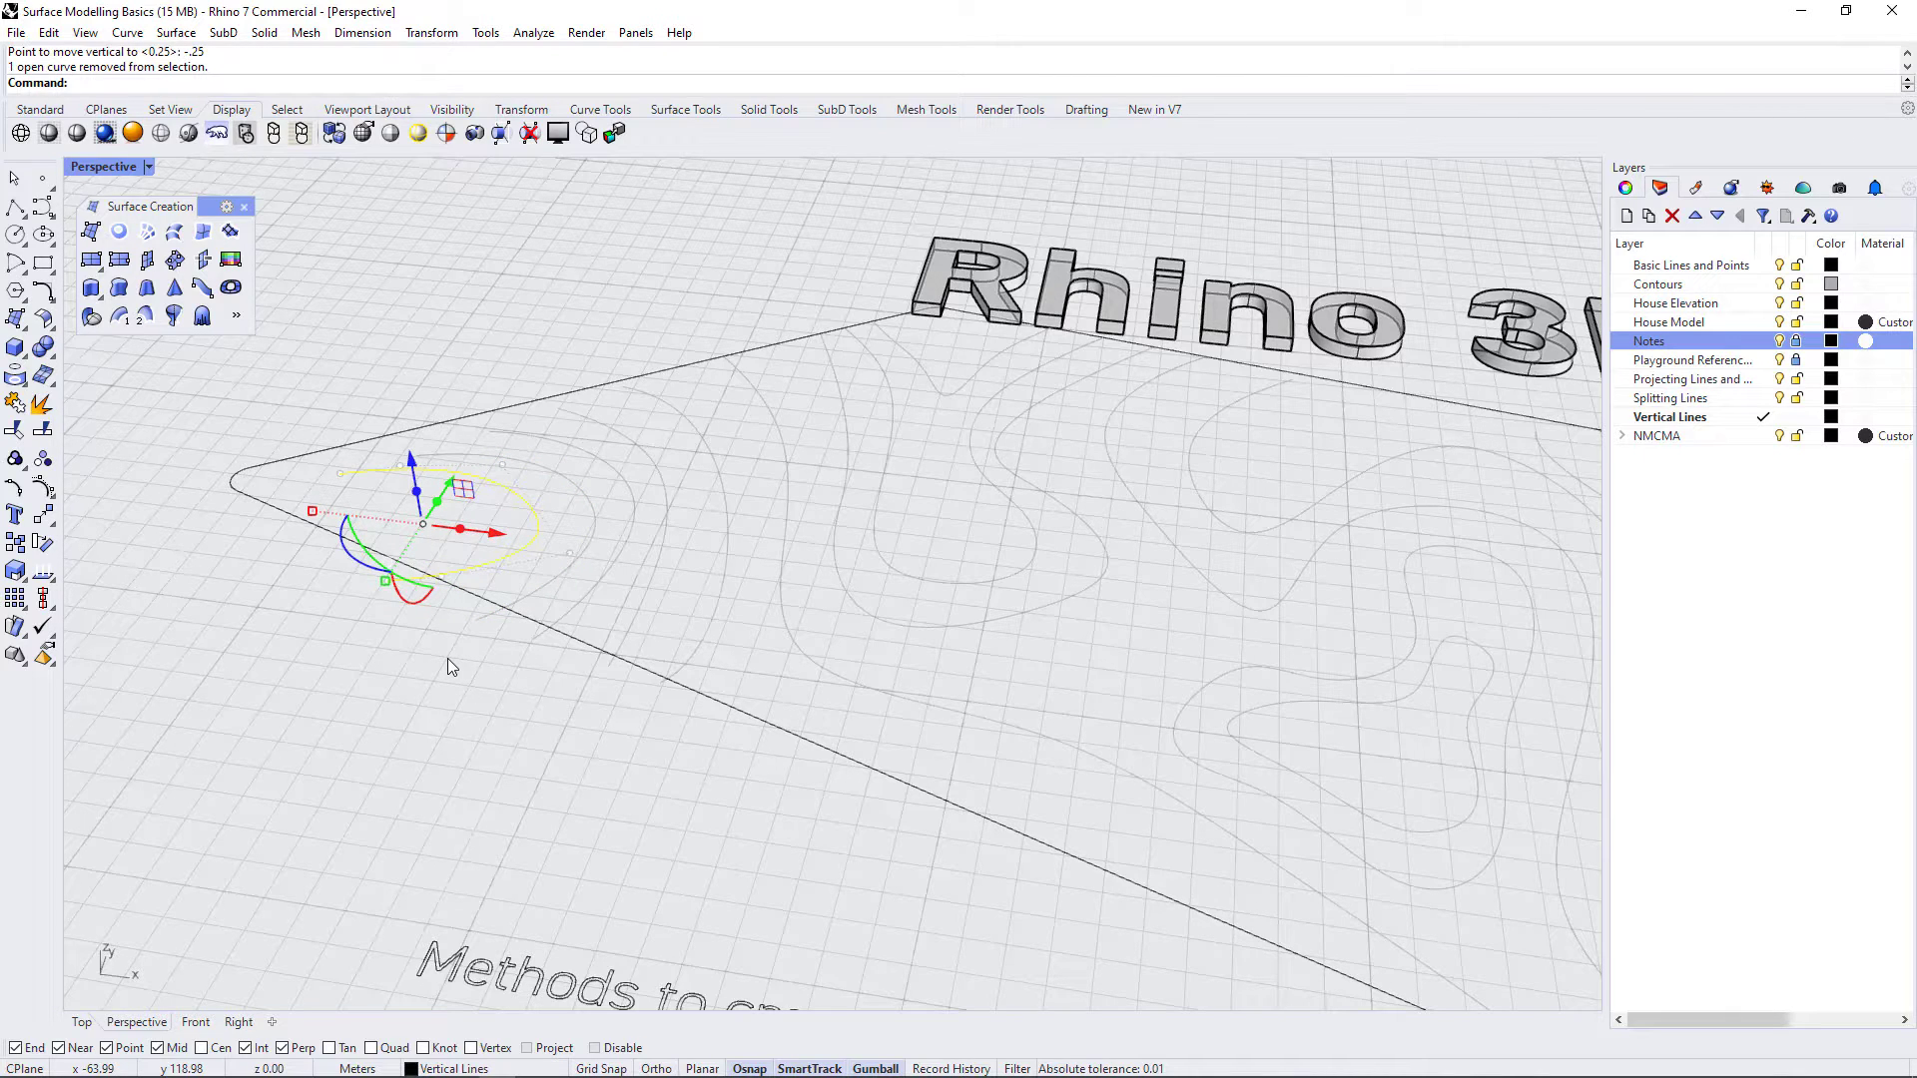
{"action": "key", "text": "Return"}
{"action": "type", "text": "v"}
{"action": "key", "text": "Return"}
{"action": "left_click", "coordinate": [387, 582]}
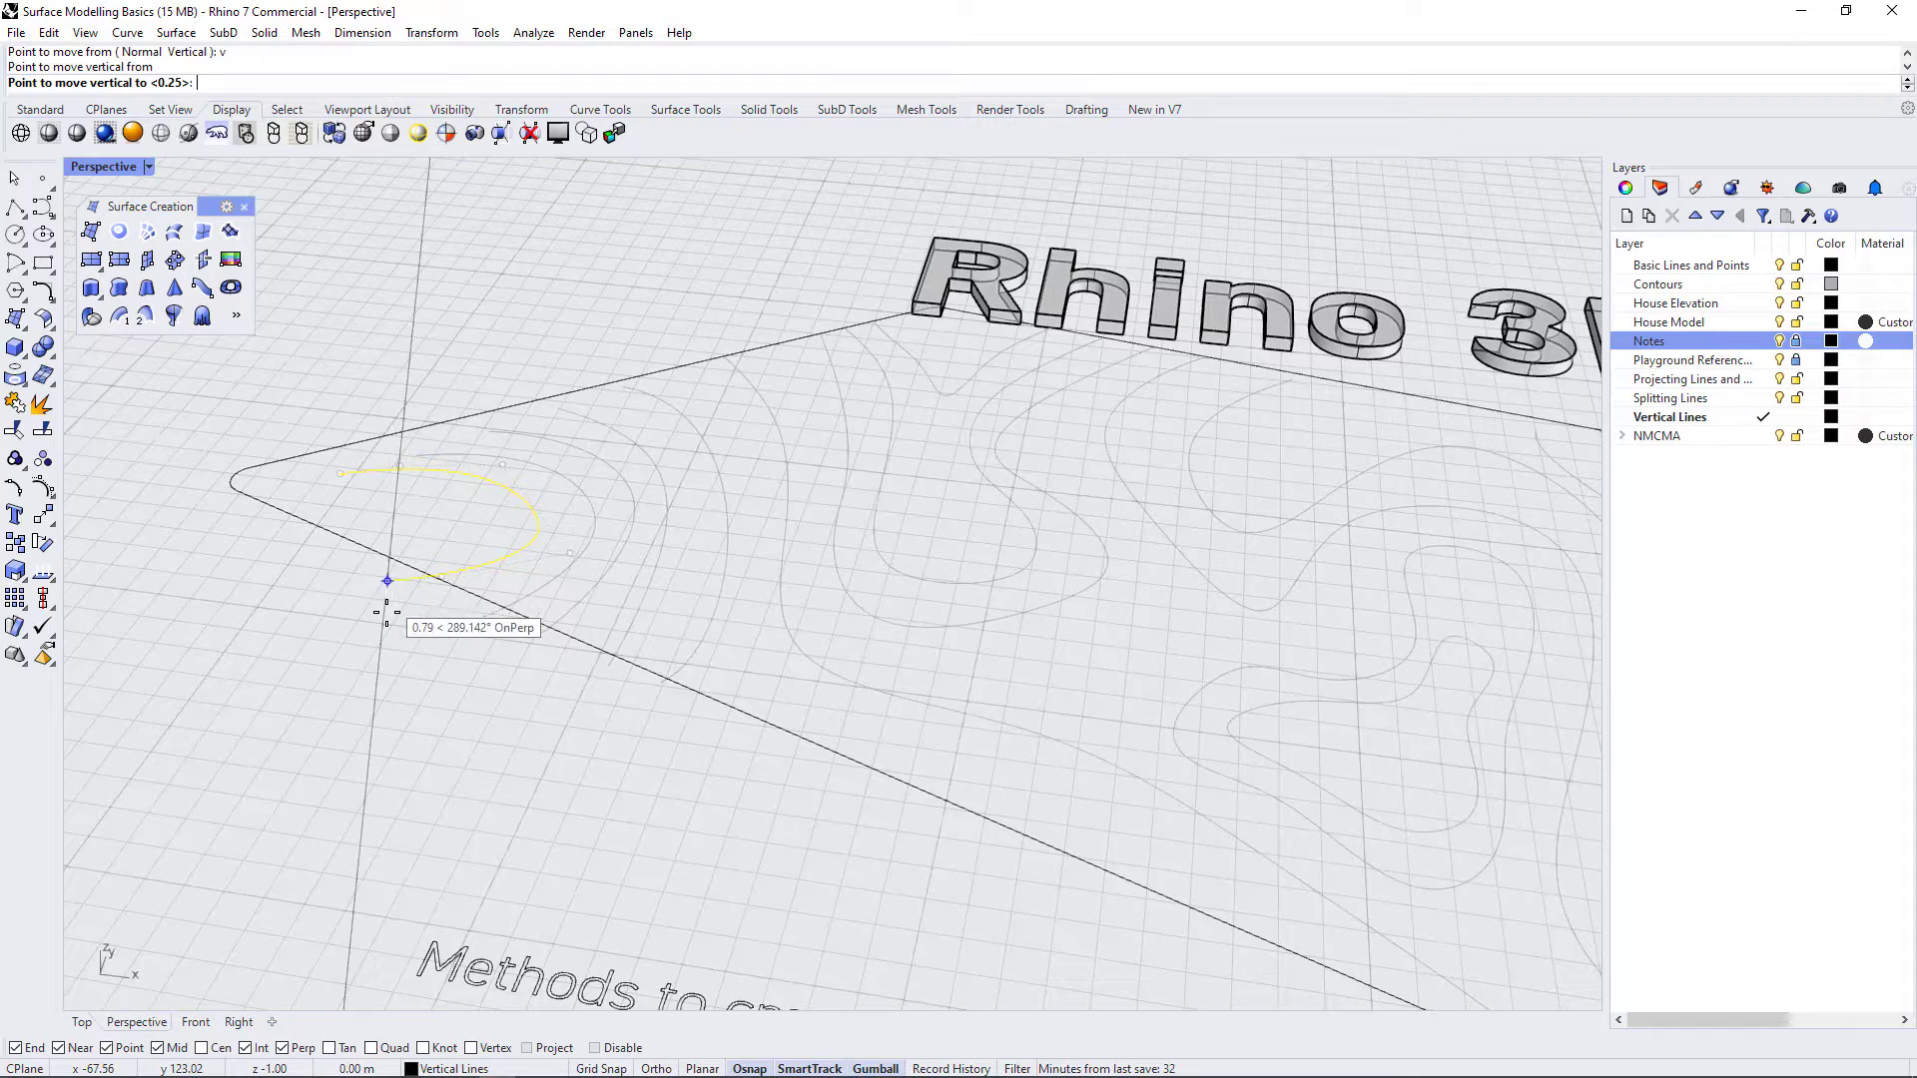
- Lower the innermost contour a further 0.25 and orbit back over the whole site
{"action": "type", "text": "-.25"}
{"action": "key", "text": "Return"}
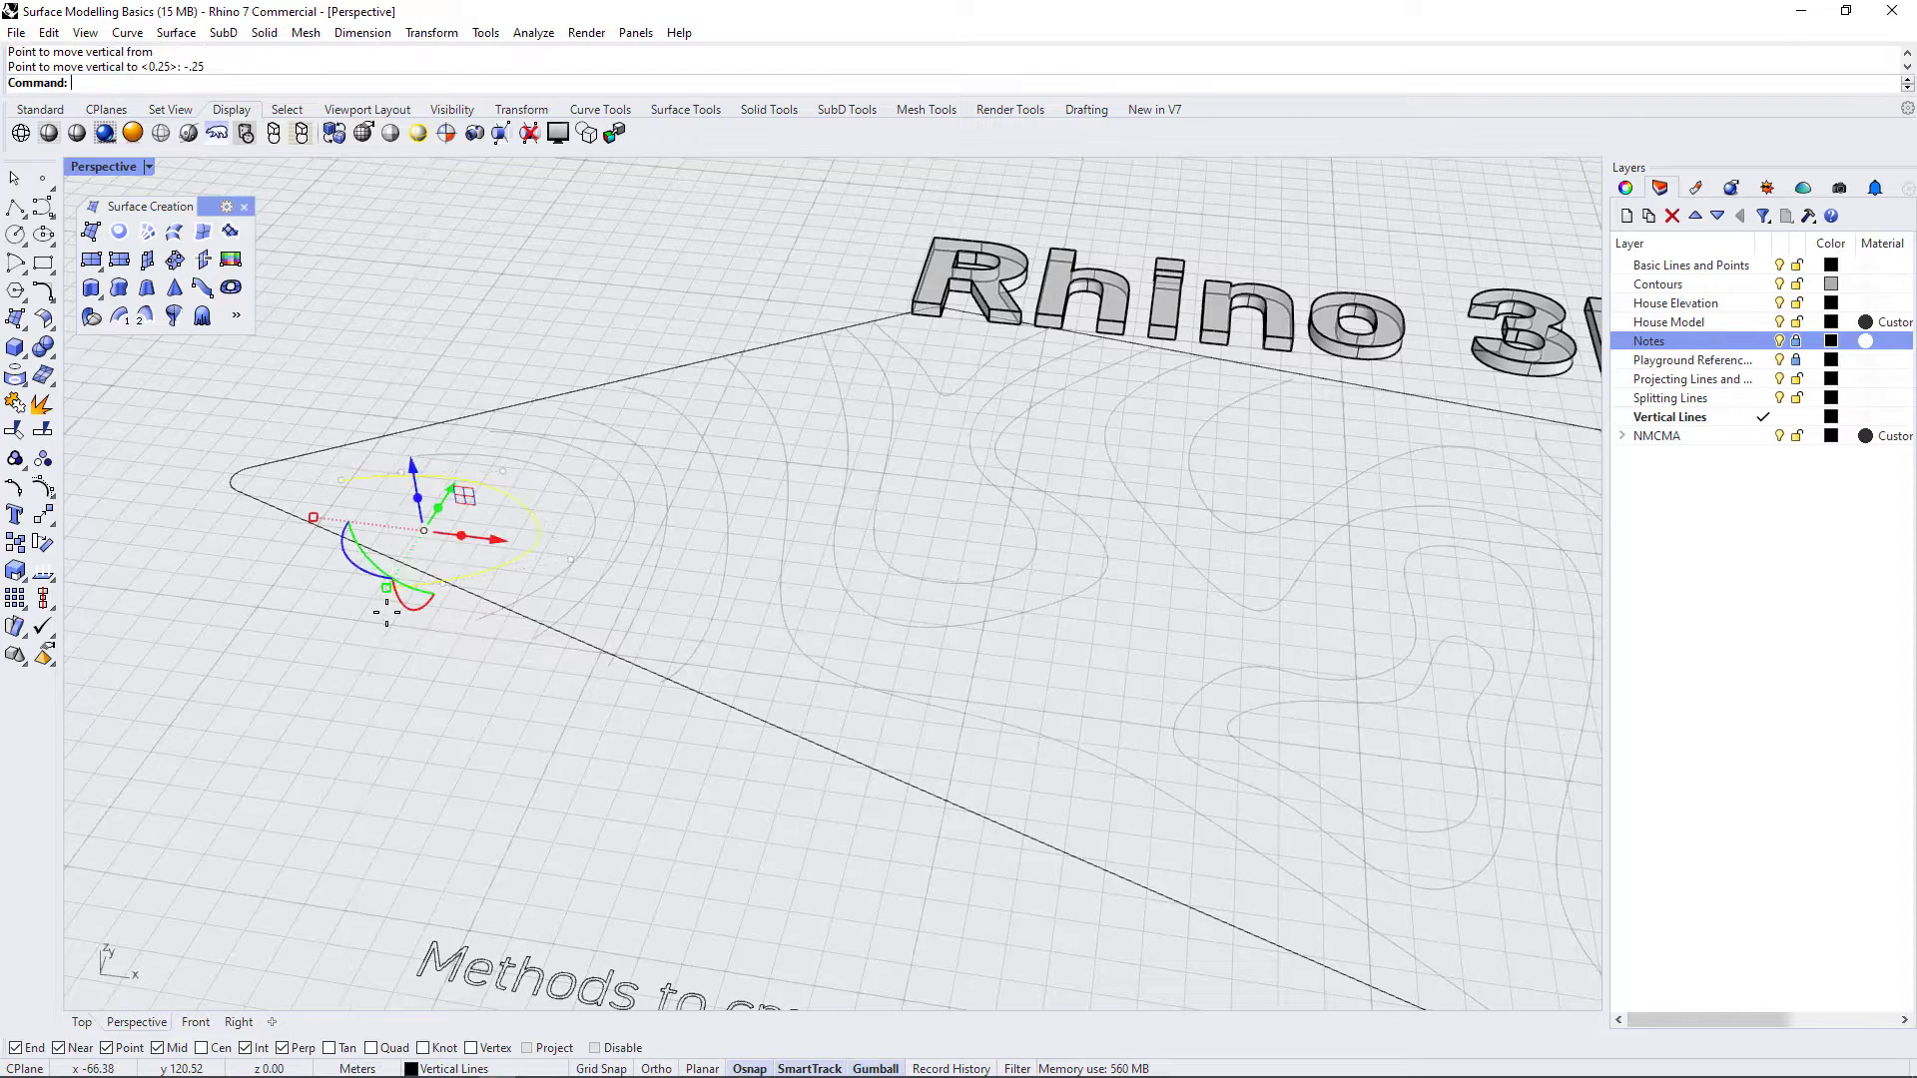
{"action": "key", "text": "Escape"}
{"action": "right_click_drag", "start_coordinate": [420, 609], "coordinate": [811, 809]}
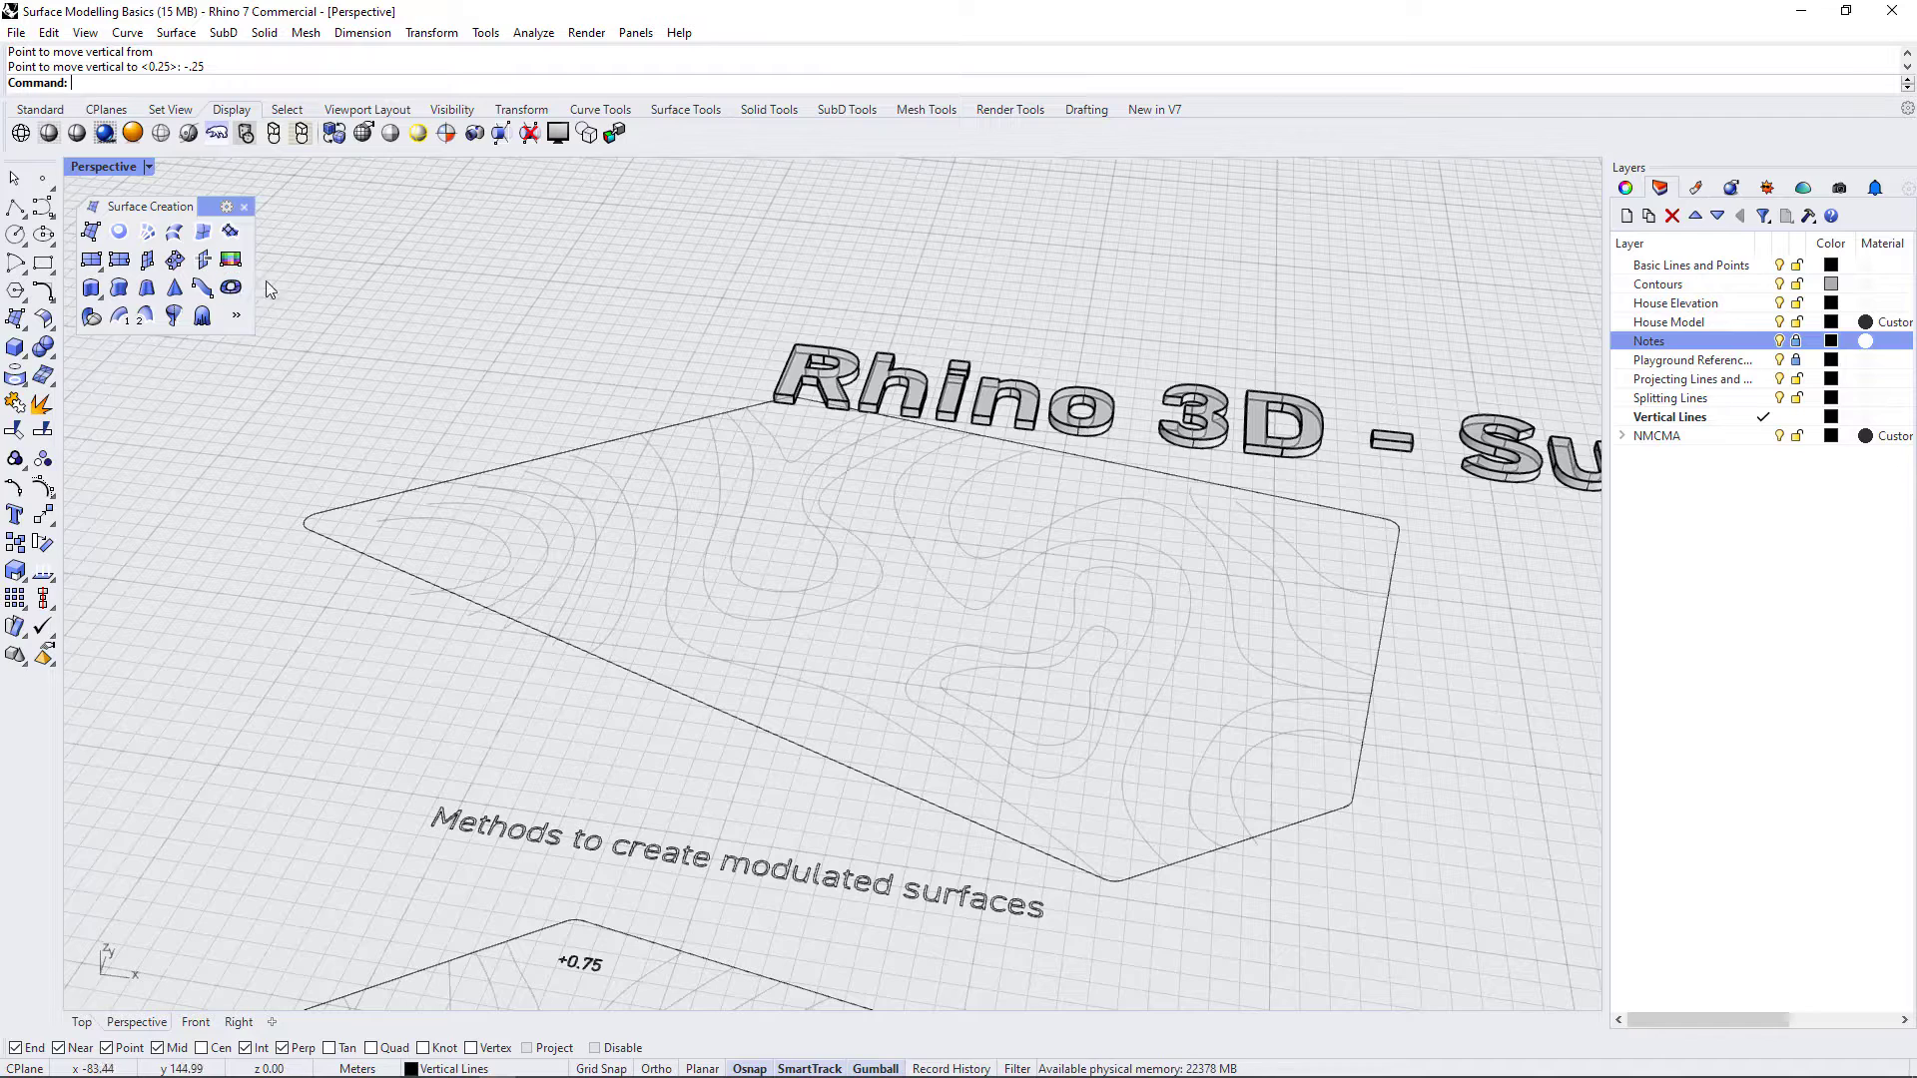
- Zoom to the site boundary and inspect the stepped contour heights in the maximized Right view
{"action": "left_click", "coordinate": [609, 441]}
{"action": "key", "text": "ctrl+shift+e"}
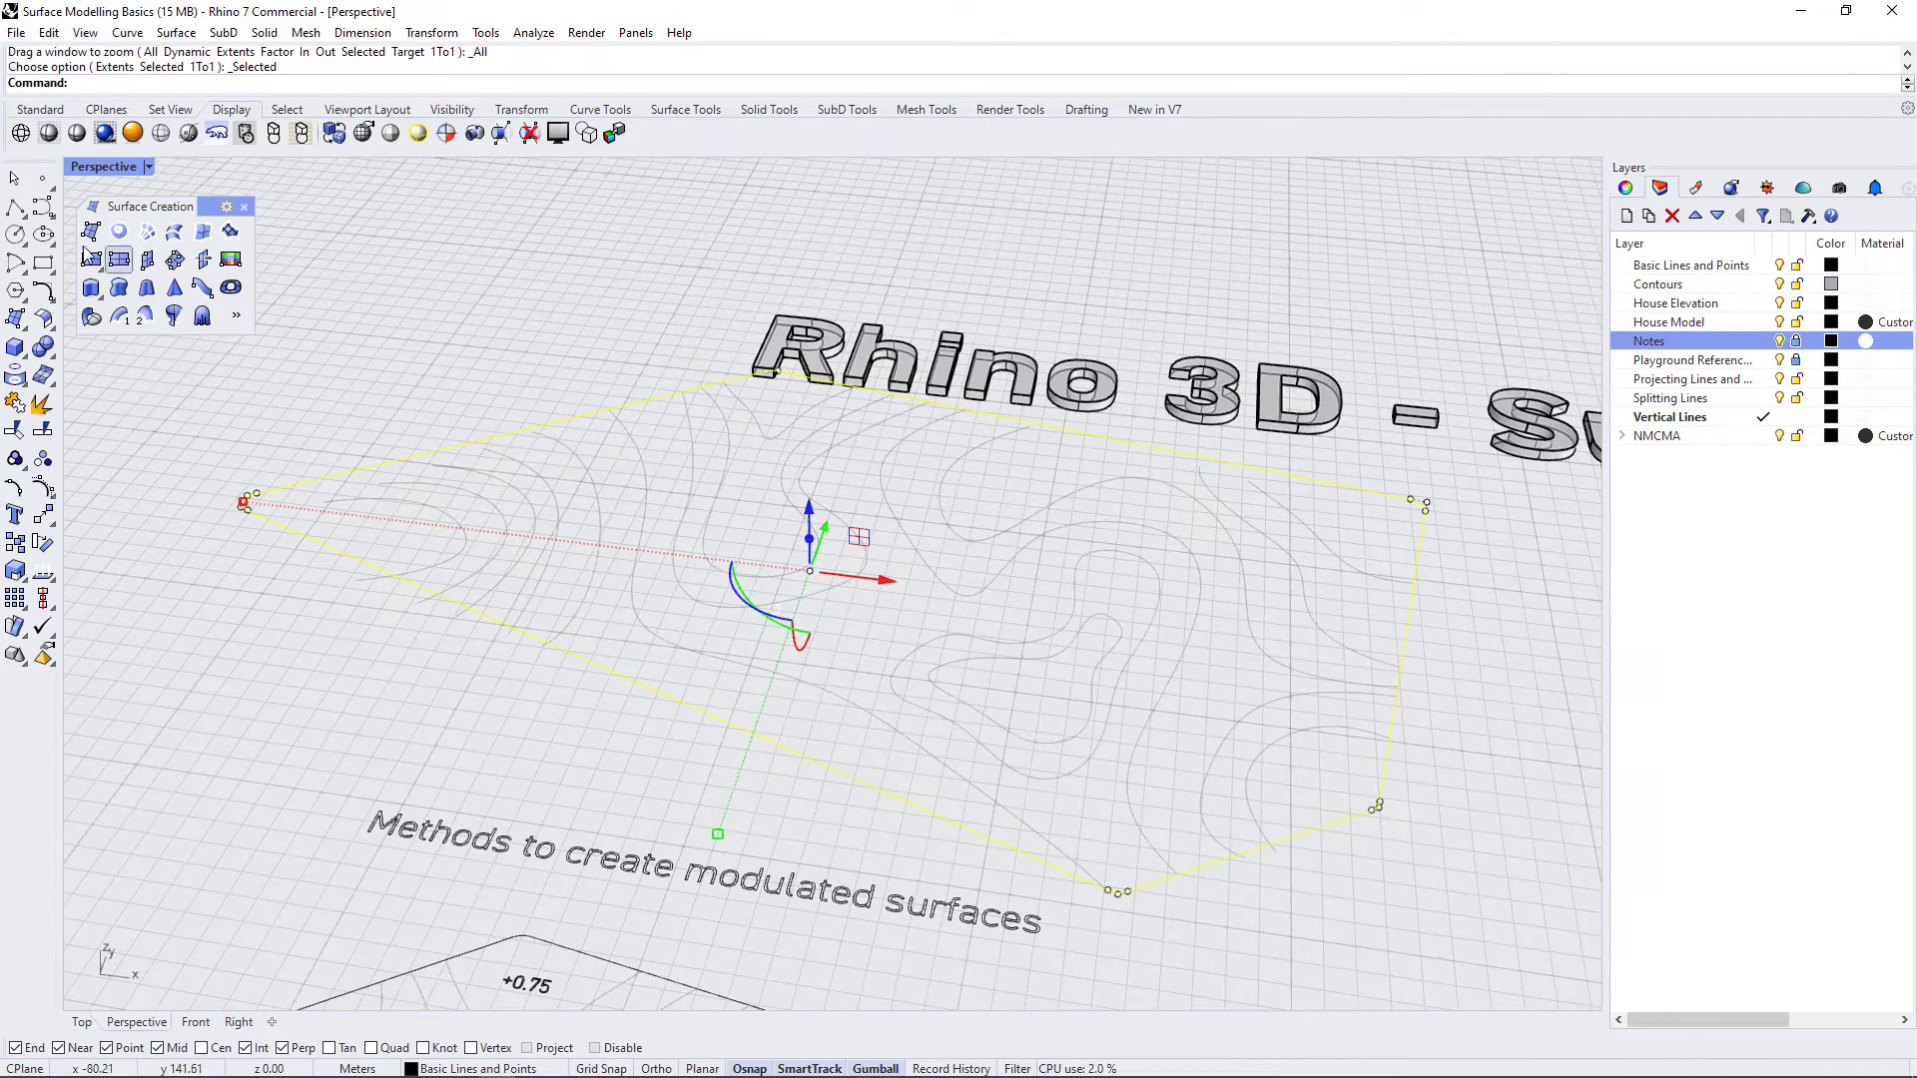
{"action": "double_click", "coordinate": [98, 168]}
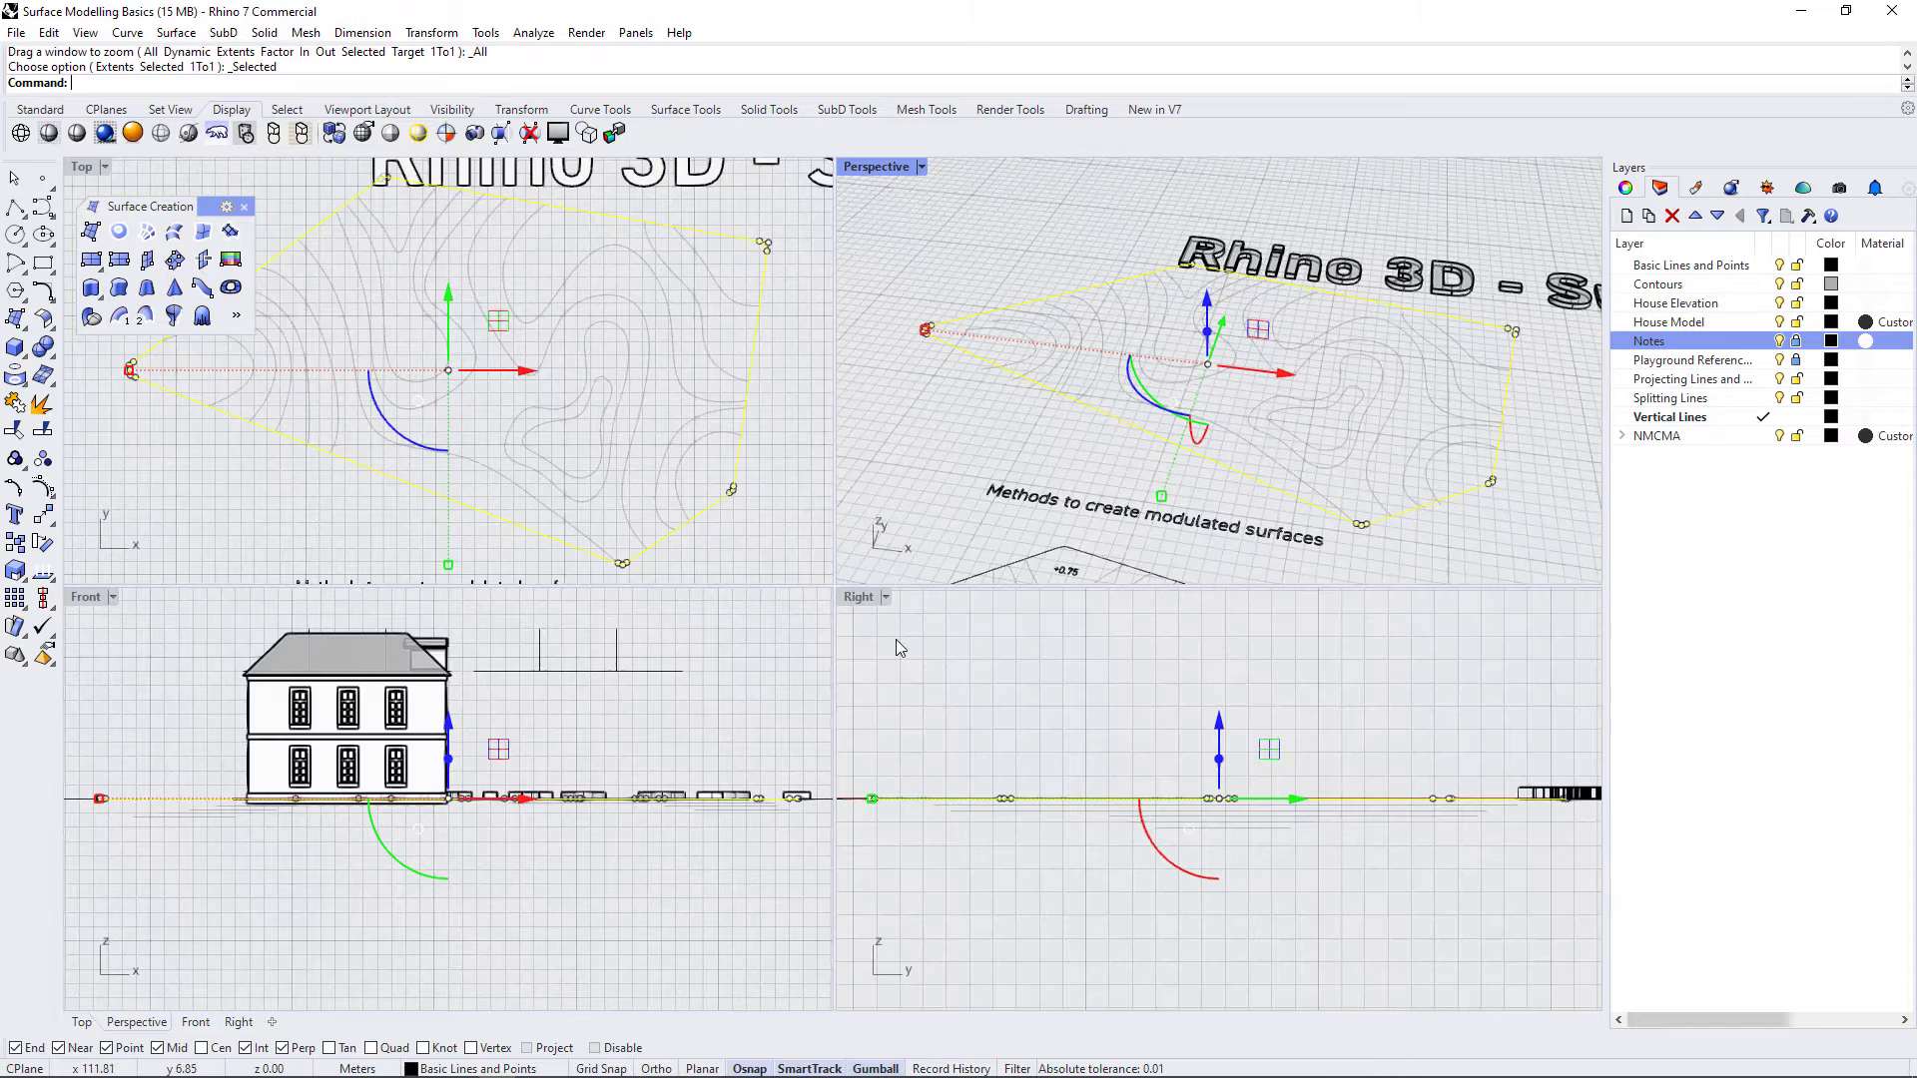
{"action": "double_click", "coordinate": [859, 597]}
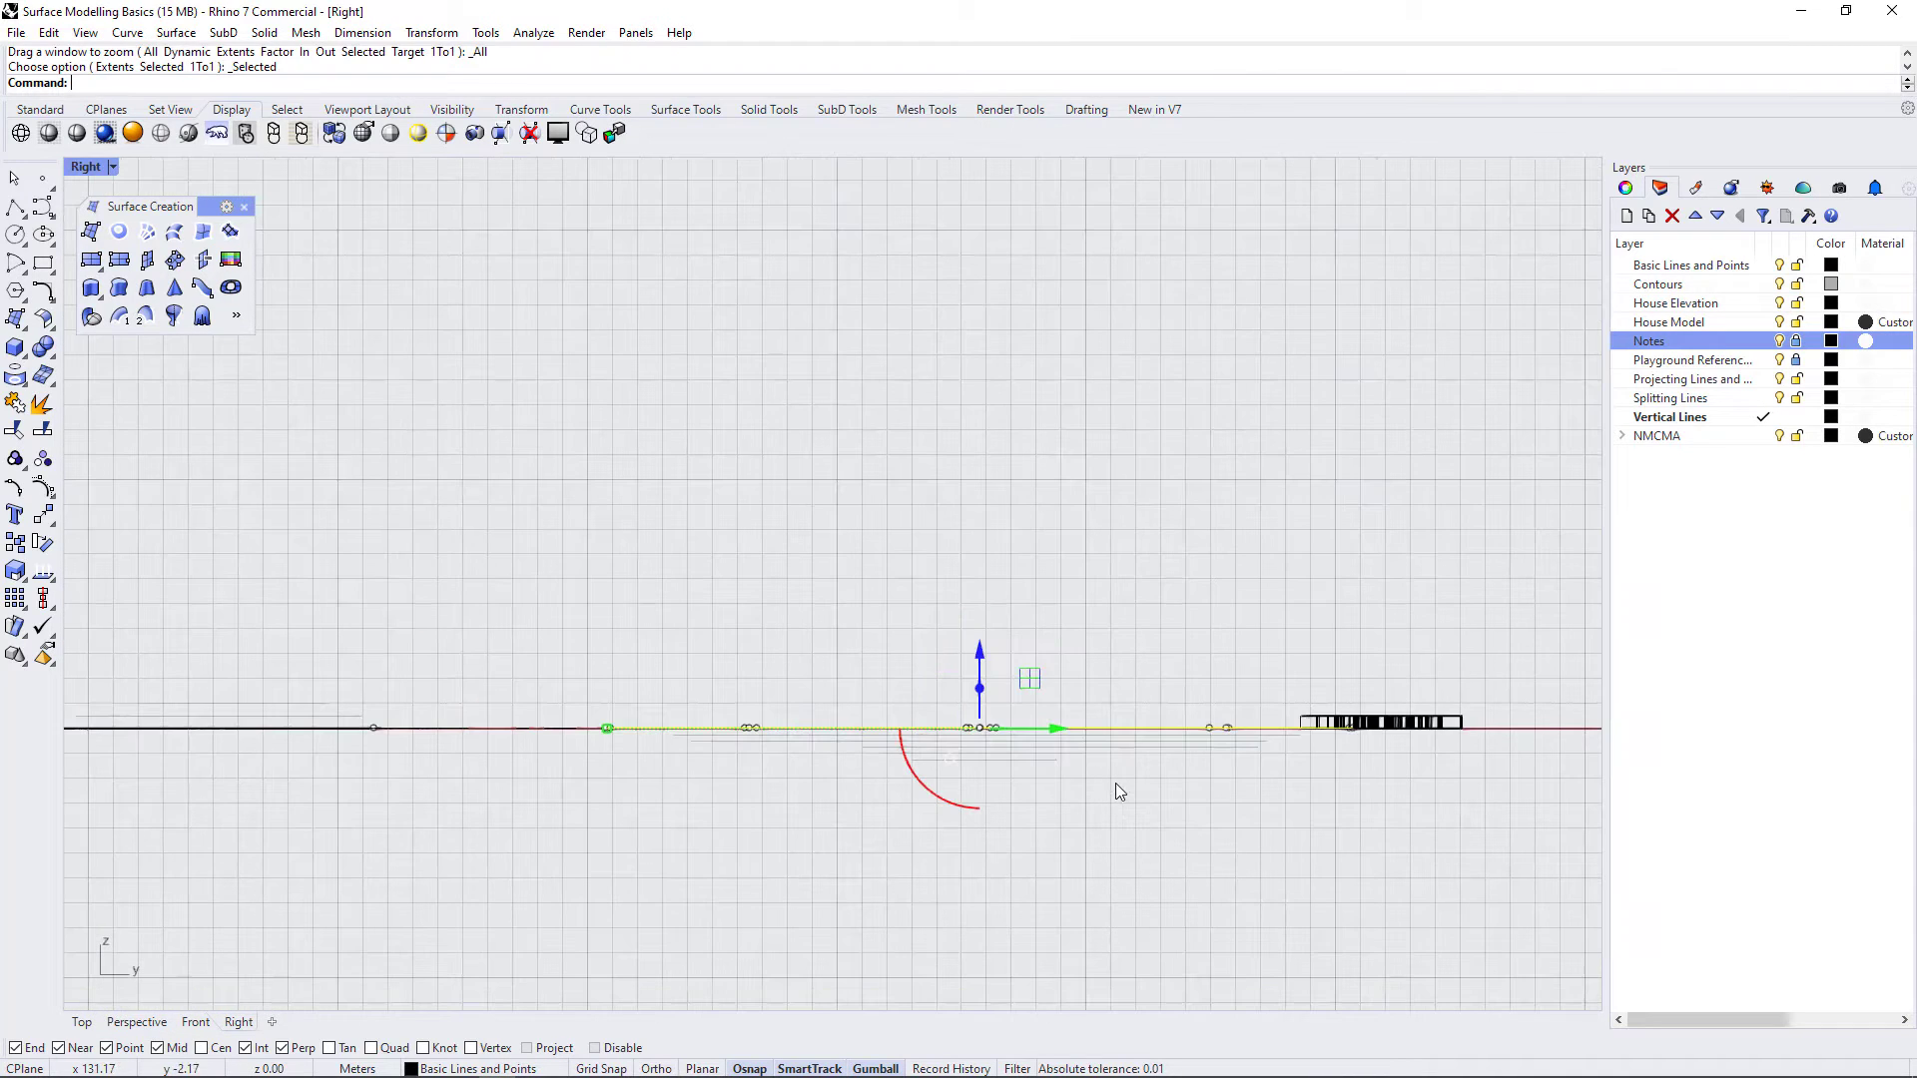
{"action": "scroll", "coordinate": [1089, 759], "scroll_direction": "up", "scroll_amount": 3}
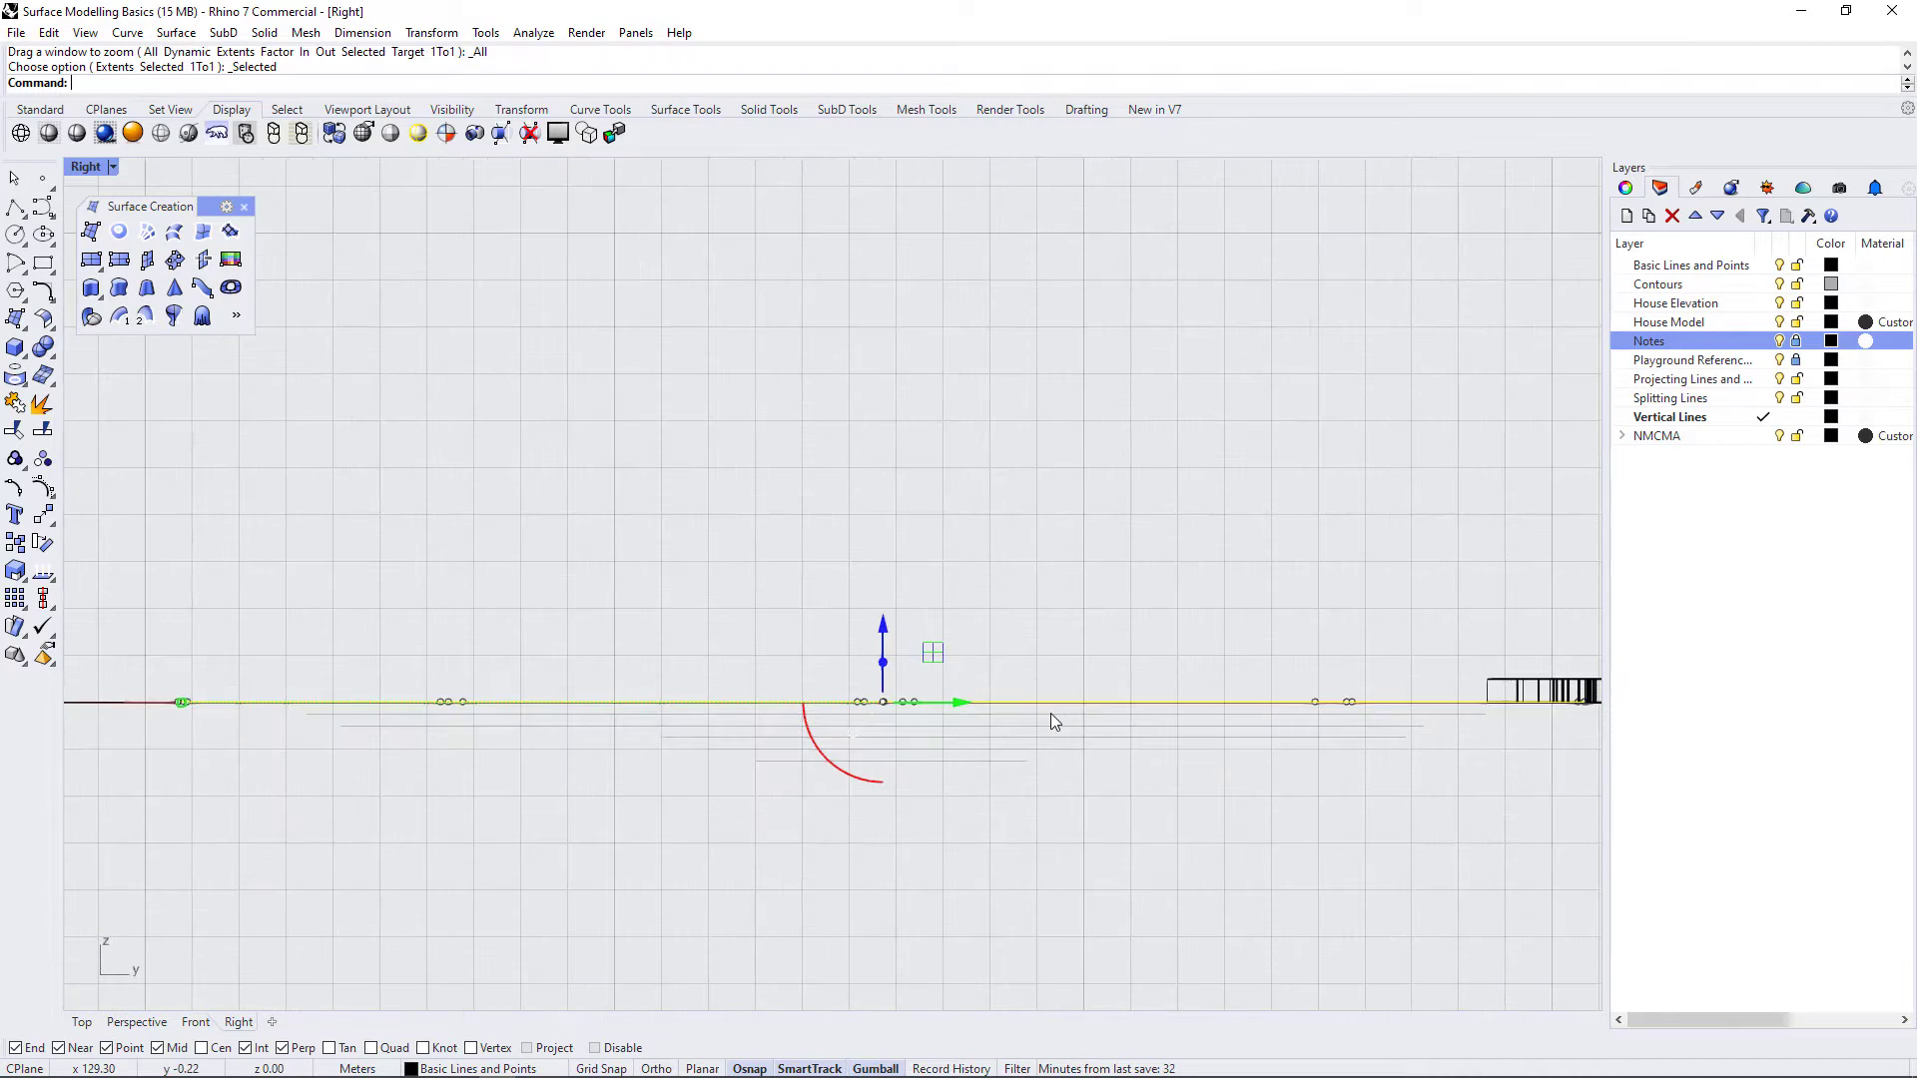
{"action": "scroll", "coordinate": [1053, 721], "scroll_direction": "up", "scroll_amount": 1}
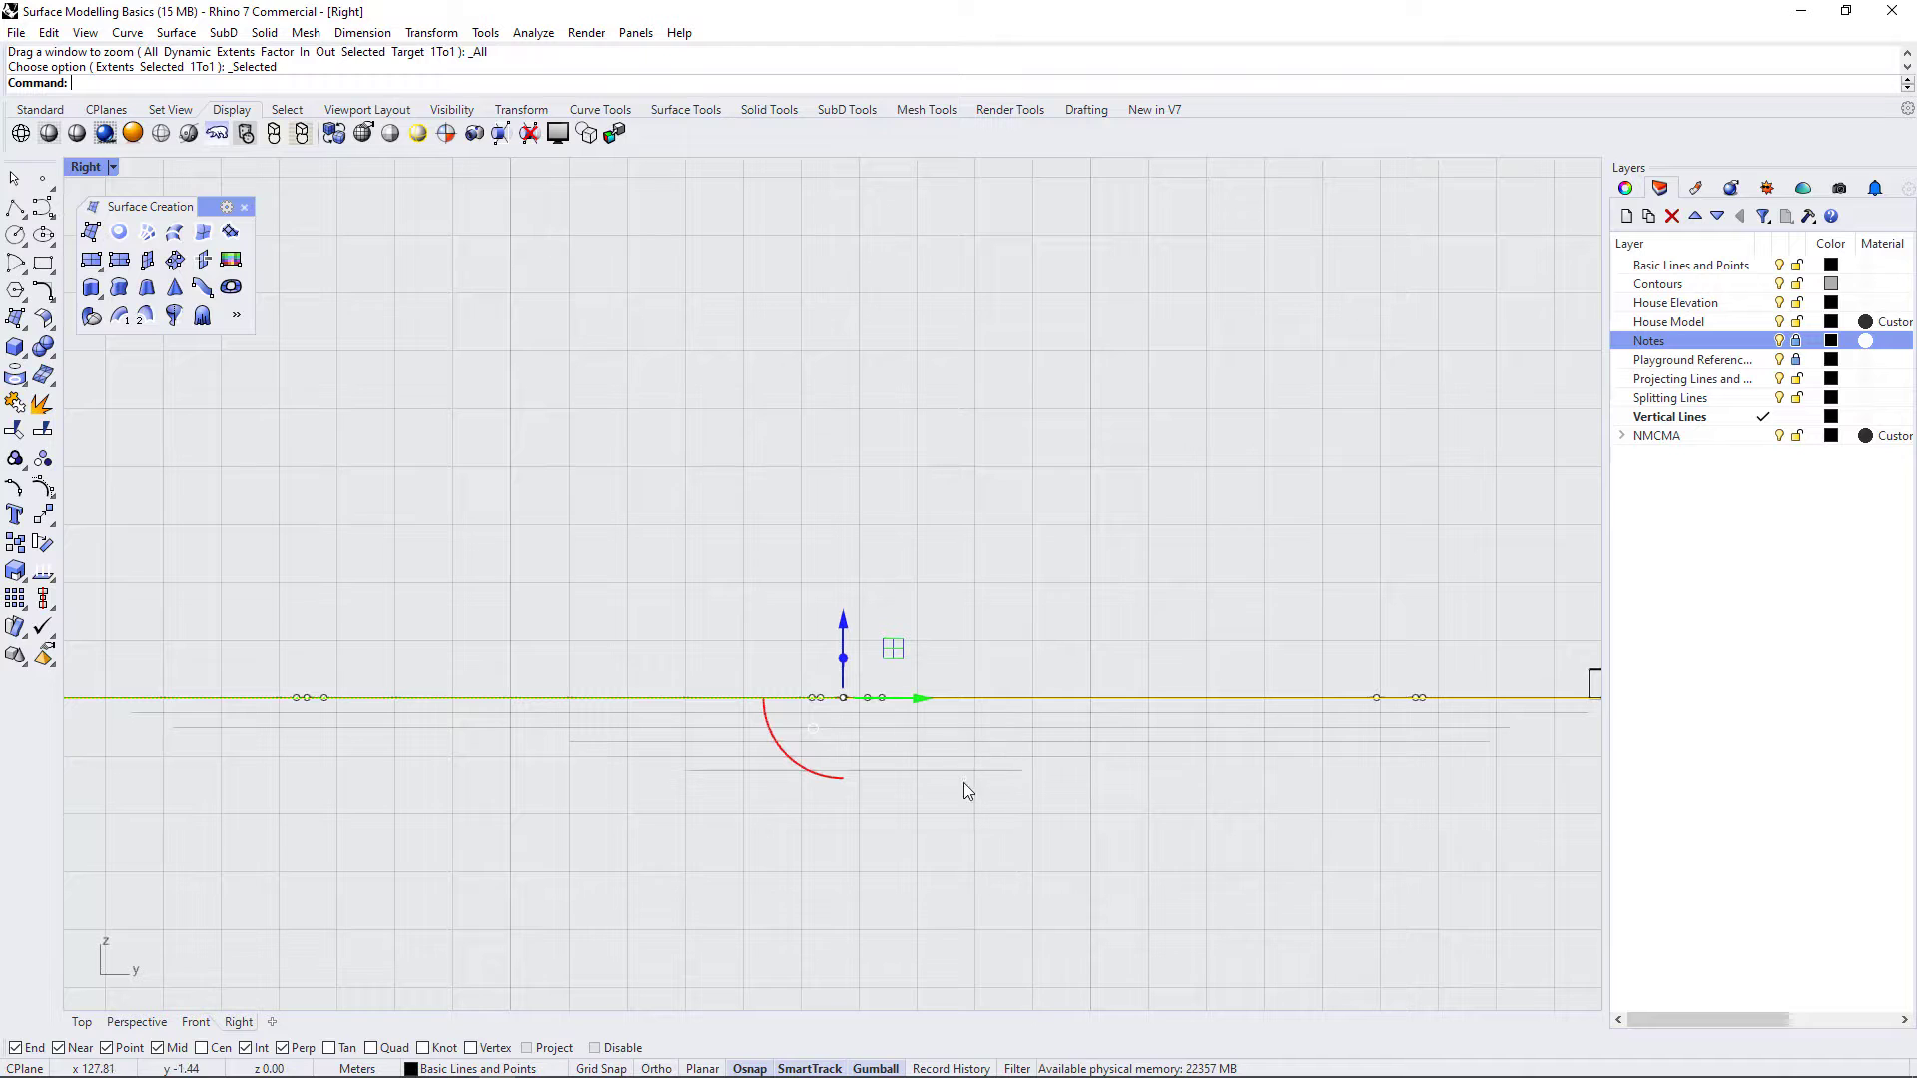
- Return to a maximized Perspective view orbited over the site
{"action": "double_click", "coordinate": [100, 166]}
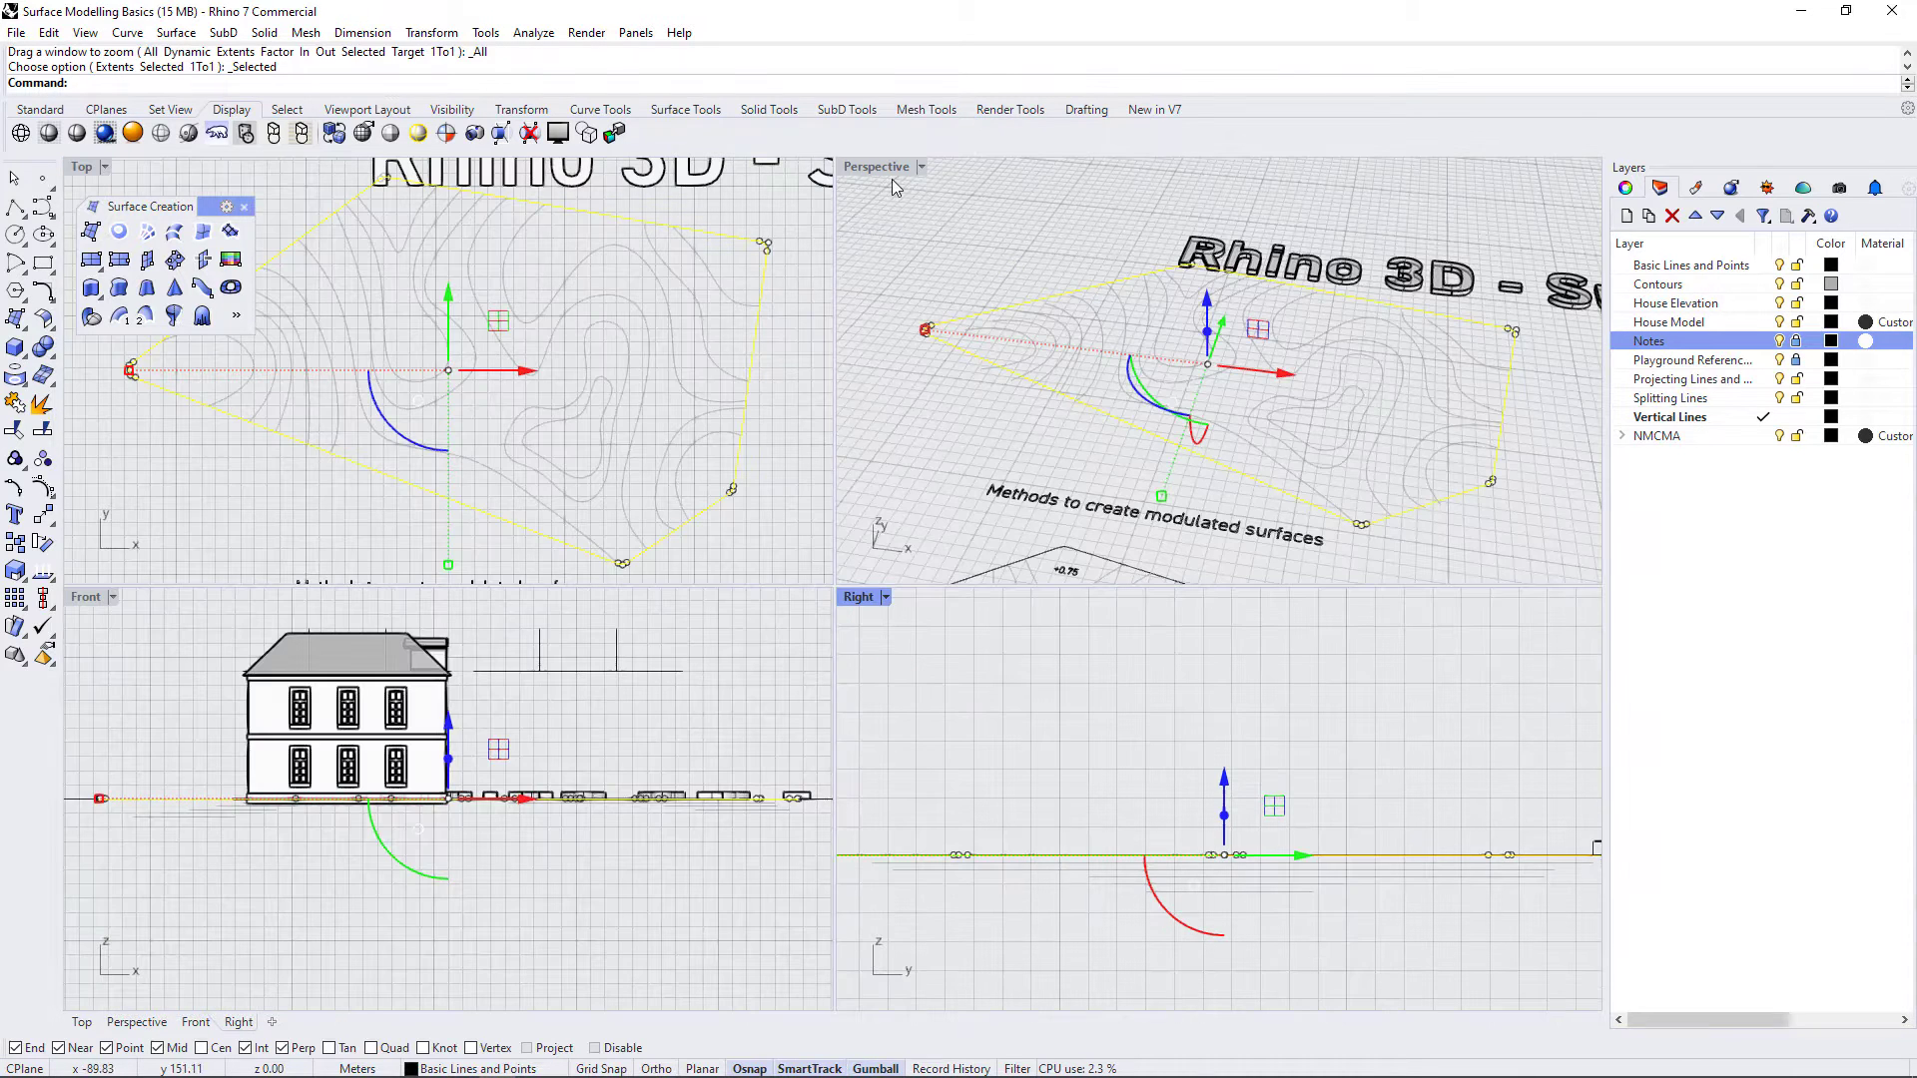
{"action": "left_click", "coordinate": [901, 238]}
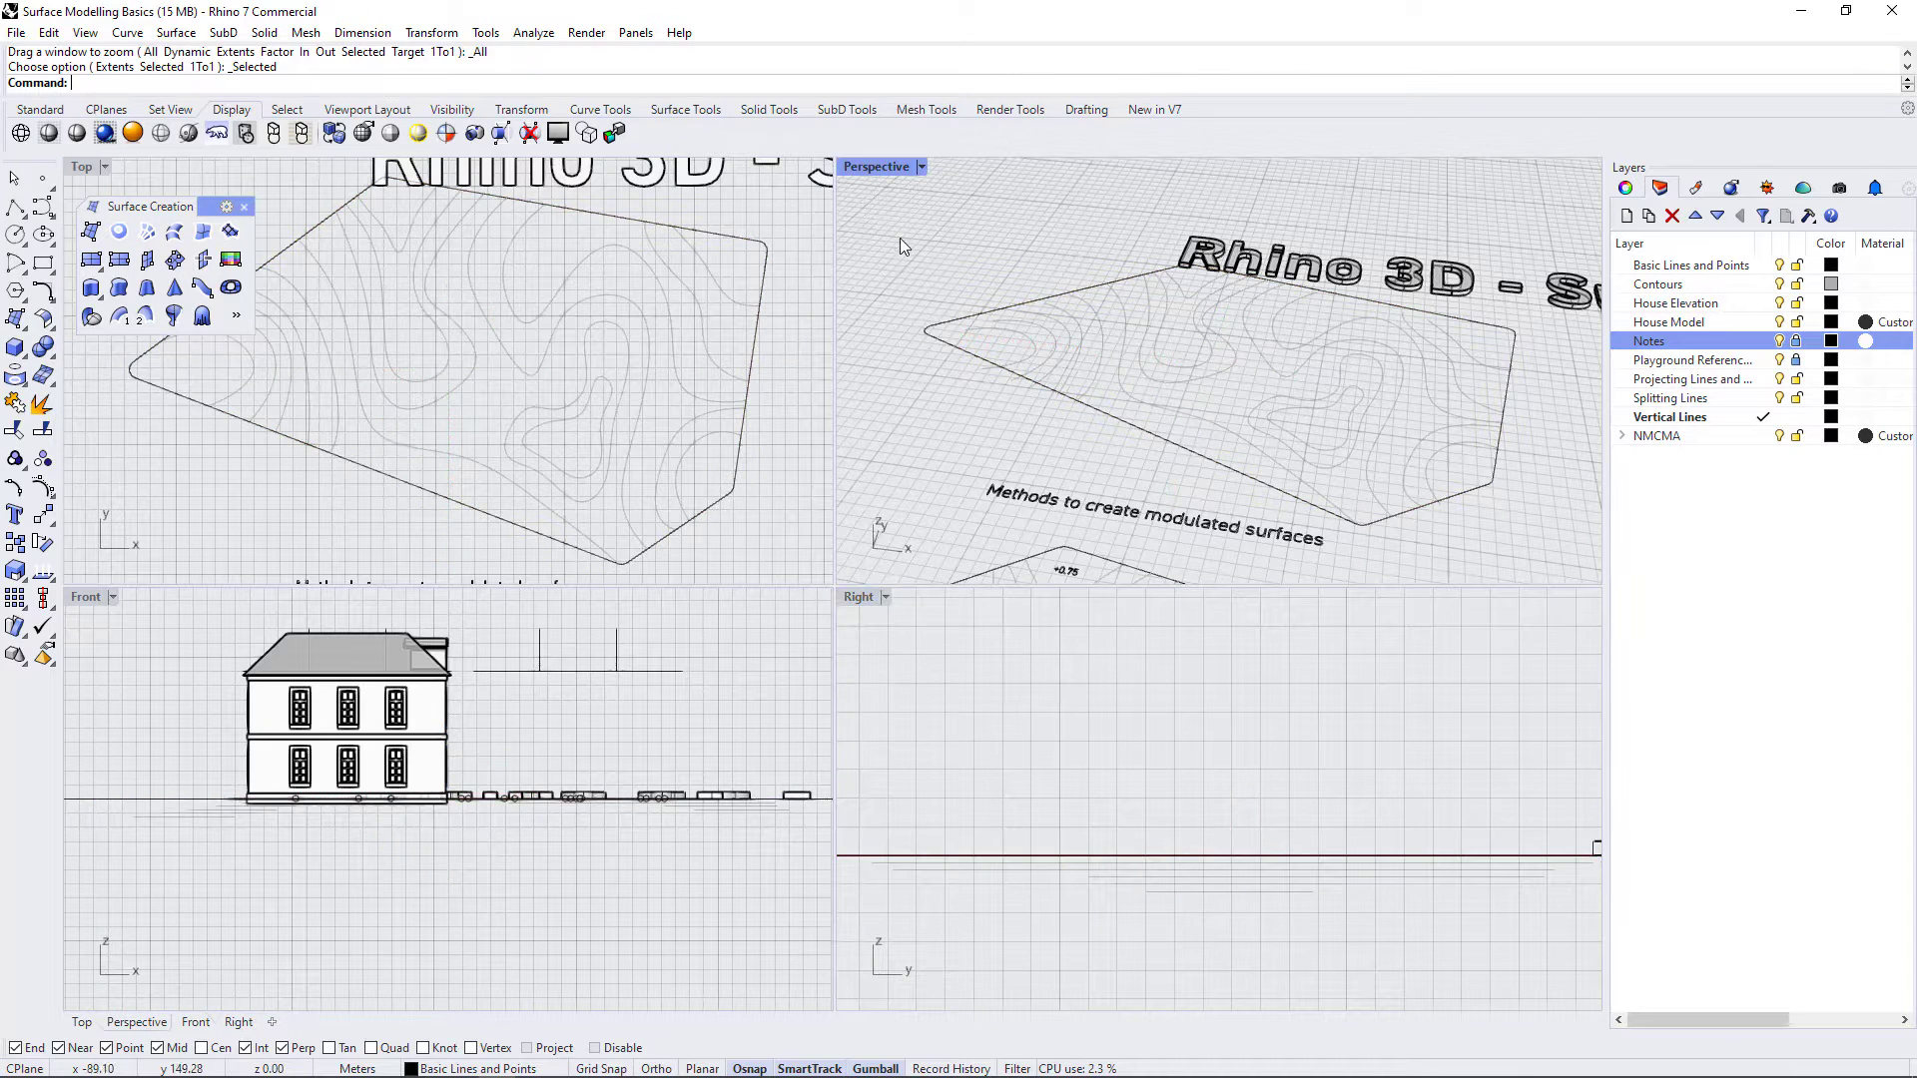
{"action": "double_click", "coordinate": [857, 171]}
{"action": "right_click_drag", "start_coordinate": [852, 689], "coordinate": [962, 597]}
- Select the central closed contour together with the surrounding open inner contours
{"action": "scroll", "coordinate": [1009, 644], "scroll_direction": "up", "scroll_amount": 5}
{"action": "left_click", "coordinate": [955, 621]}
{"action": "scroll", "coordinate": [967, 655], "scroll_direction": "up", "scroll_amount": 5}
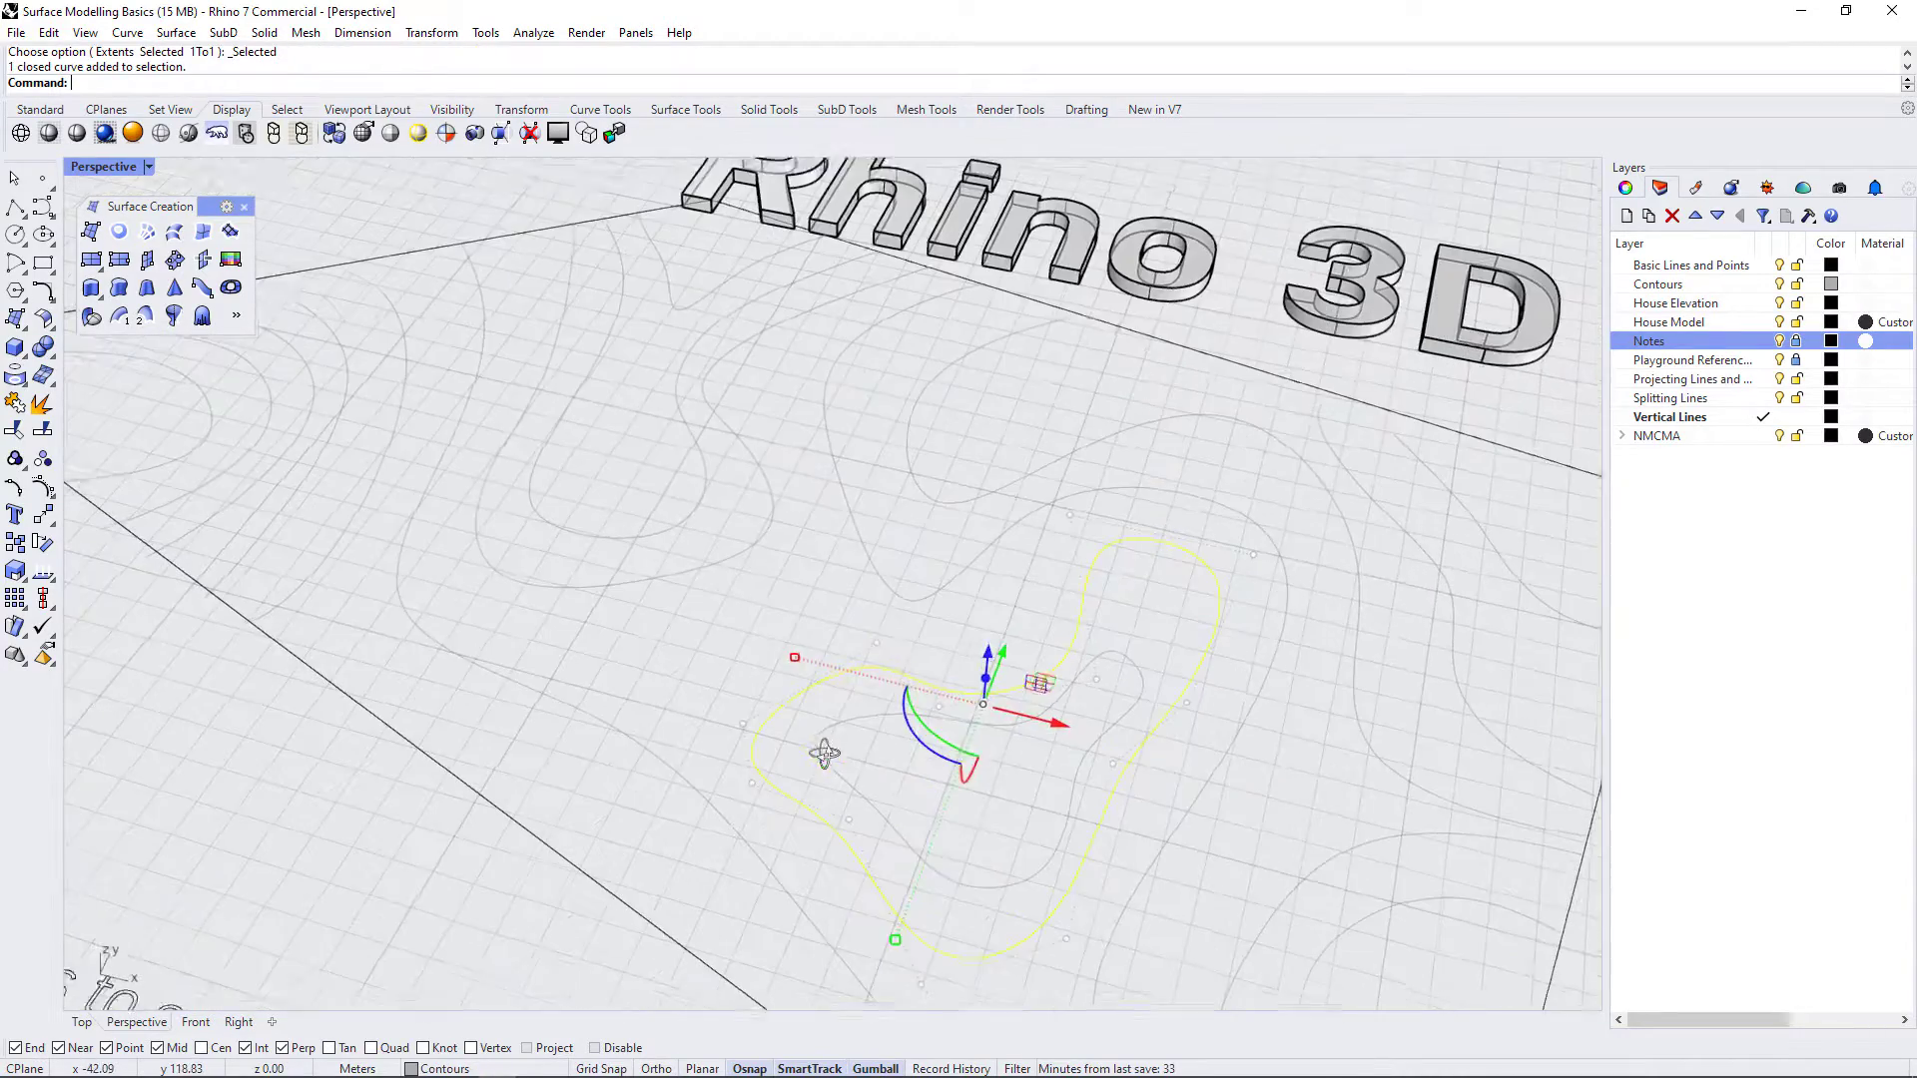
{"action": "left_click", "coordinate": [699, 567]}
{"action": "left_click", "coordinate": [679, 523]}
{"action": "scroll", "coordinate": [715, 271], "scroll_direction": "down", "scroll_amount": 3}
{"action": "scroll", "coordinate": [765, 771], "scroll_direction": "down", "scroll_amount": 3}
{"action": "scroll", "coordinate": [765, 771], "scroll_direction": "up", "scroll_amount": 3}
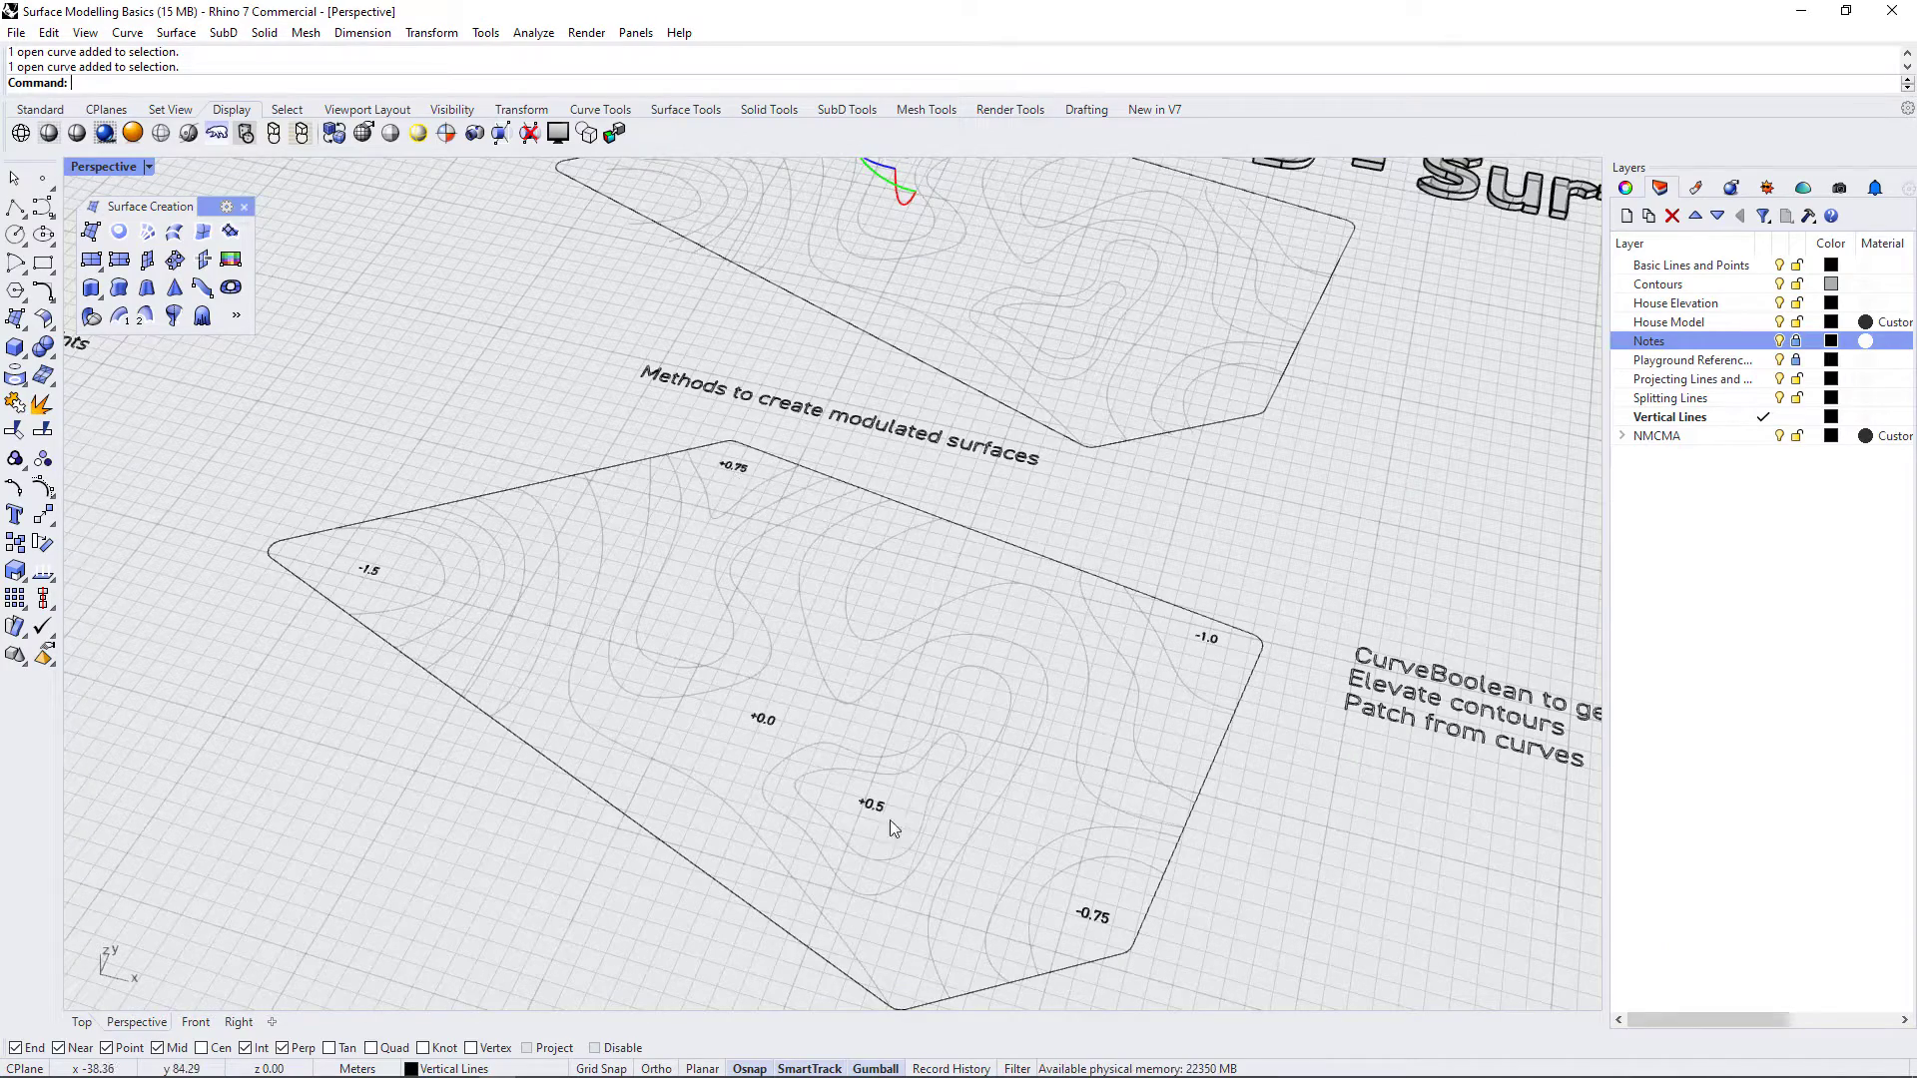
{"action": "right_click_drag", "start_coordinate": [691, 867], "coordinate": [1170, 633]}
{"action": "scroll", "coordinate": [949, 324], "scroll_direction": "up", "scroll_amount": 5}
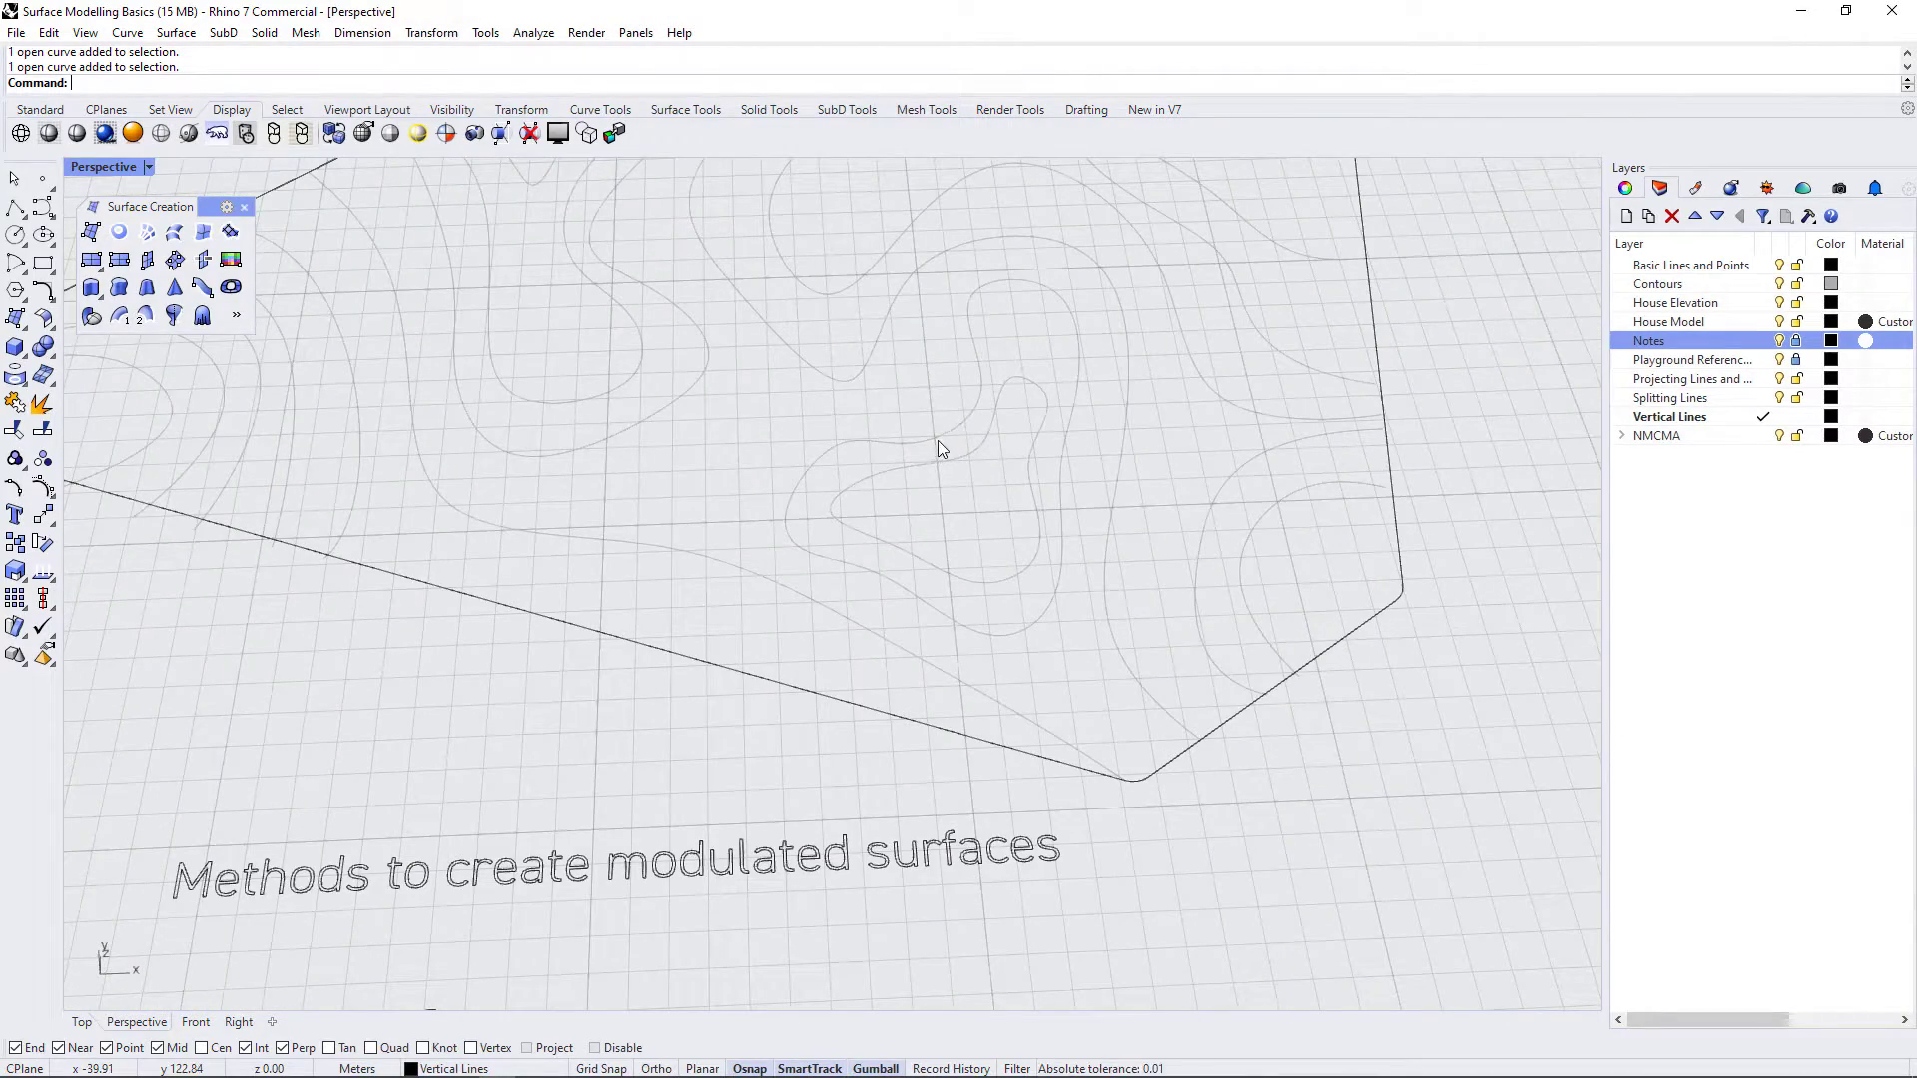
{"action": "left_click", "coordinate": [944, 439]}
{"action": "left_click", "coordinate": [639, 417], "text": "shift"}
{"action": "left_click", "coordinate": [603, 392], "text": "shift"}
{"action": "scroll", "coordinate": [872, 654], "scroll_direction": "down", "scroll_amount": 2}
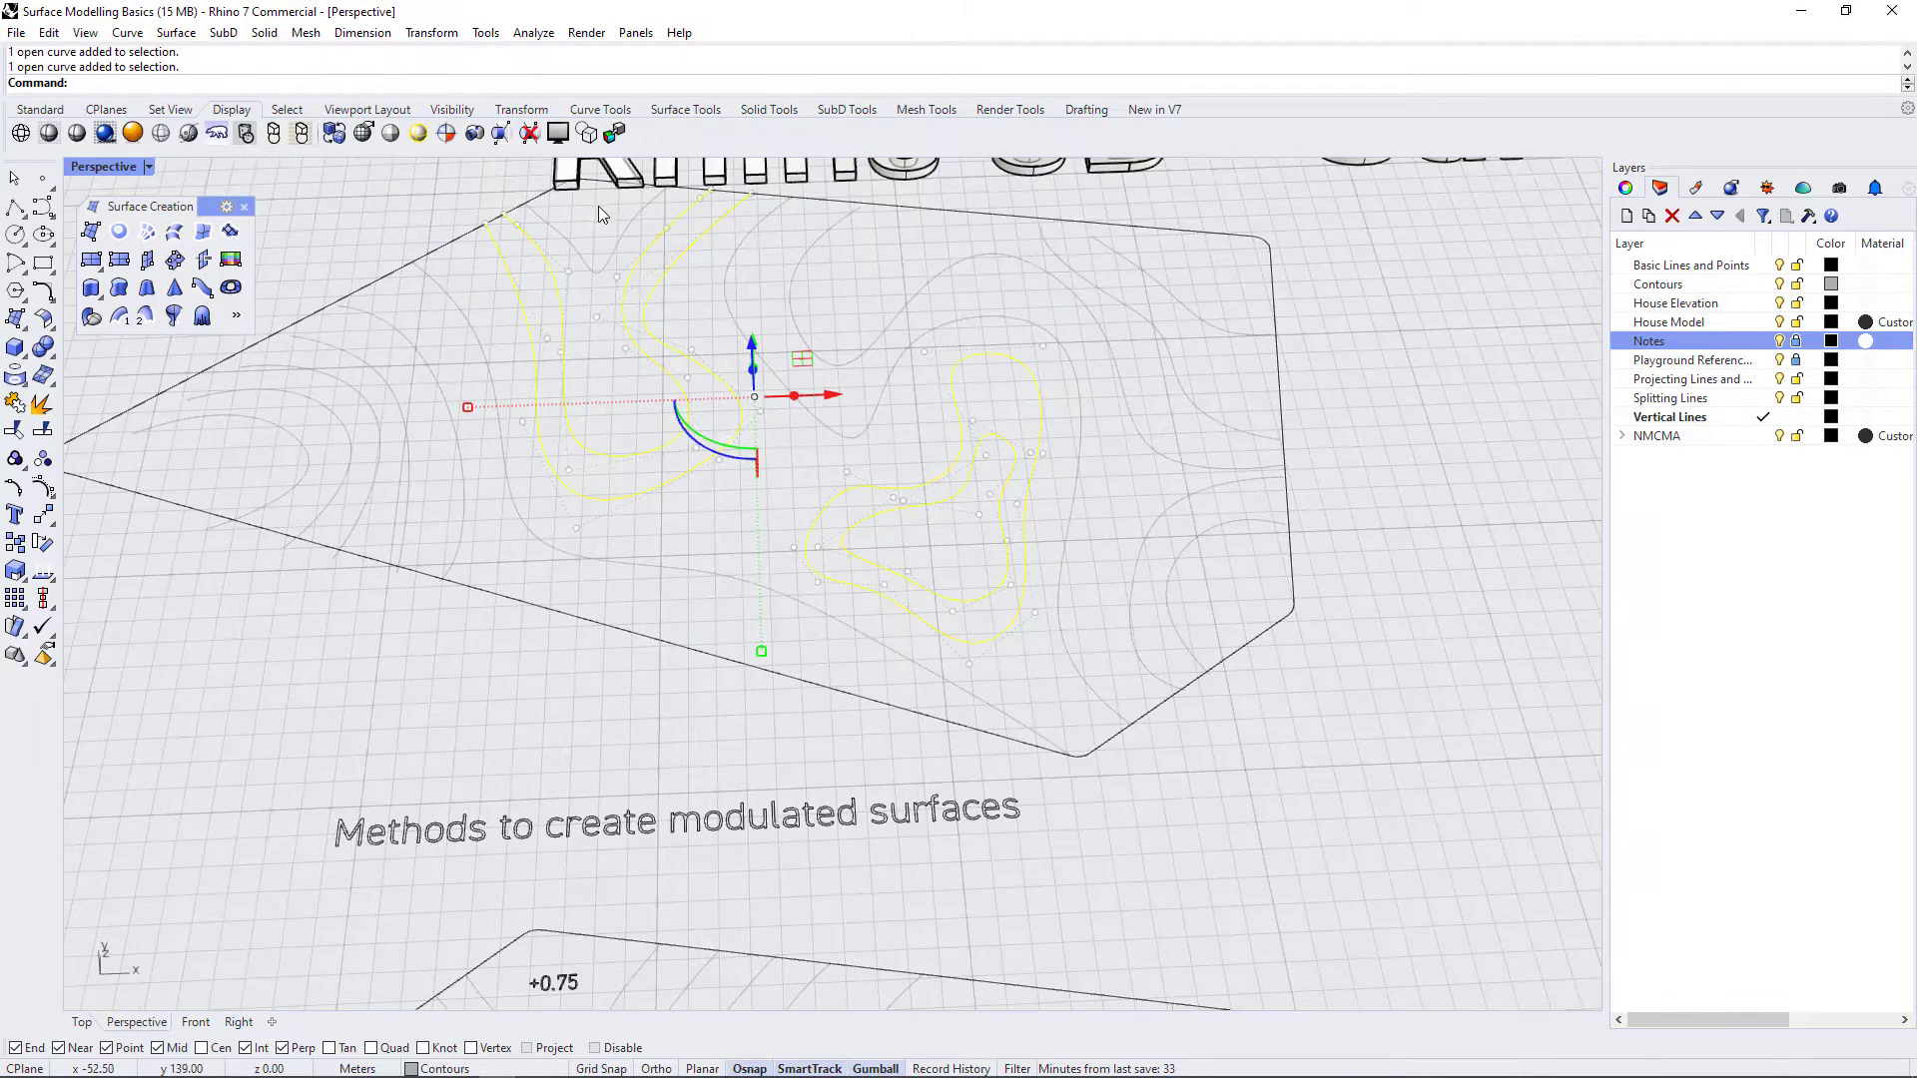
{"action": "left_click", "coordinate": [625, 230], "text": "shift"}
{"action": "scroll", "coordinate": [1203, 615], "scroll_direction": "down", "scroll_amount": 3}
{"action": "scroll", "coordinate": [1118, 569], "scroll_direction": "up", "scroll_amount": 4}
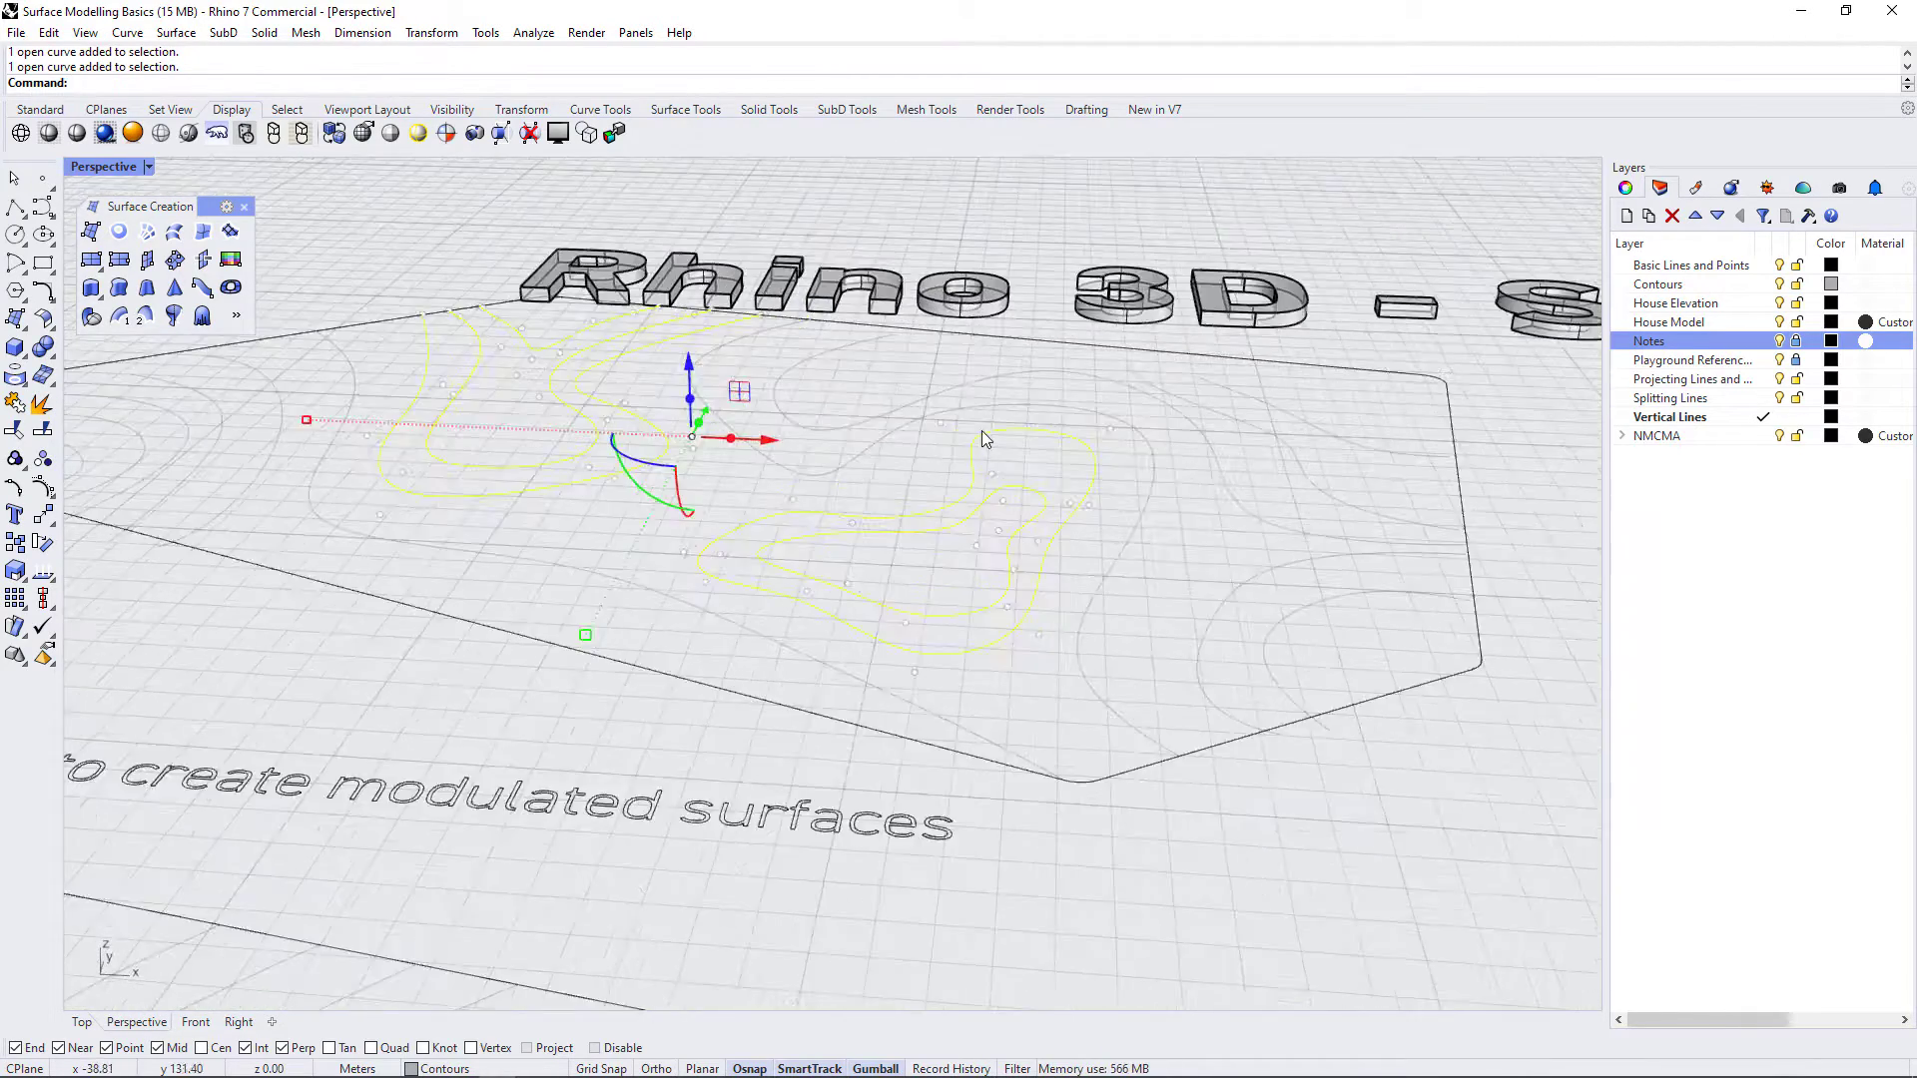
- Move the selected contours 0.25 units straight up
{"action": "type", "text": "M"}
{"action": "key", "text": "Return"}
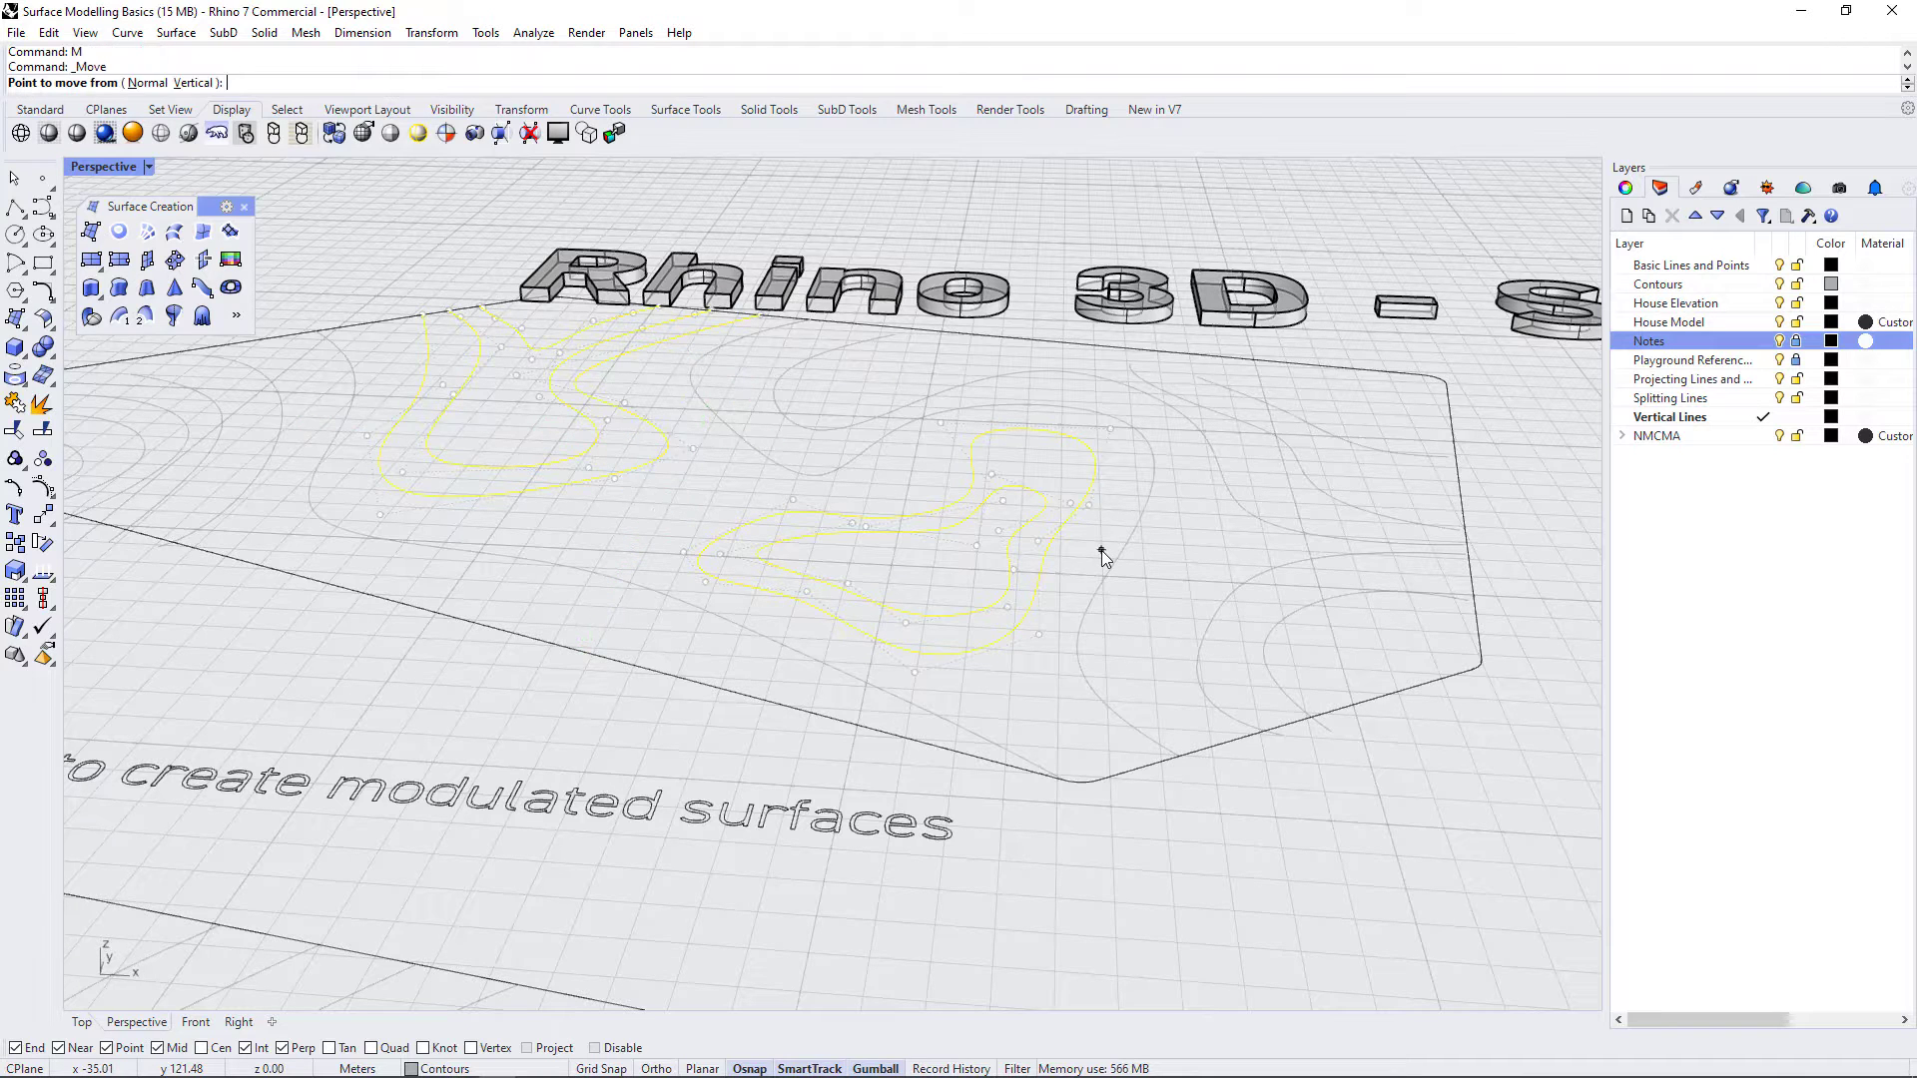
{"action": "left_click", "coordinate": [193, 82]}
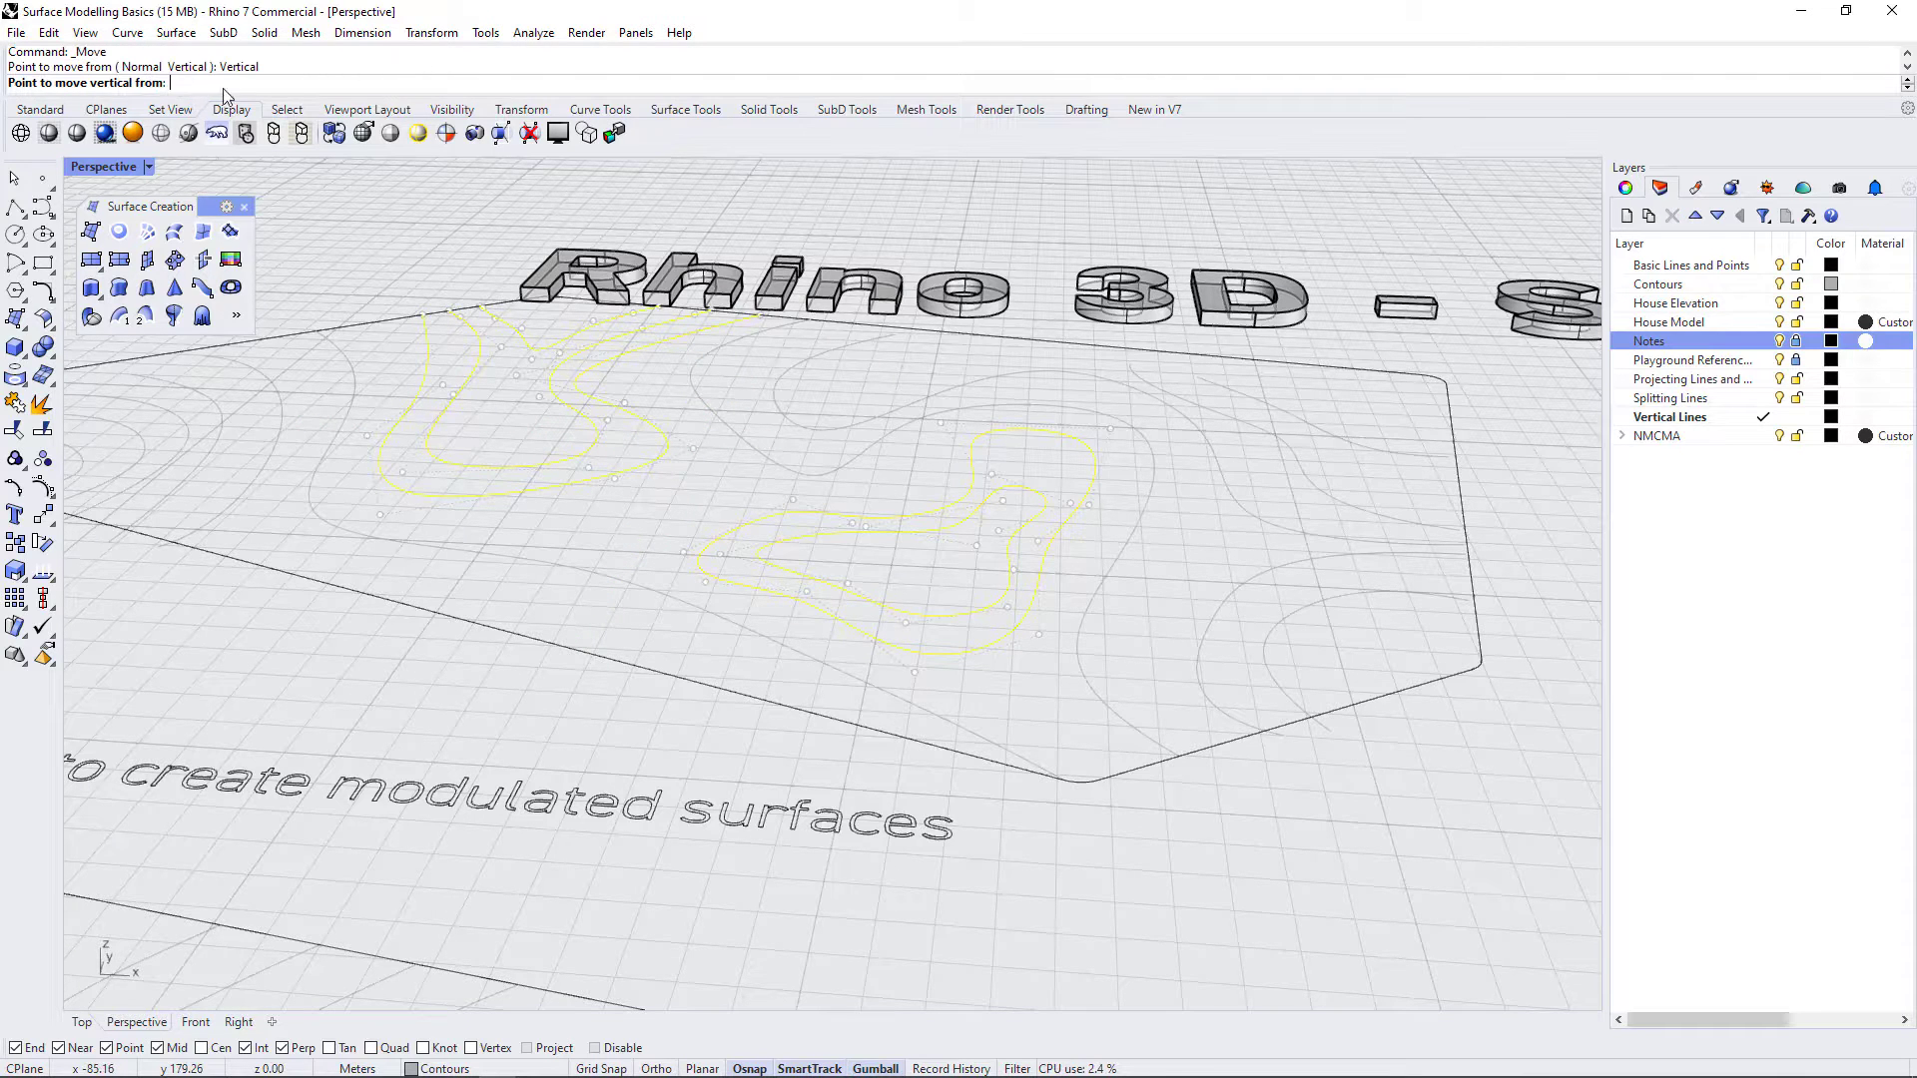
{"action": "left_click", "coordinate": [1040, 632]}
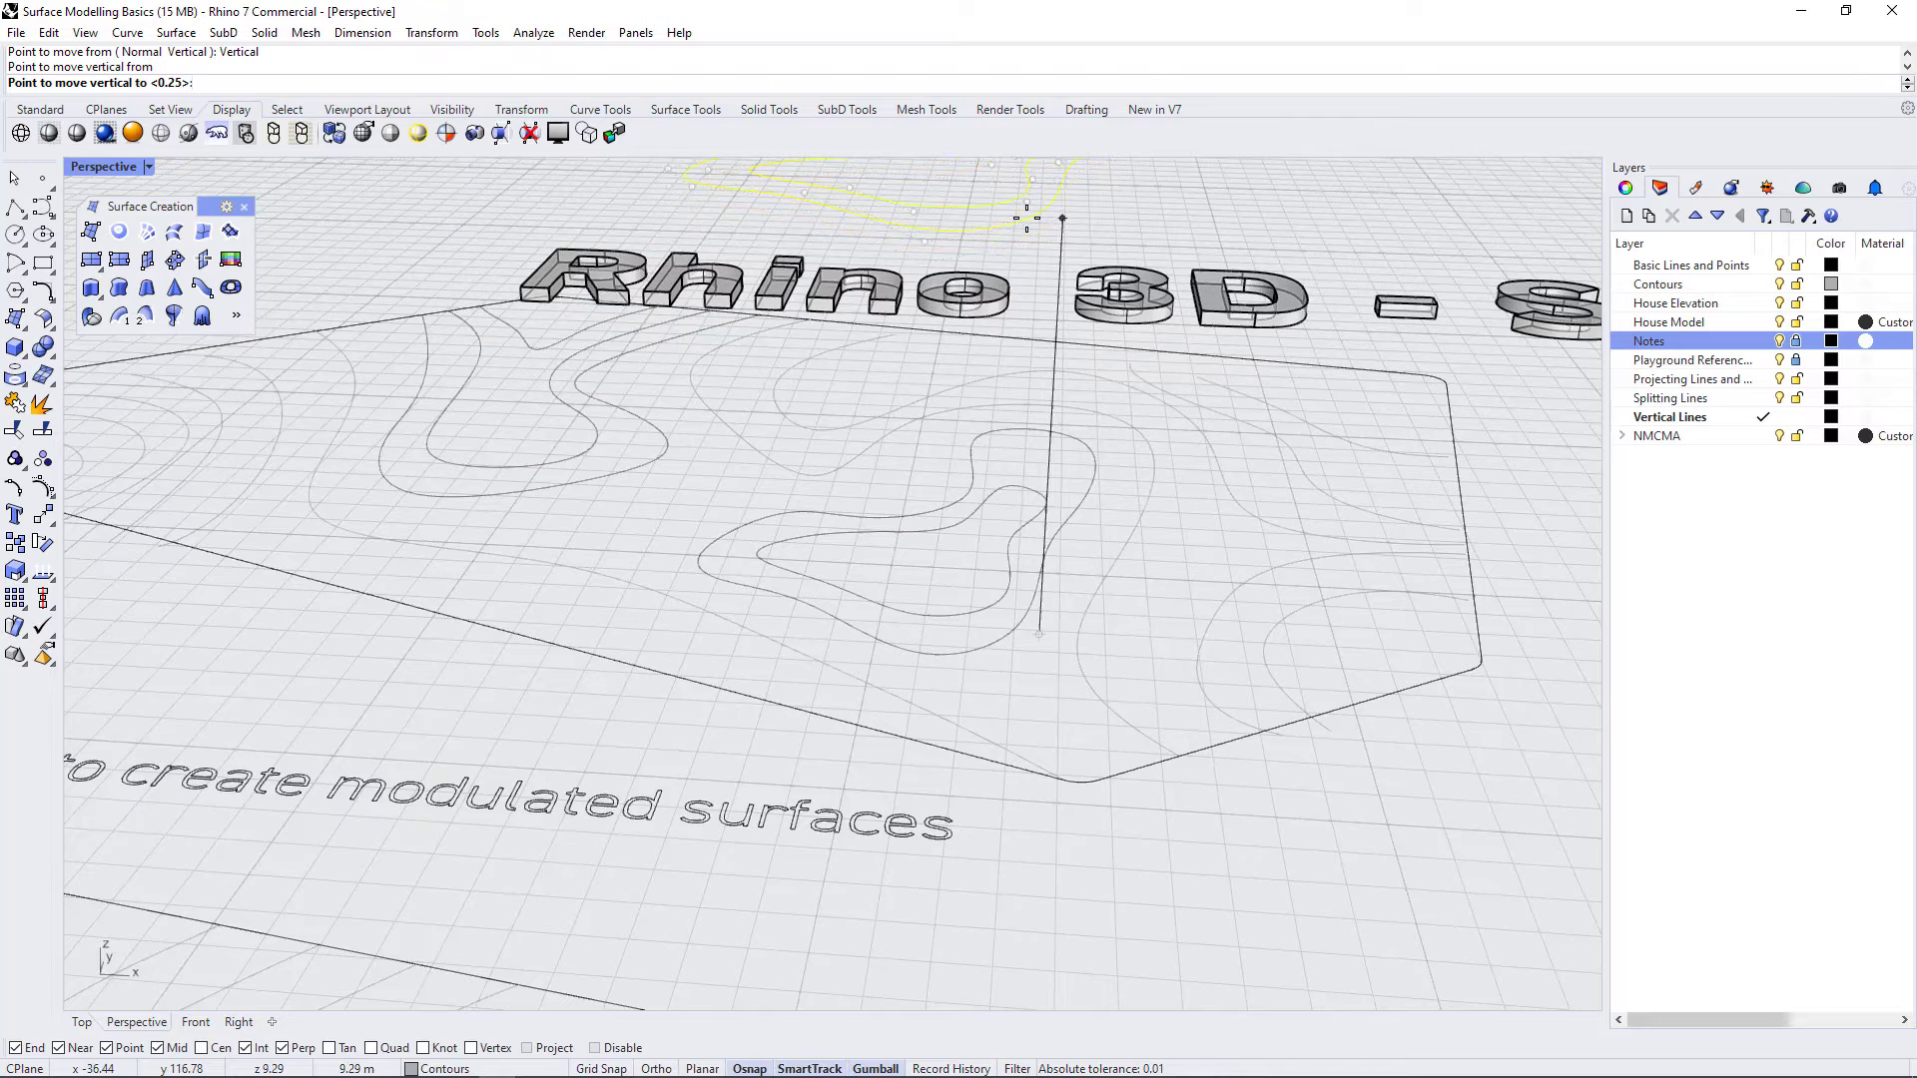
{"action": "type", "text": ".25"}
{"action": "key", "text": "Return"}
- Drop two outer contours from the selection and raise the rest another 0.25 vertically
{"action": "left_click", "coordinate": [1002, 641], "text": "ctrl"}
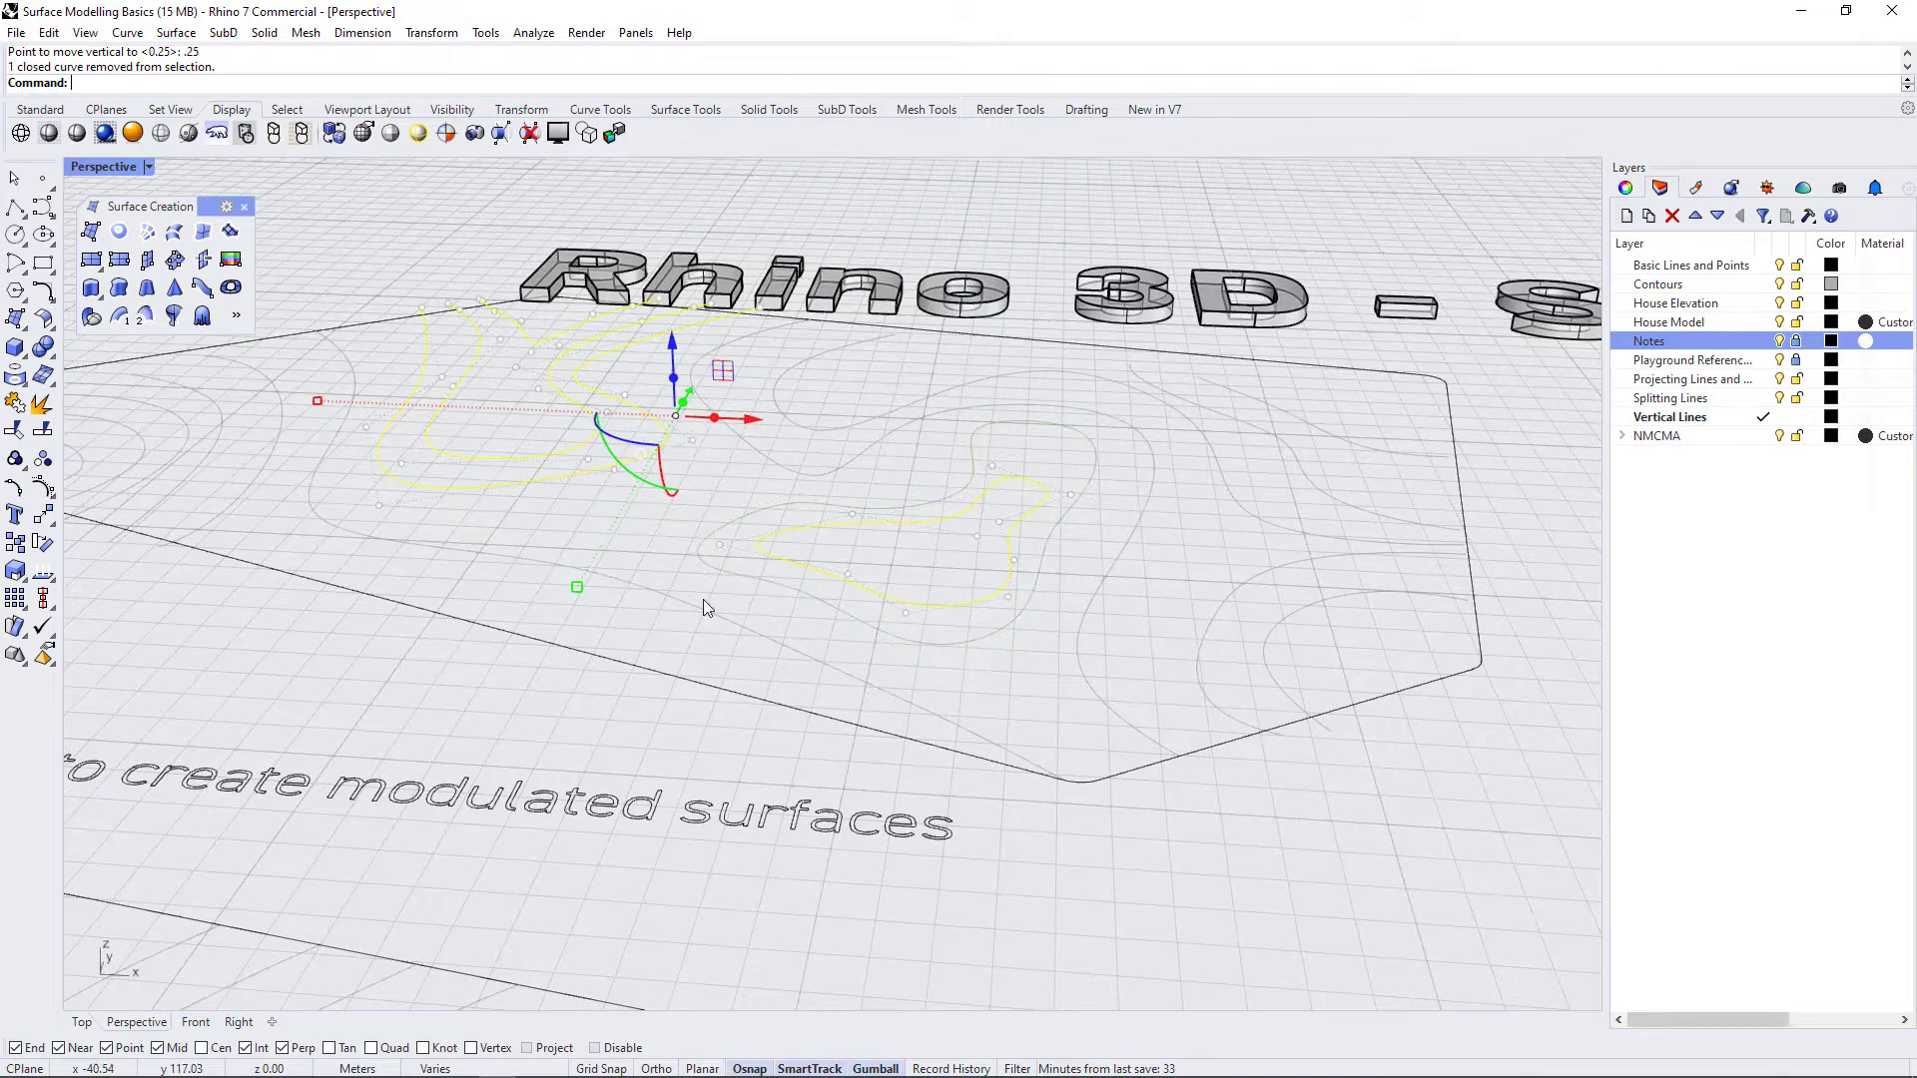
{"action": "left_click", "coordinate": [487, 492], "text": "ctrl"}
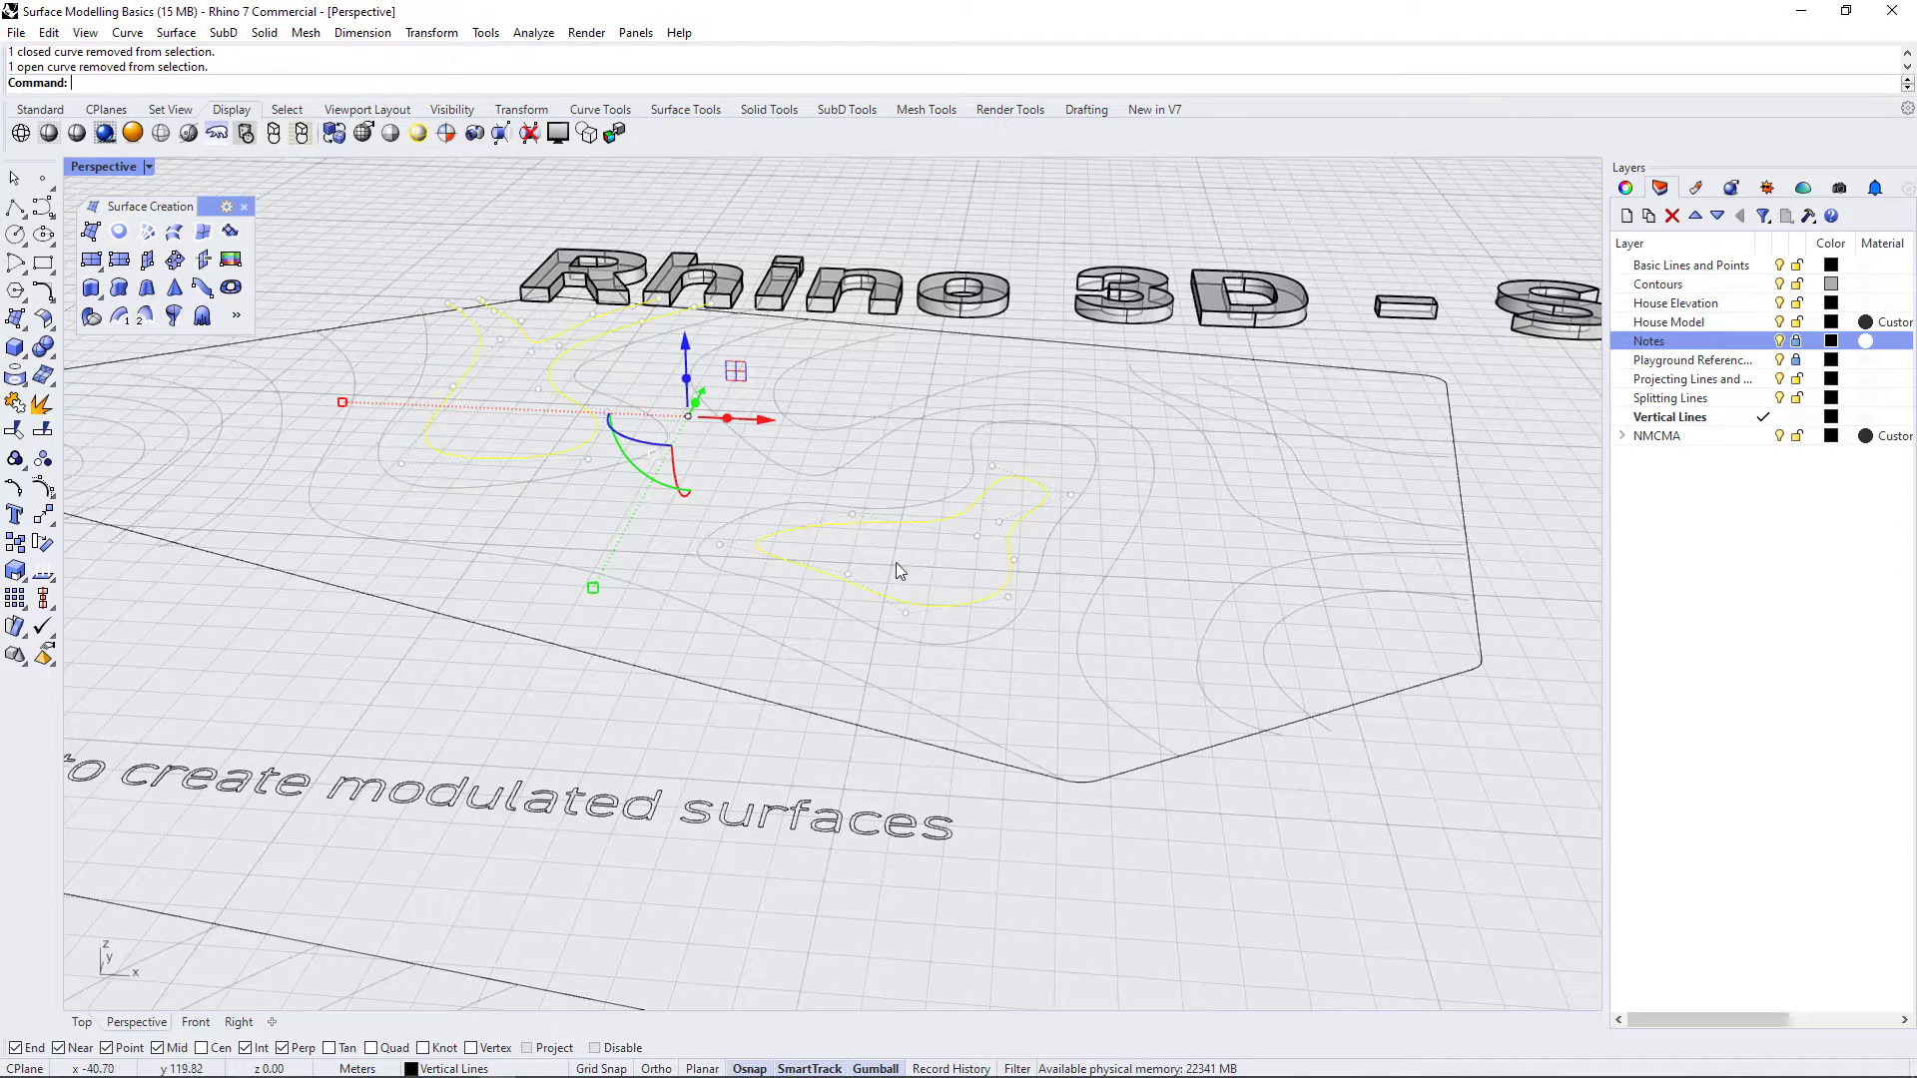
{"action": "type", "text": "M"}
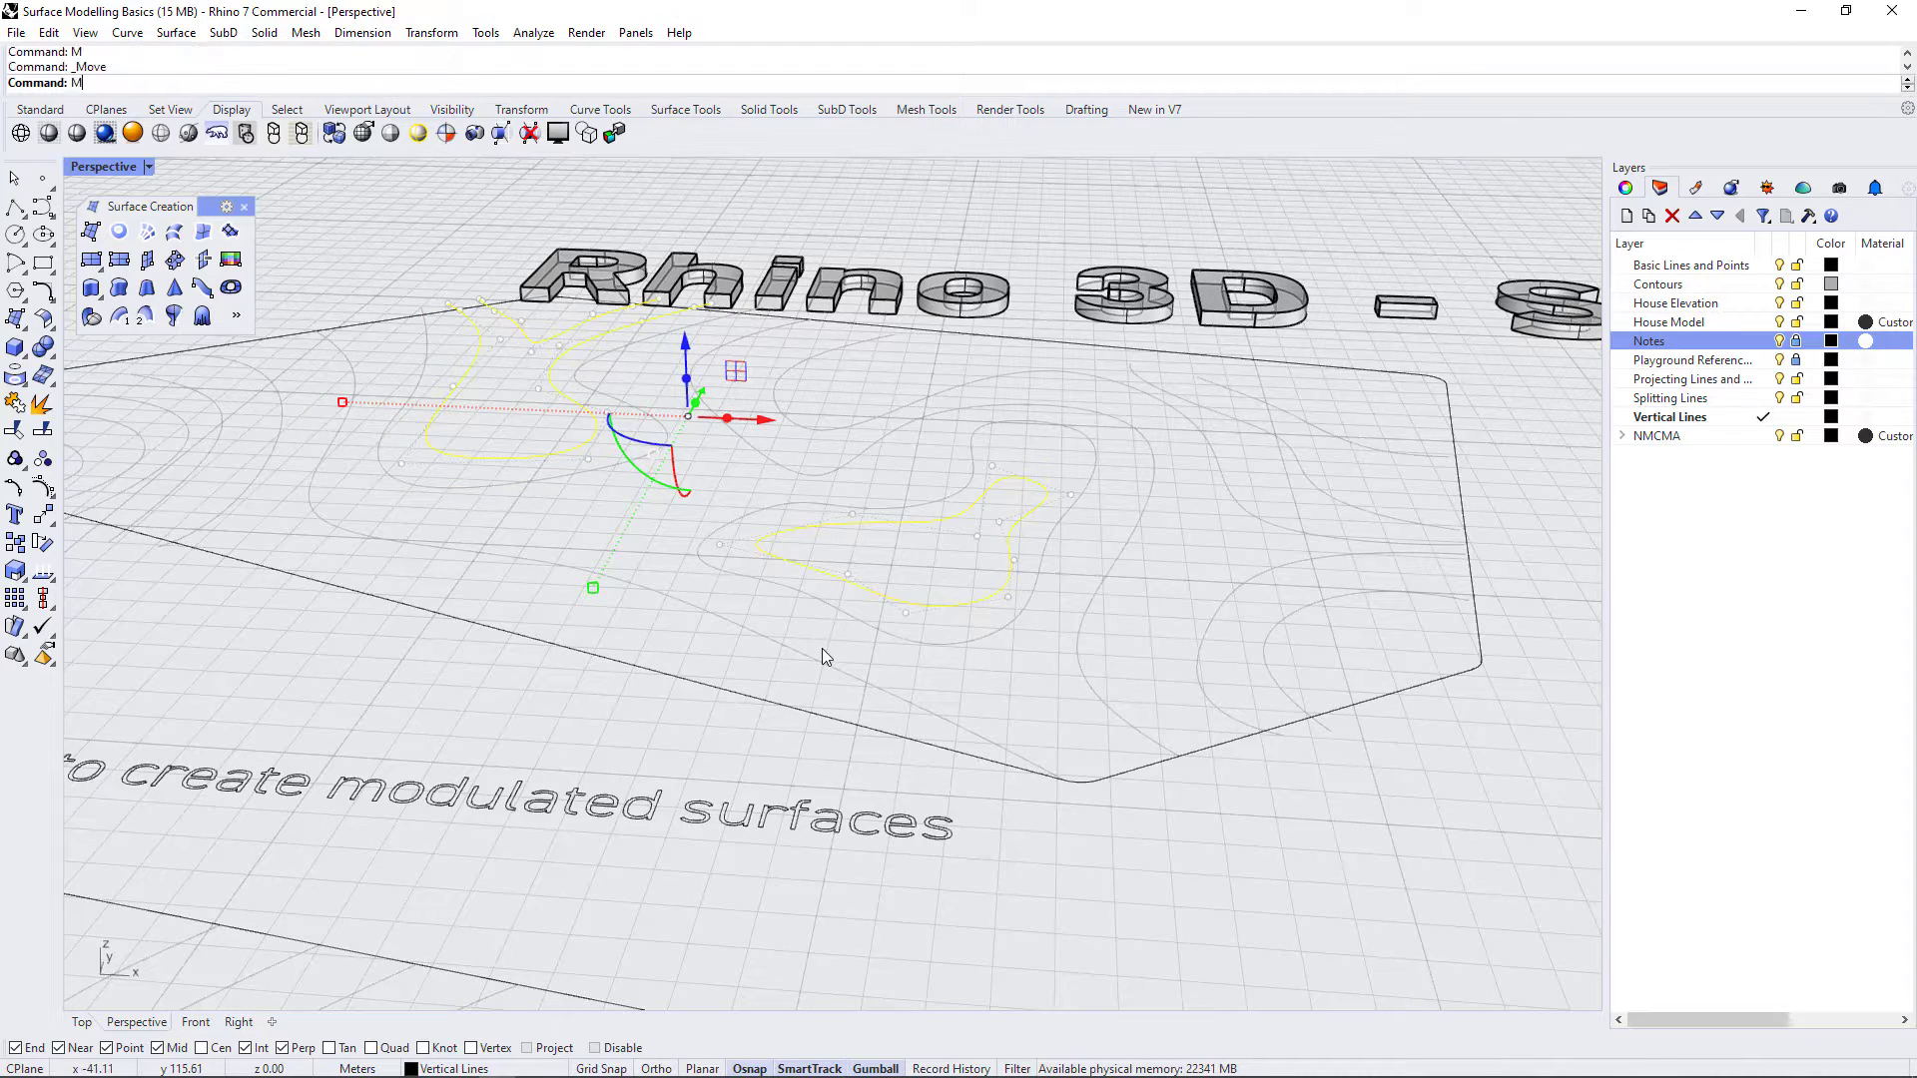
{"action": "type", "text": "v"}
{"action": "key", "text": "Return"}
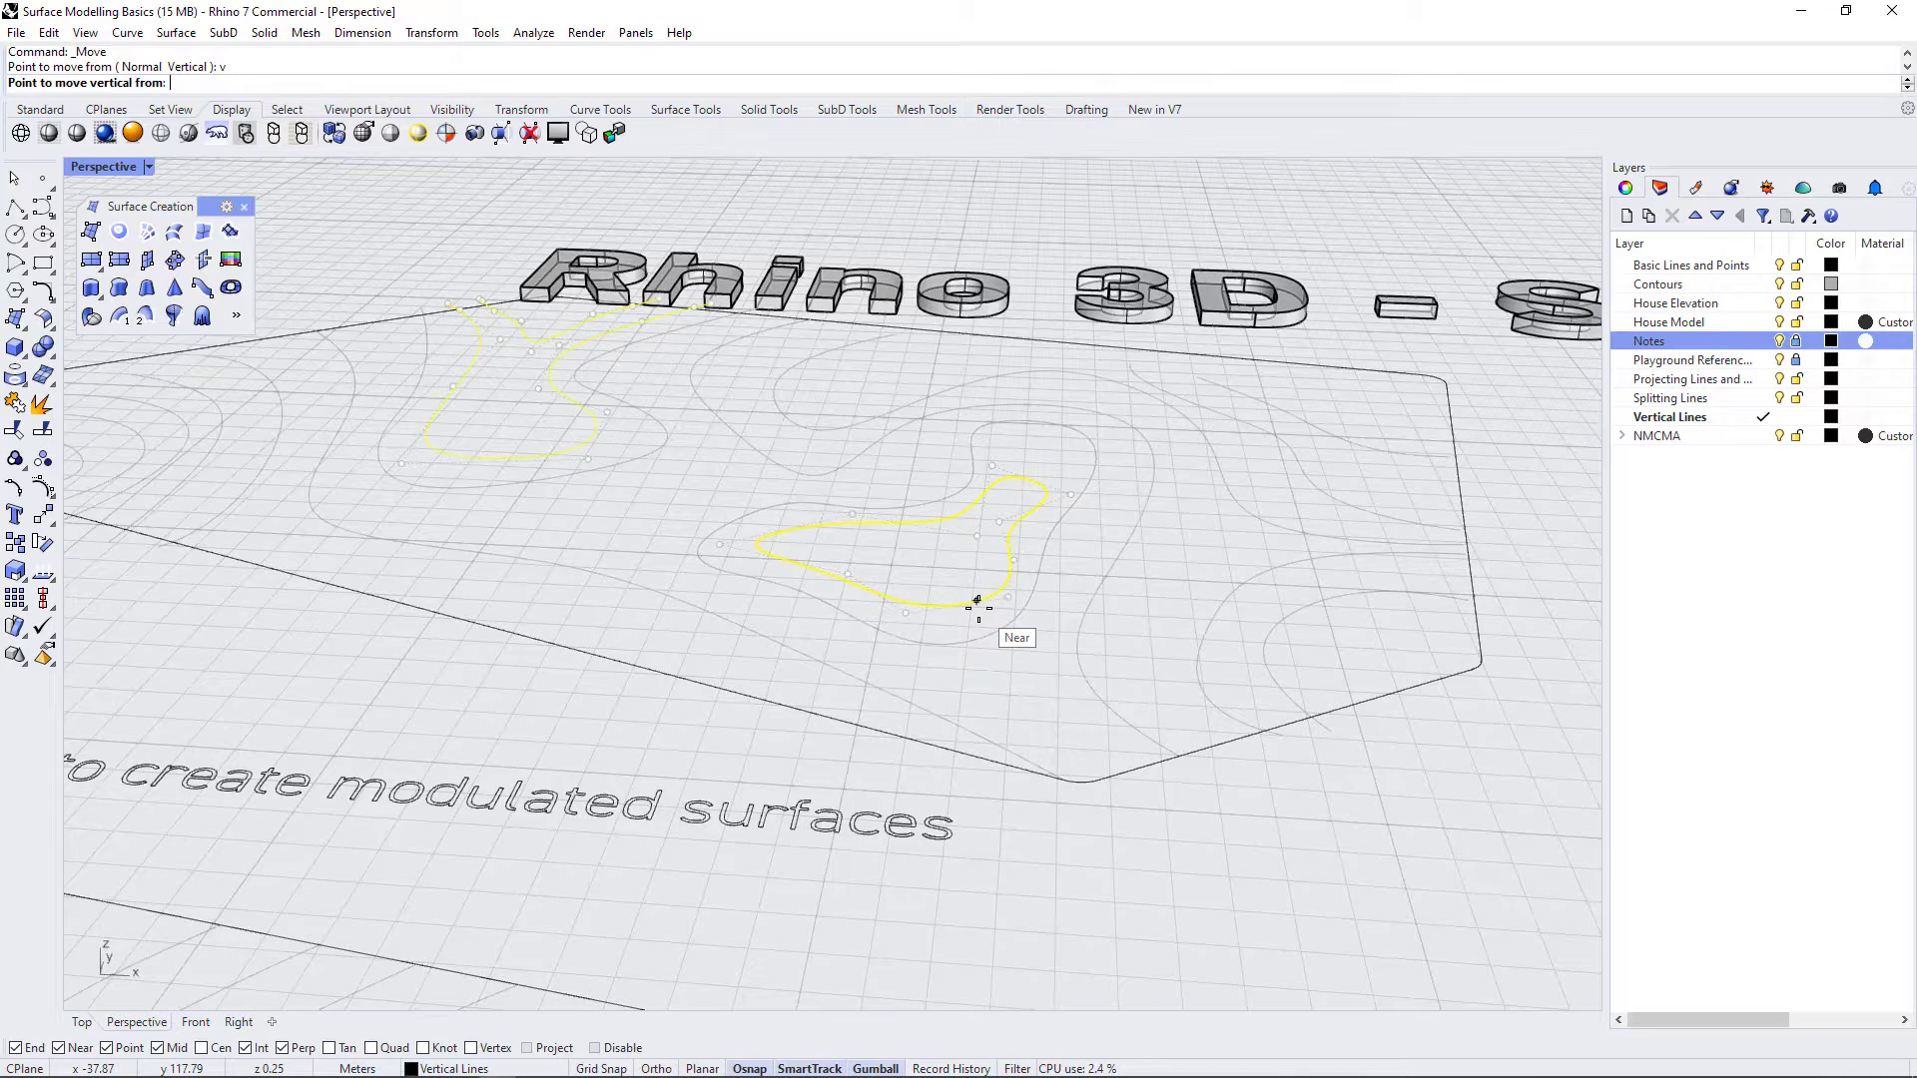
{"action": "left_click", "coordinate": [976, 601]}
{"action": "type", "text": ".25"}
{"action": "key", "text": "Return"}
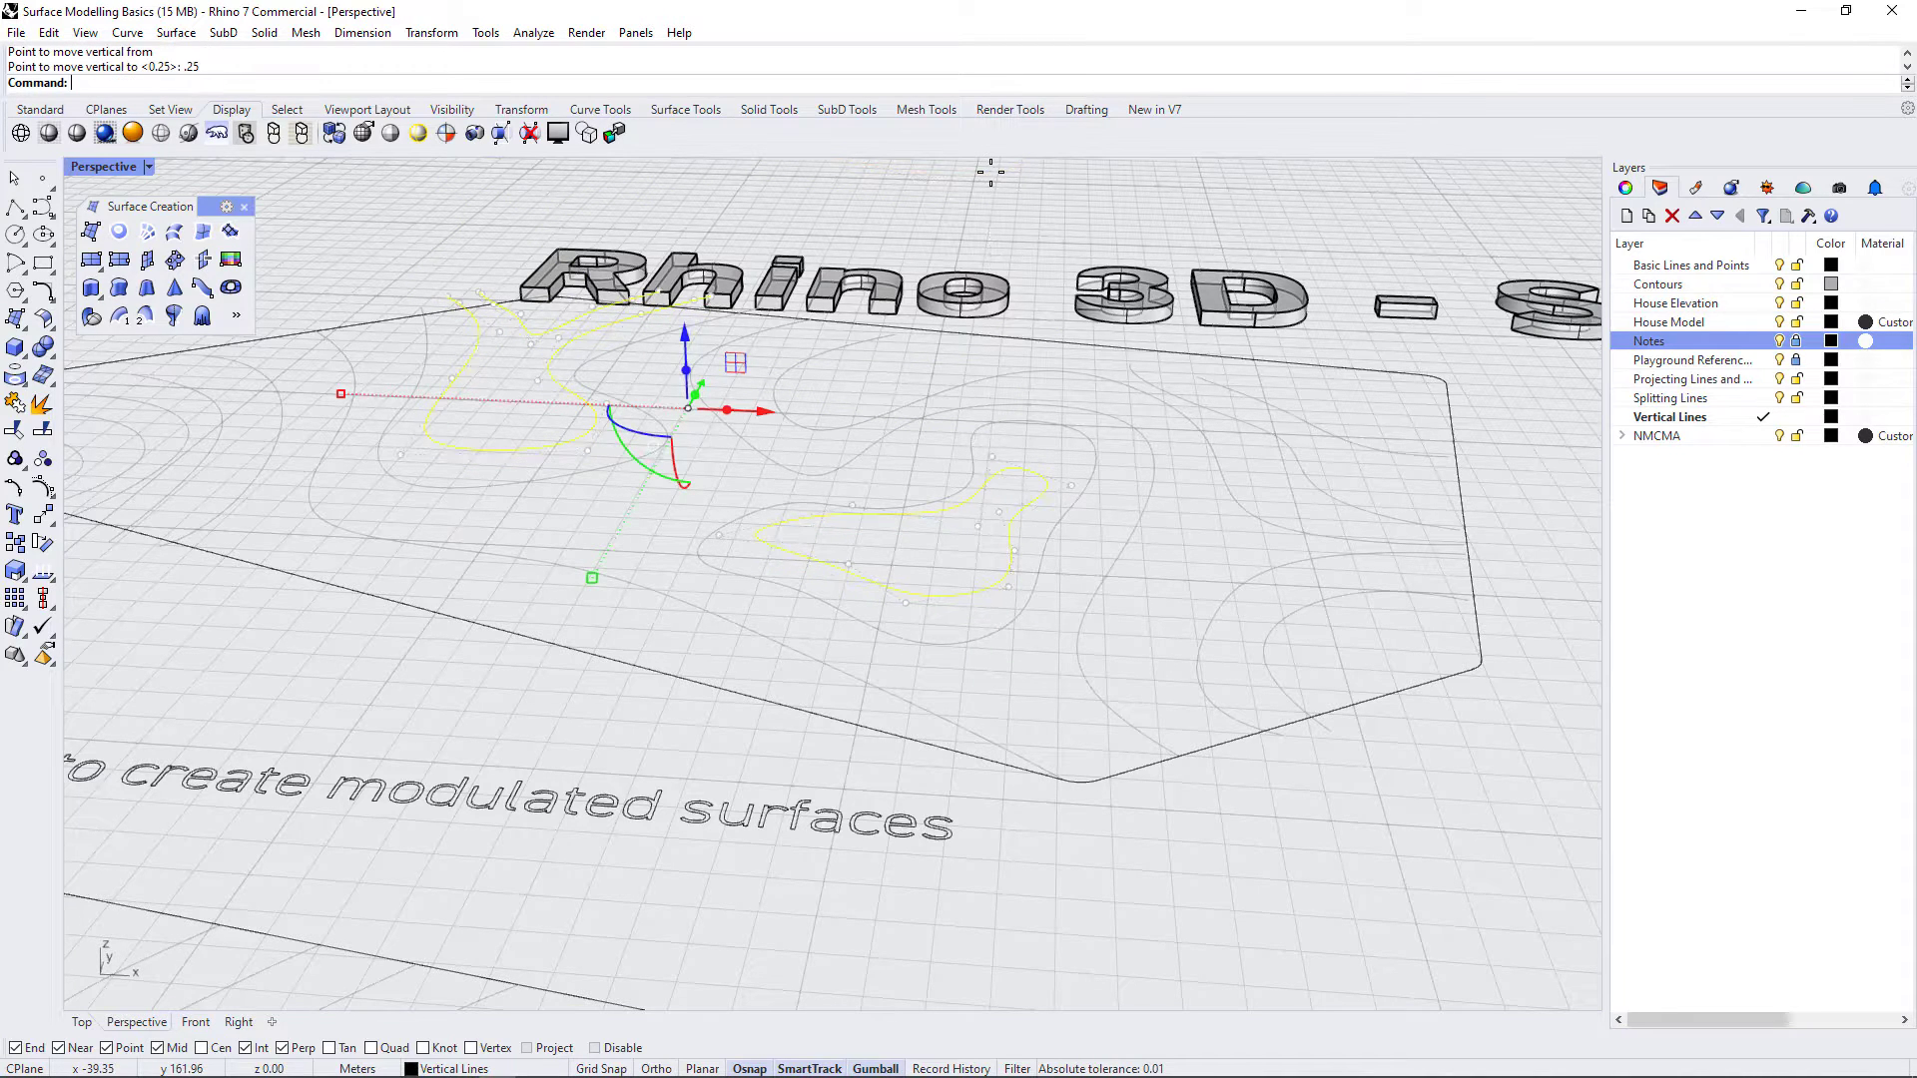
- Drop the outer curve and open contour, then lift the innermost loop a further 0.25
{"action": "left_click", "coordinate": [1047, 489], "text": "ctrl"}
{"action": "left_click", "coordinate": [593, 428], "text": "ctrl"}
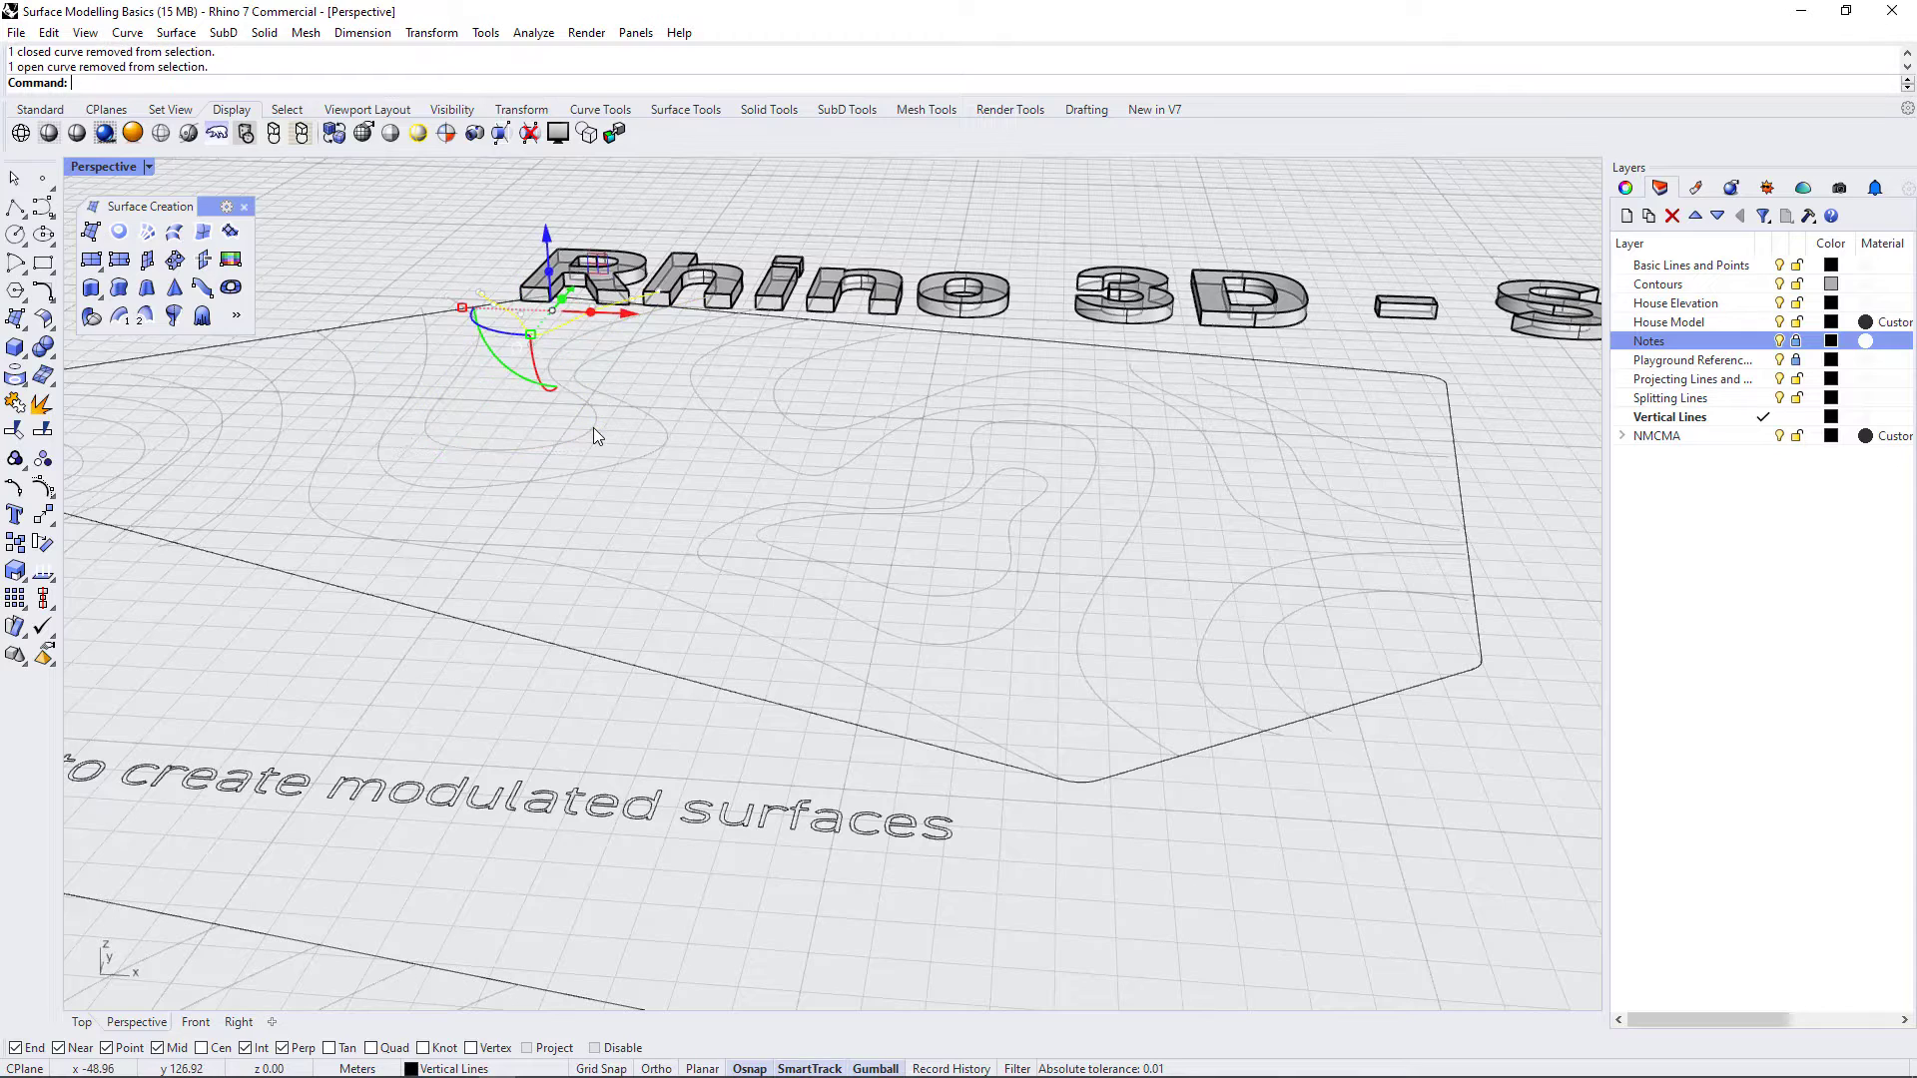
{"action": "type", "text": "M"}
{"action": "key", "text": "Return"}
{"action": "type", "text": "v"}
{"action": "key", "text": "Return"}
{"action": "left_click", "coordinate": [470, 293]}
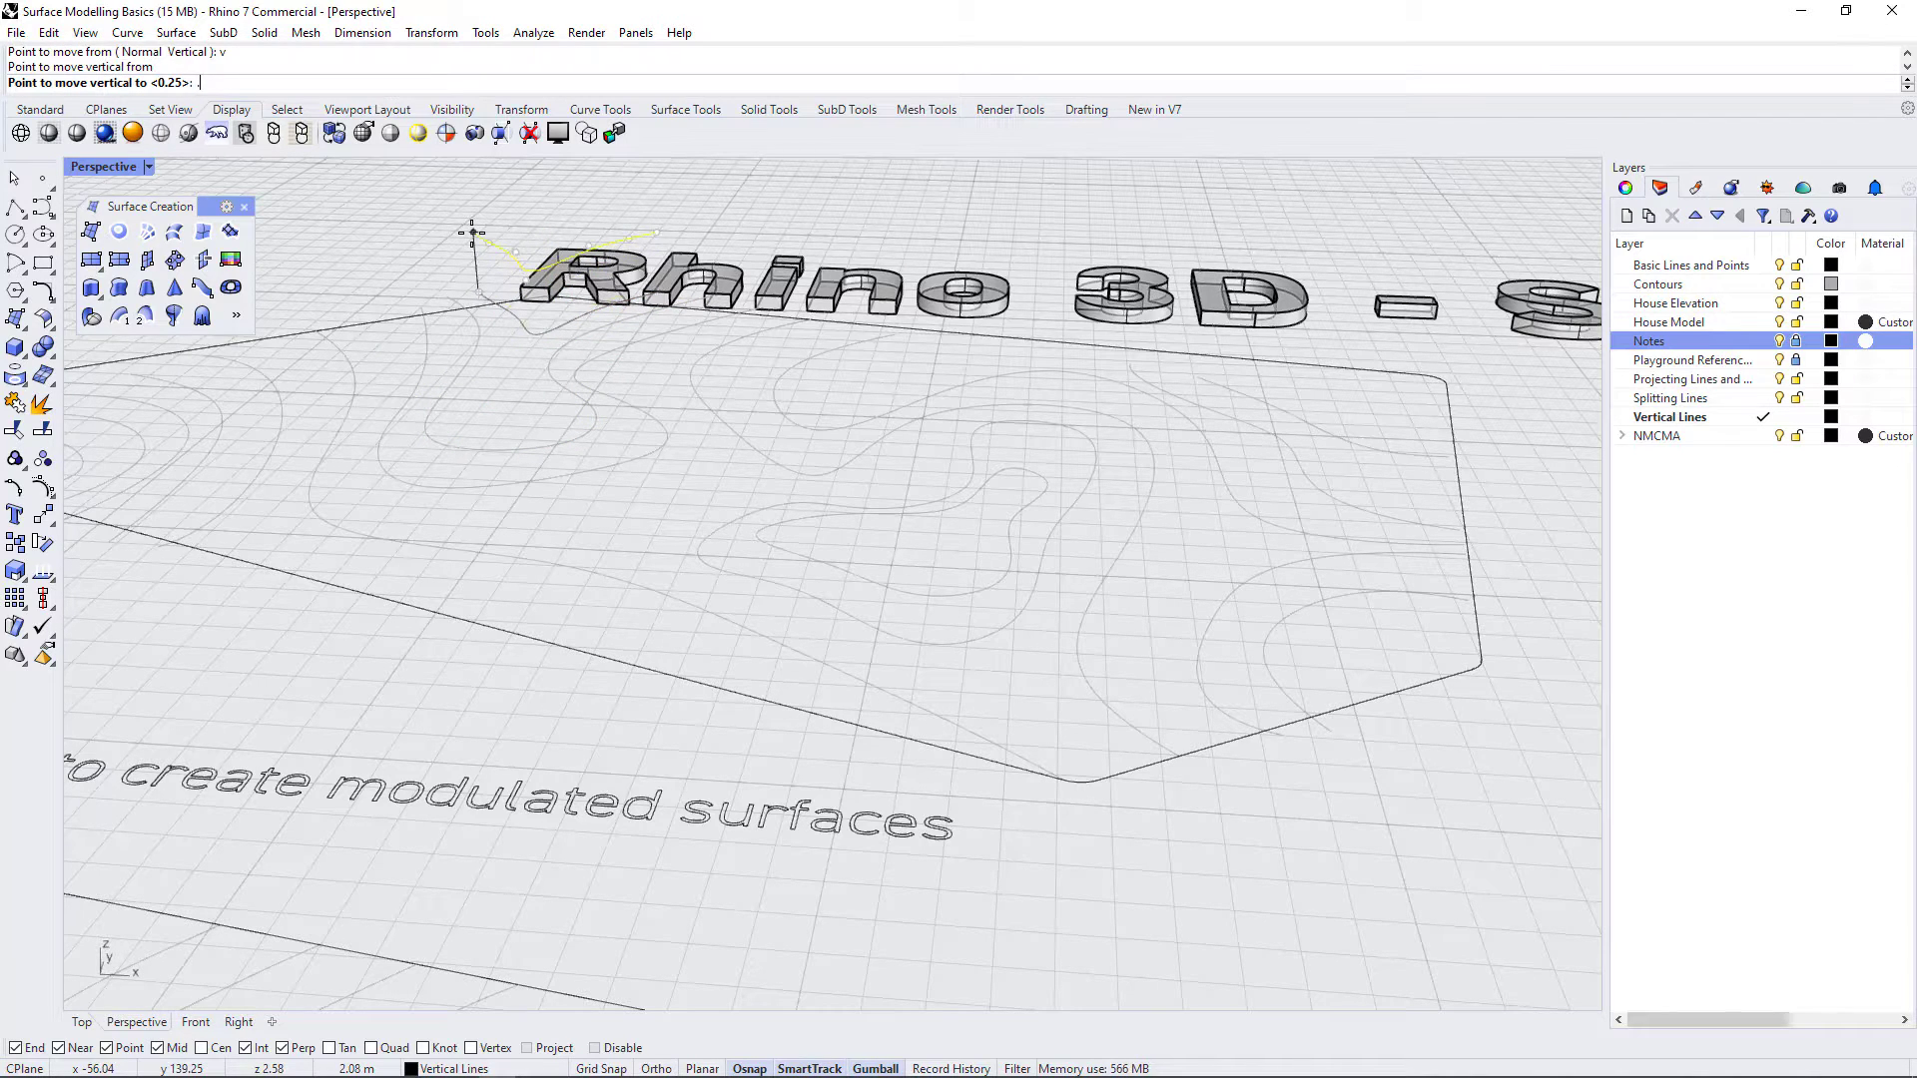
{"action": "type", "text": ".25"}
{"action": "key", "text": "Return"}
{"action": "key", "text": "Escape"}
{"action": "right_click_drag", "start_coordinate": [719, 427], "coordinate": [1335, 728]}
- Orbit over the site and maximize the Top plan view
{"action": "scroll", "coordinate": [1298, 714], "scroll_direction": "down", "scroll_amount": 3}
{"action": "right_click_drag", "start_coordinate": [1231, 681], "coordinate": [1378, 713]}
{"action": "right_click_drag", "start_coordinate": [1170, 730], "coordinate": [1295, 818]}
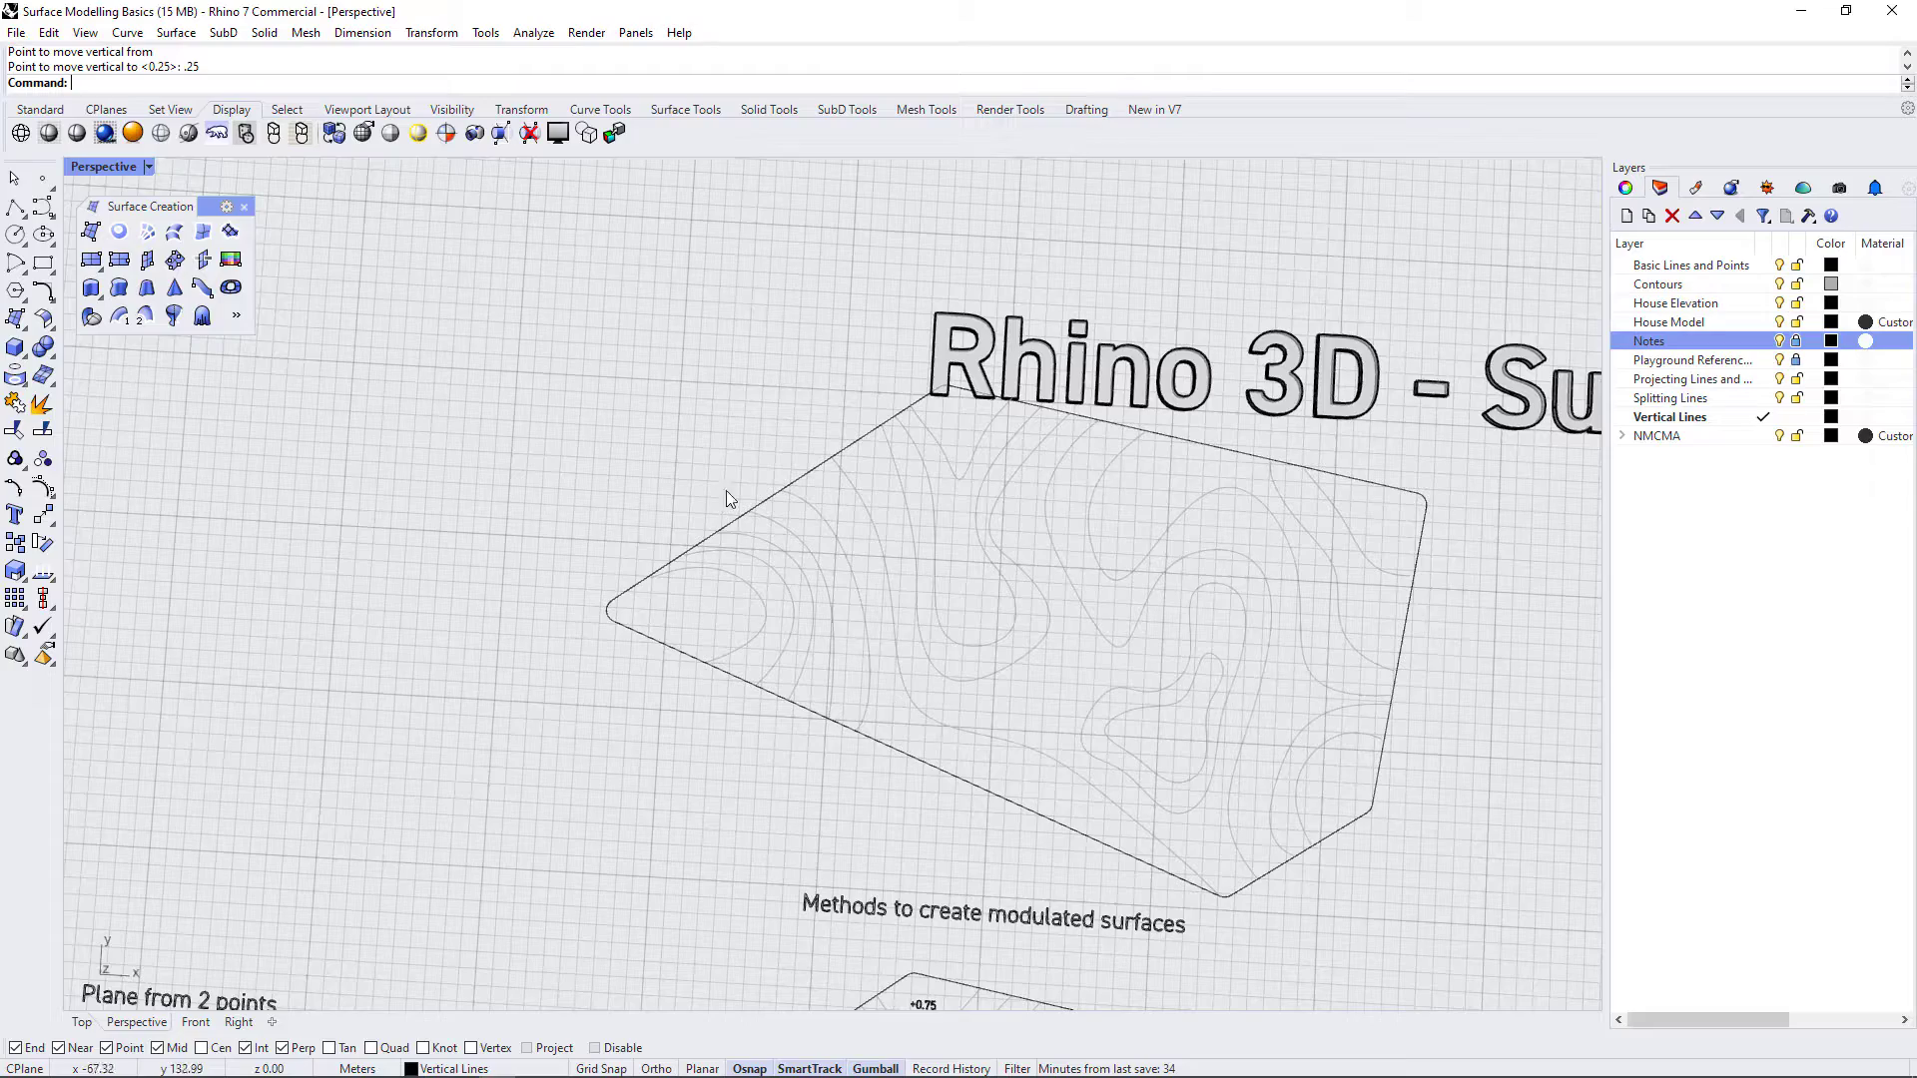
{"action": "scroll", "coordinate": [753, 501], "scroll_direction": "down", "scroll_amount": 2}
{"action": "scroll", "coordinate": [1027, 586], "scroll_direction": "up", "scroll_amount": 2}
{"action": "double_click", "coordinate": [111, 168]}
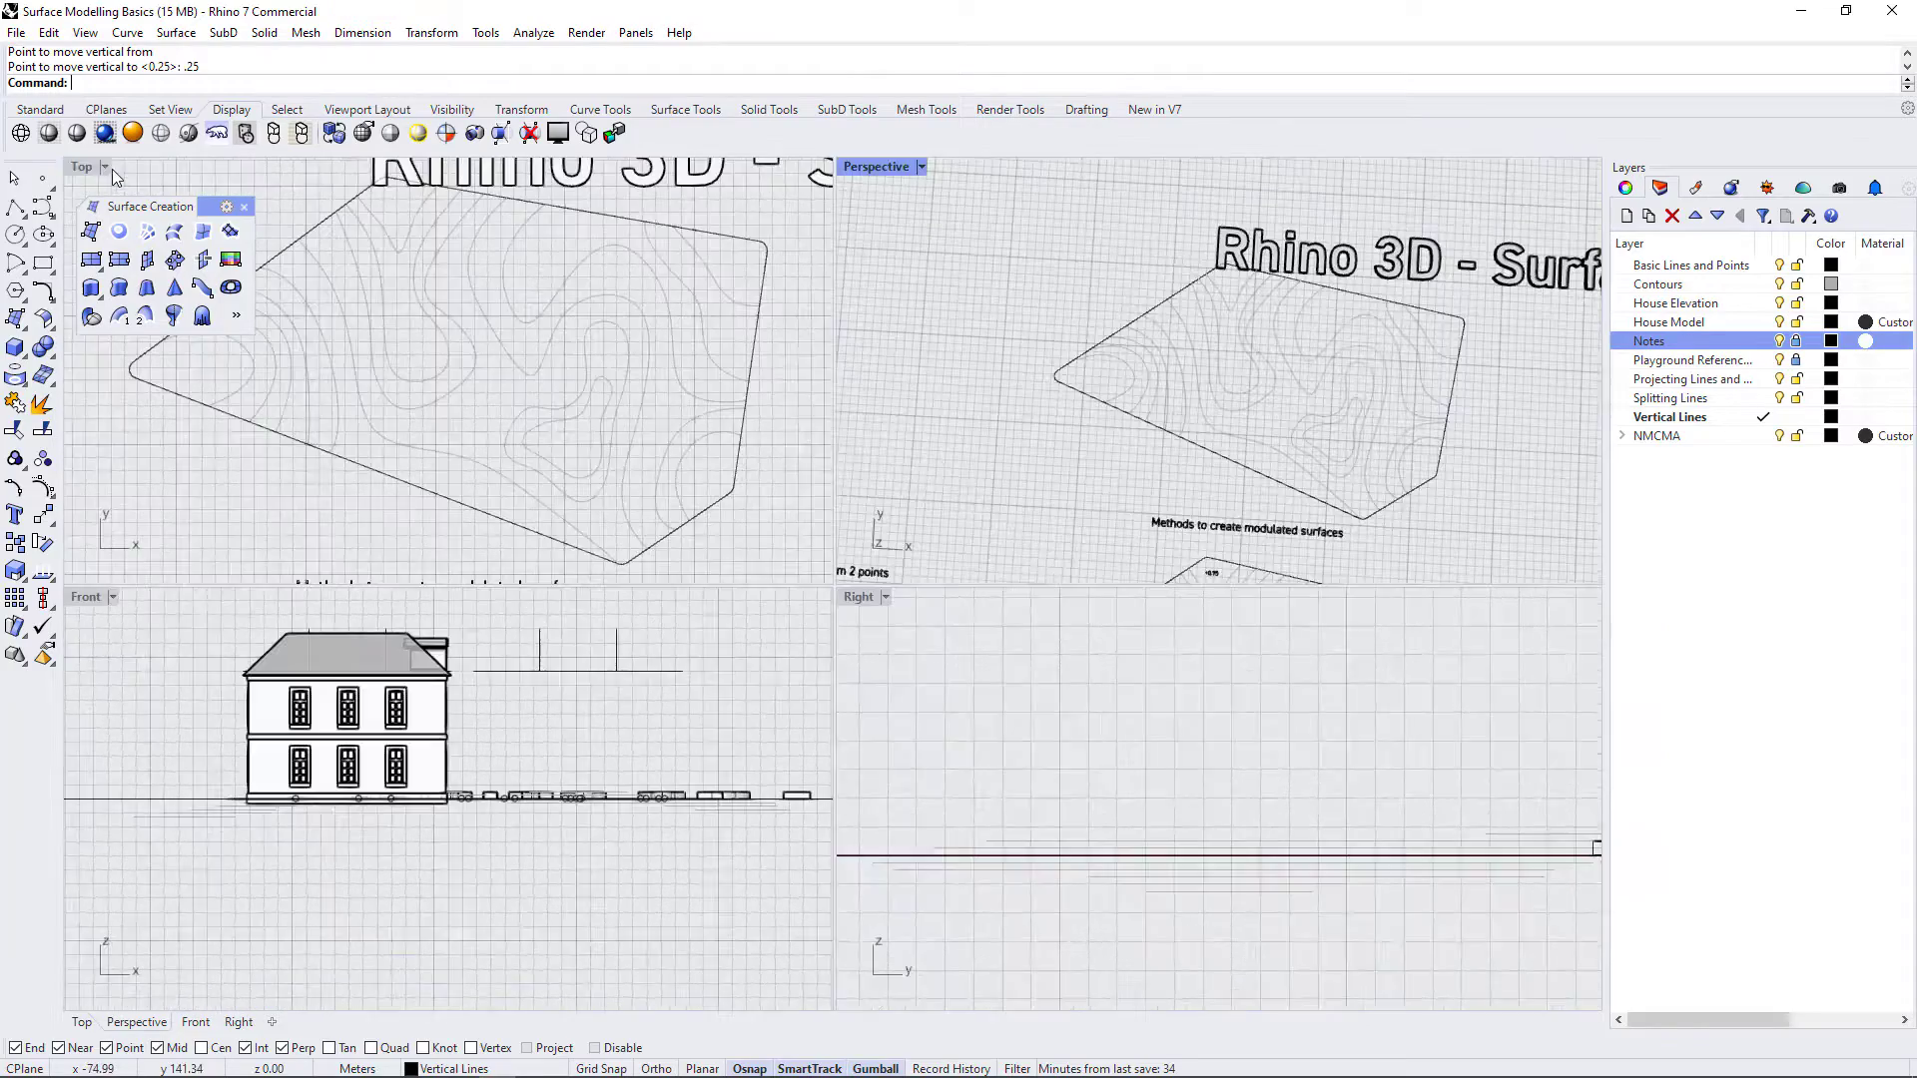
{"action": "double_click", "coordinate": [112, 168]}
{"action": "scroll", "coordinate": [1092, 535], "scroll_direction": "down", "scroll_amount": 3}
{"action": "scroll", "coordinate": [1112, 565], "scroll_direction": "up", "scroll_amount": 2}
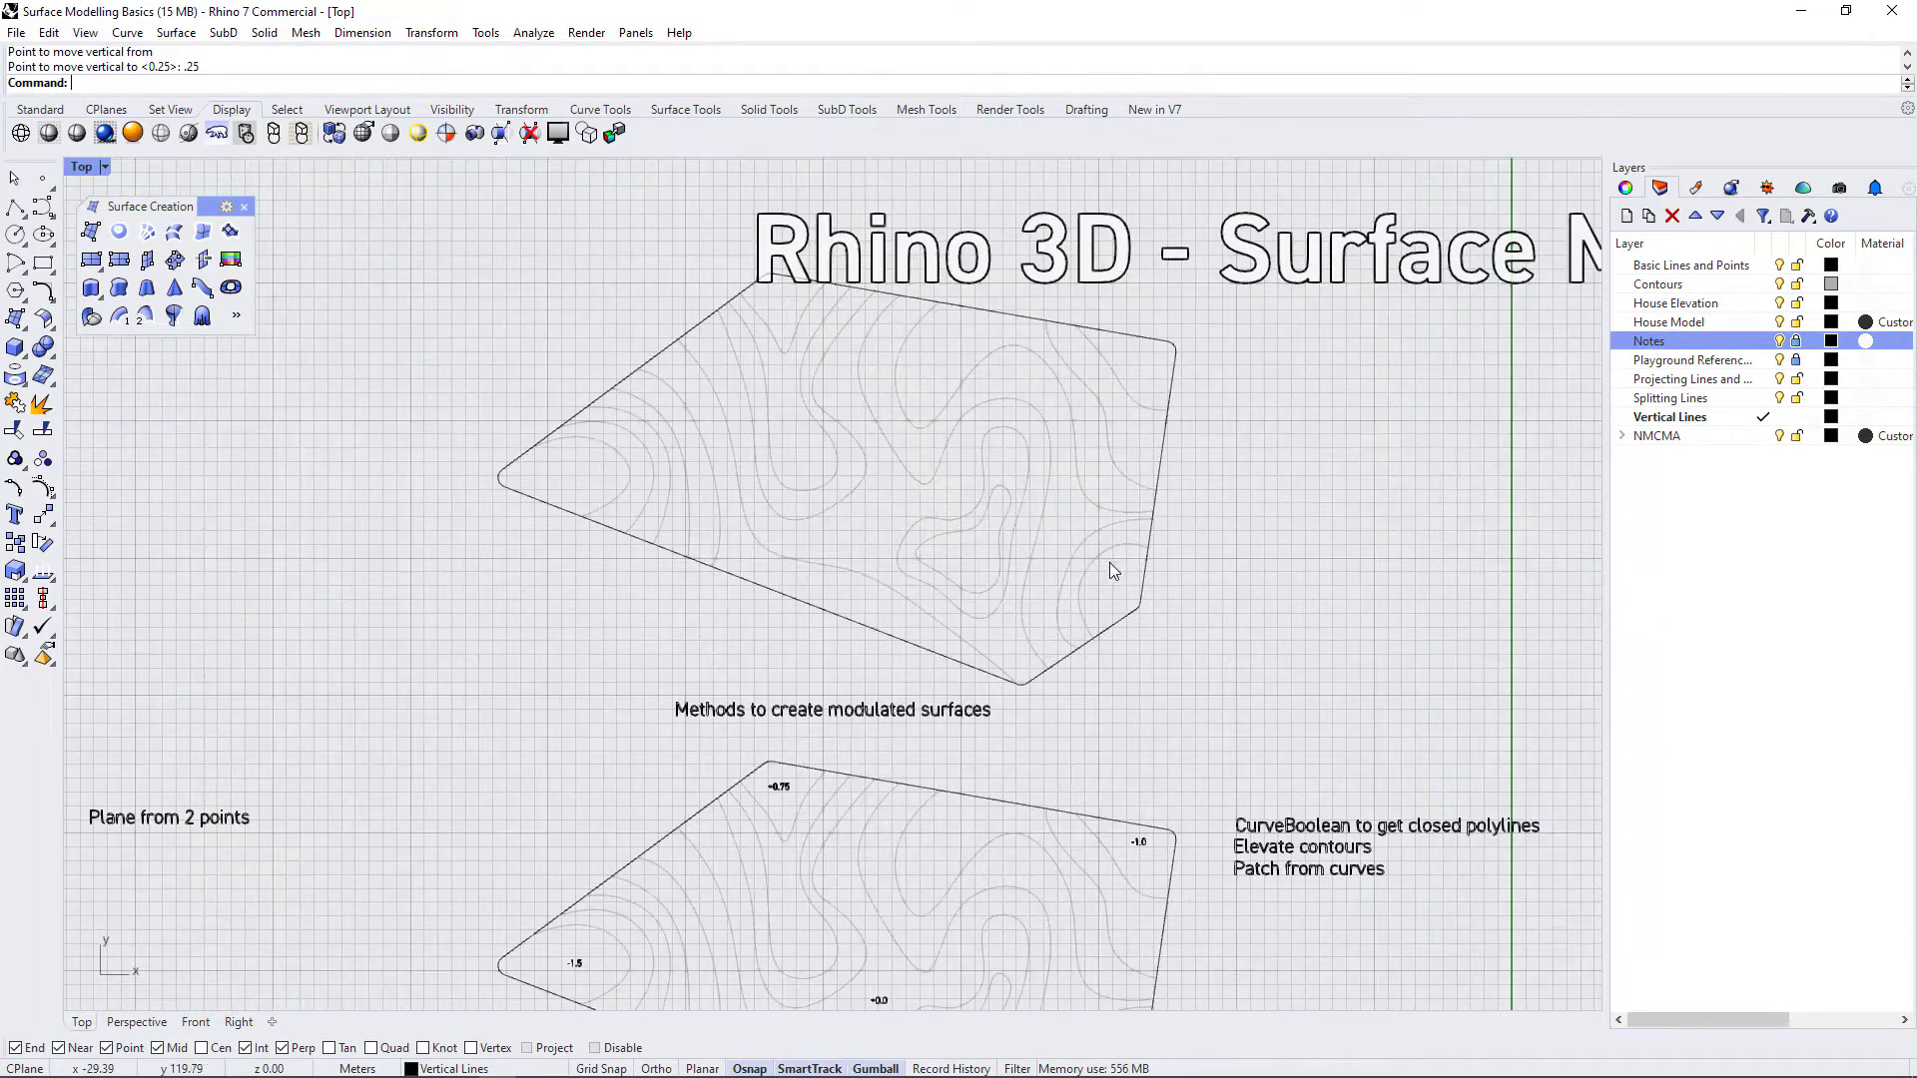
- Window-select the elevated contour curves and run Patch on them
{"action": "left_click_drag", "start_coordinate": [1111, 584], "coordinate": [775, 339]}
{"action": "left_click_drag", "start_coordinate": [721, 449], "coordinate": [620, 409], "text": "shift"}
{"action": "left_click", "coordinate": [615, 457], "text": "shift"}
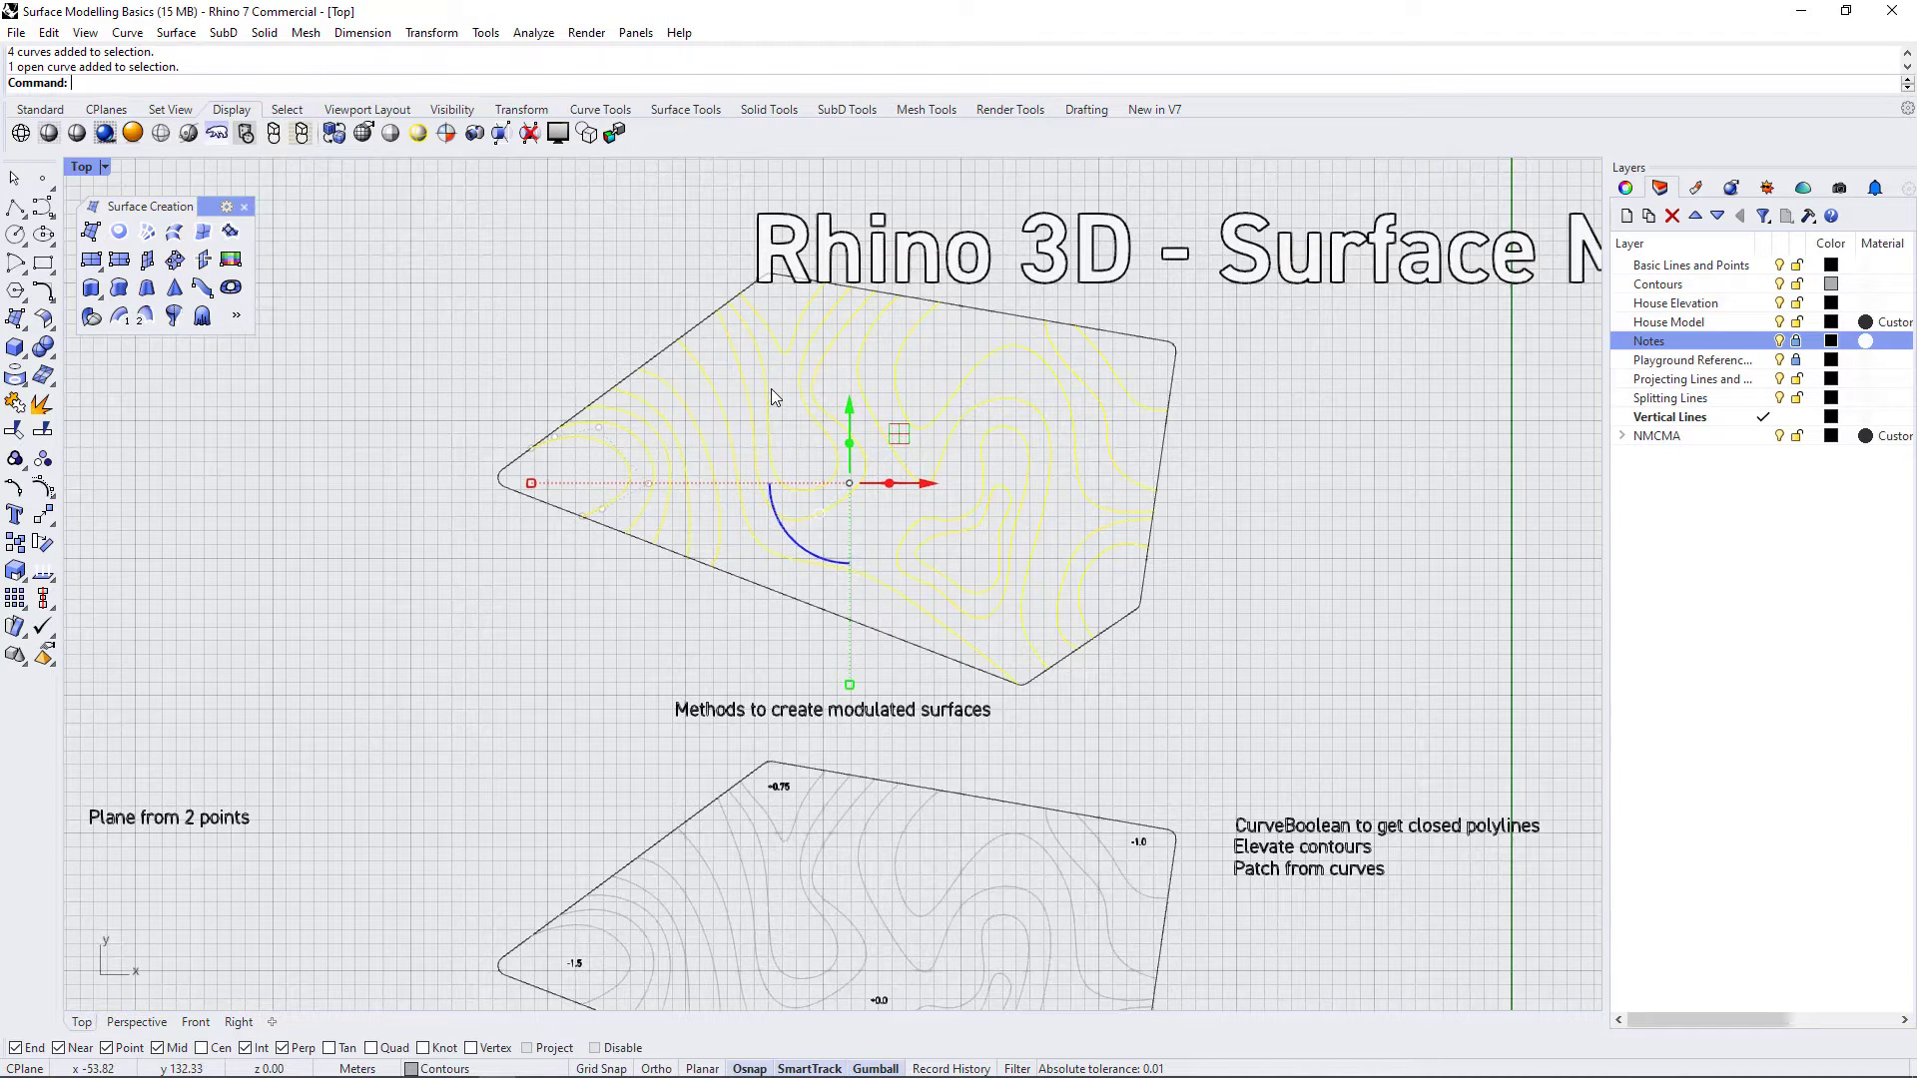
{"action": "type", "text": "Patch"}
{"action": "key", "text": "Return"}
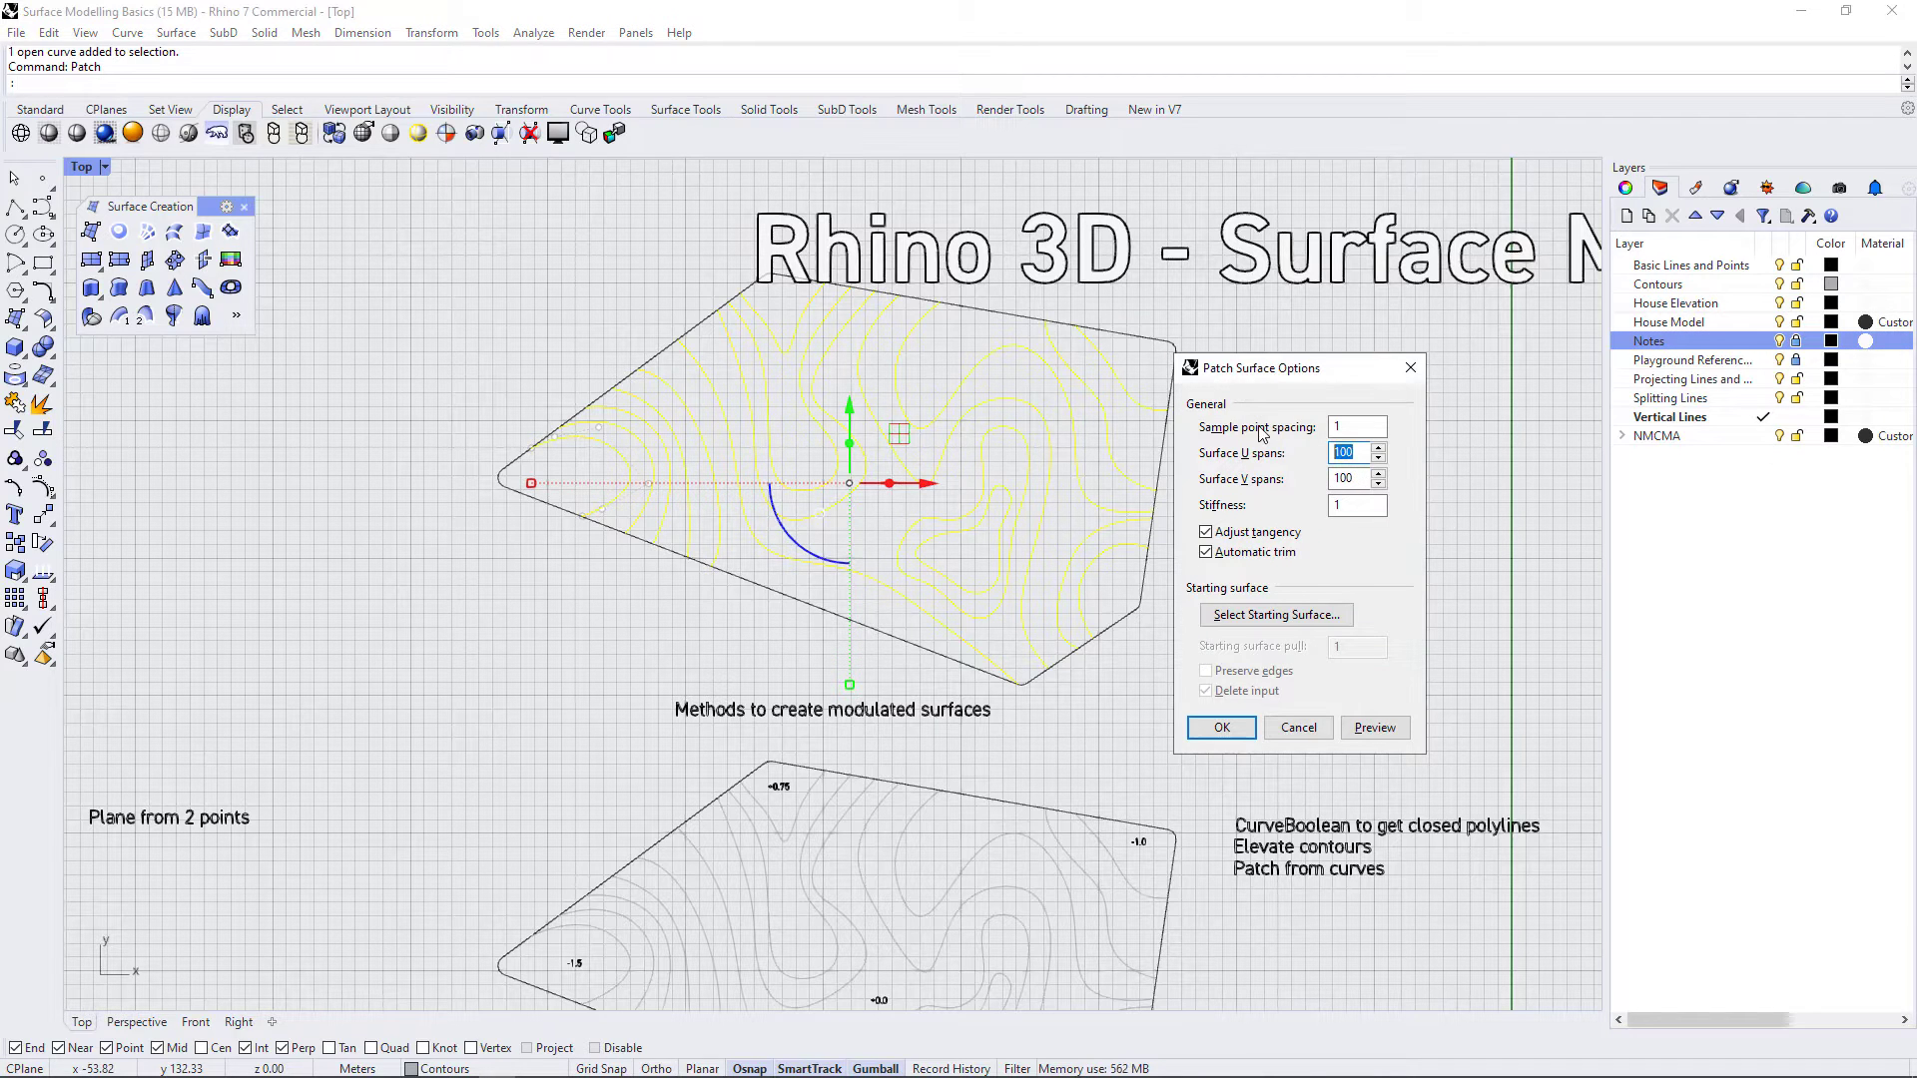
- Preview a 10-span patch that covers only one contour loop, then cancel it
{"action": "double_click", "coordinate": [1348, 478]}
{"action": "type", "text": "10"}
{"action": "left_click", "coordinate": [1355, 510]}
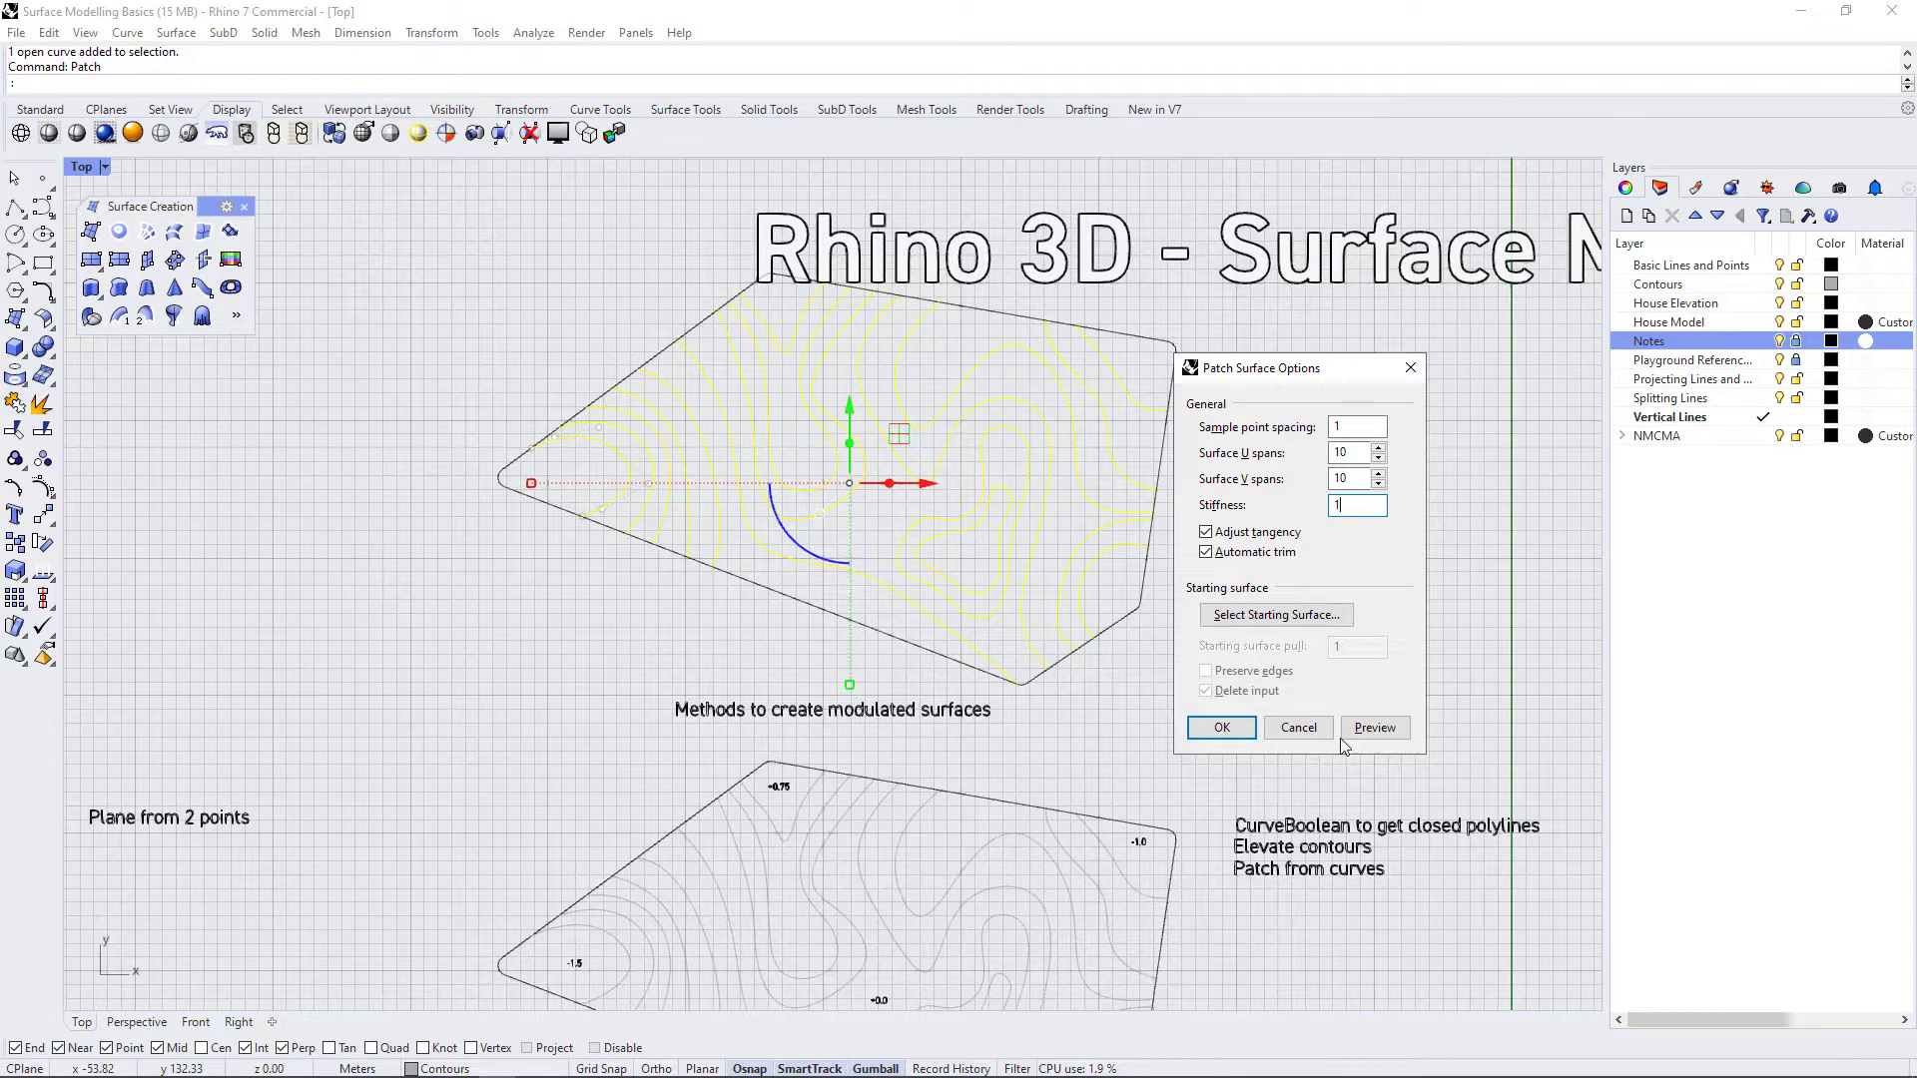
{"action": "left_click", "coordinate": [1383, 732]}
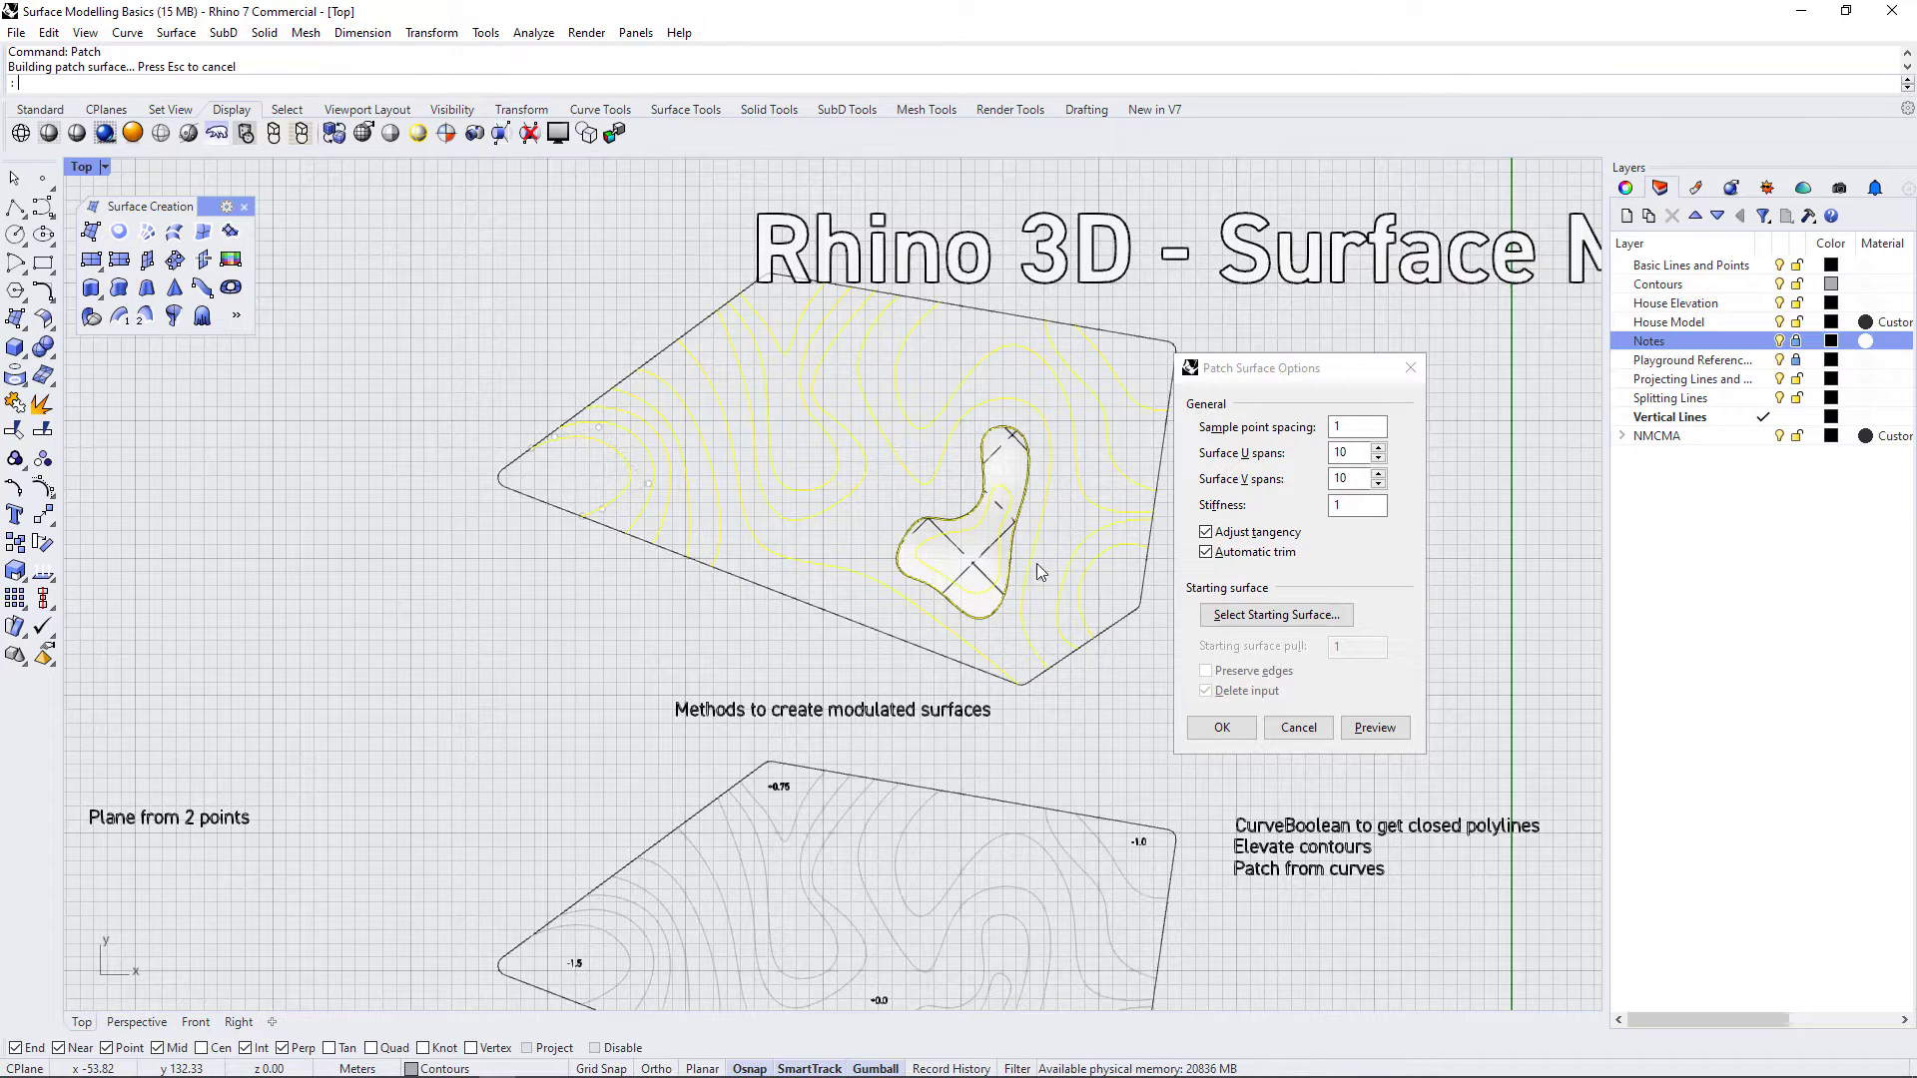
{"action": "left_click", "coordinate": [1299, 727]}
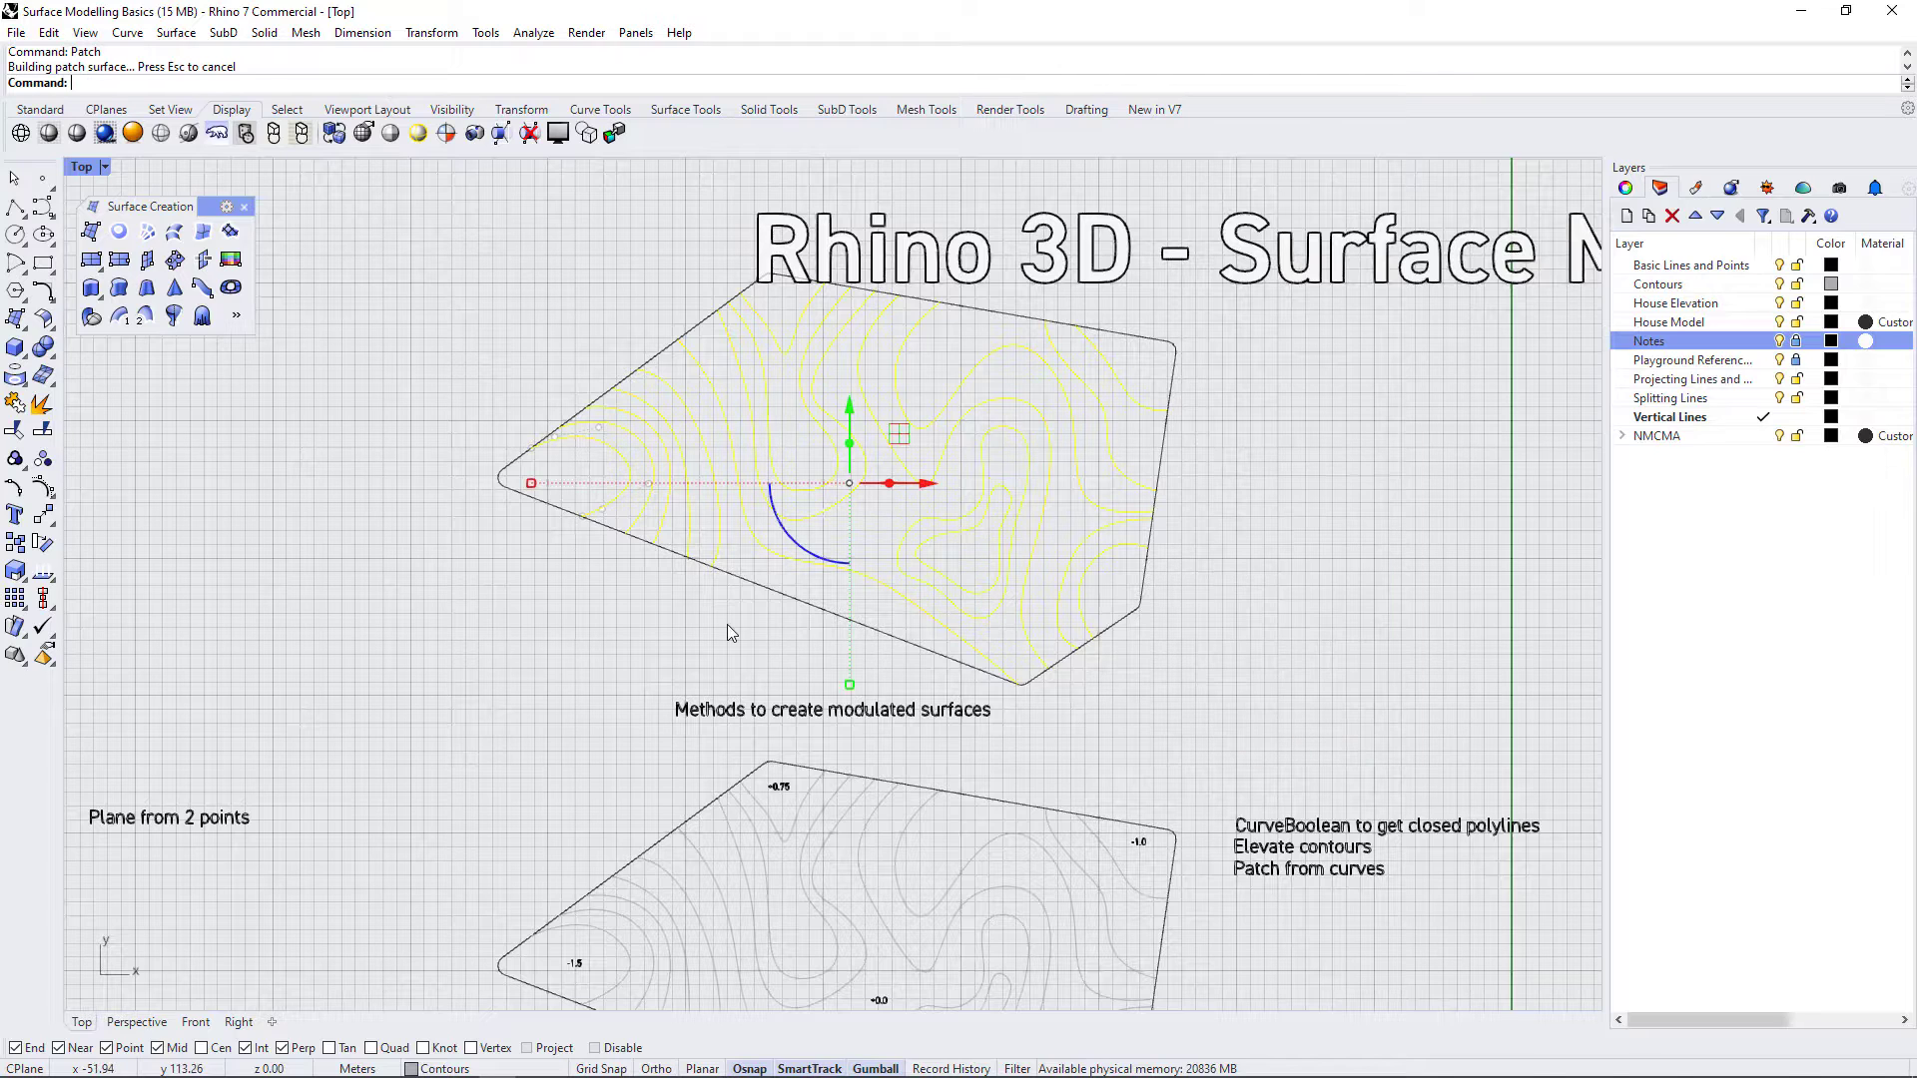
- Add the site outline and preview the patch at 10 U and 10 V spans
{"action": "left_click", "coordinate": [978, 311]}
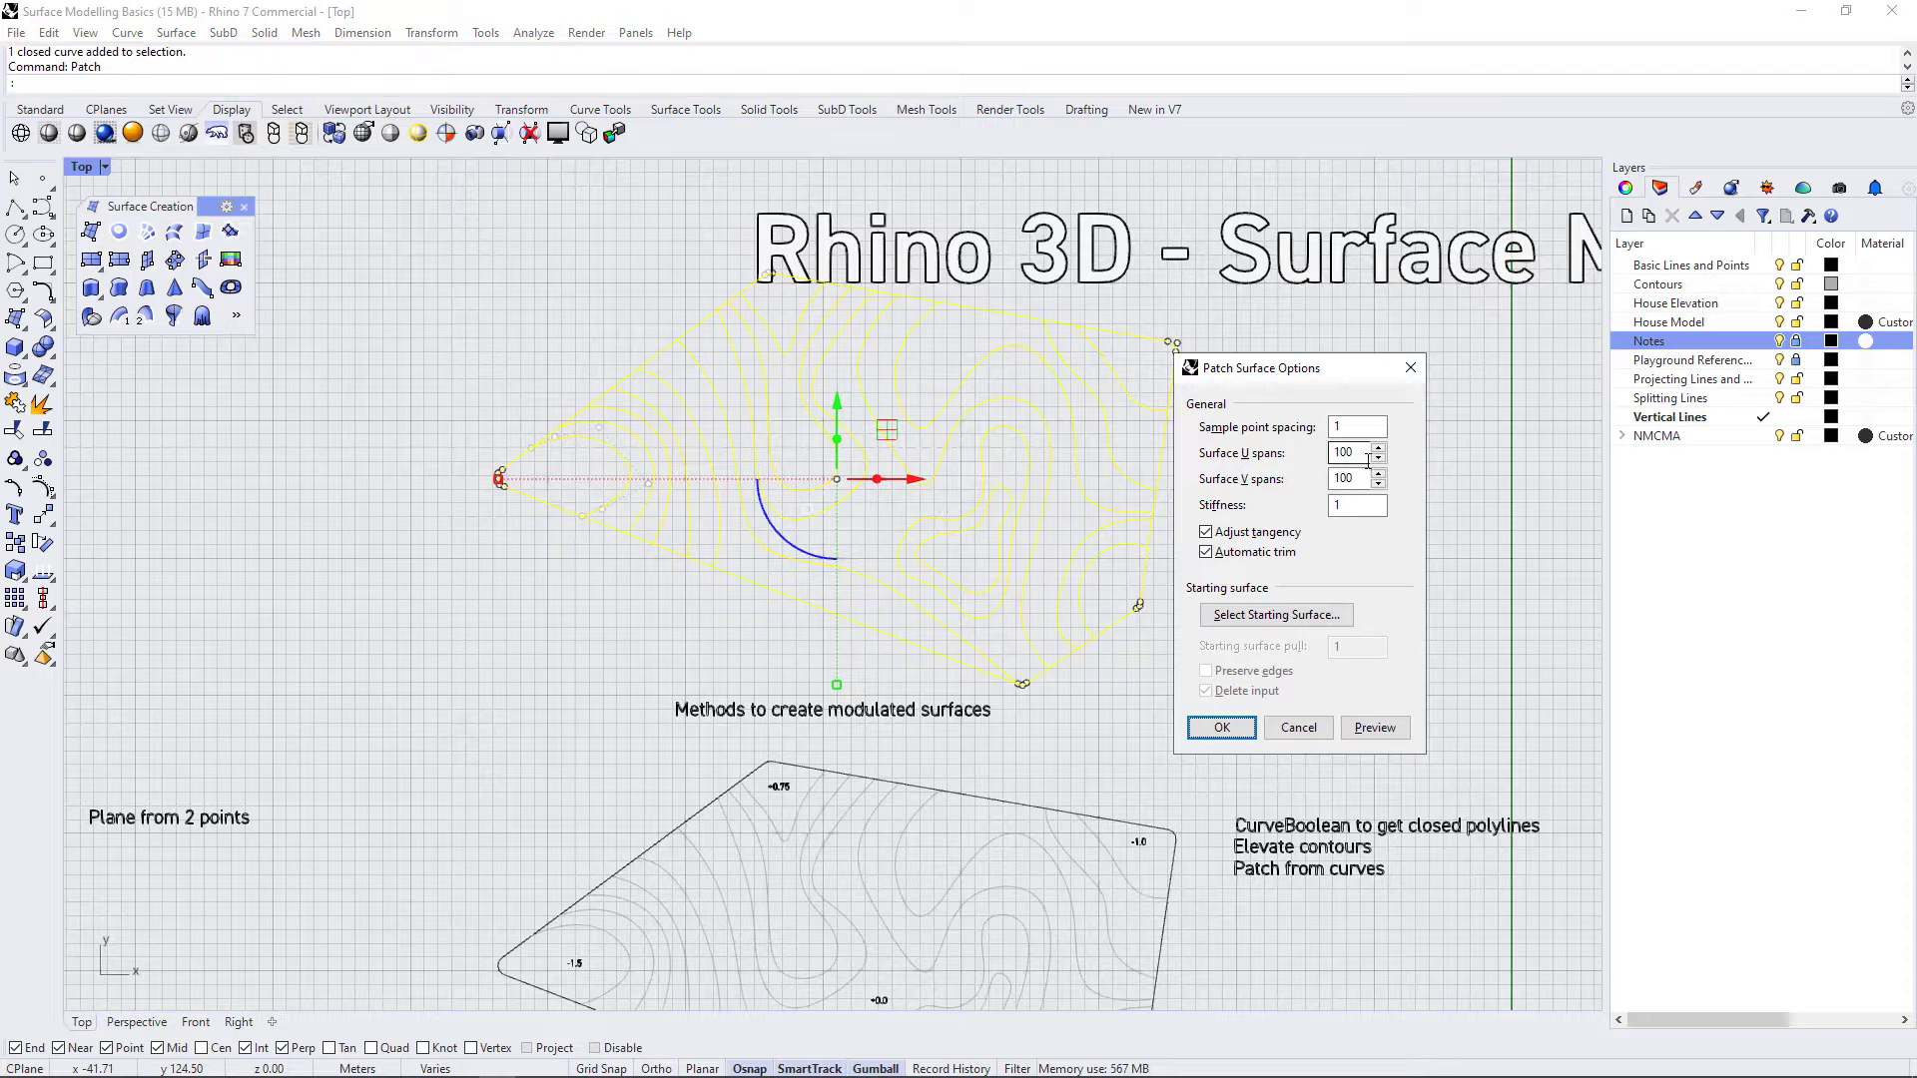
{"action": "double_click", "coordinate": [1368, 454]}
{"action": "type", "text": "10"}
{"action": "key", "text": "Tab"}
{"action": "type", "text": "10"}
{"action": "key", "text": "Tab"}
{"action": "left_click", "coordinate": [1375, 727]}
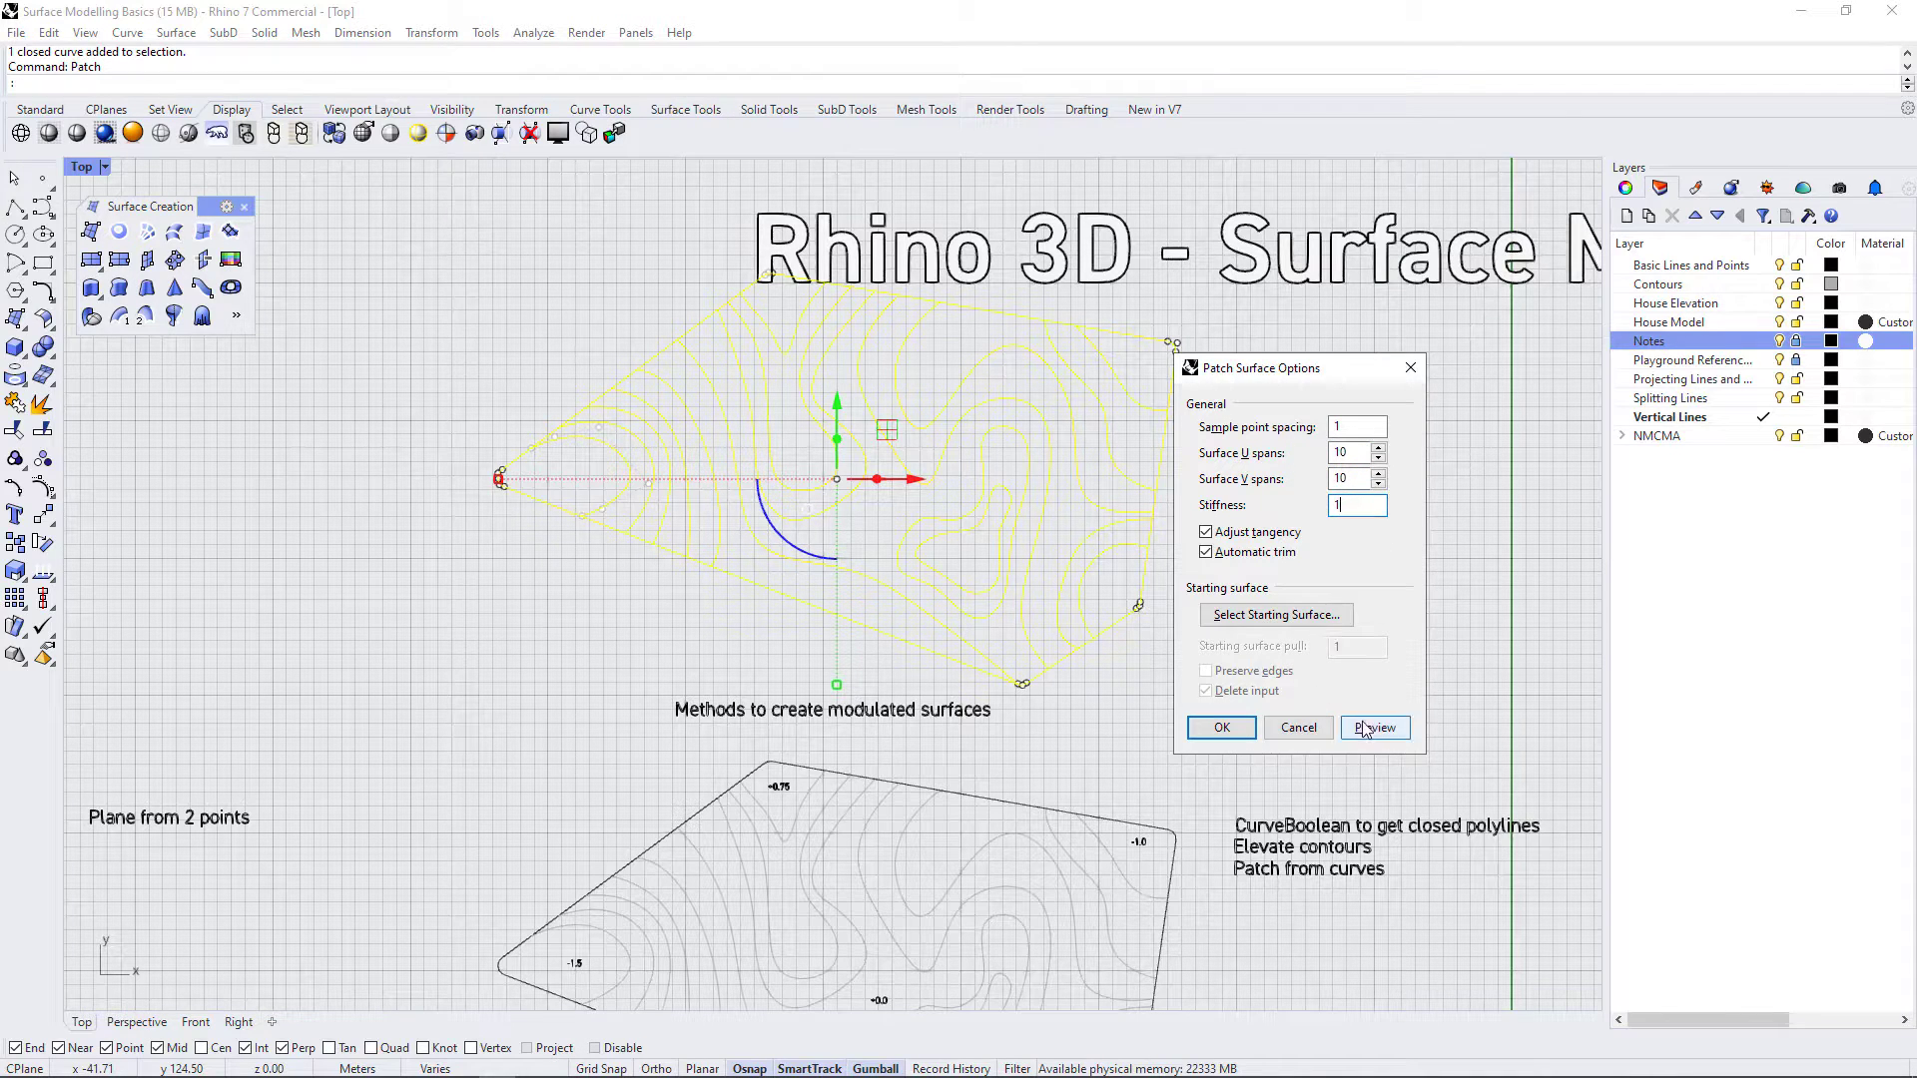
- Maximize the Perspective view and orbit to inspect the 10-span patch in 3D
{"action": "double_click", "coordinate": [86, 167]}
{"action": "double_click", "coordinate": [870, 167]}
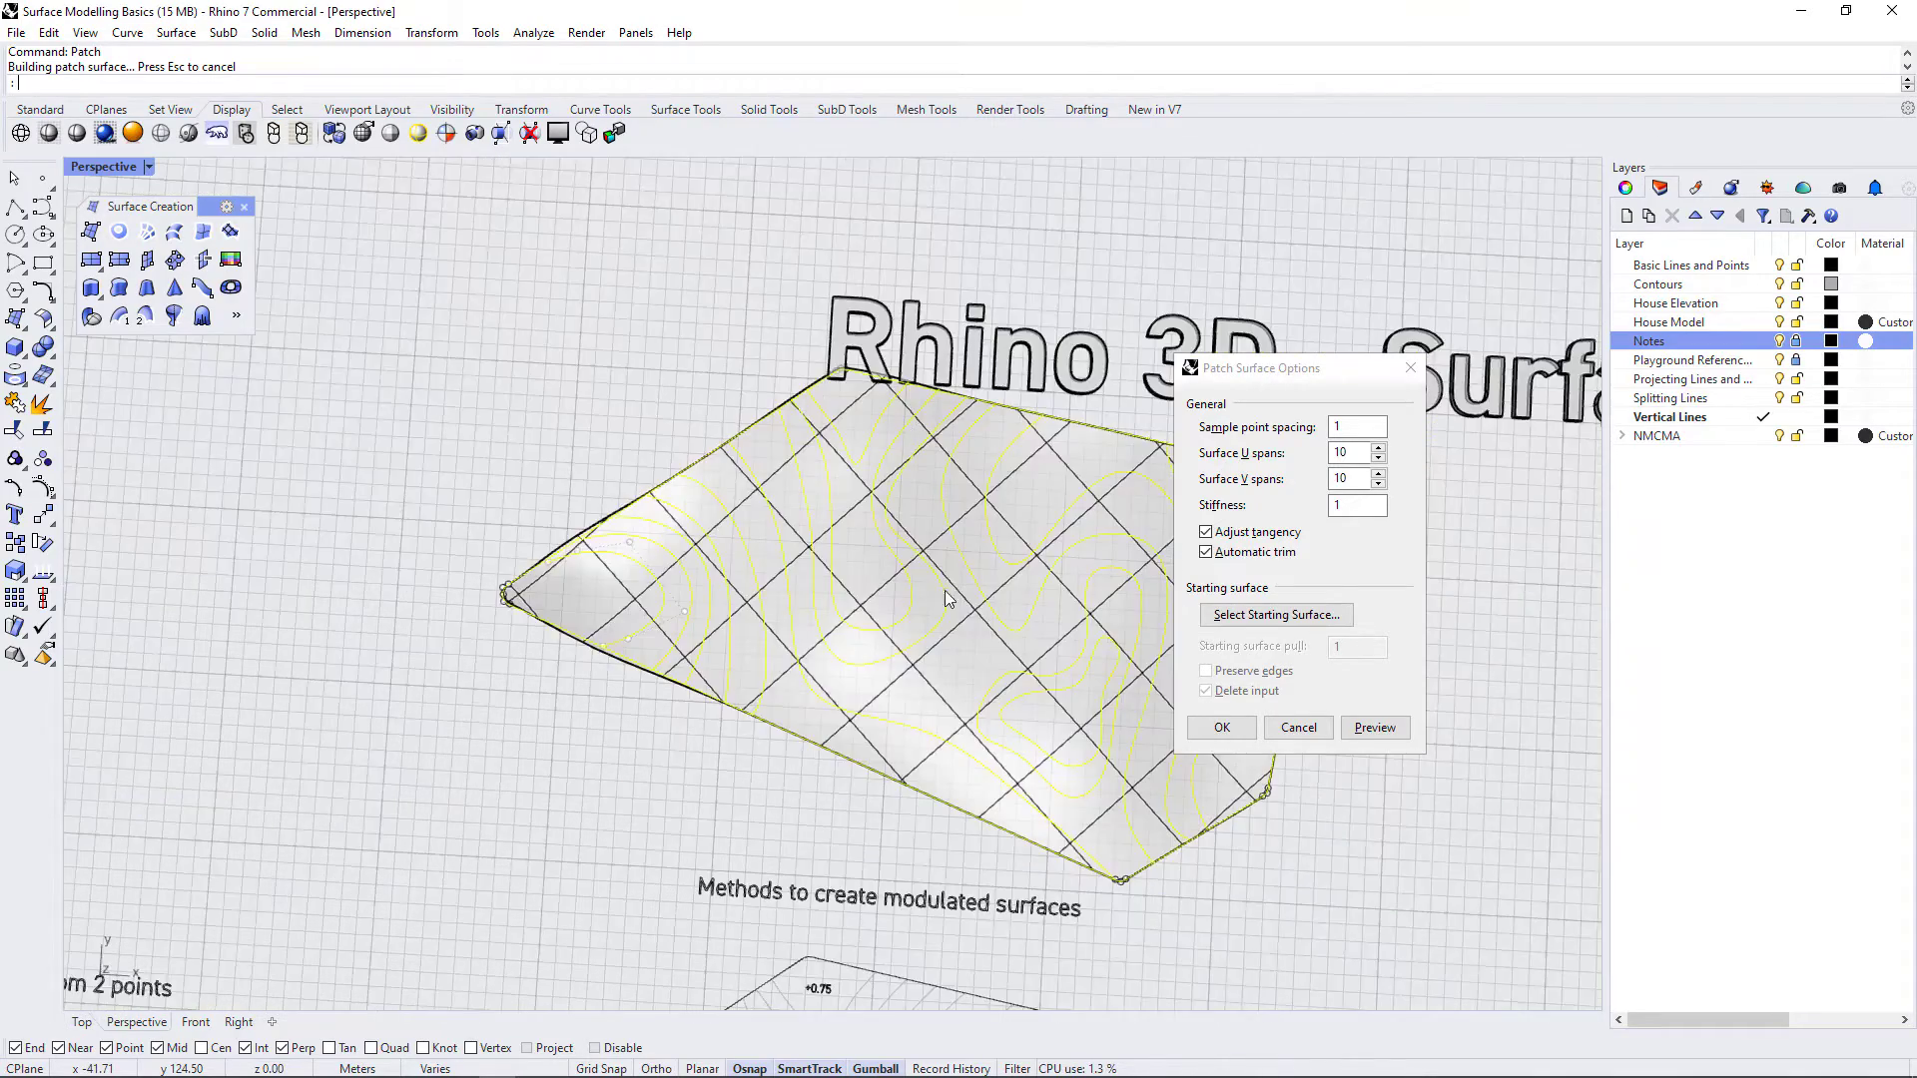
{"action": "right_click_drag", "start_coordinate": [945, 595], "coordinate": [759, 759]}
{"action": "scroll", "coordinate": [905, 711], "scroll_direction": "up", "scroll_amount": 5}
{"action": "scroll", "coordinate": [759, 759], "scroll_direction": "up", "scroll_amount": 3}
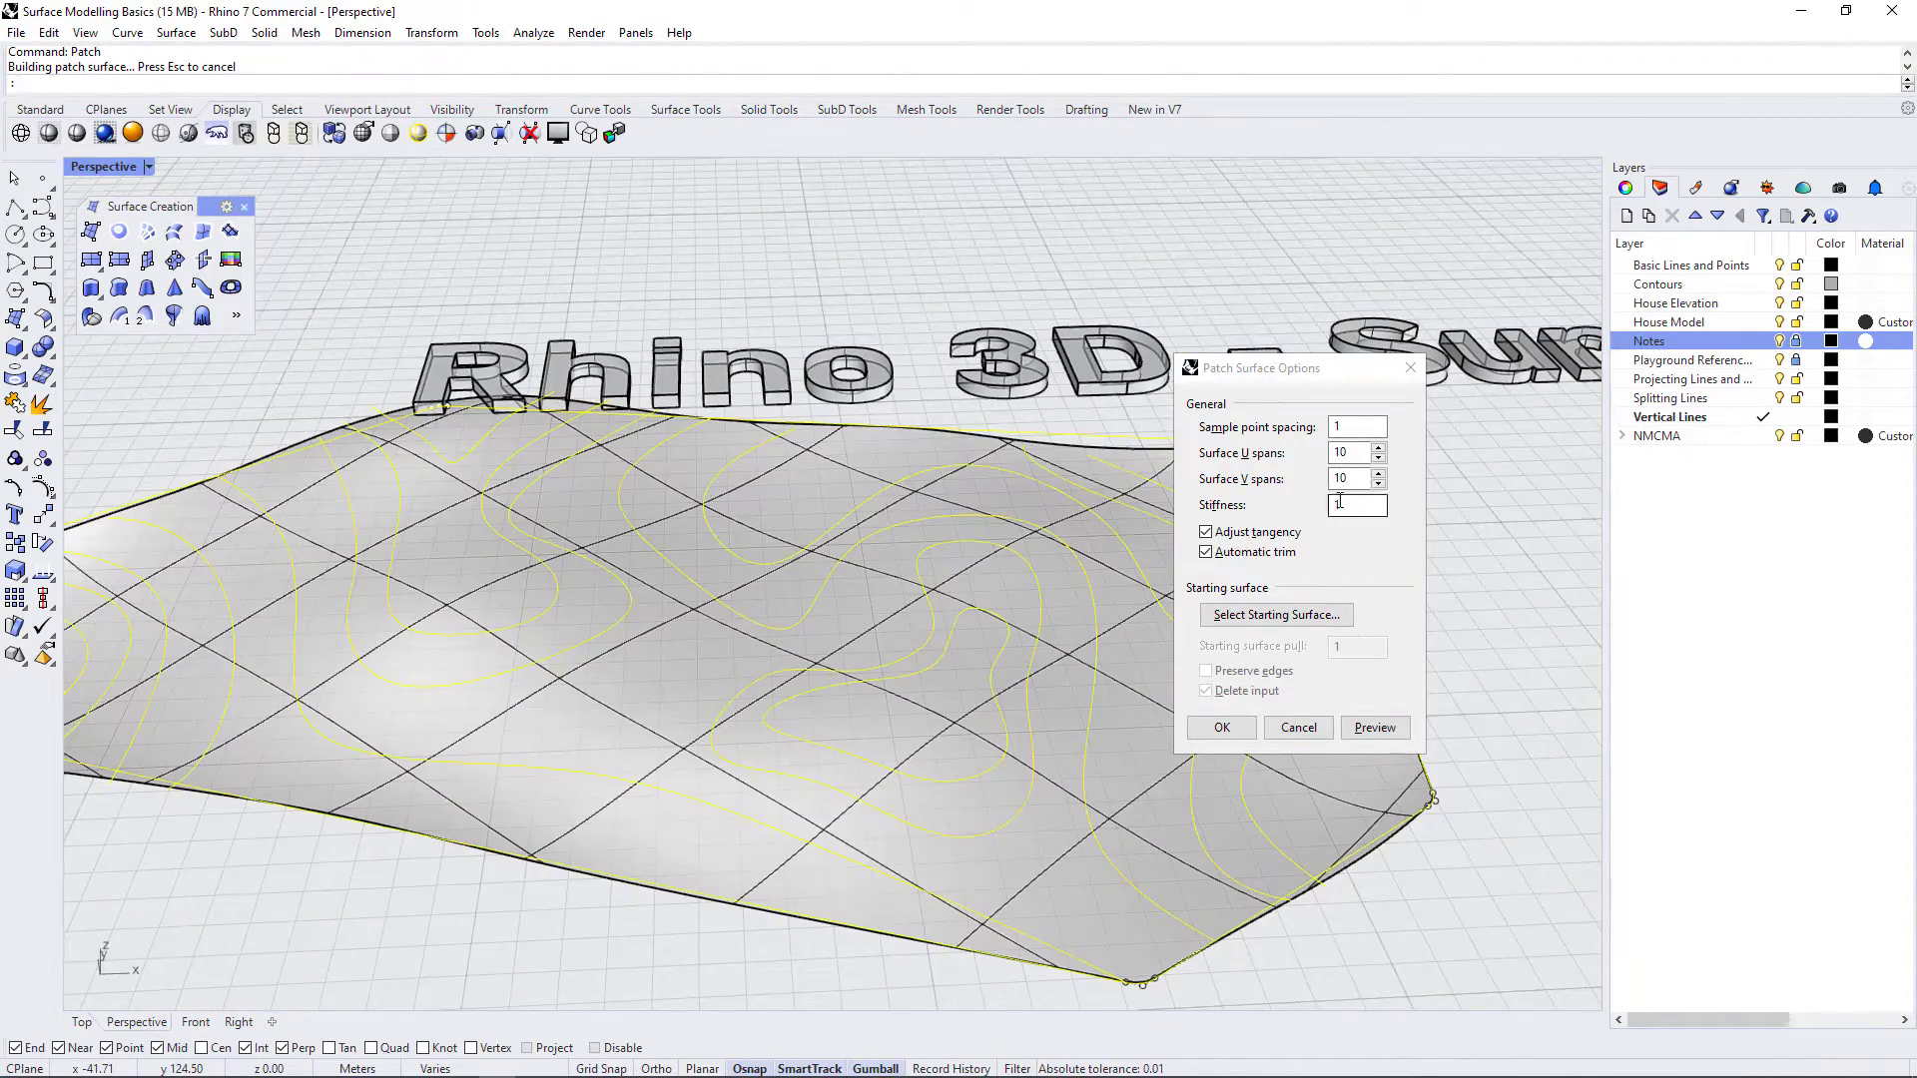
{"action": "double_click", "coordinate": [1343, 452]}
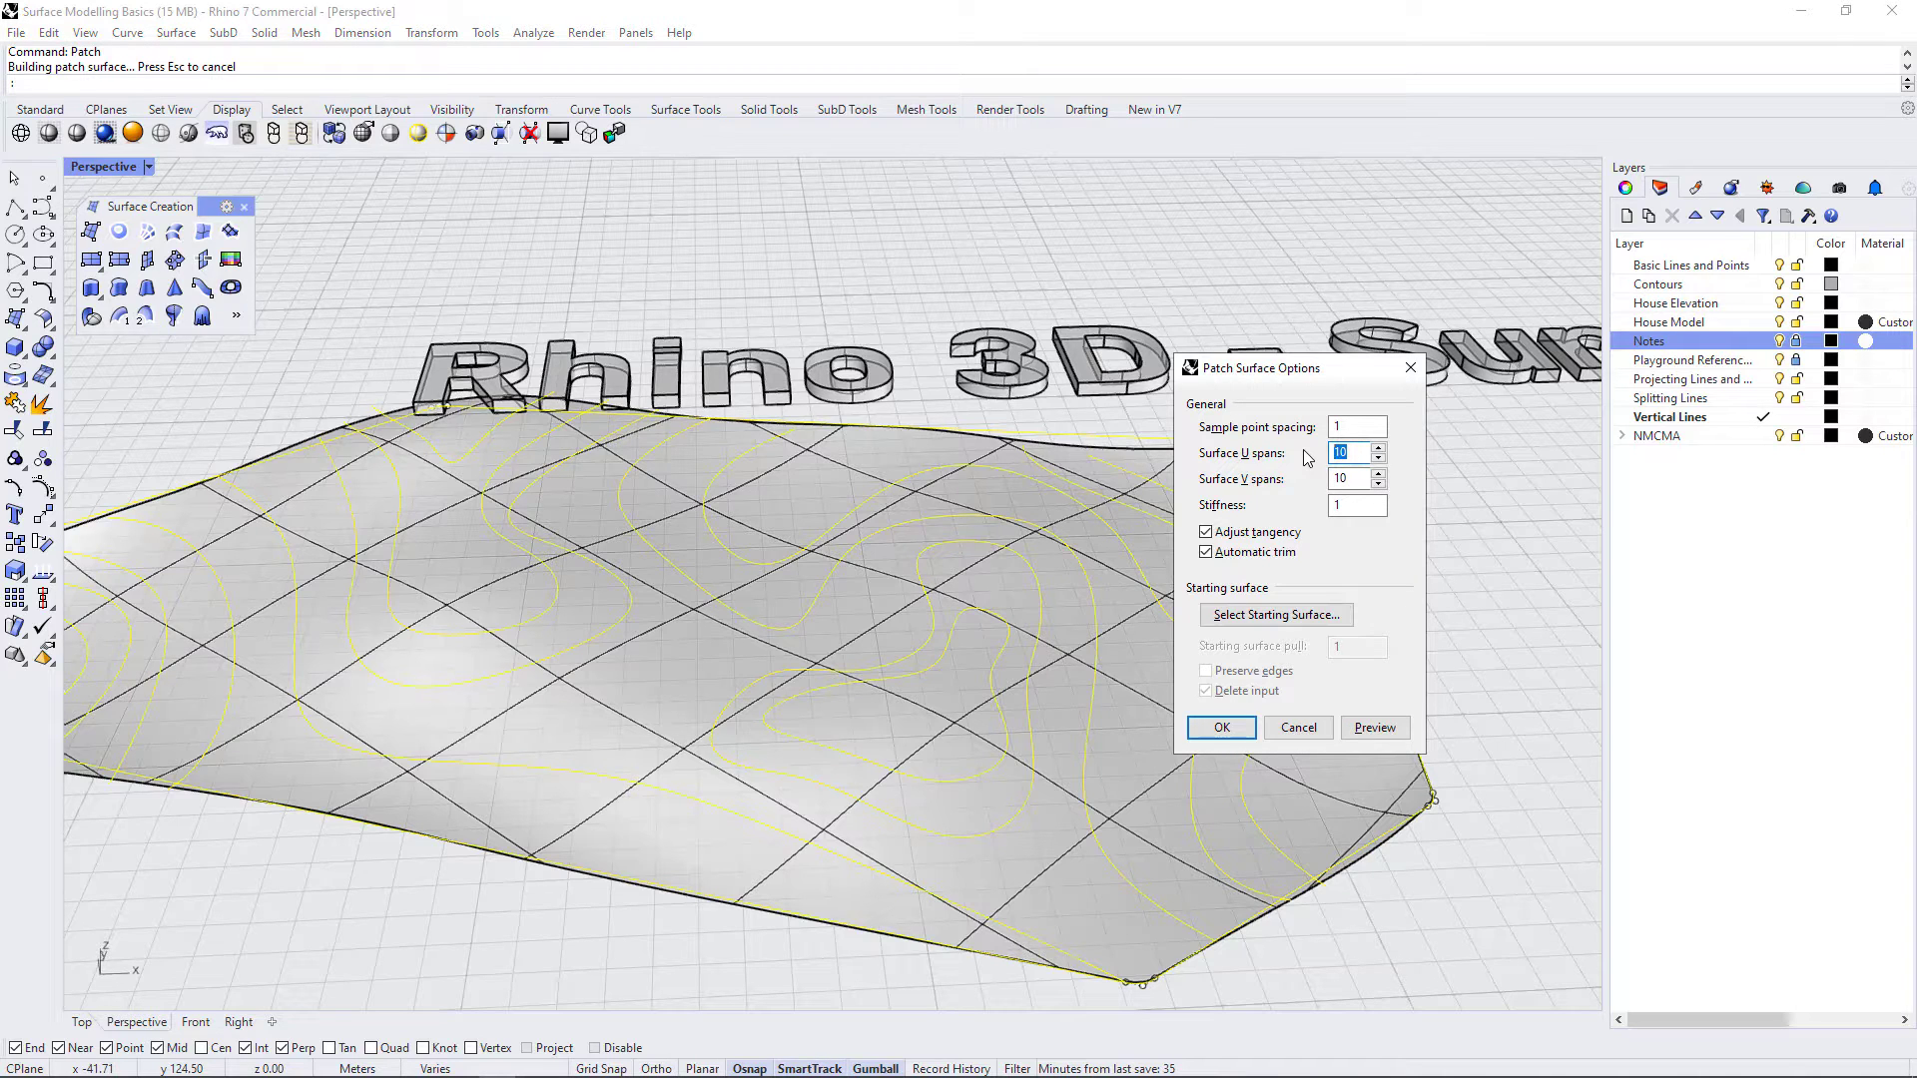
- Set the spans to 25 and preview, orbiting to check the denser patch's relief
{"action": "type", "text": "25"}
{"action": "left_click", "coordinate": [1355, 515]}
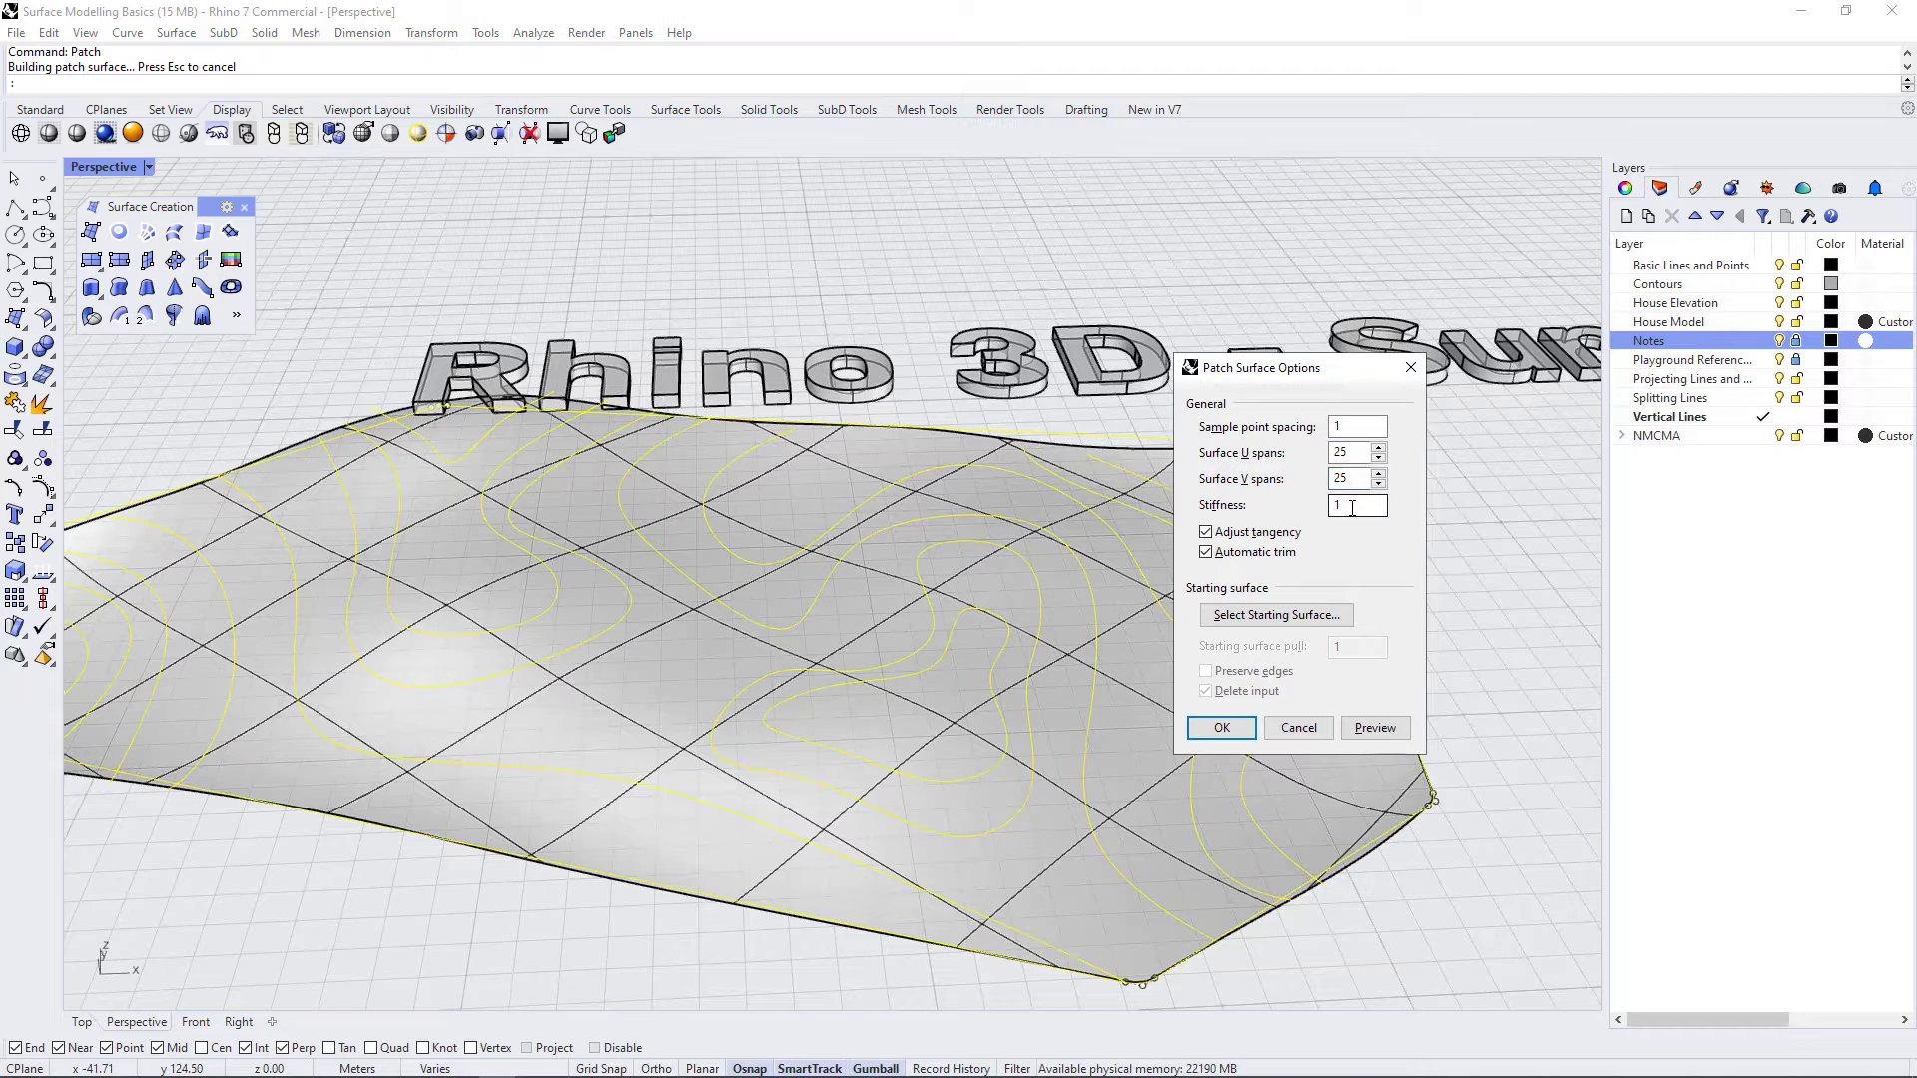
{"action": "left_click", "coordinate": [1372, 729]}
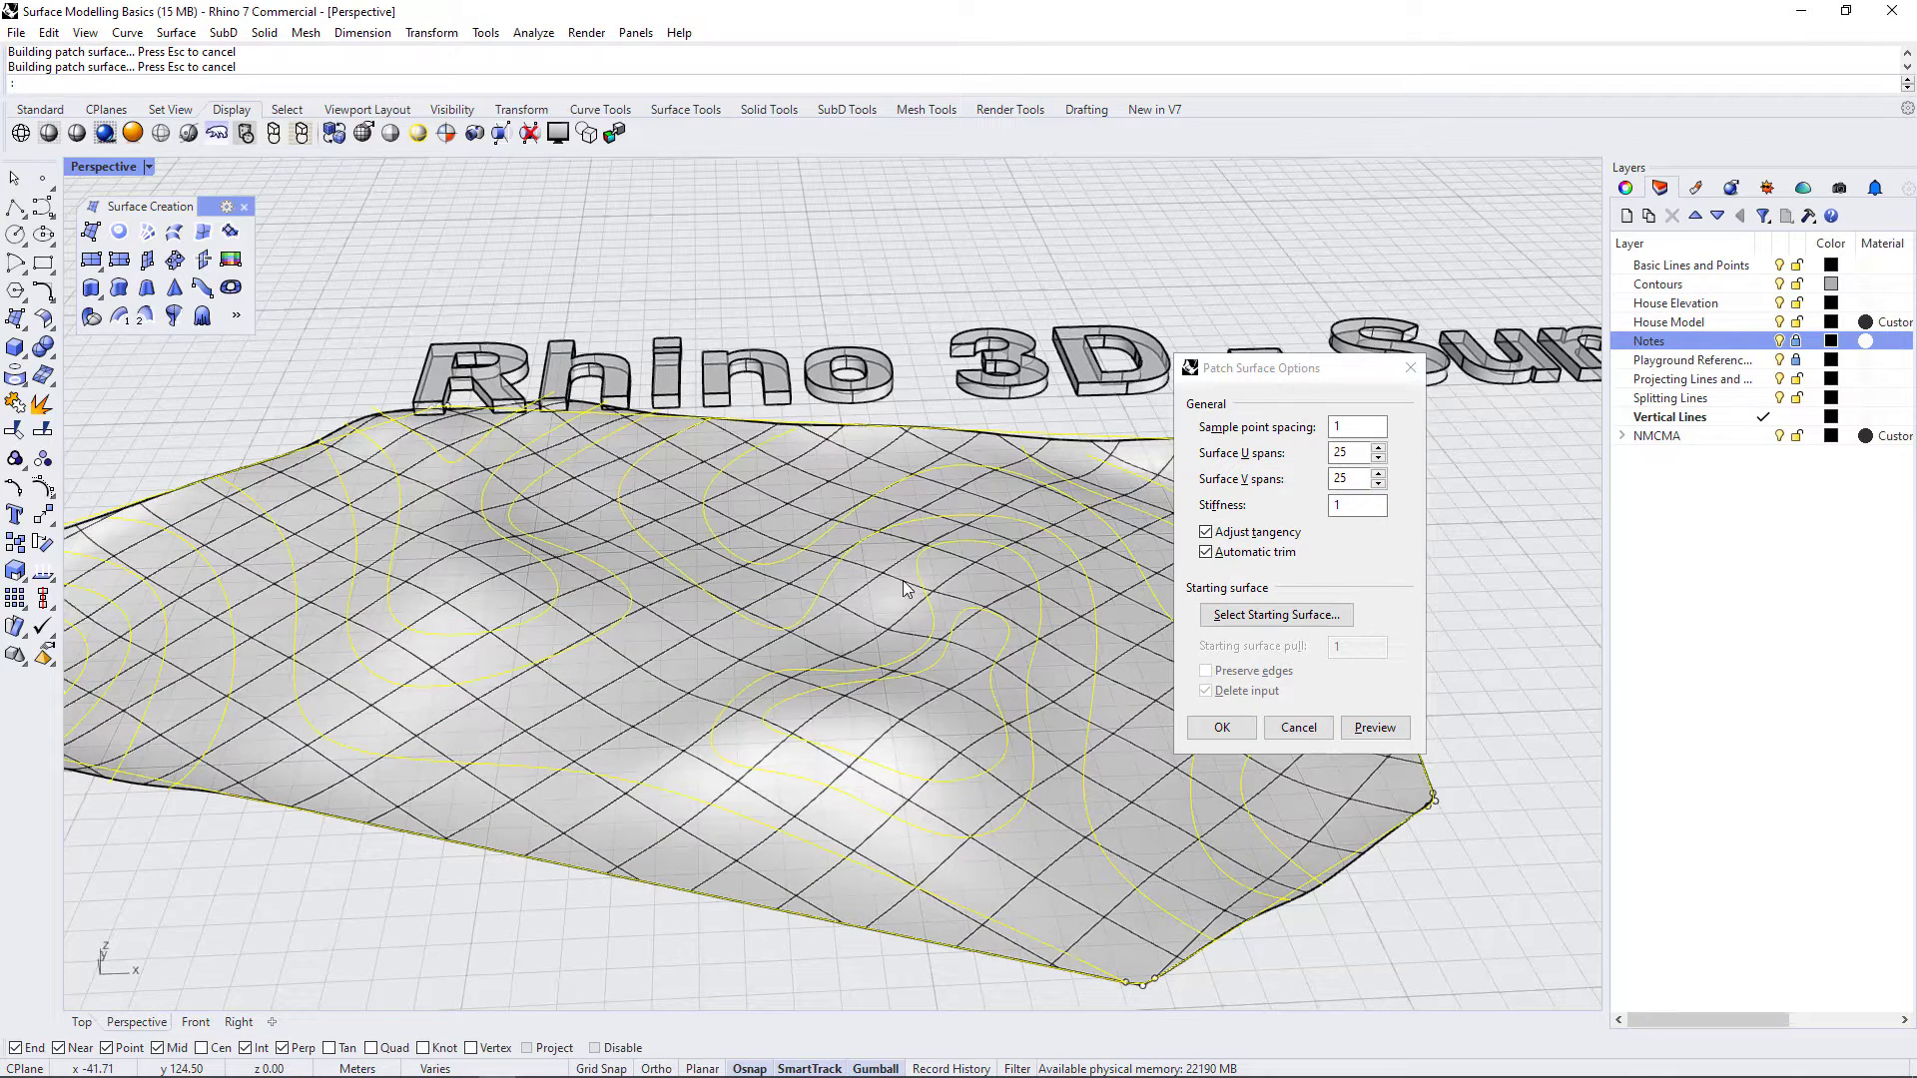
{"action": "mouse_move", "coordinate": [996, 676]}
{"action": "right_mouse_down"}
{"action": "mouse_move", "coordinate": [920, 672]}
{"action": "mouse_move", "coordinate": [988, 687]}
{"action": "right_mouse_up"}
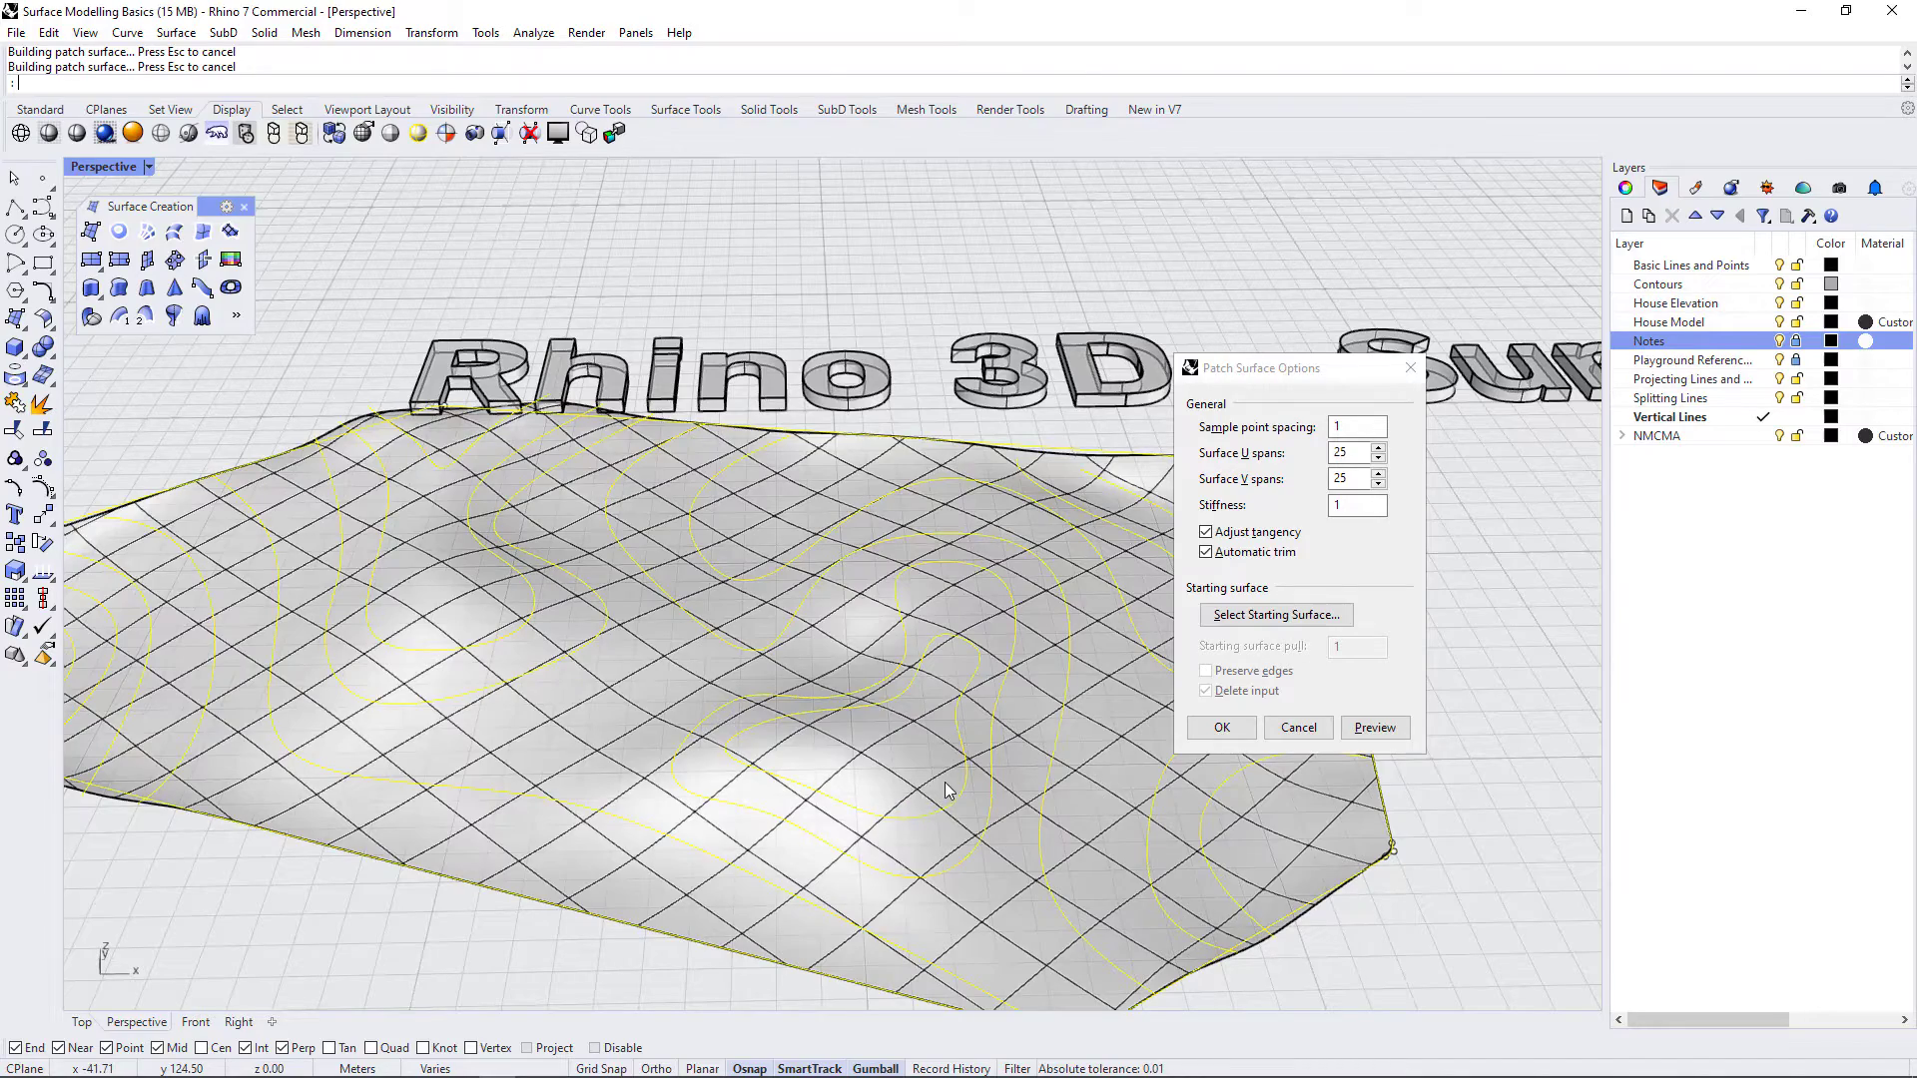
{"action": "right_click_drag", "start_coordinate": [946, 788], "coordinate": [859, 792]}
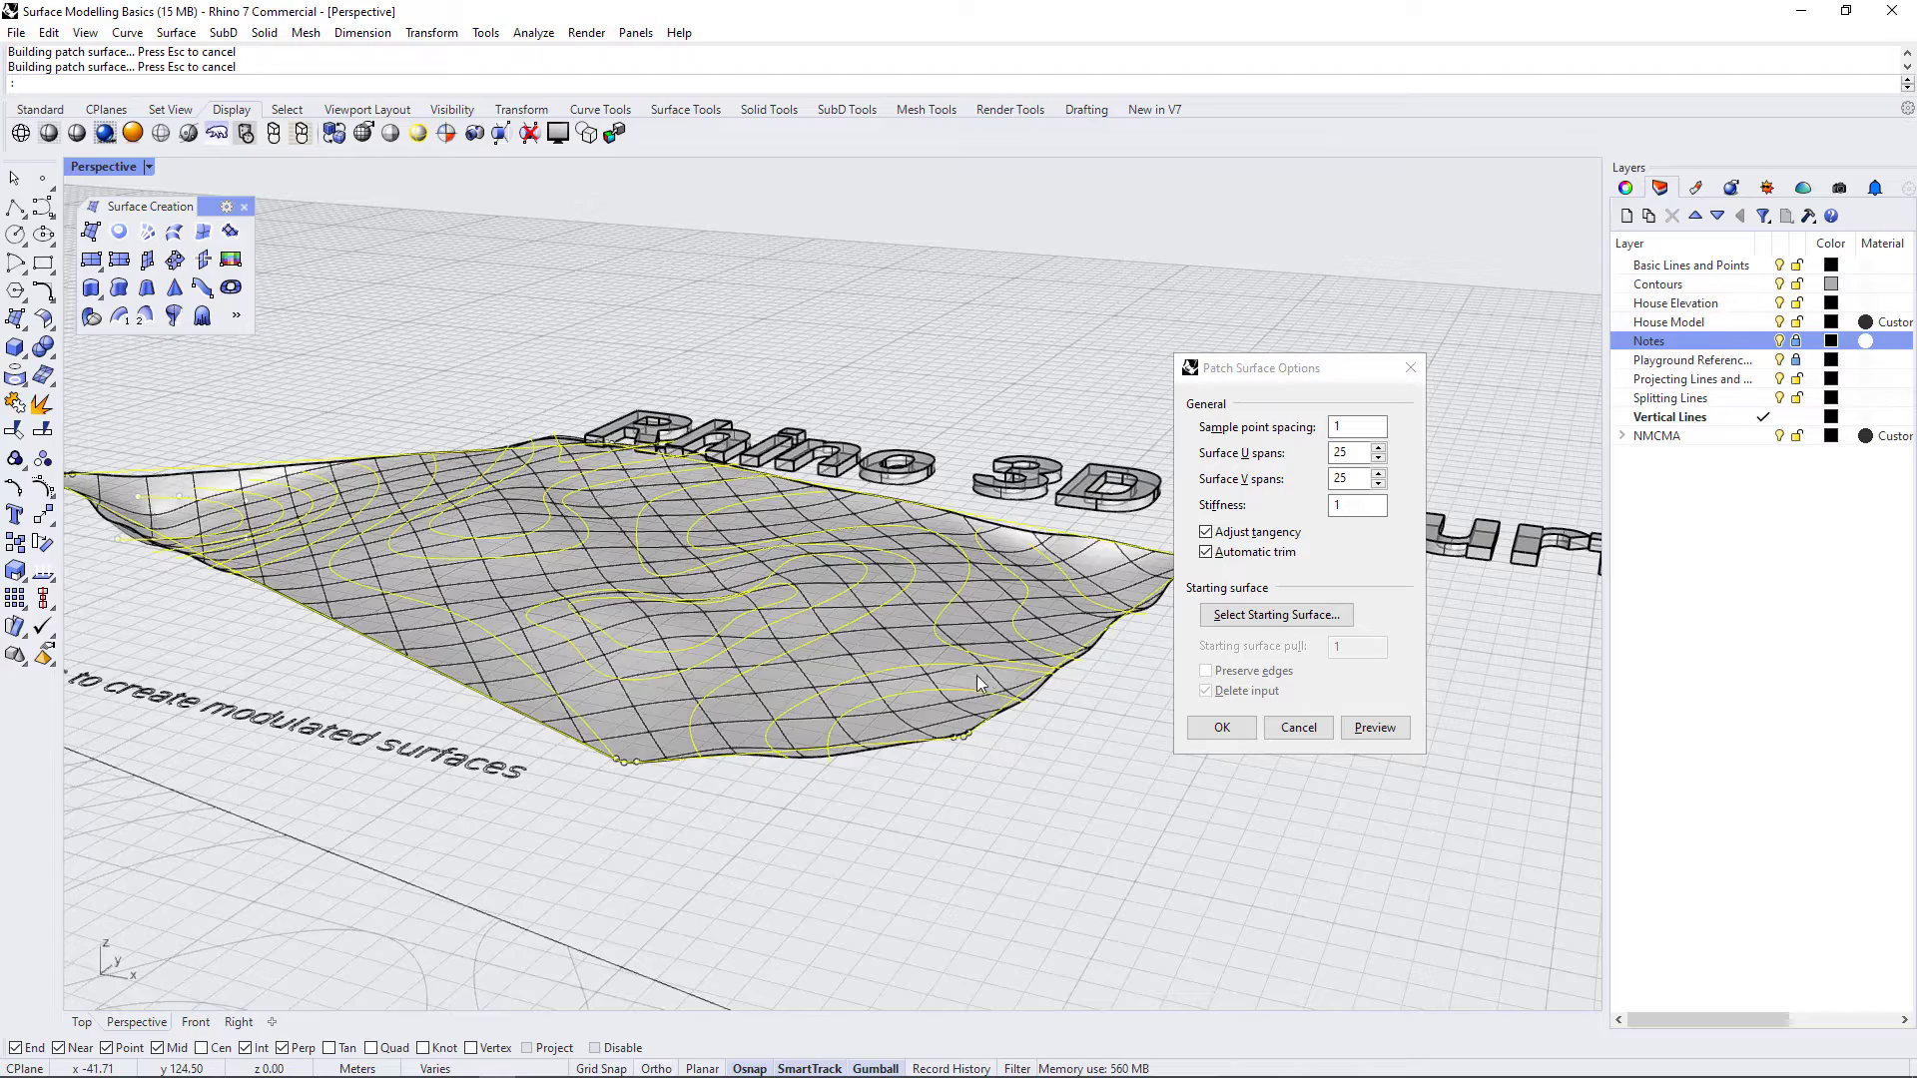
{"action": "scroll", "coordinate": [904, 599], "scroll_direction": "up", "scroll_amount": 4}
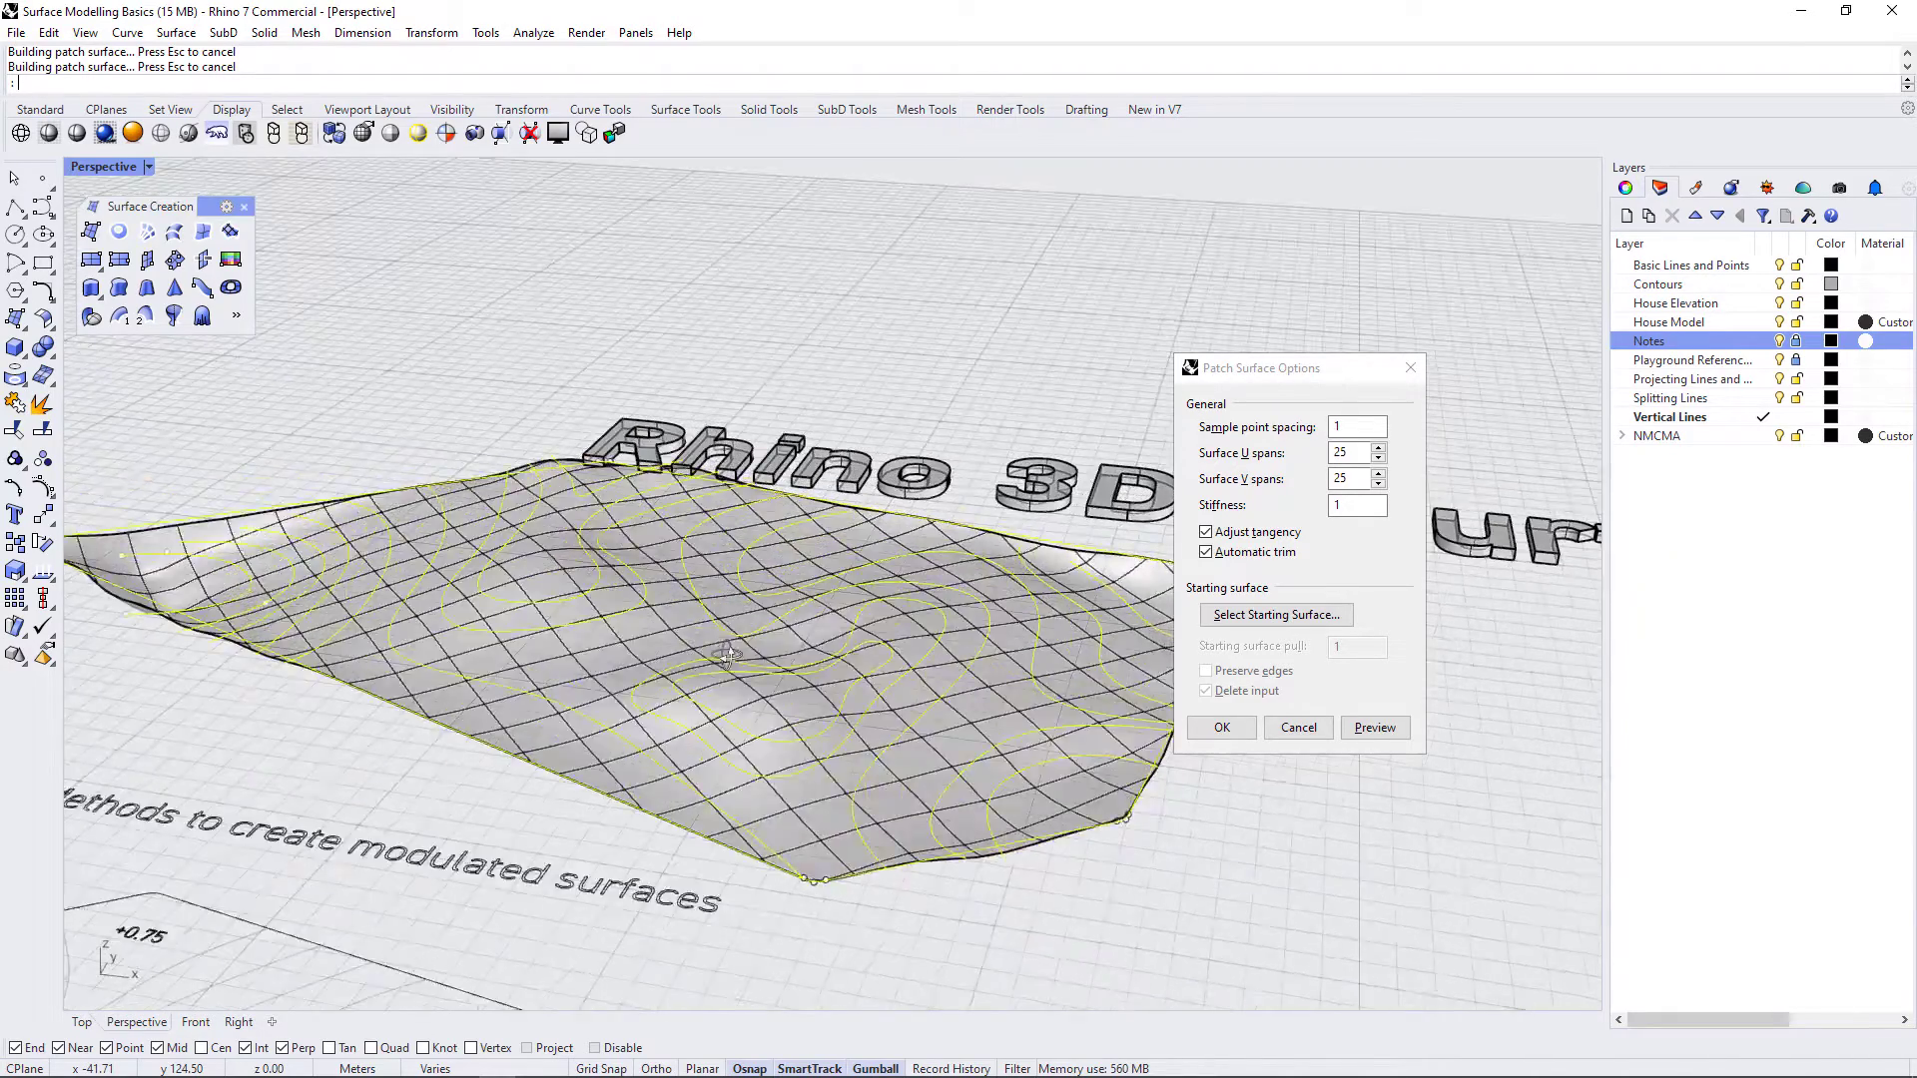
{"action": "scroll", "coordinate": [907, 689], "scroll_direction": "up", "scroll_amount": 5}
{"action": "right_click_drag", "start_coordinate": [819, 689], "coordinate": [751, 780]}
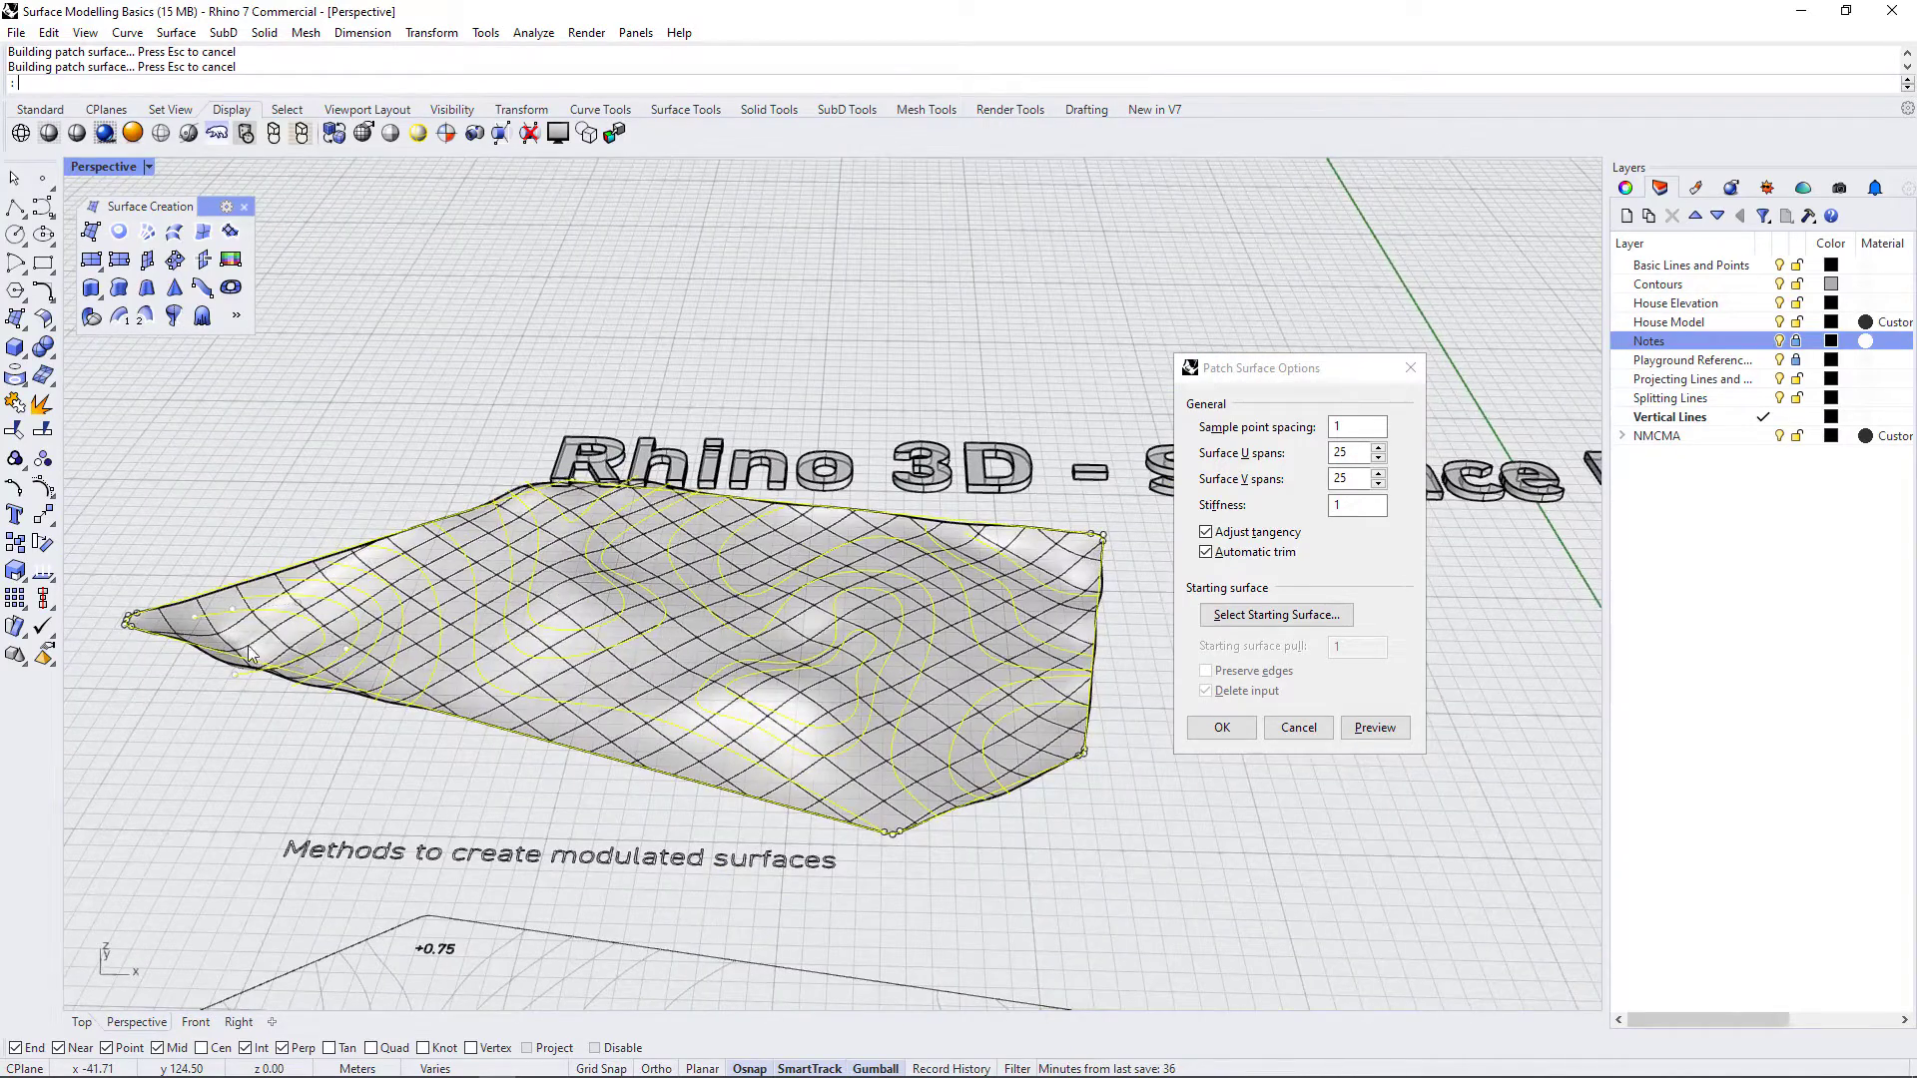
{"action": "scroll", "coordinate": [224, 657], "scroll_direction": "up", "scroll_amount": 5}
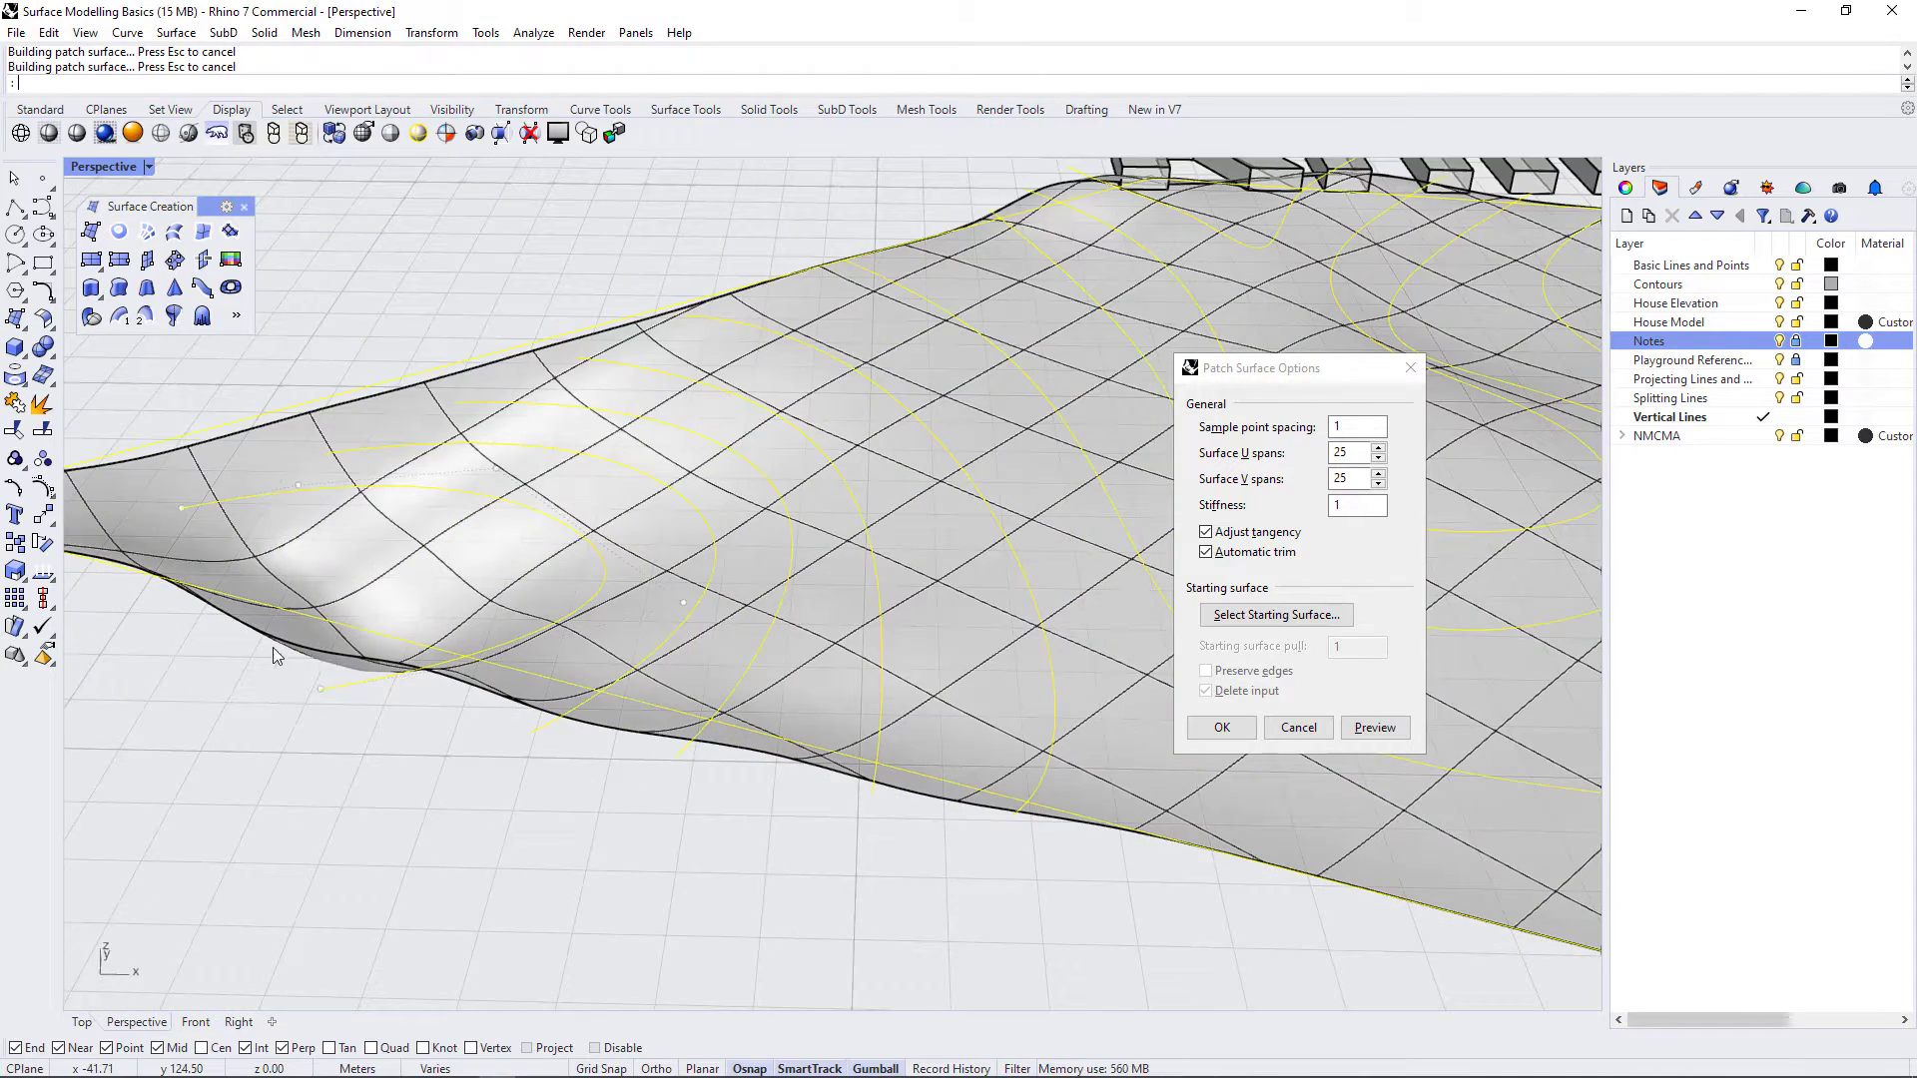
- Maximize the Top view and accept the settings to build the 25-span patch surface
{"action": "double_click", "coordinate": [86, 167]}
{"action": "double_click", "coordinate": [85, 170]}
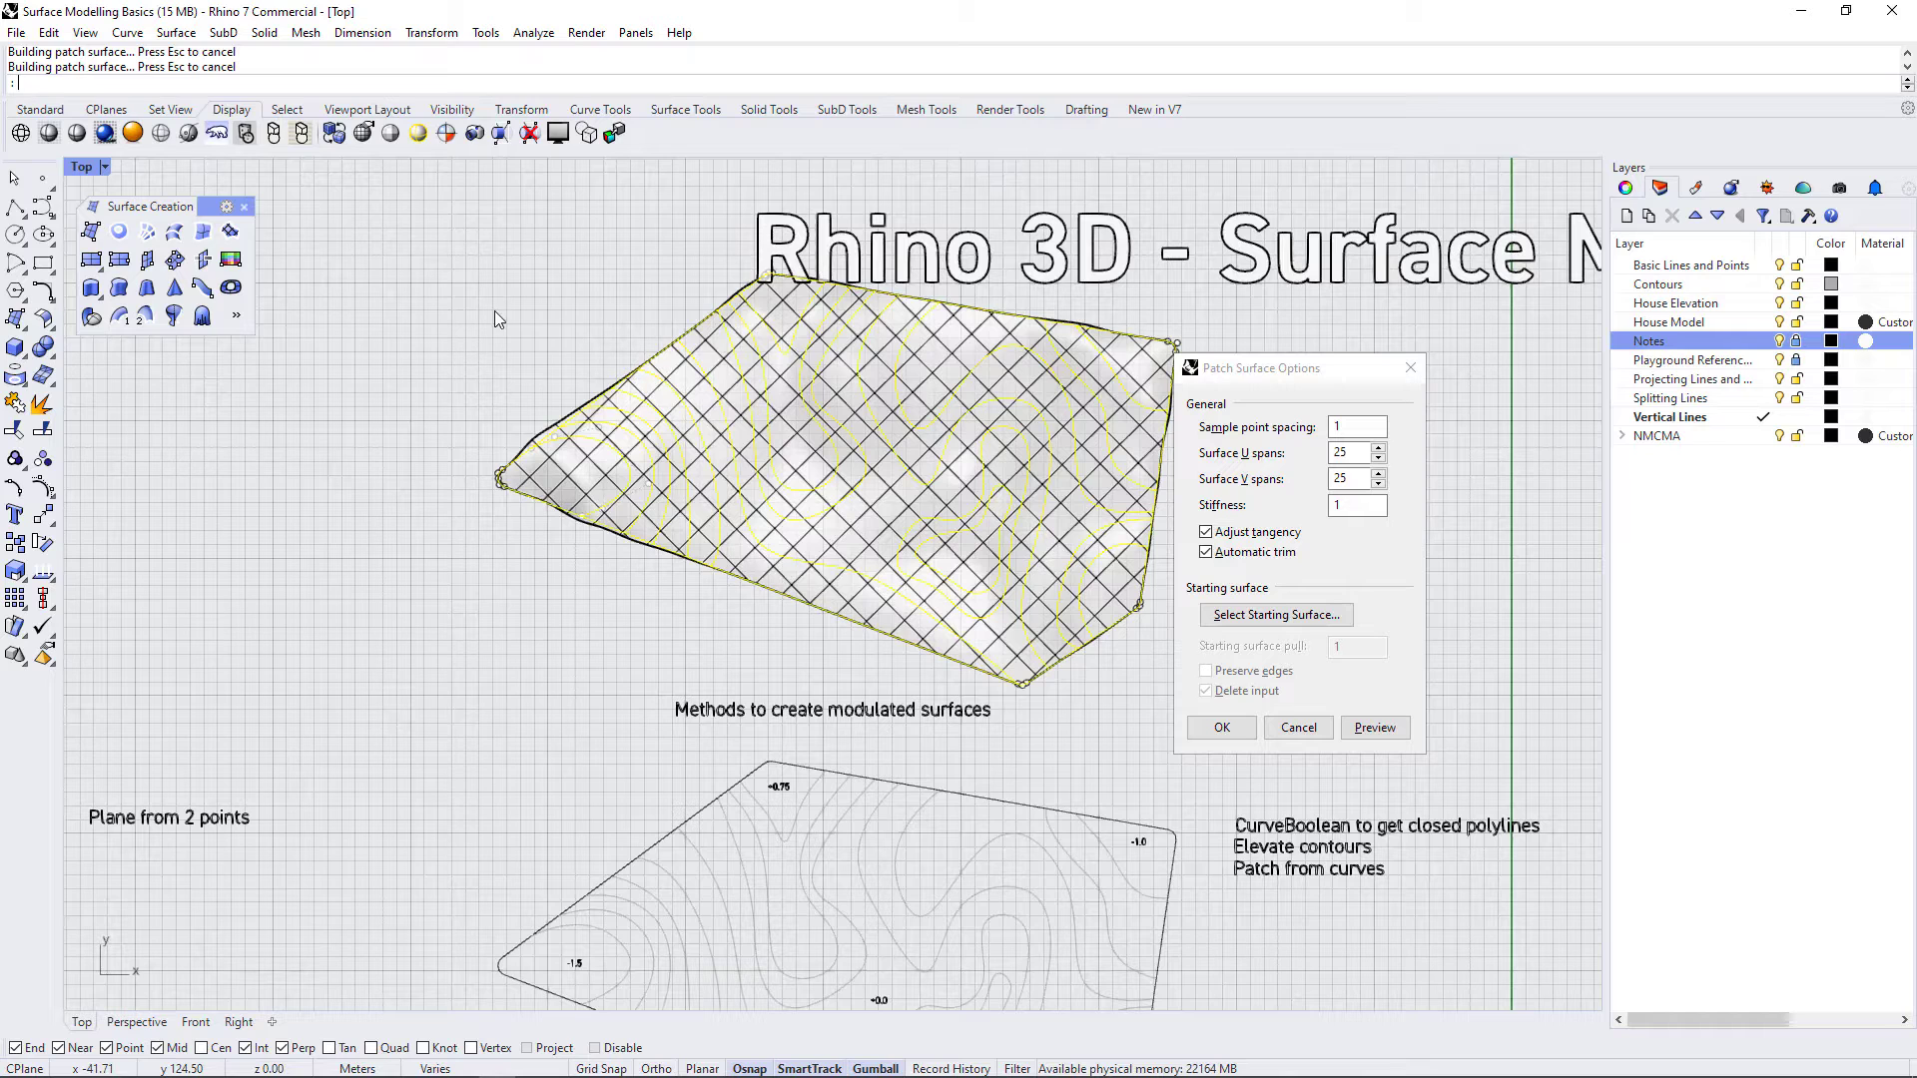
{"action": "left_click", "coordinate": [1238, 737]}
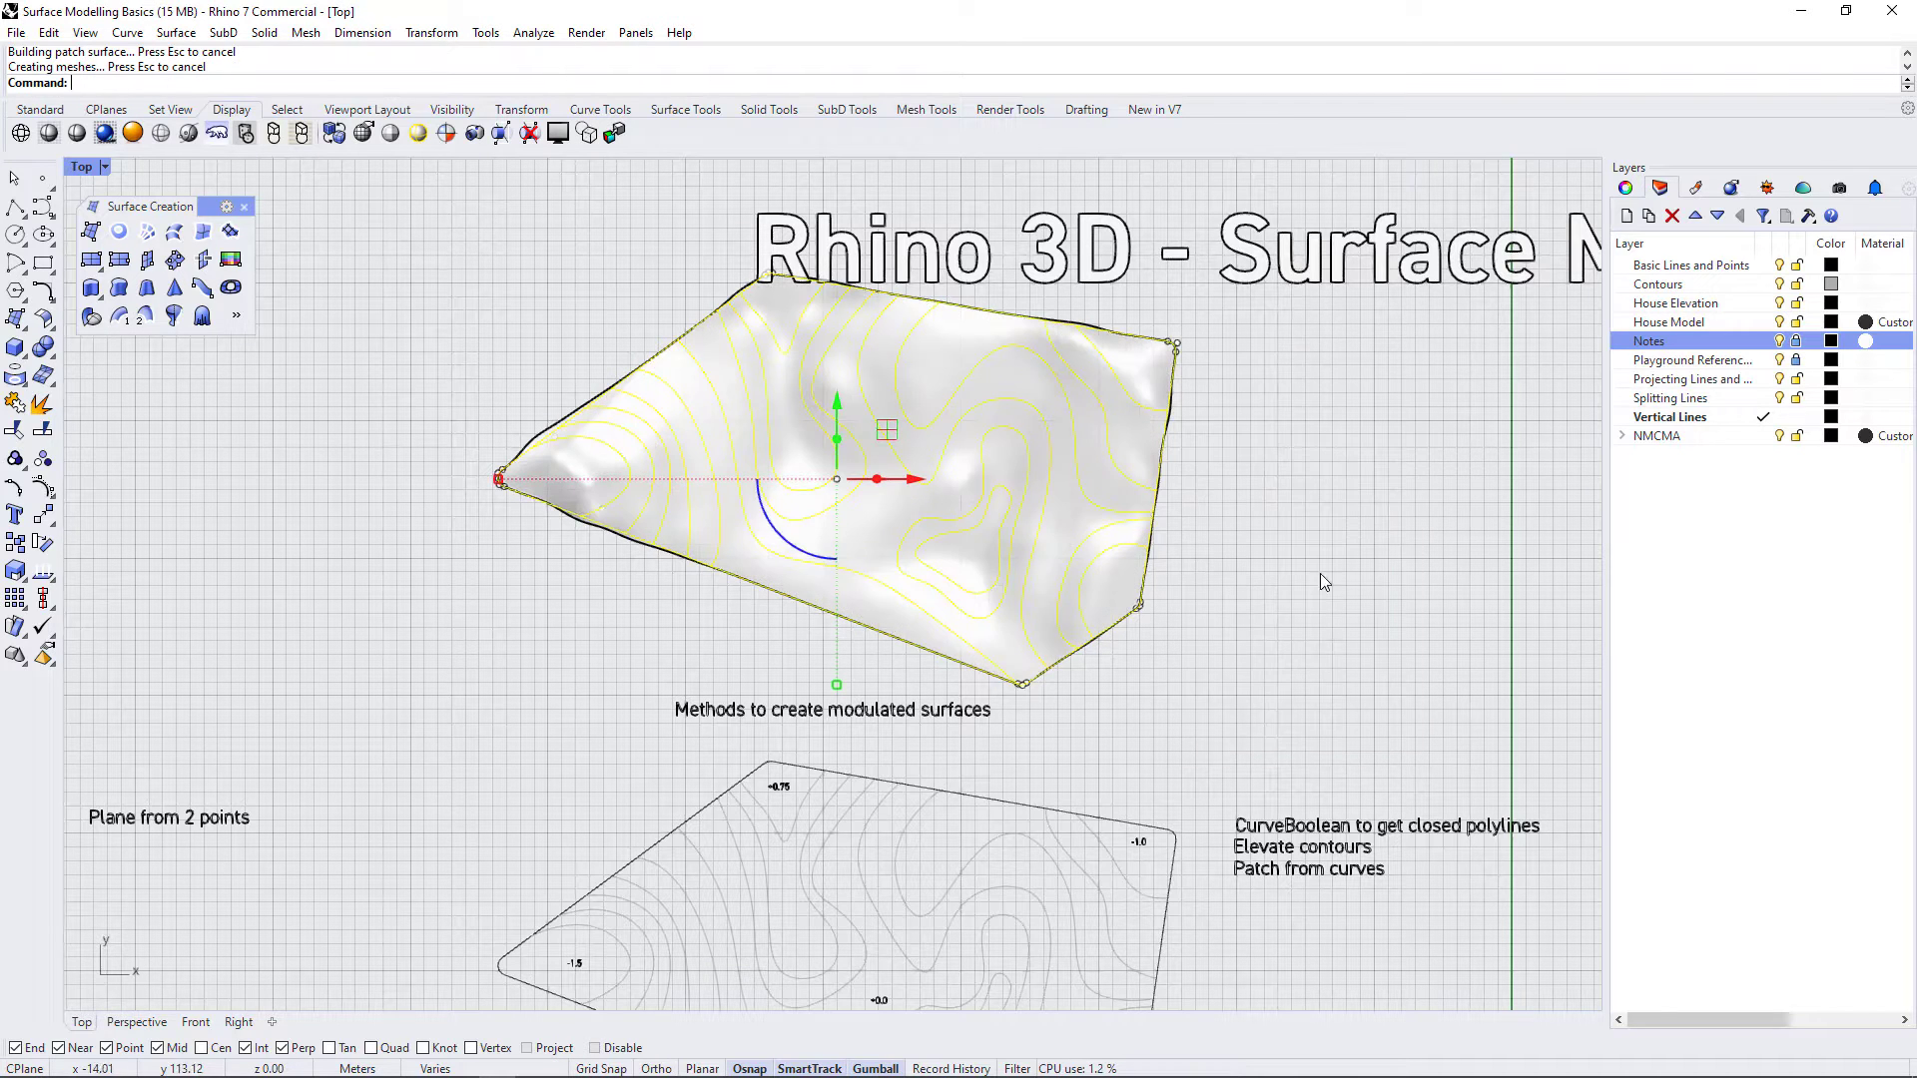
{"action": "scroll", "coordinate": [1089, 396], "scroll_direction": "up", "scroll_amount": 2}
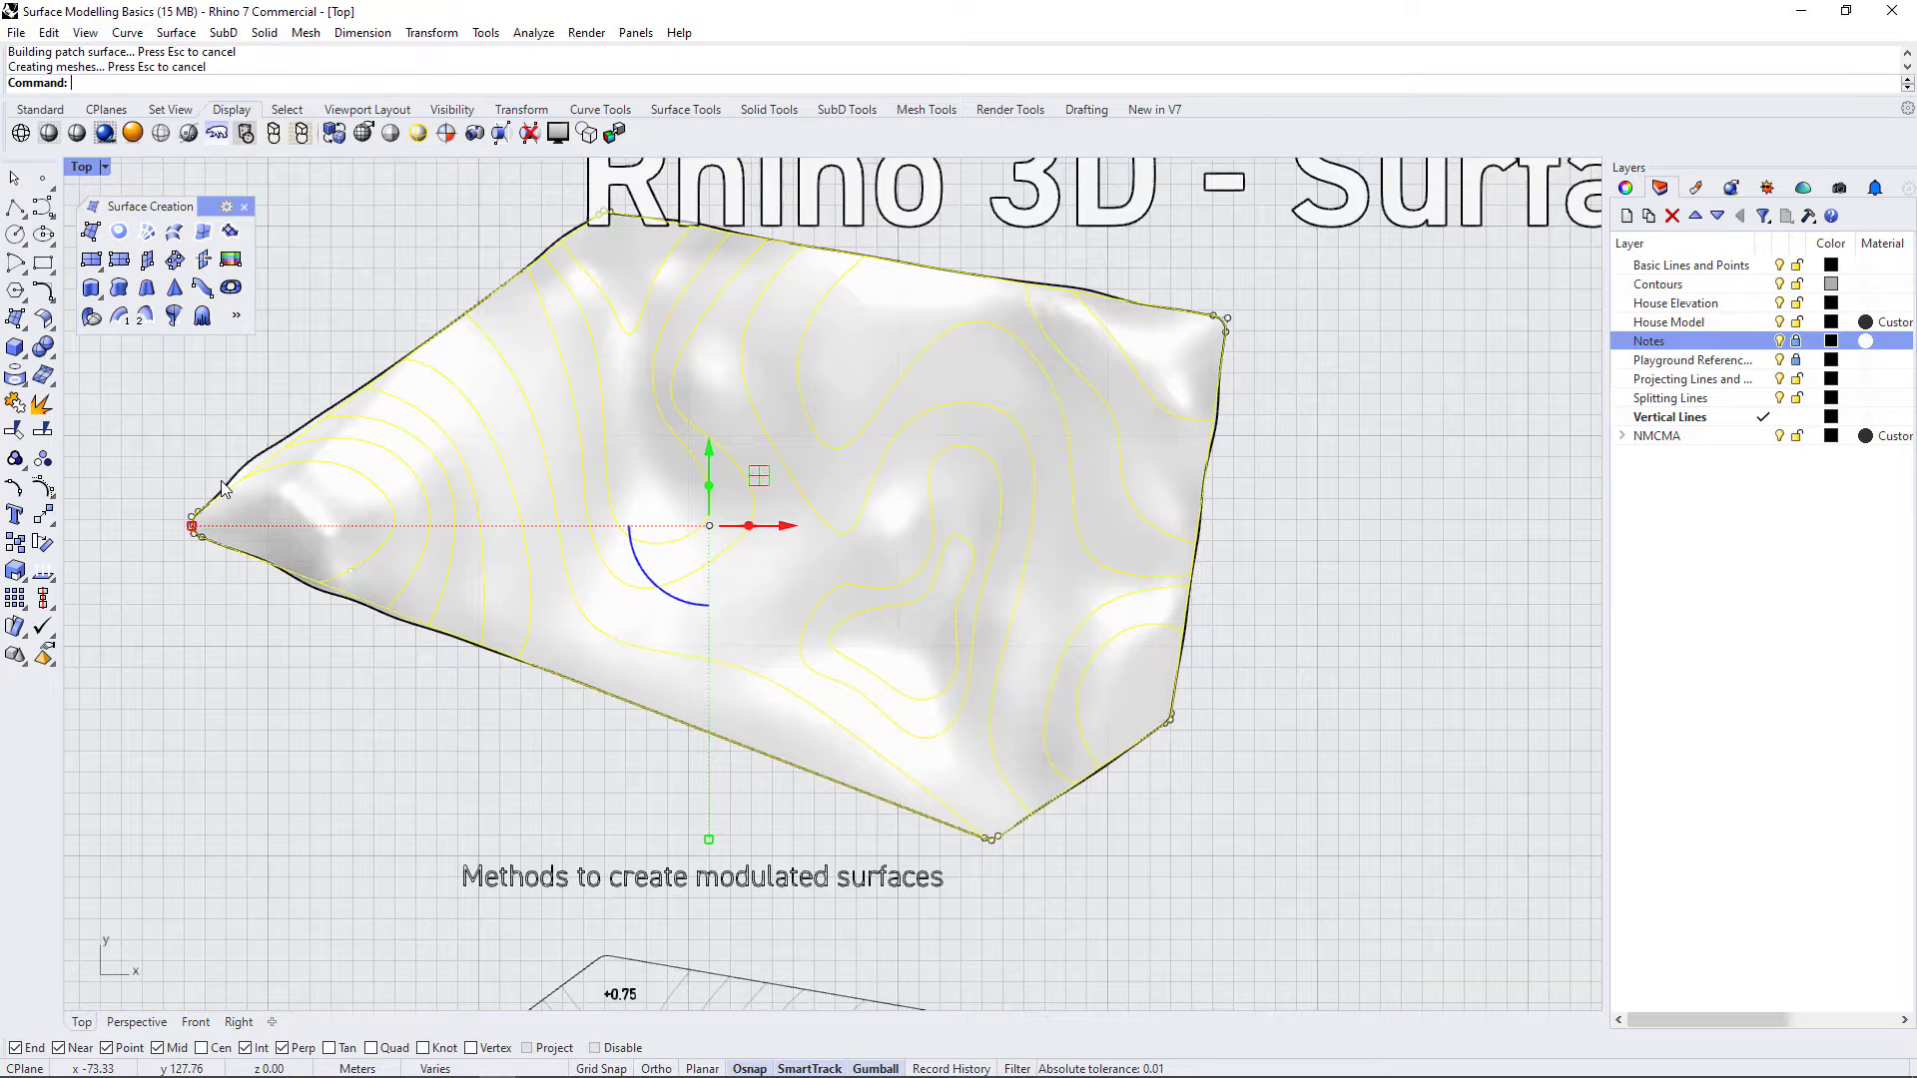
{"action": "scroll", "coordinate": [264, 449], "scroll_direction": "up", "scroll_amount": 3}
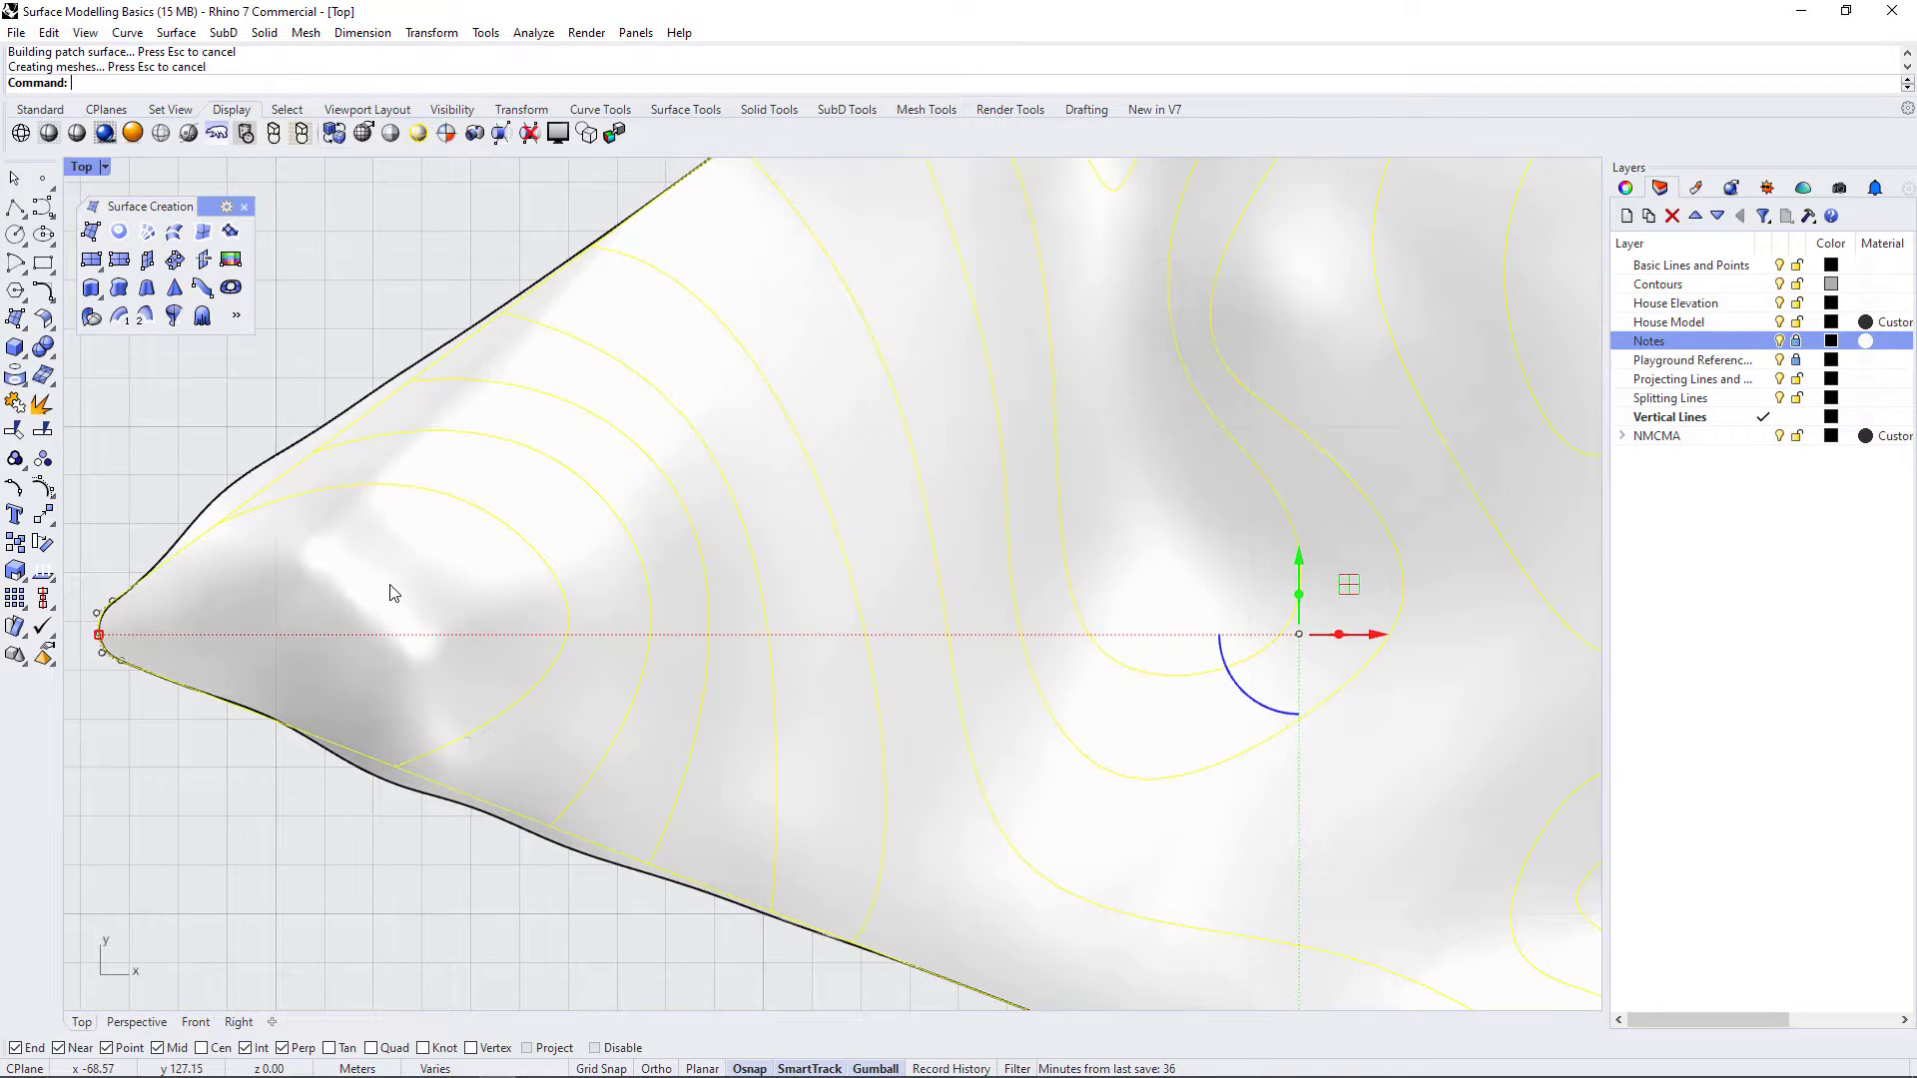
{"action": "scroll", "coordinate": [396, 583], "scroll_direction": "down", "scroll_amount": 1}
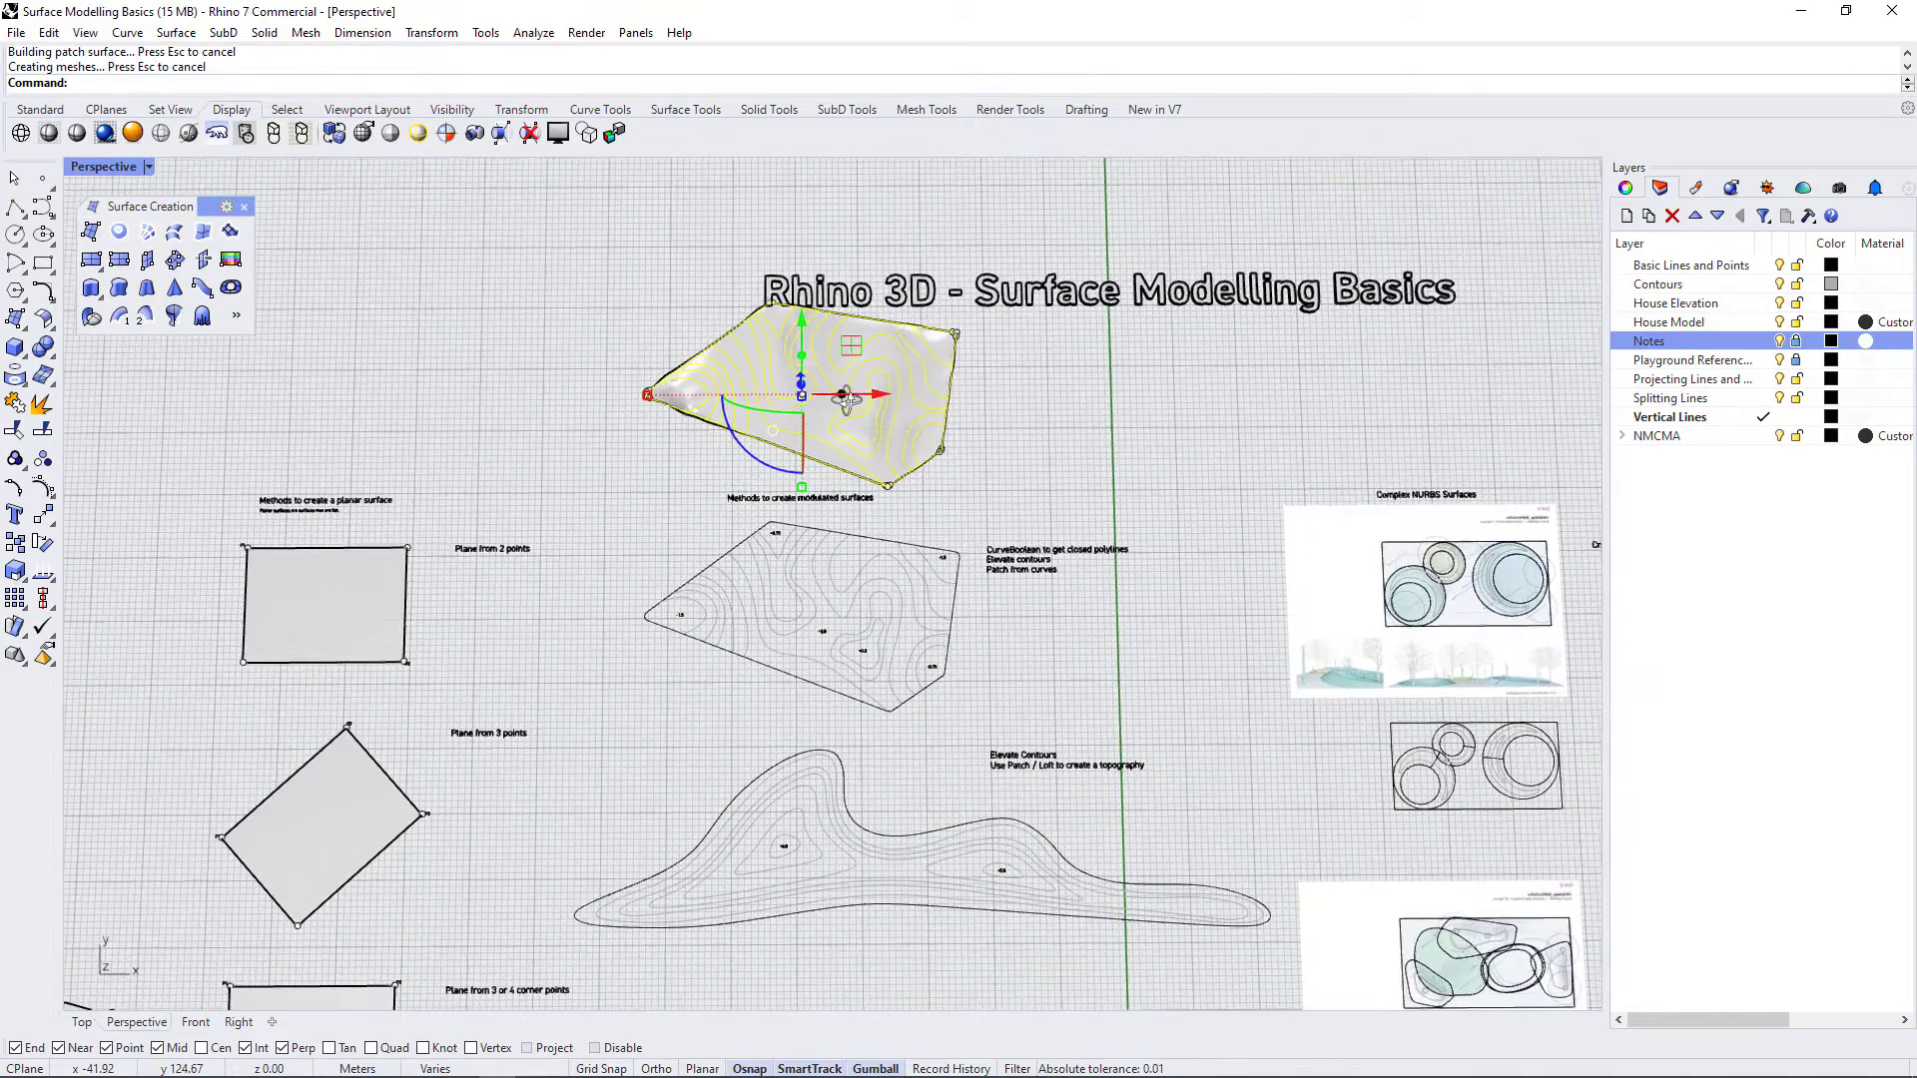
- Deselect the new patch surface, then lock and hide the Notes layer
{"action": "left_click", "coordinate": [1010, 691]}
{"action": "scroll", "coordinate": [921, 668], "scroll_direction": "up", "scroll_amount": 5}
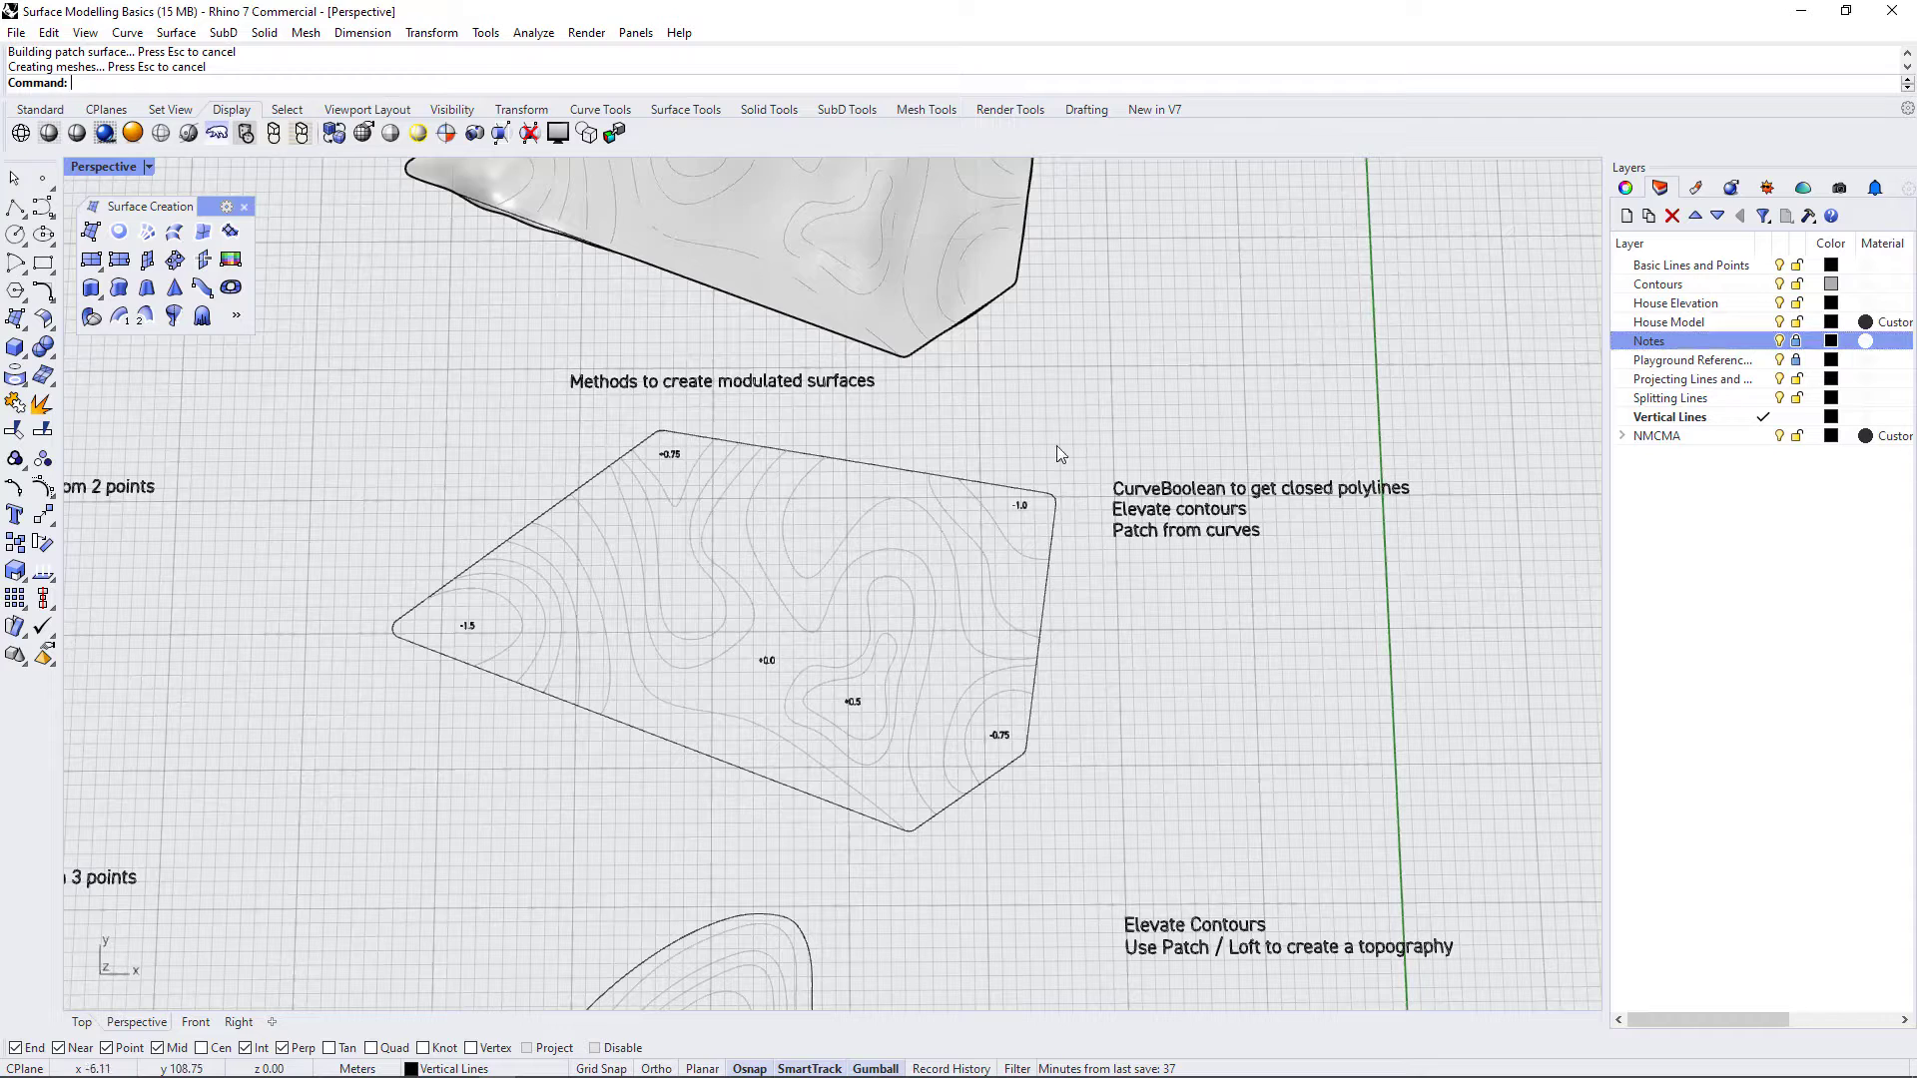
{"action": "left_click", "coordinate": [1795, 340]}
{"action": "left_click", "coordinate": [1781, 341]}
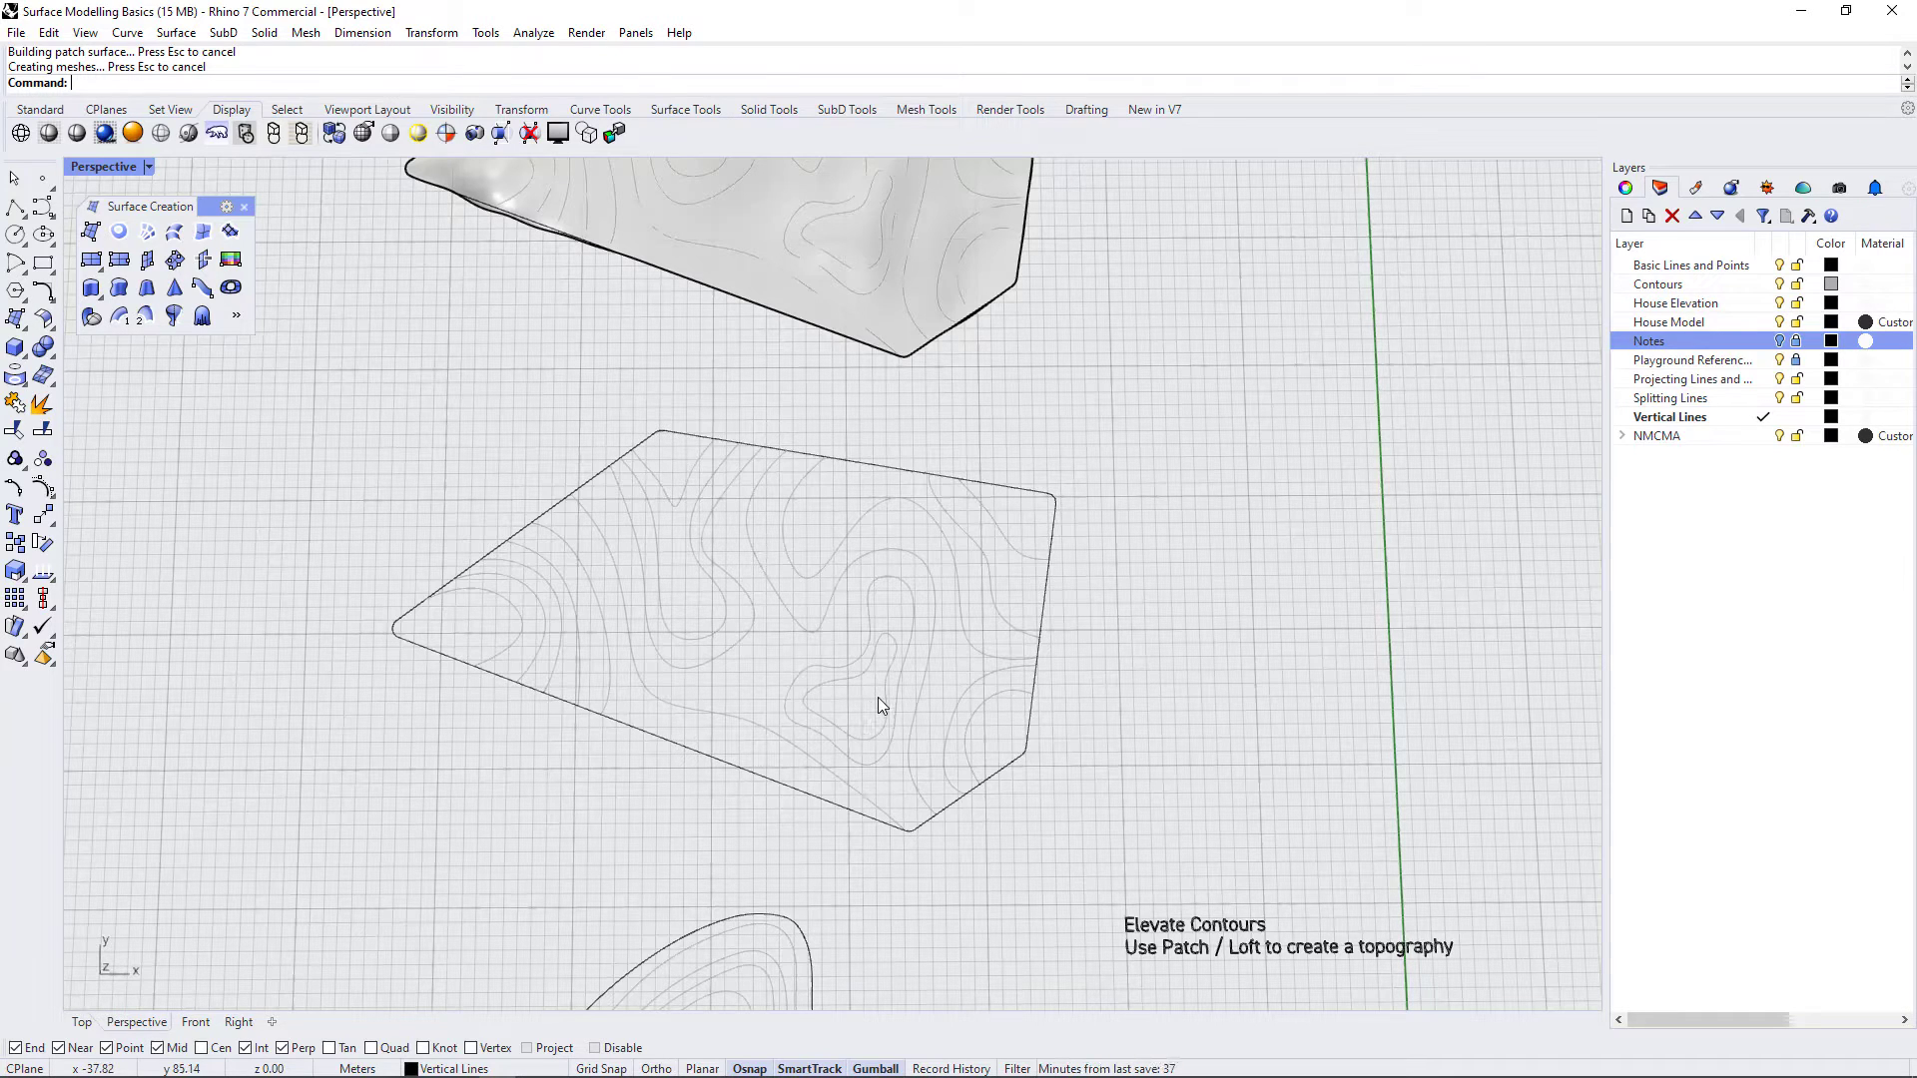
{"action": "scroll", "coordinate": [603, 655], "scroll_direction": "up", "scroll_amount": 5}
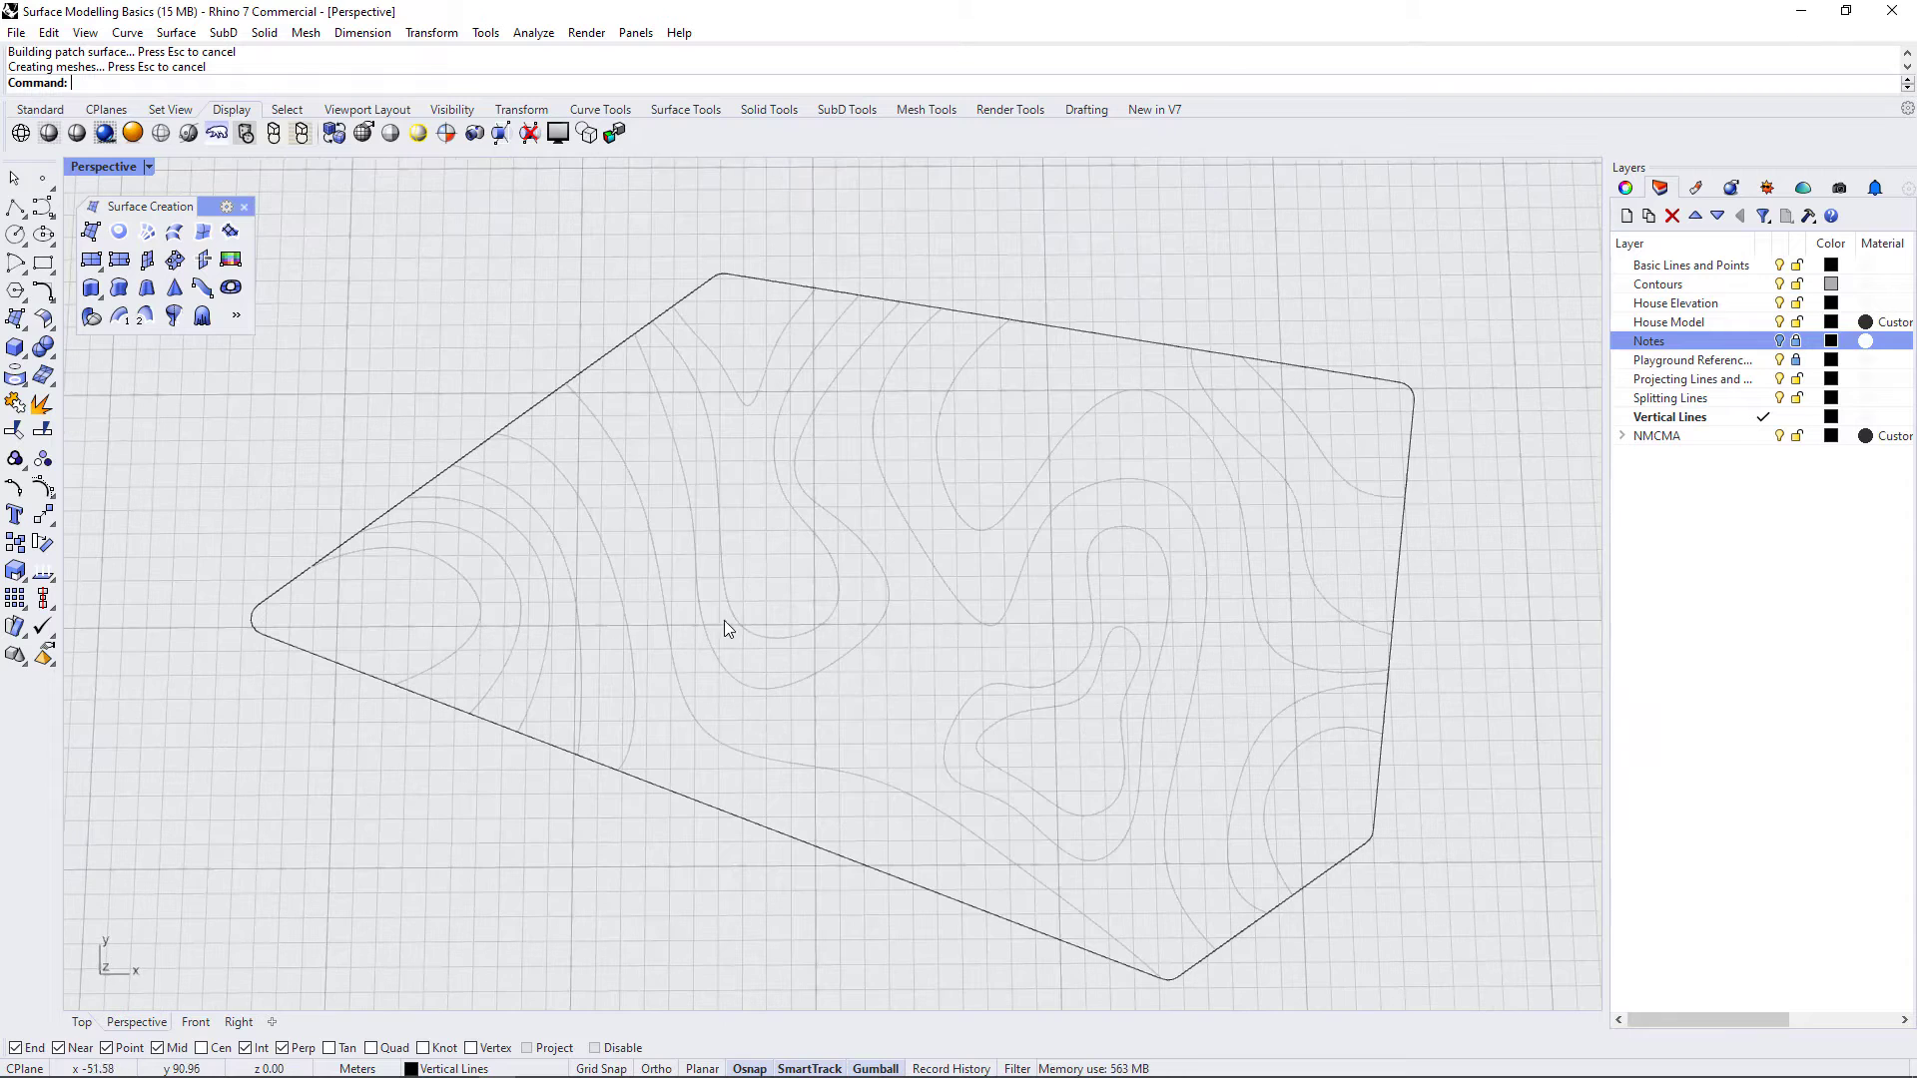
- Start CurveBoolean on all contours and the site outline with CombineRegions=No
{"action": "type", "text": "Cu"}
{"action": "key", "text": "Return"}
{"action": "scroll", "coordinate": [869, 589], "scroll_direction": "down", "scroll_amount": 4}
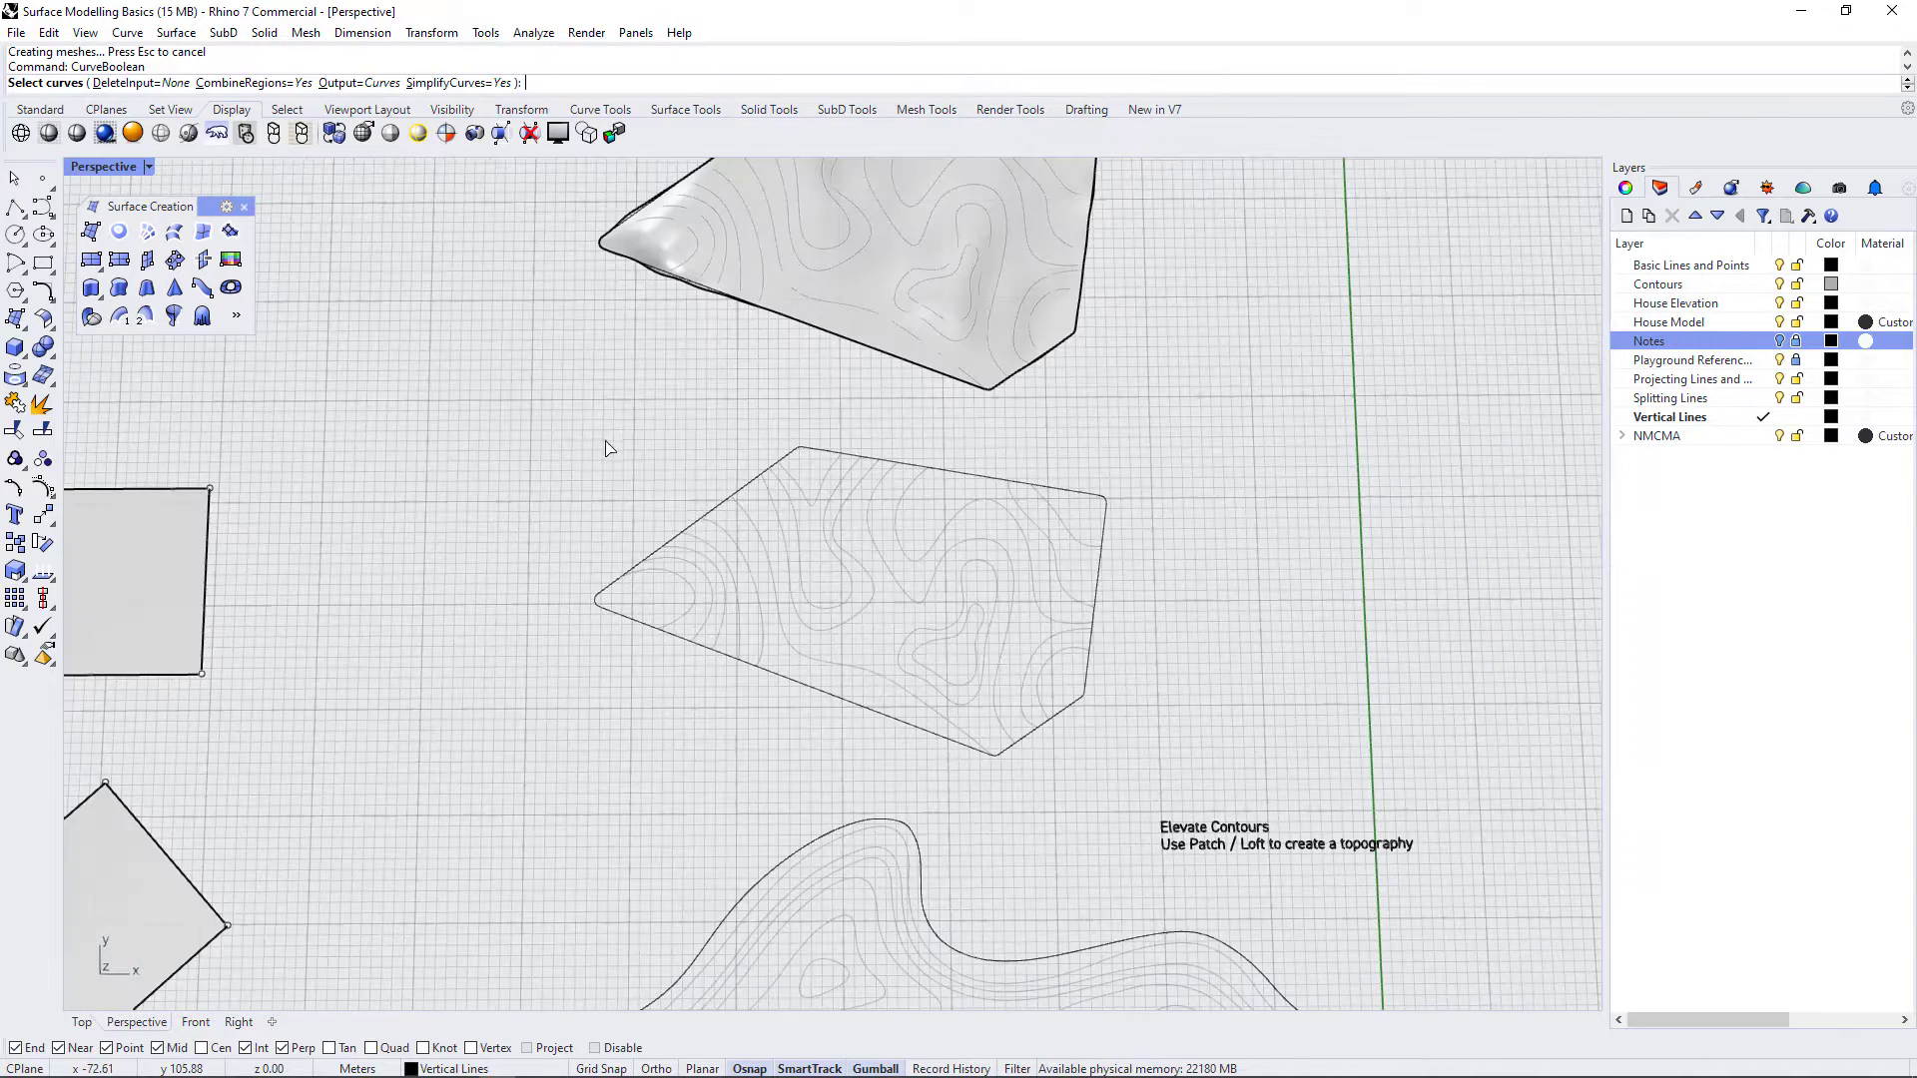
{"action": "left_click_drag", "start_coordinate": [965, 584], "coordinate": [1201, 800]}
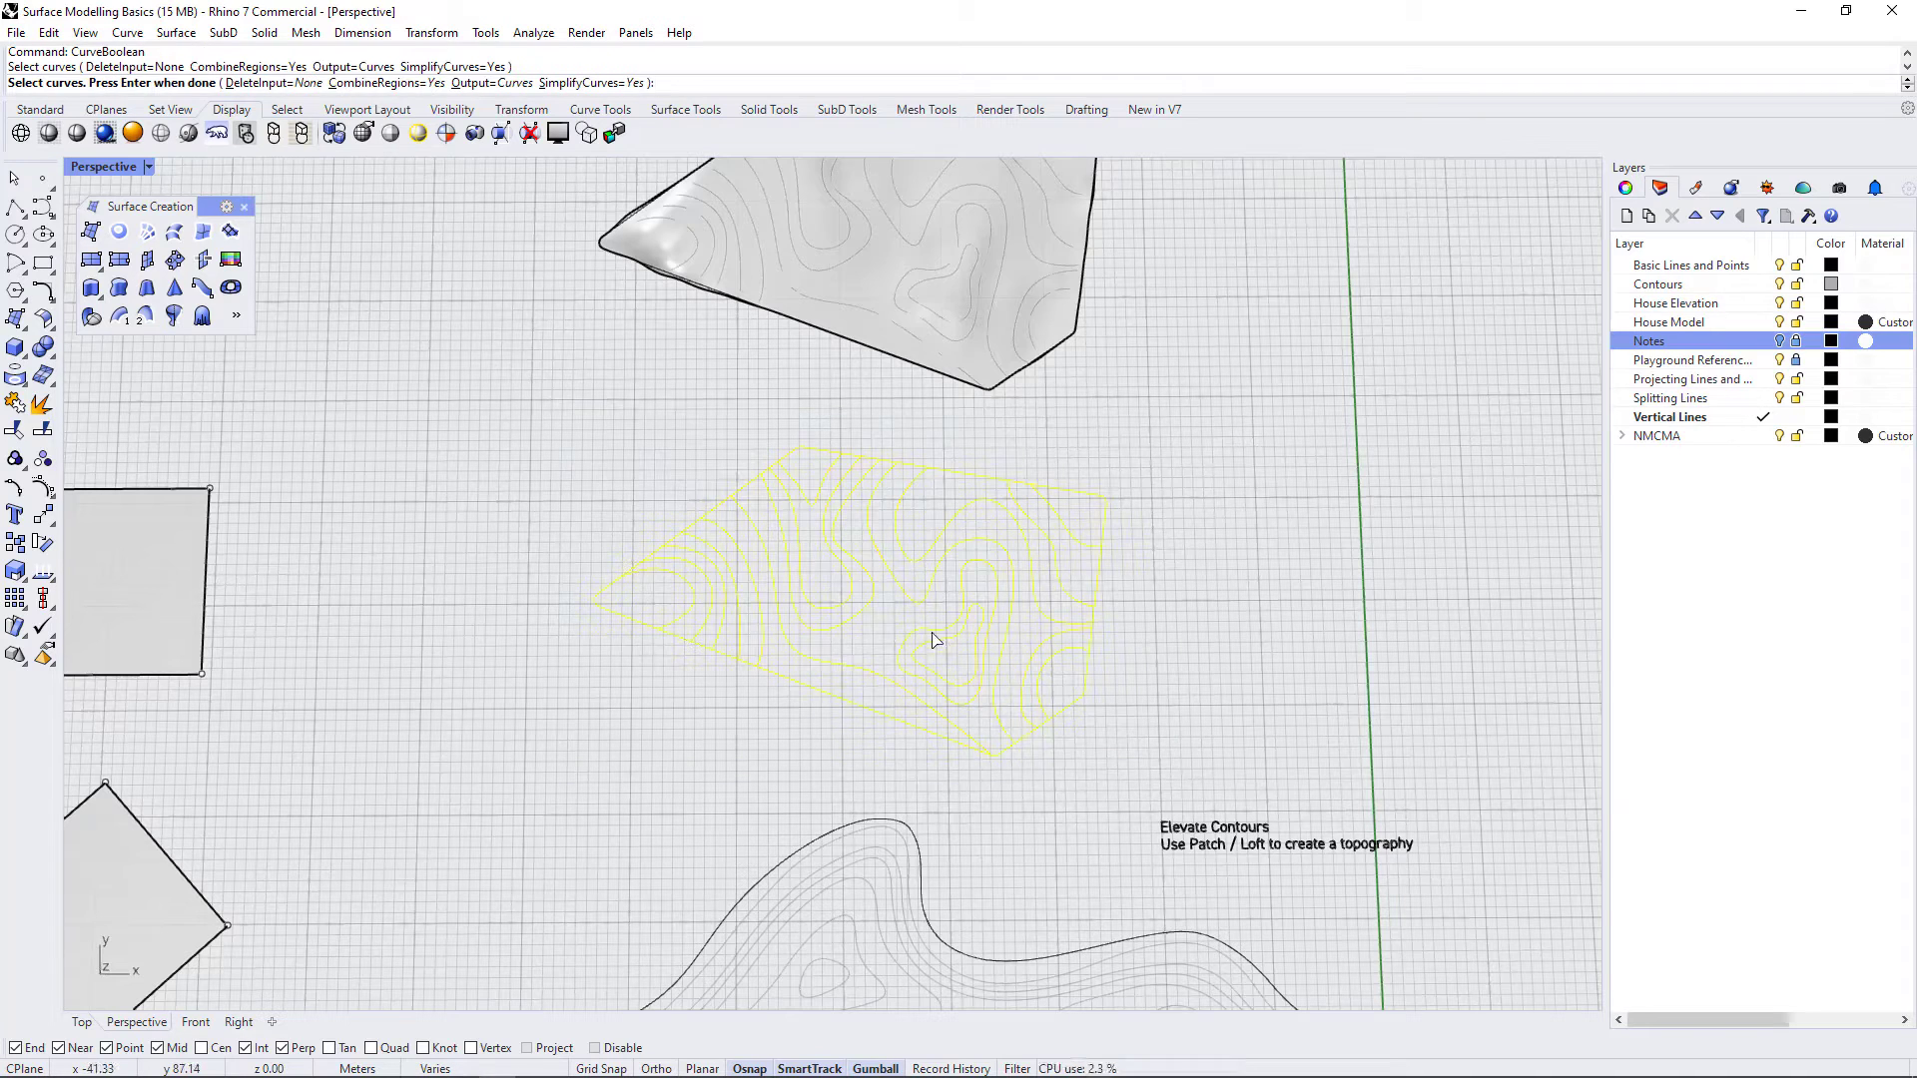
{"action": "key", "text": "Return"}
{"action": "scroll", "coordinate": [1115, 539], "scroll_direction": "up", "scroll_amount": 4}
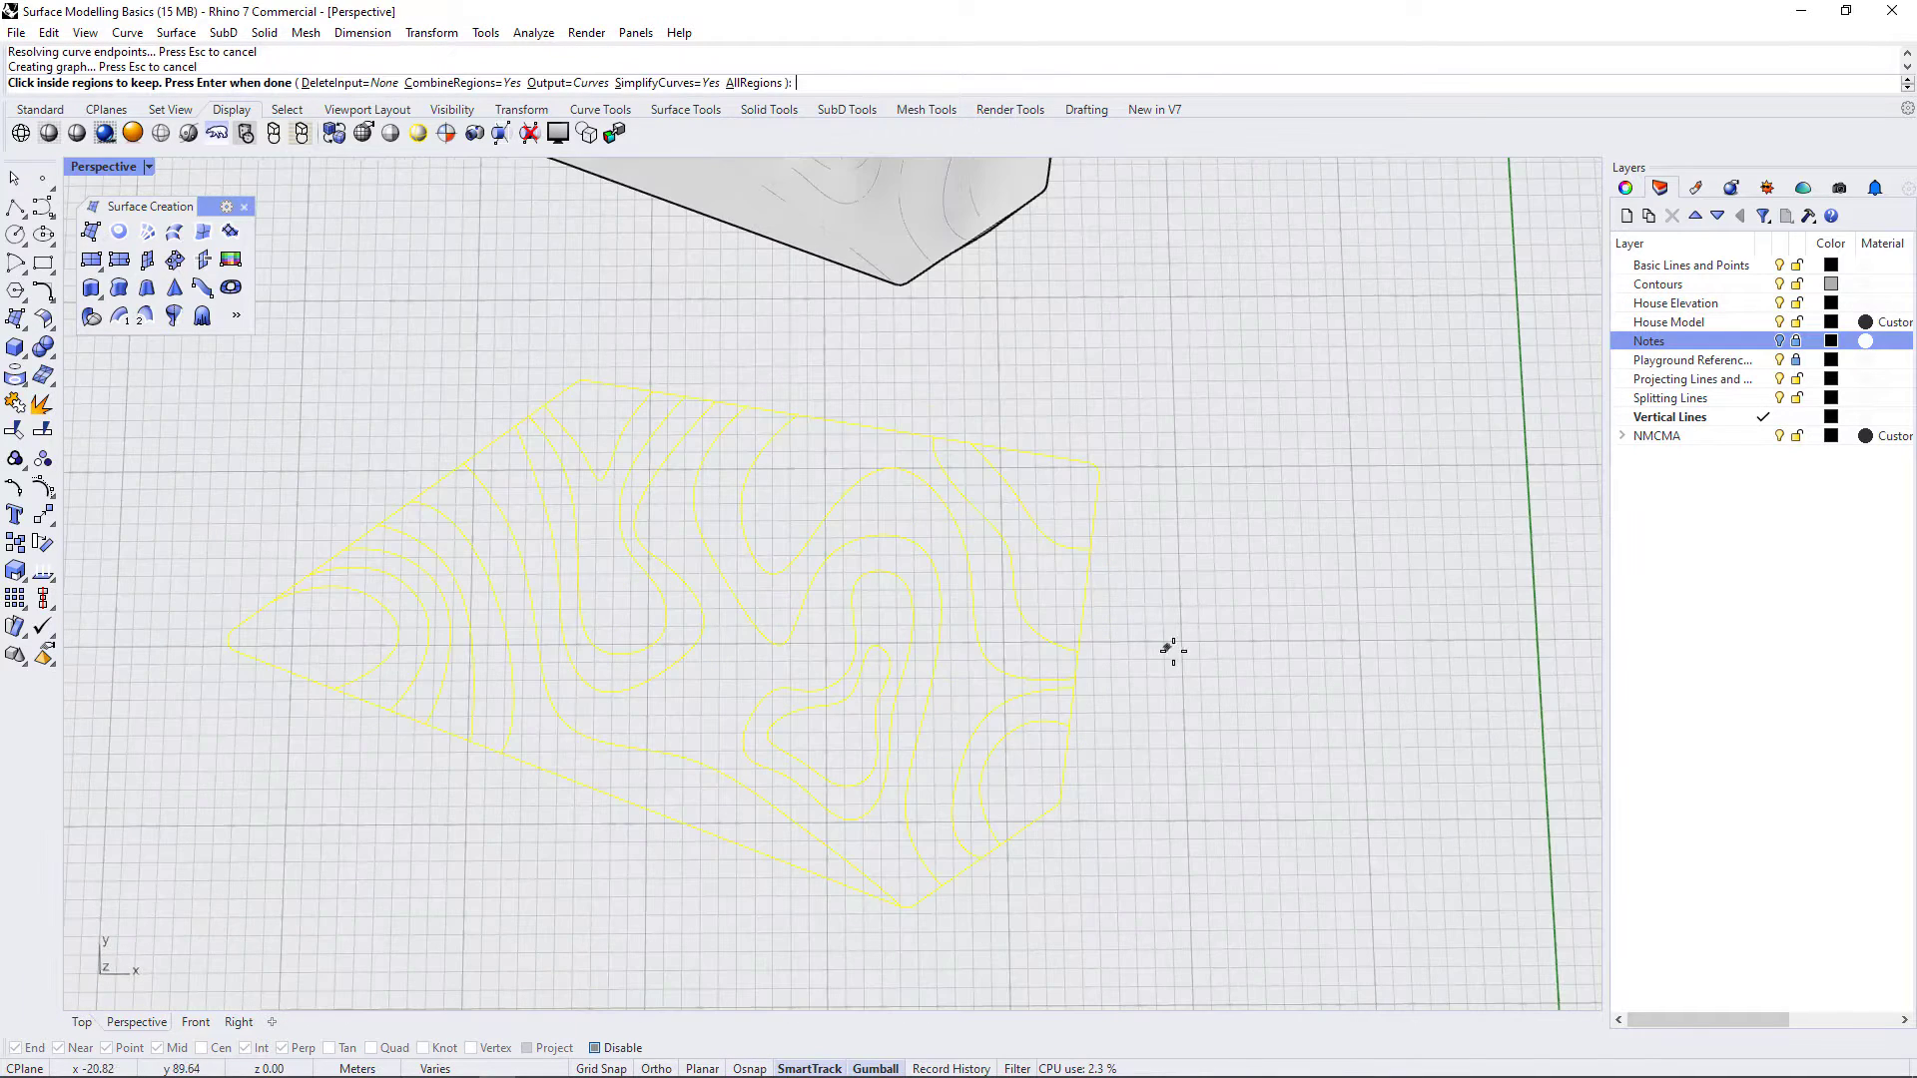
{"action": "left_click", "coordinate": [455, 85]}
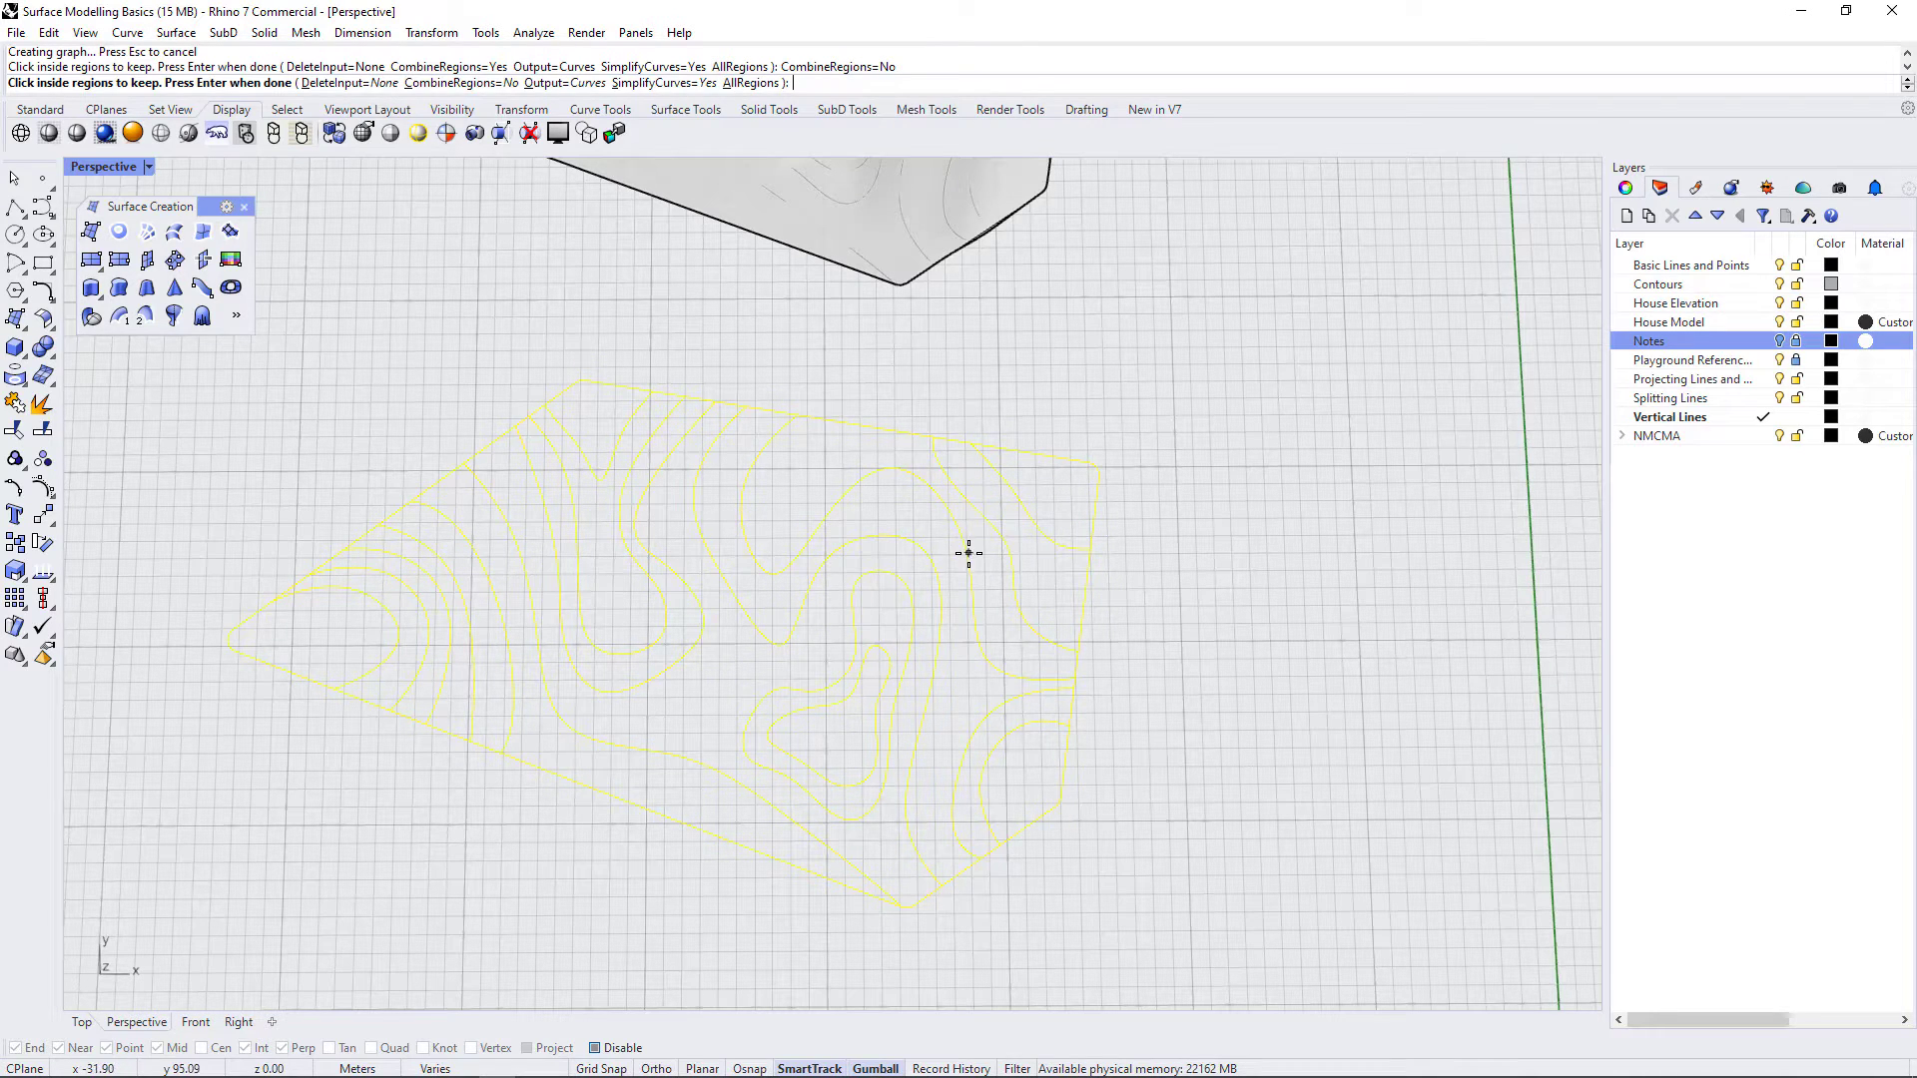
- Keep every band region between contours, from the top-right corner to the left tip
{"action": "left_click", "coordinate": [1056, 502]}
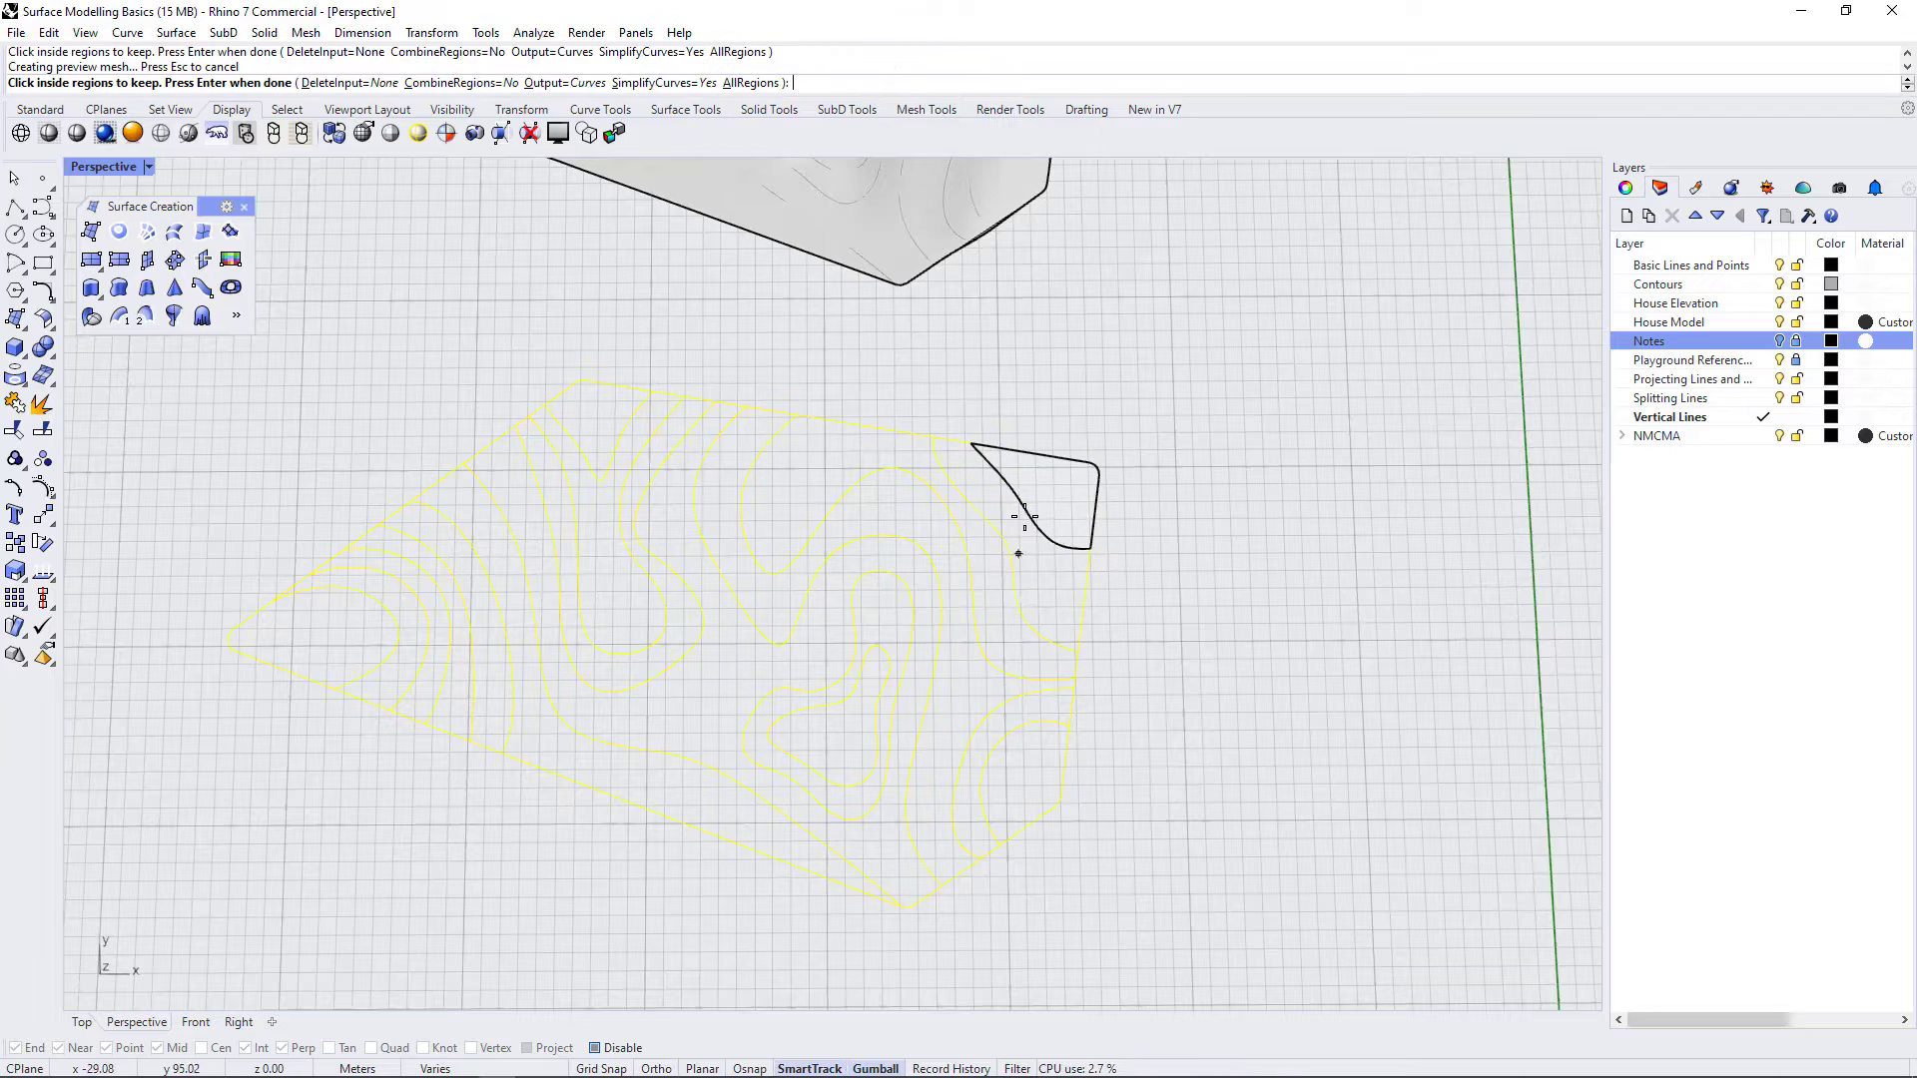
{"action": "left_click", "coordinate": [1056, 575]}
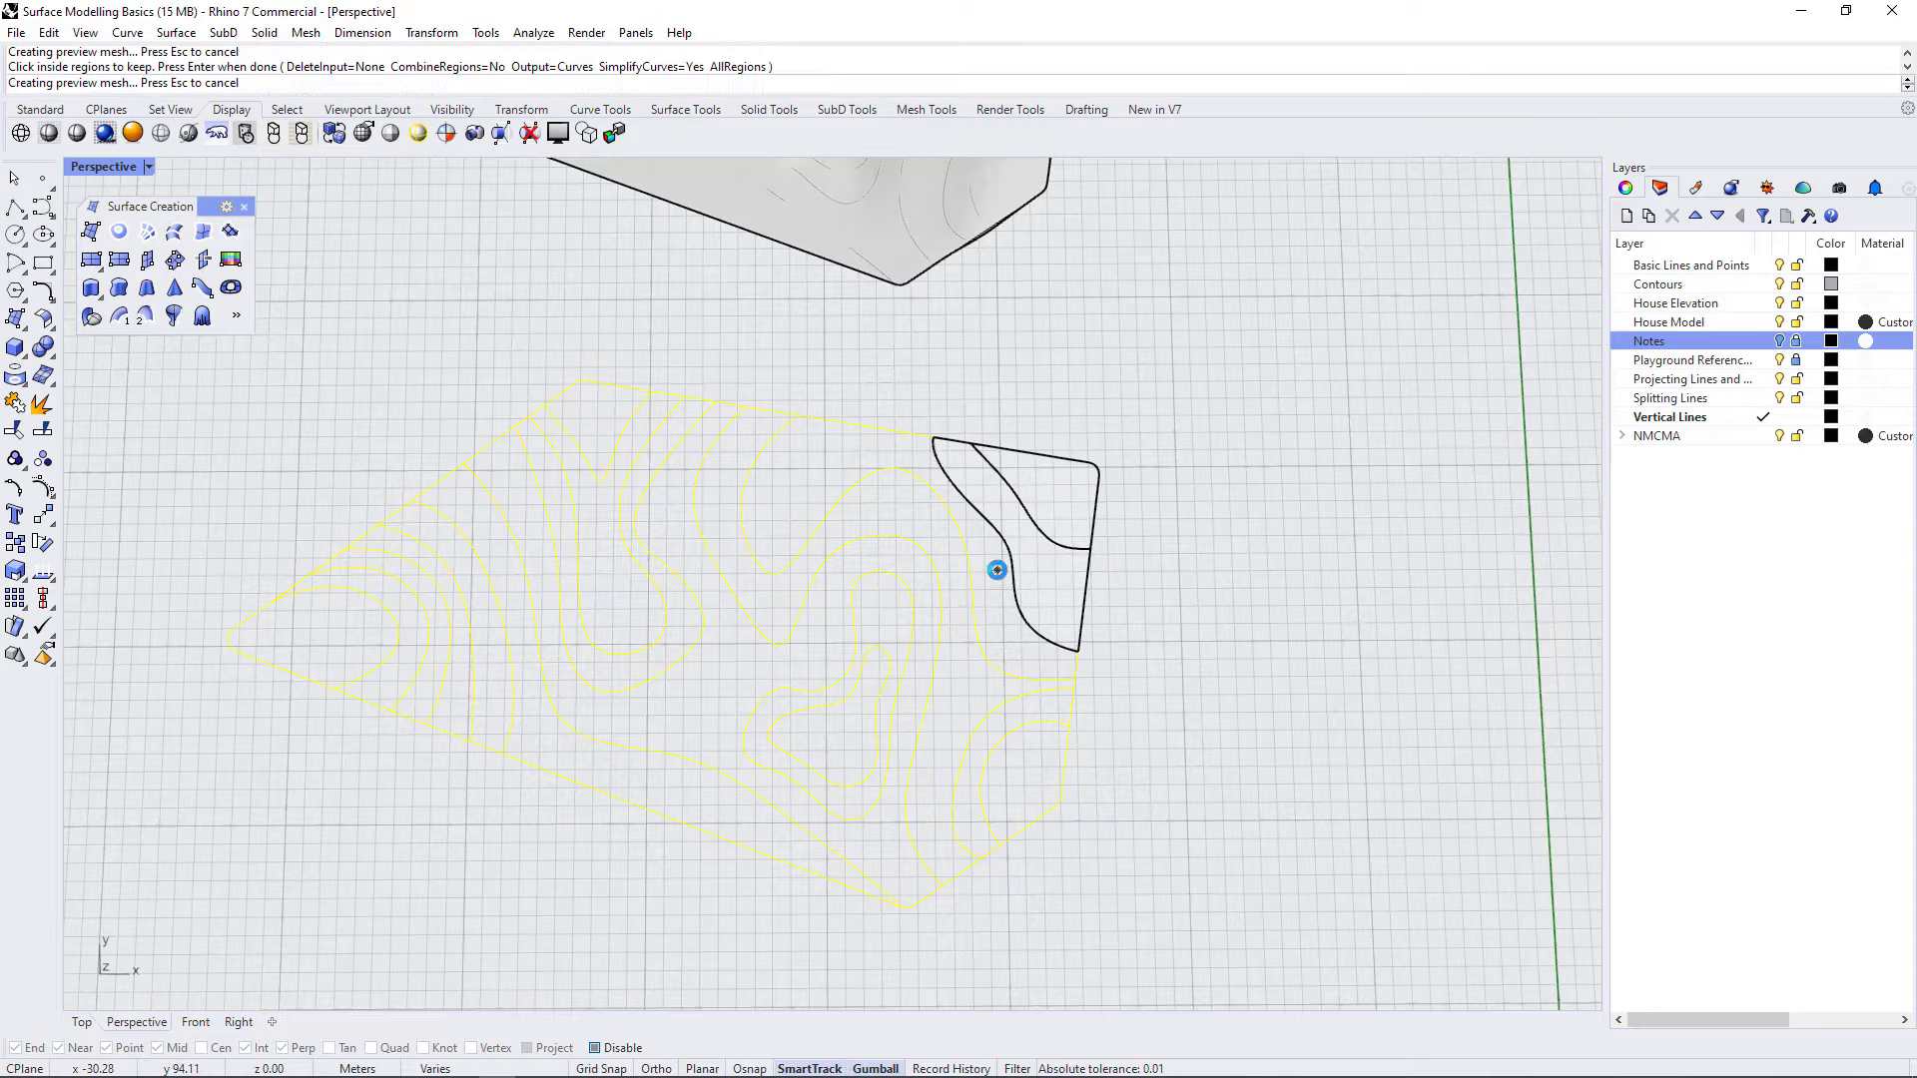
{"action": "left_click", "coordinate": [993, 611]}
{"action": "left_click", "coordinate": [954, 571]}
{"action": "left_click", "coordinate": [1010, 720]}
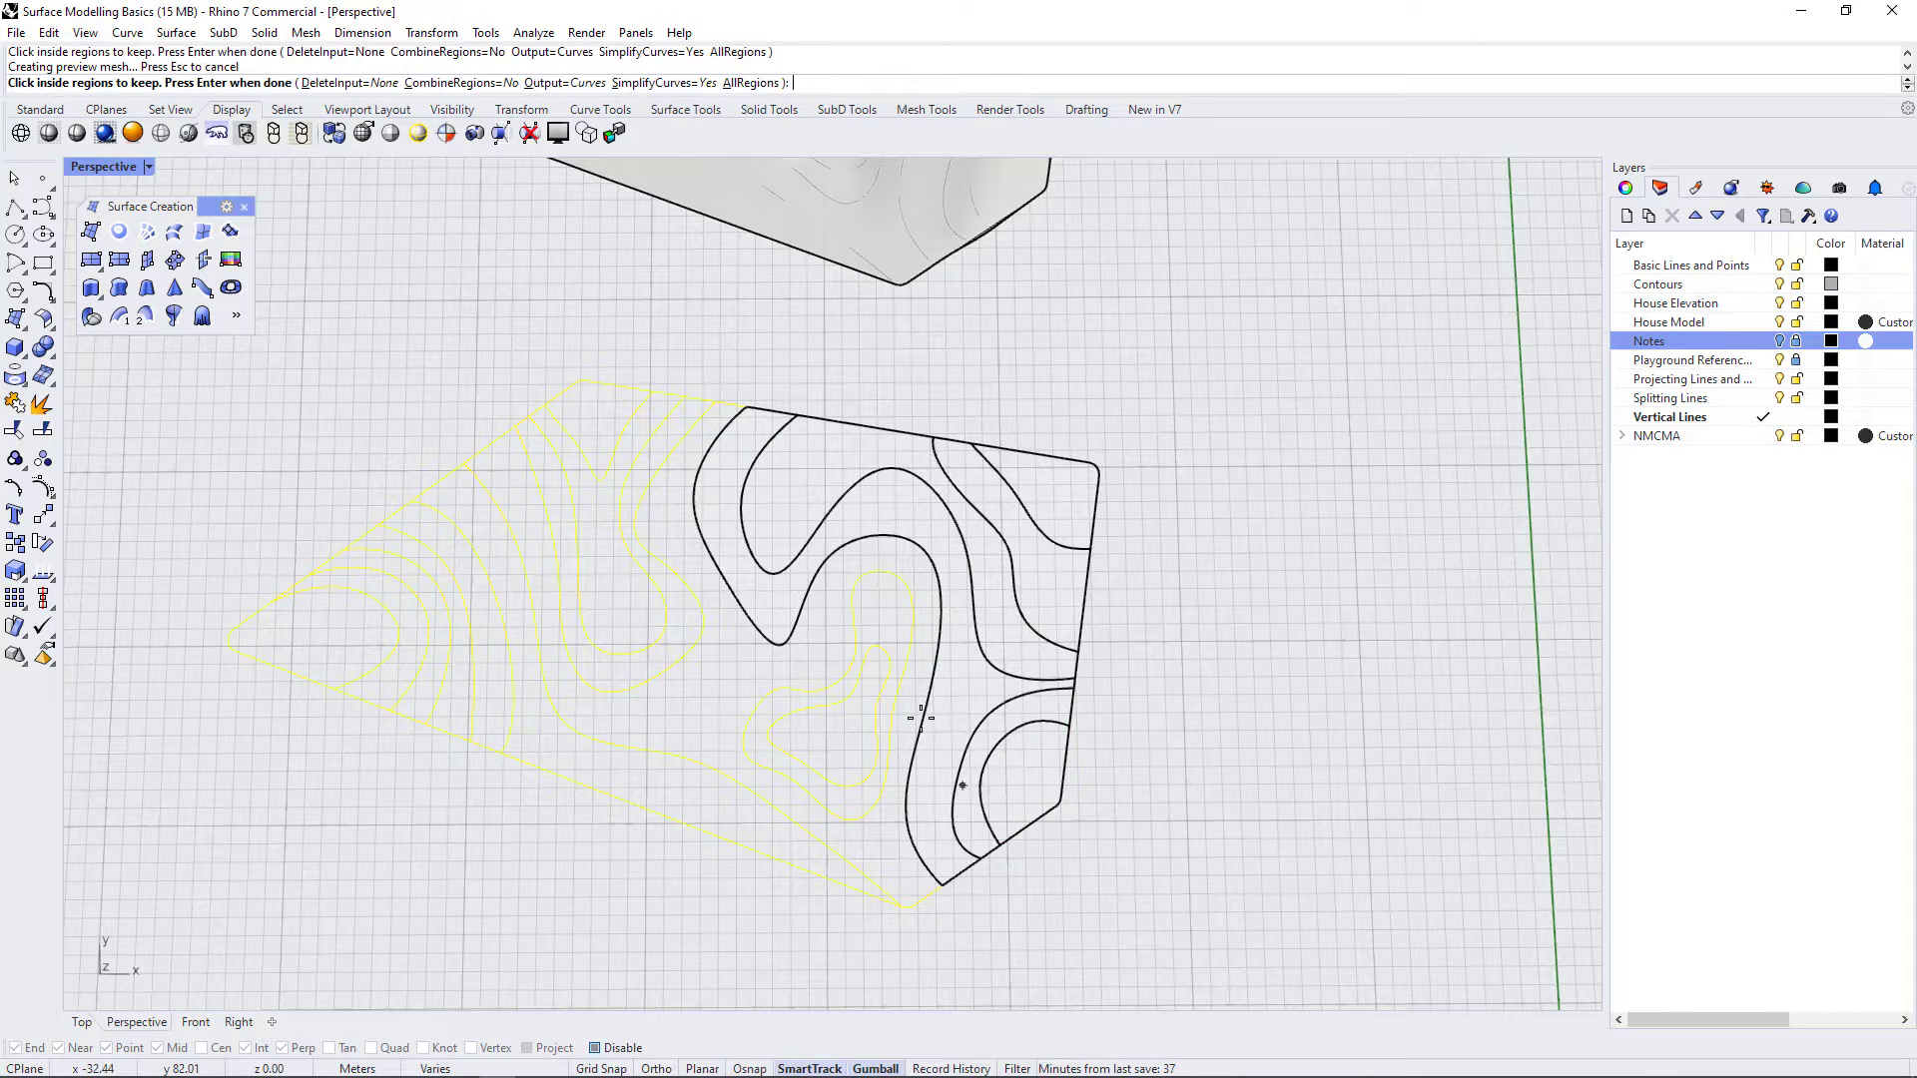
{"action": "left_click", "coordinate": [857, 577]}
{"action": "left_click", "coordinate": [884, 615]}
{"action": "left_click", "coordinate": [610, 561]}
{"action": "left_click", "coordinate": [650, 435]}
{"action": "left_click", "coordinate": [601, 412]}
{"action": "left_click", "coordinate": [483, 529]}
{"action": "left_click", "coordinate": [445, 545]}
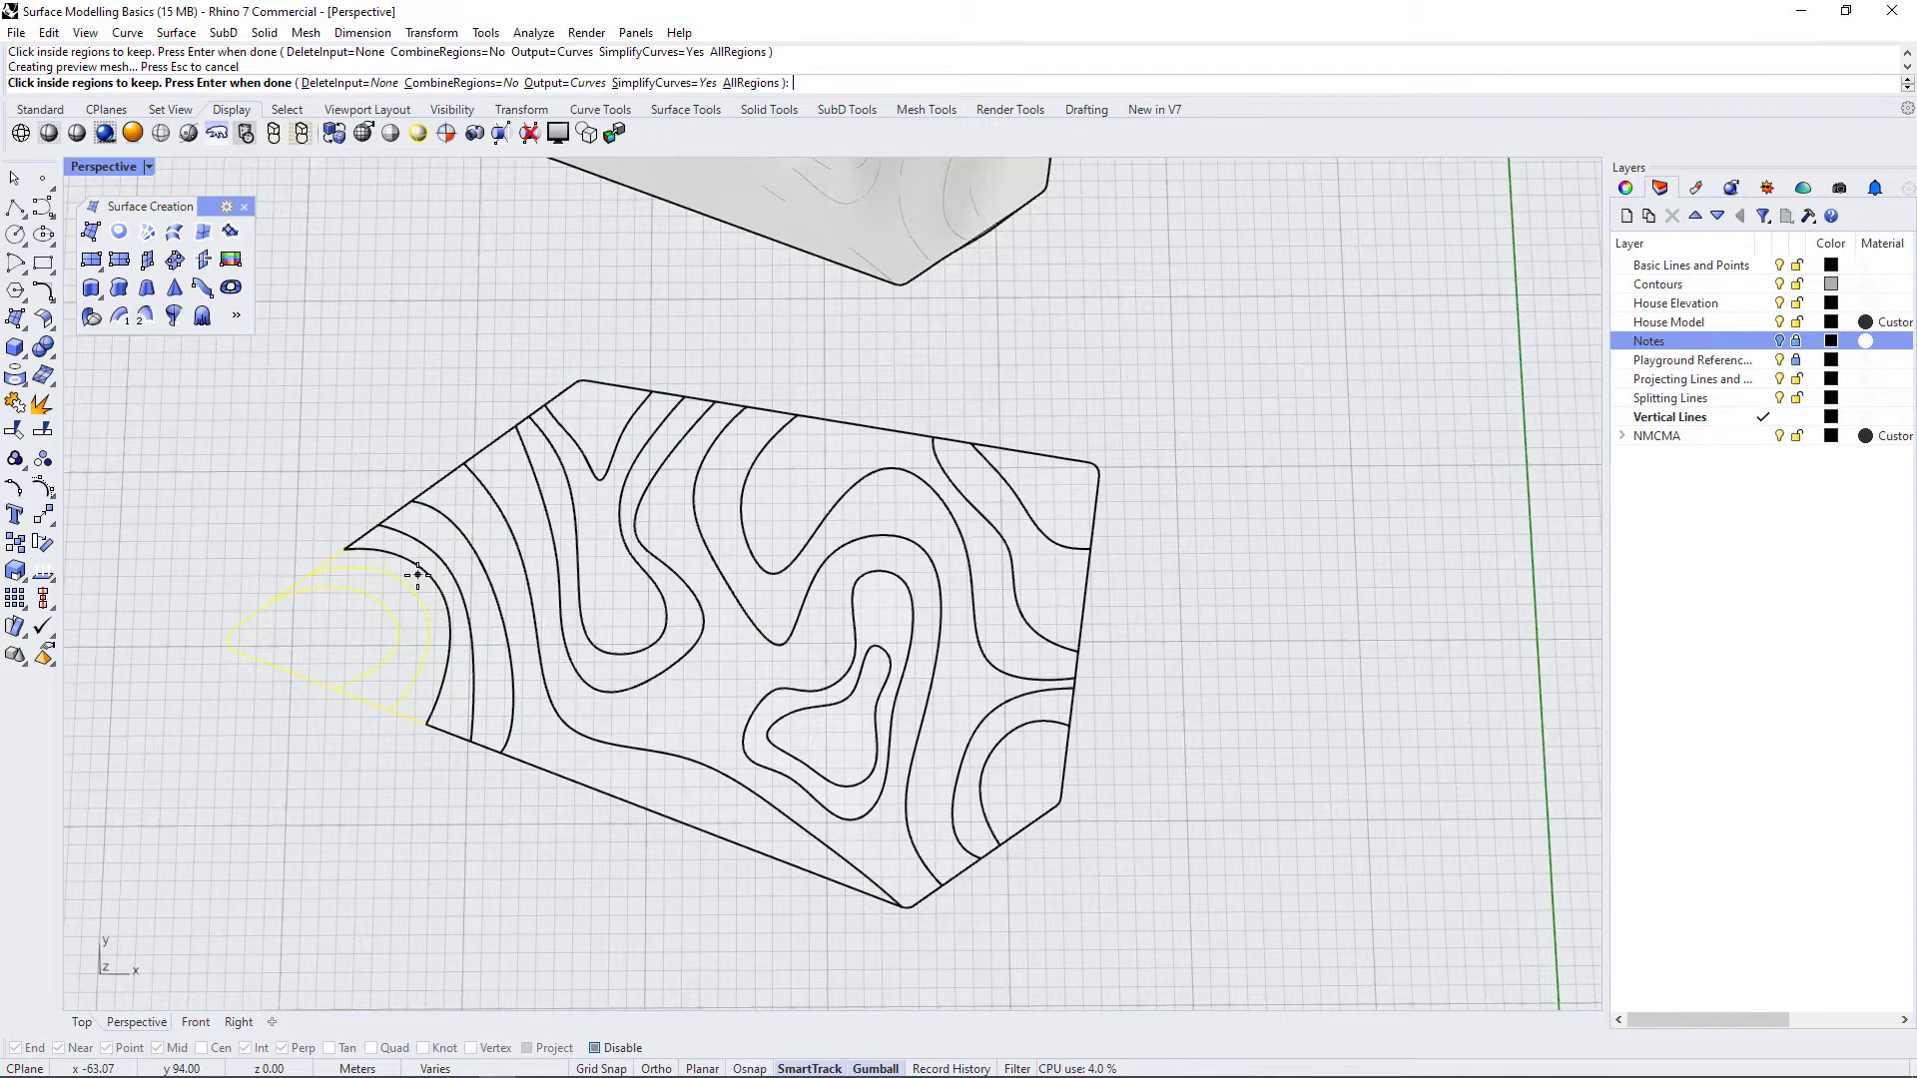
{"action": "left_click", "coordinate": [411, 579]}
{"action": "left_click", "coordinate": [387, 612]}
{"action": "left_click", "coordinate": [364, 623]}
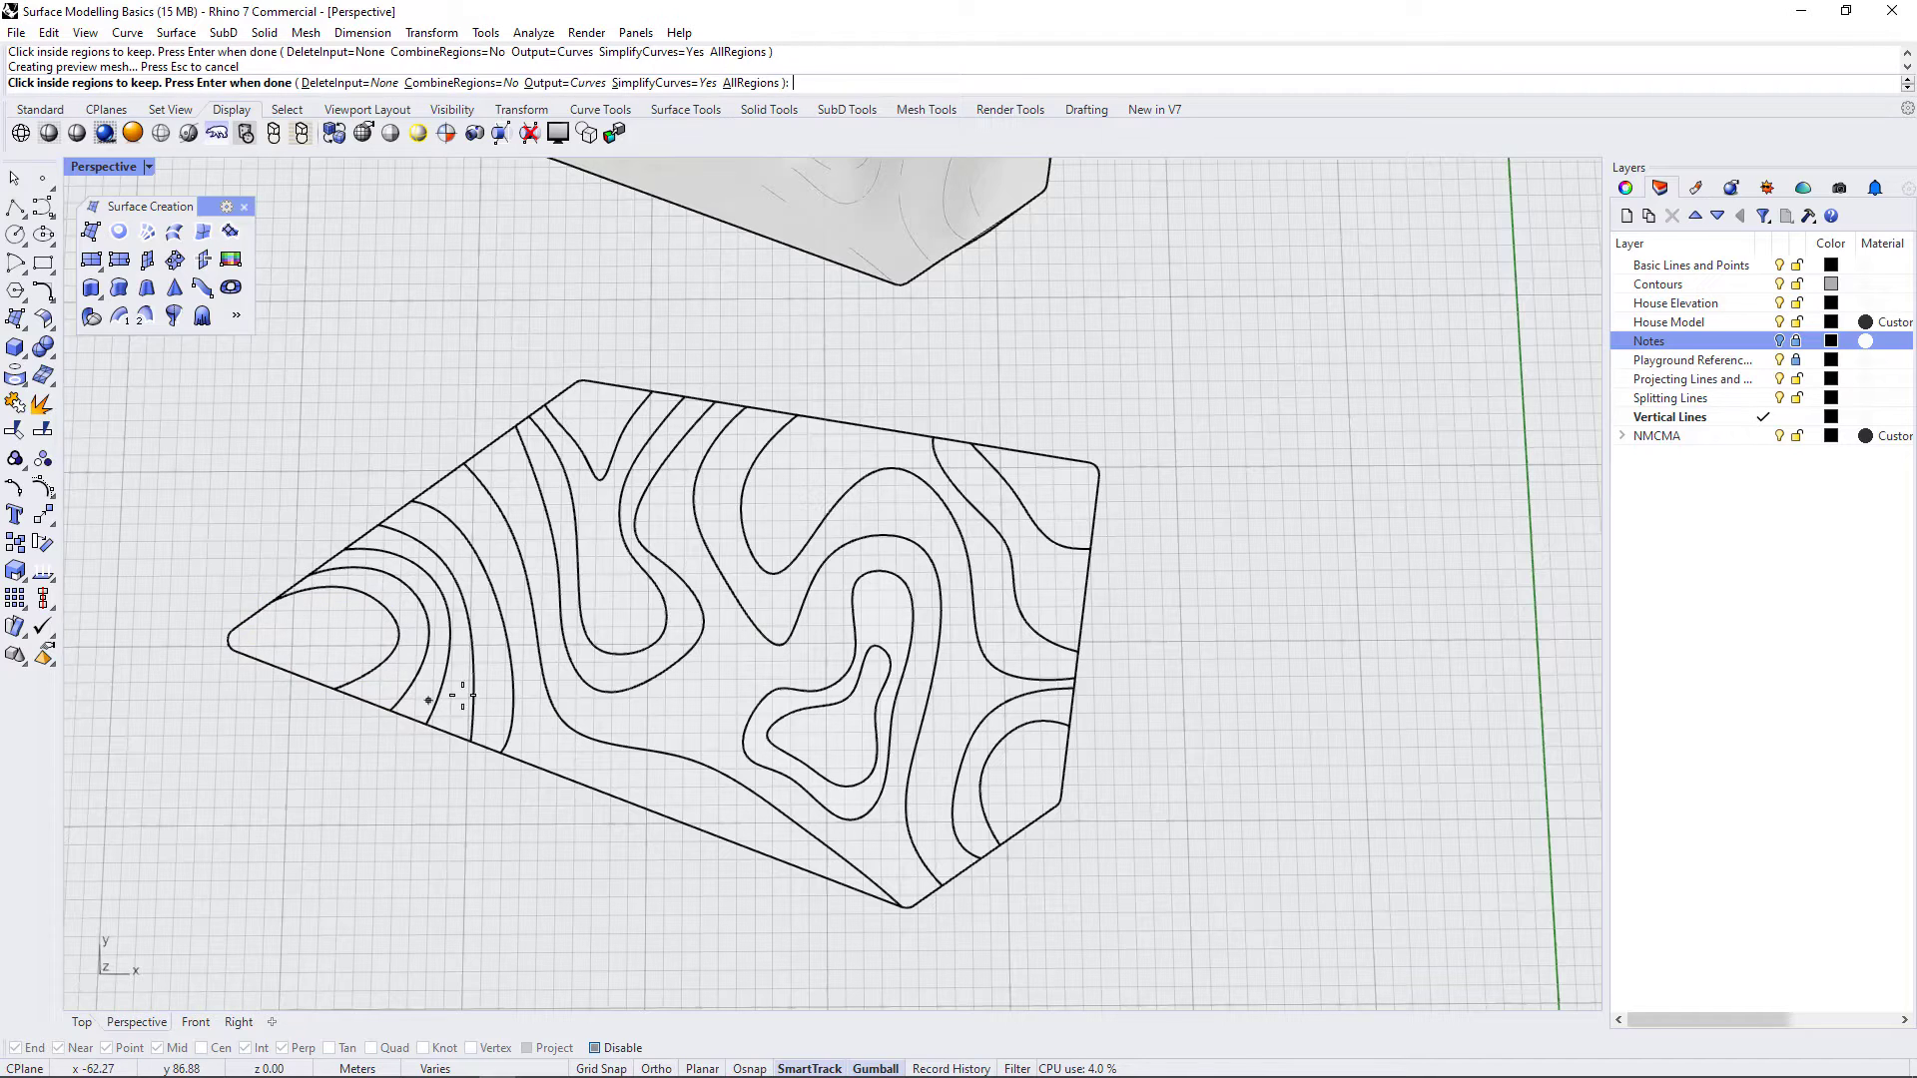
- Finish the 20 region curves and move them onto a new CurveBoolean layer
{"action": "key", "text": "Return"}
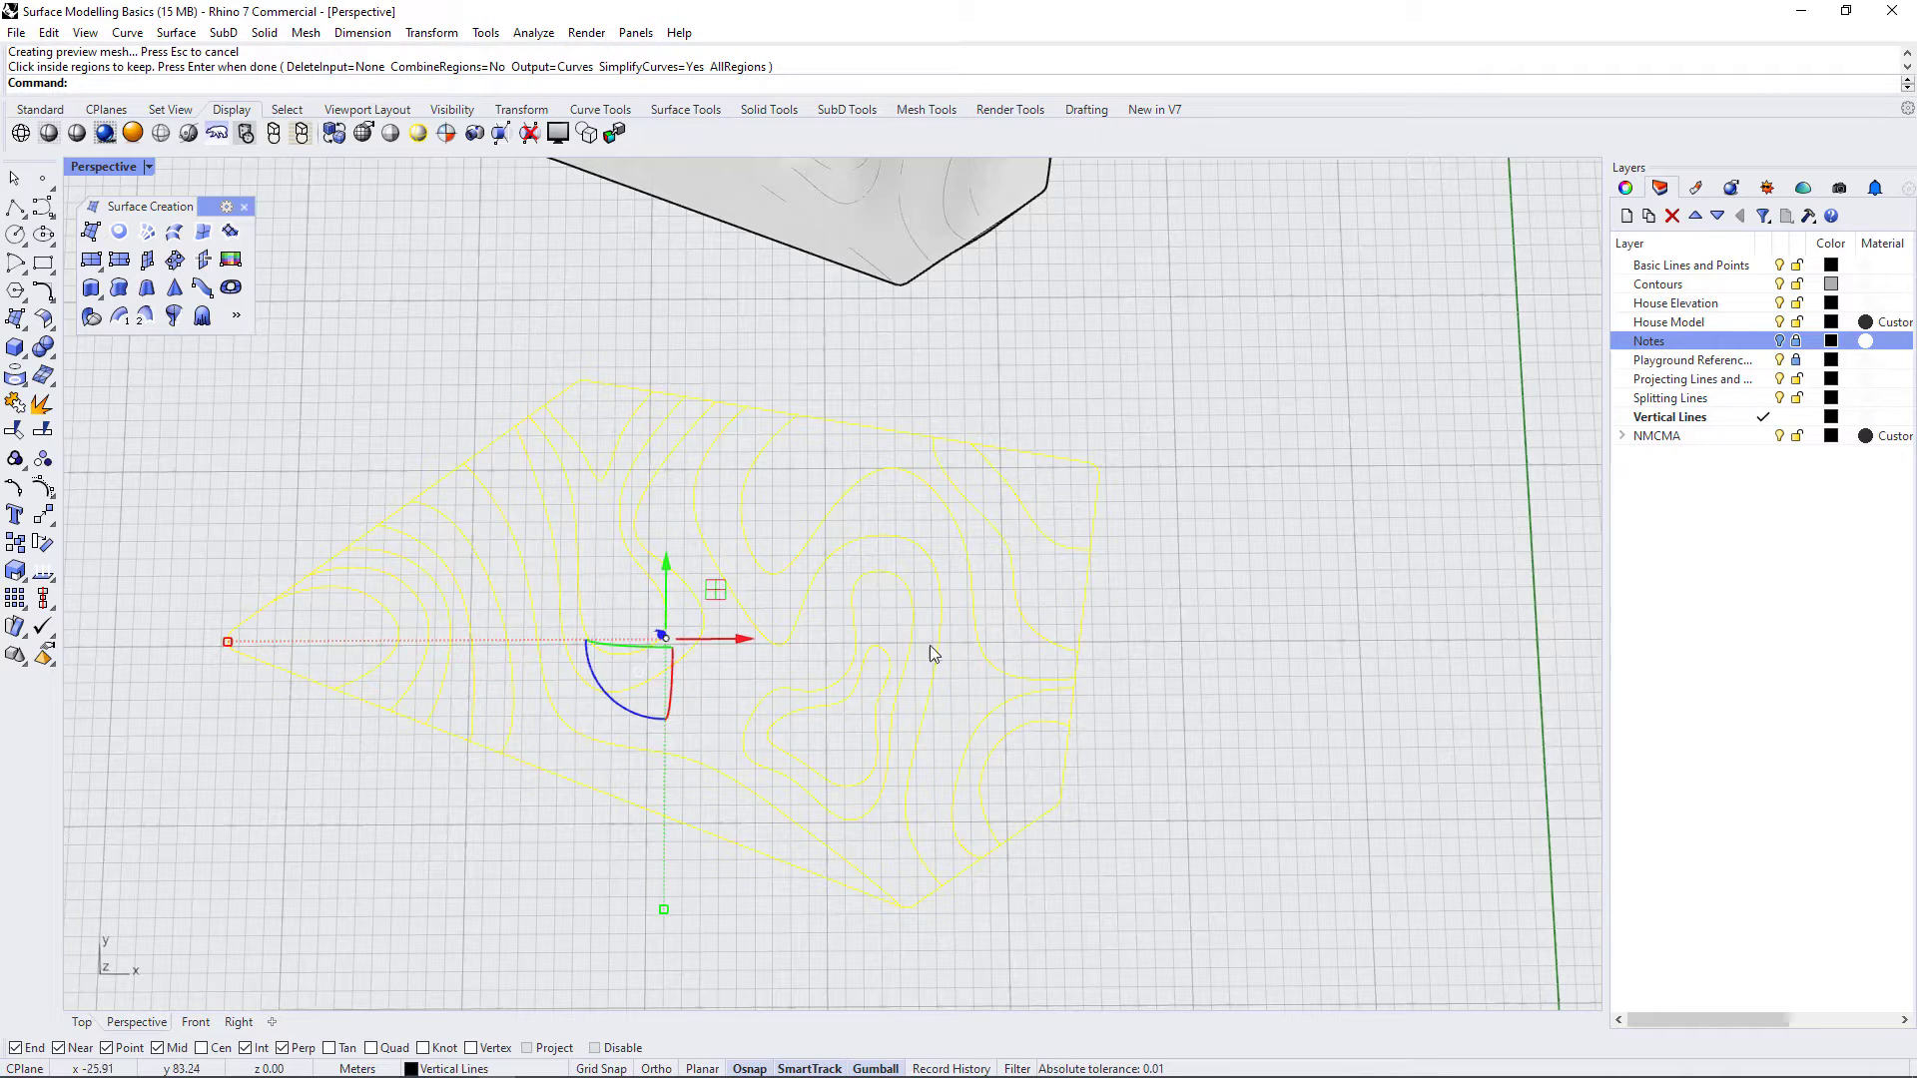
{"action": "double_click", "coordinate": [103, 167]}
{"action": "double_click", "coordinate": [873, 166]}
{"action": "left_click", "coordinate": [1626, 220]}
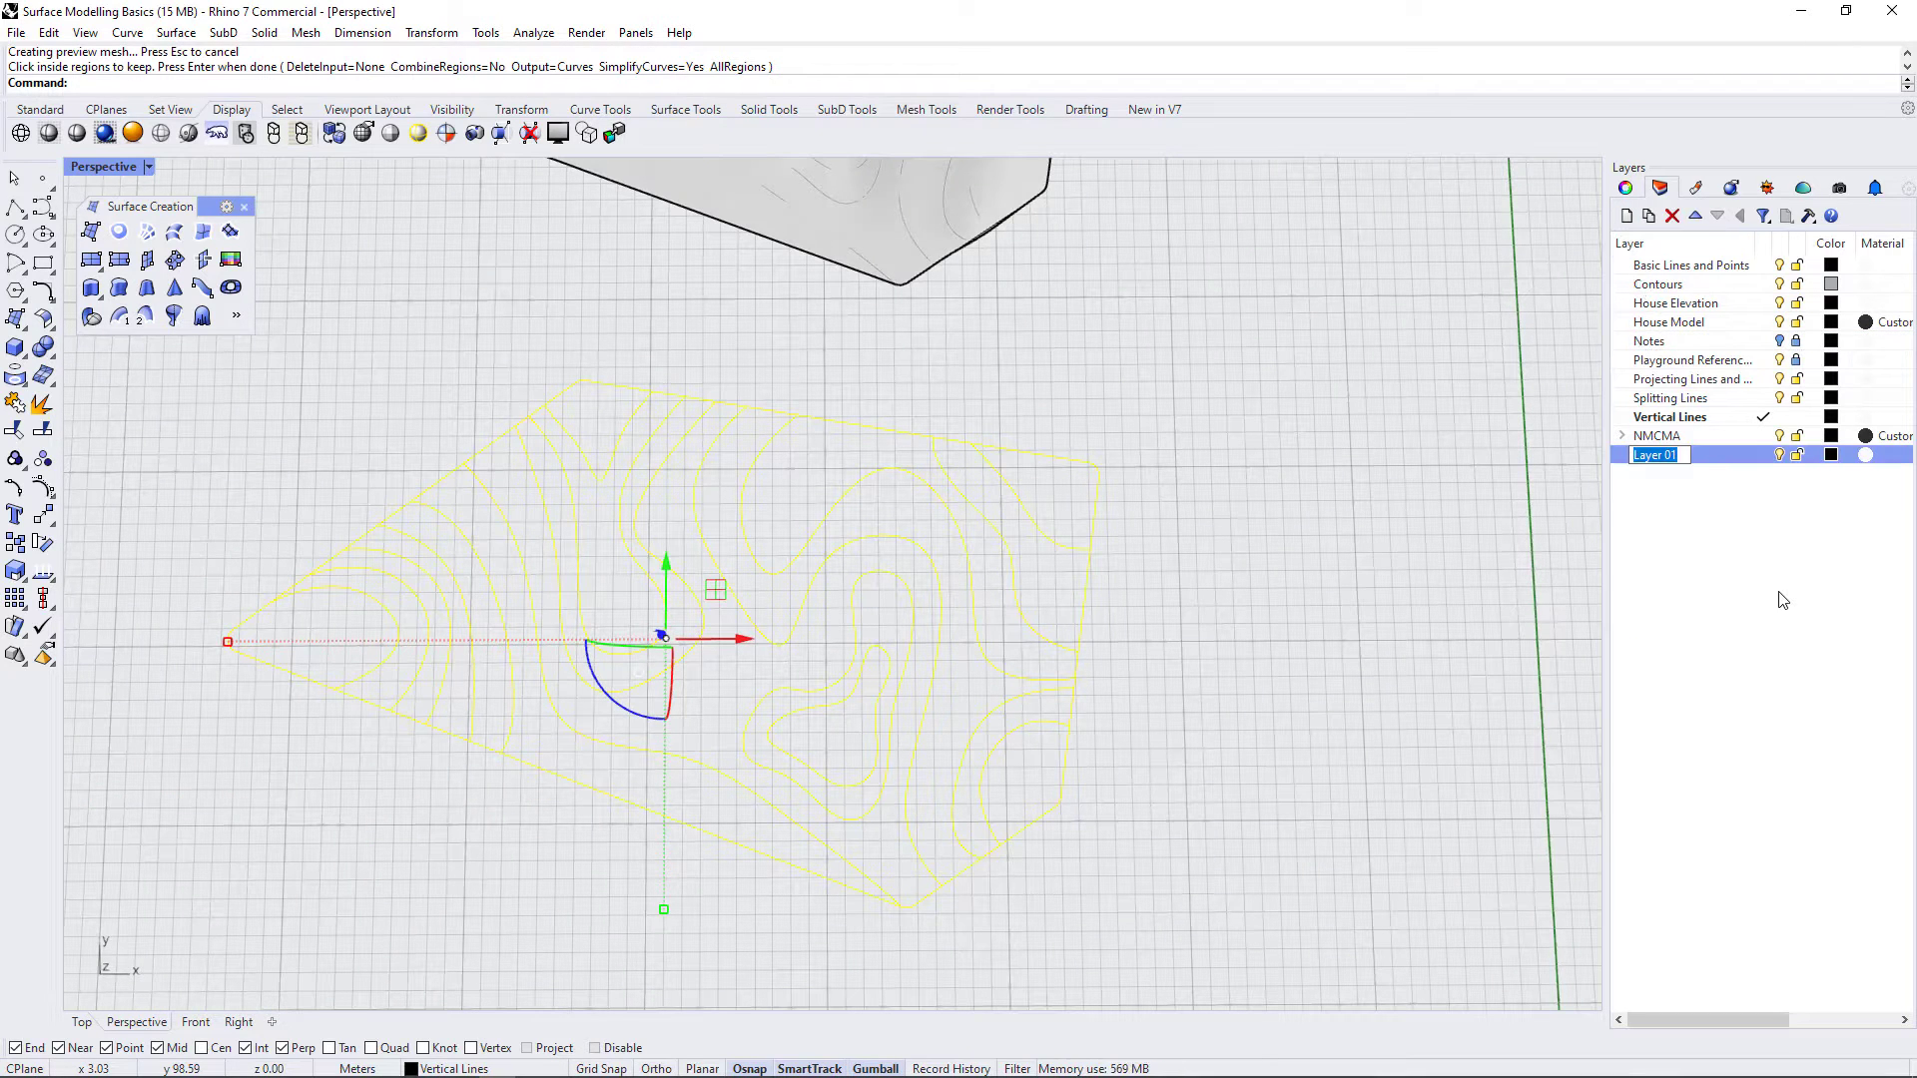
{"action": "type", "text": "CurveBoolean"}
{"action": "key", "text": "Return"}
{"action": "right_click", "coordinate": [1697, 461]}
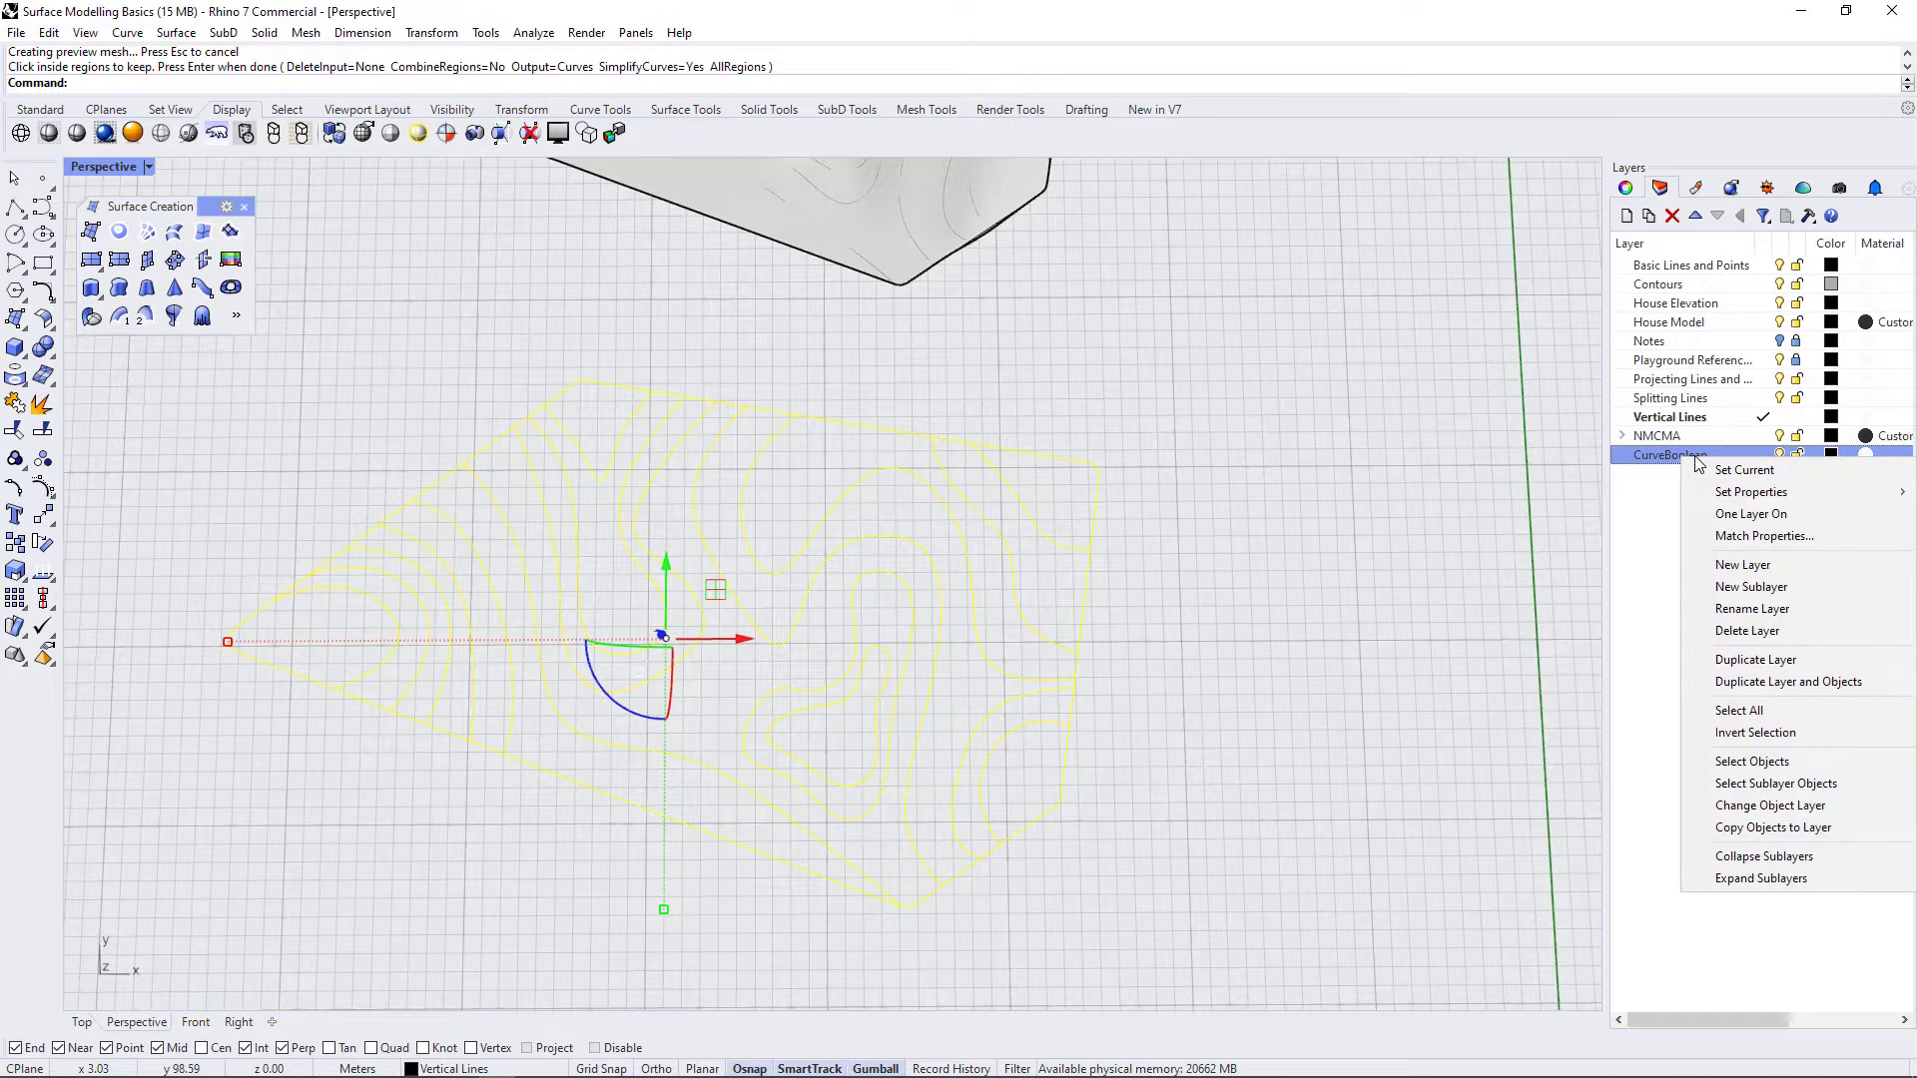
{"action": "left_click", "coordinate": [1738, 807]}
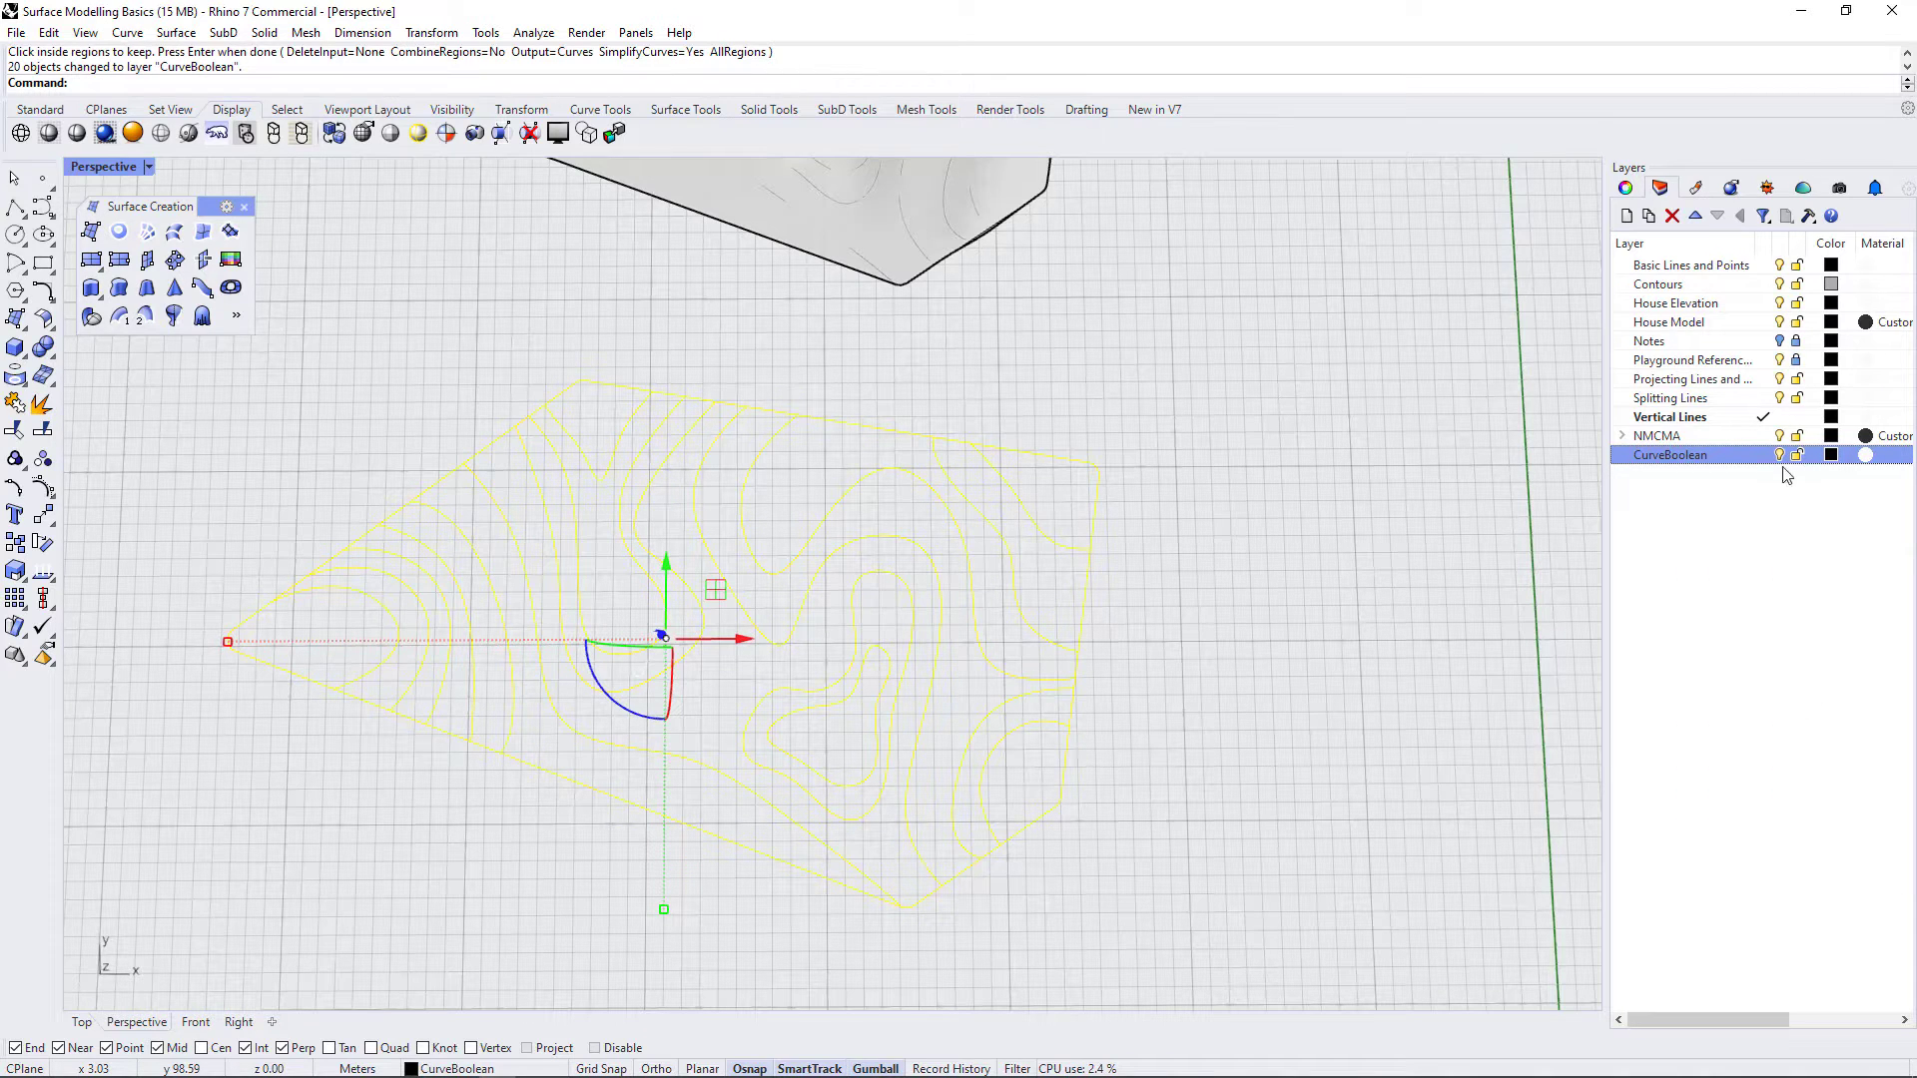
- Hide the Basic Lines and Points and Contours layers, and show the Notes layer again
{"action": "left_click", "coordinate": [1380, 517]}
{"action": "scroll", "coordinate": [1089, 566], "scroll_direction": "down", "scroll_amount": 3}
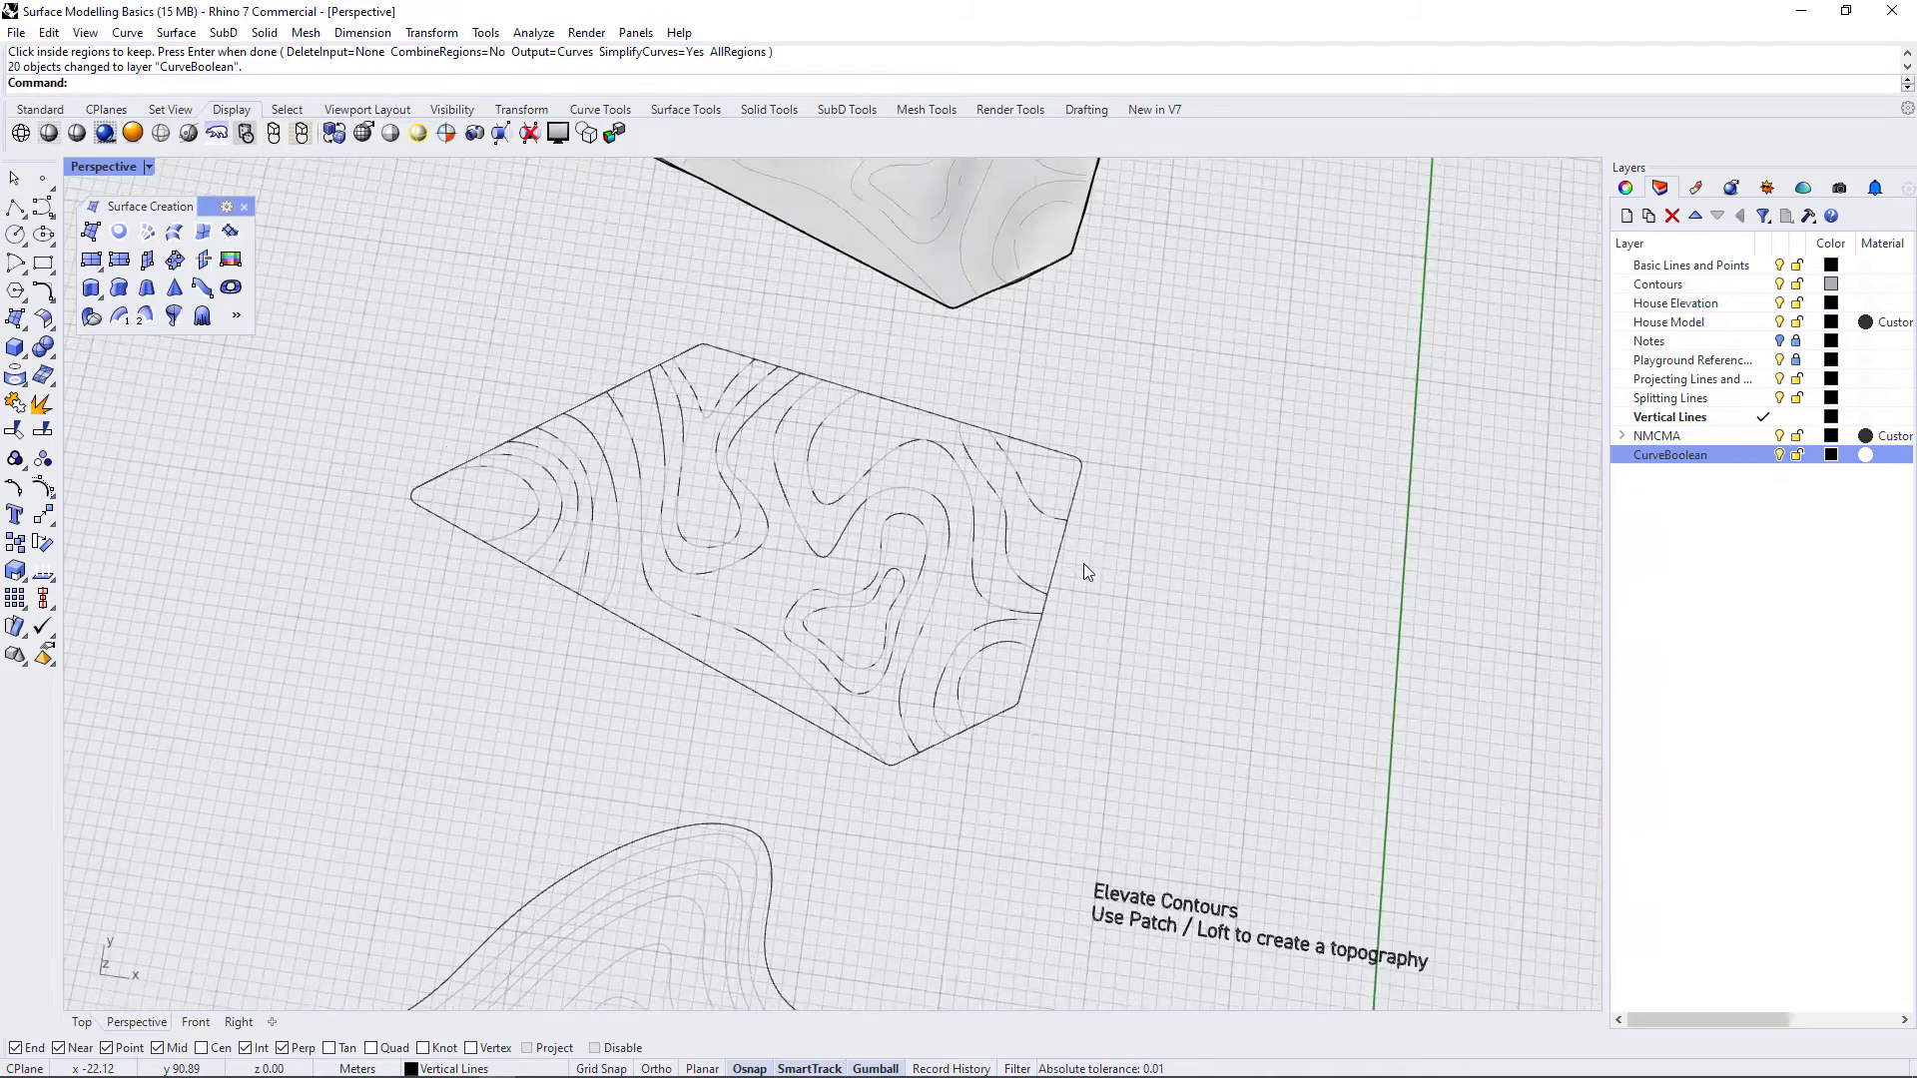
{"action": "left_click", "coordinate": [1780, 265]}
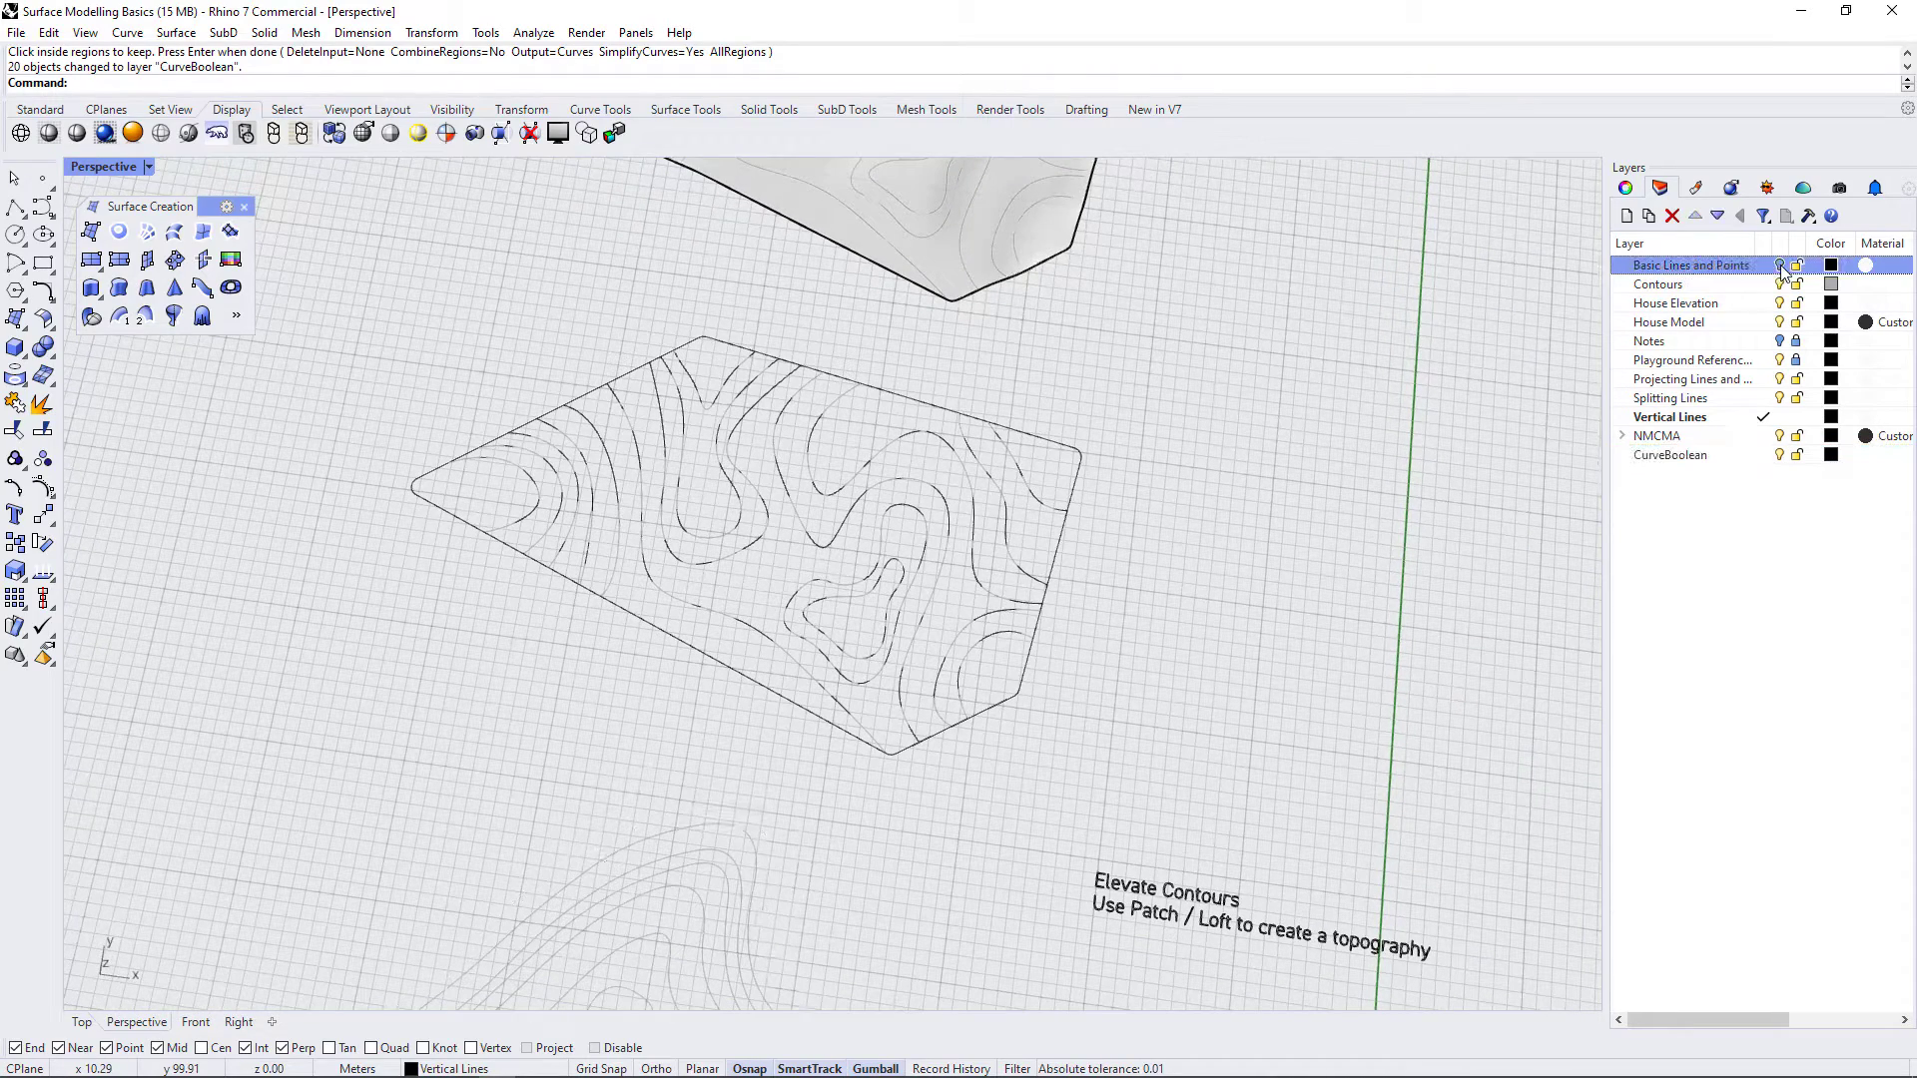
{"action": "left_click", "coordinate": [1780, 285]}
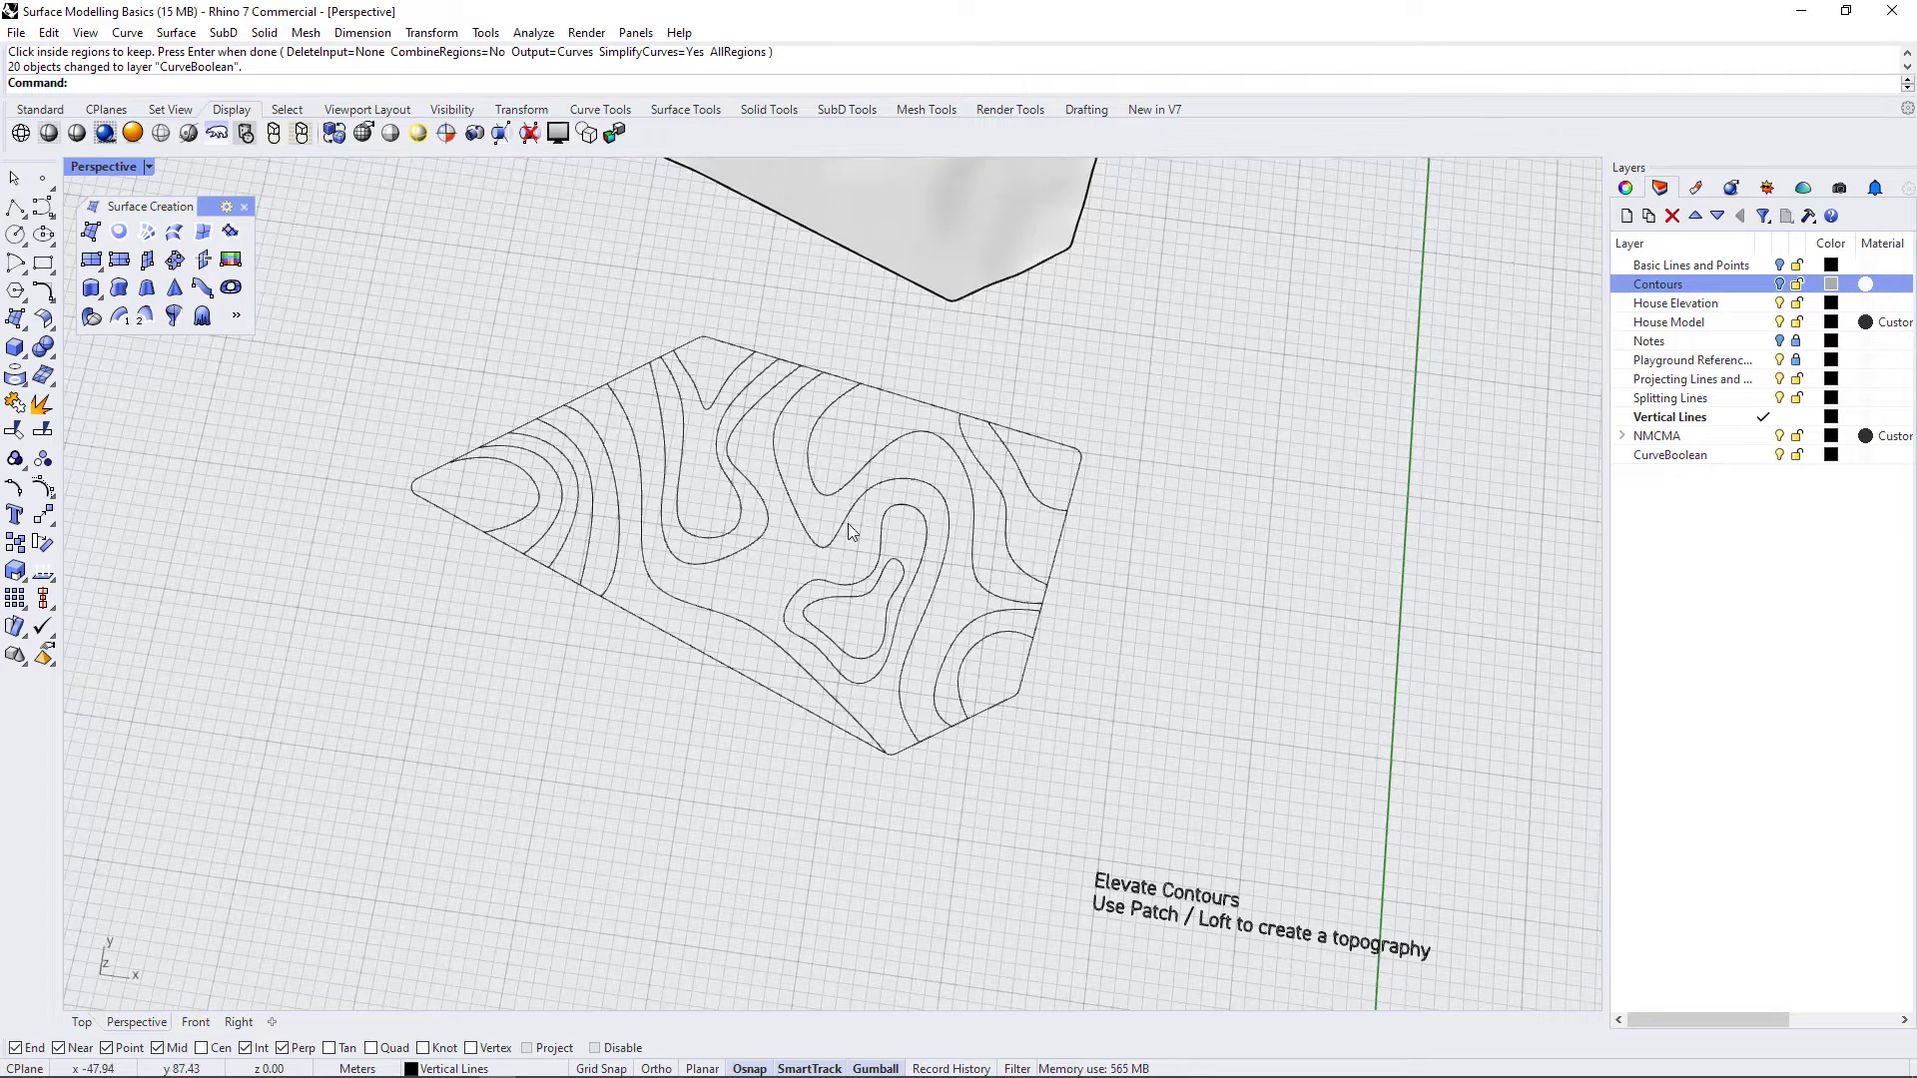
{"action": "left_click", "coordinate": [936, 449]}
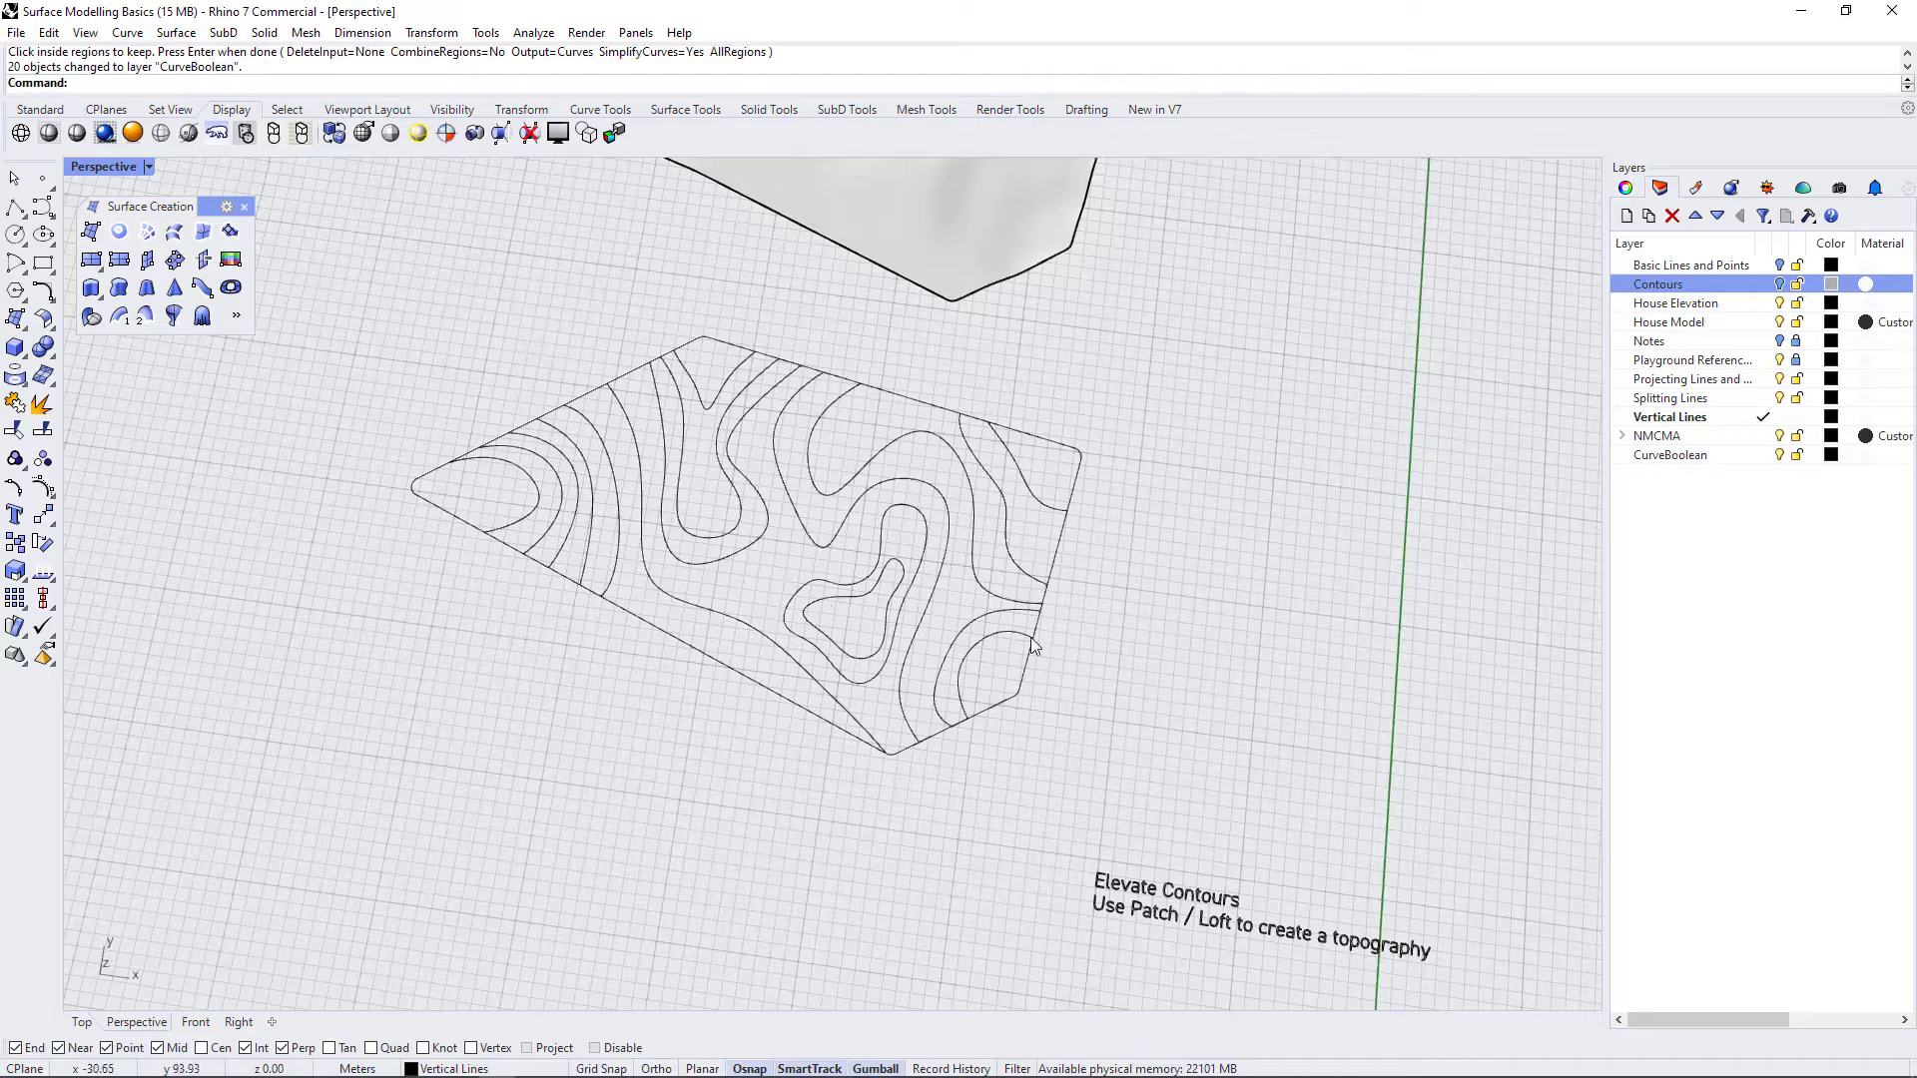
{"action": "mouse_move", "coordinate": [966, 689]}
{"action": "right_mouse_down"}
{"action": "mouse_move", "coordinate": [857, 413]}
{"action": "mouse_move", "coordinate": [788, 467]}
{"action": "mouse_move", "coordinate": [736, 567]}
{"action": "right_mouse_up"}
{"action": "scroll", "coordinate": [884, 597], "scroll_direction": "up", "scroll_amount": 4}
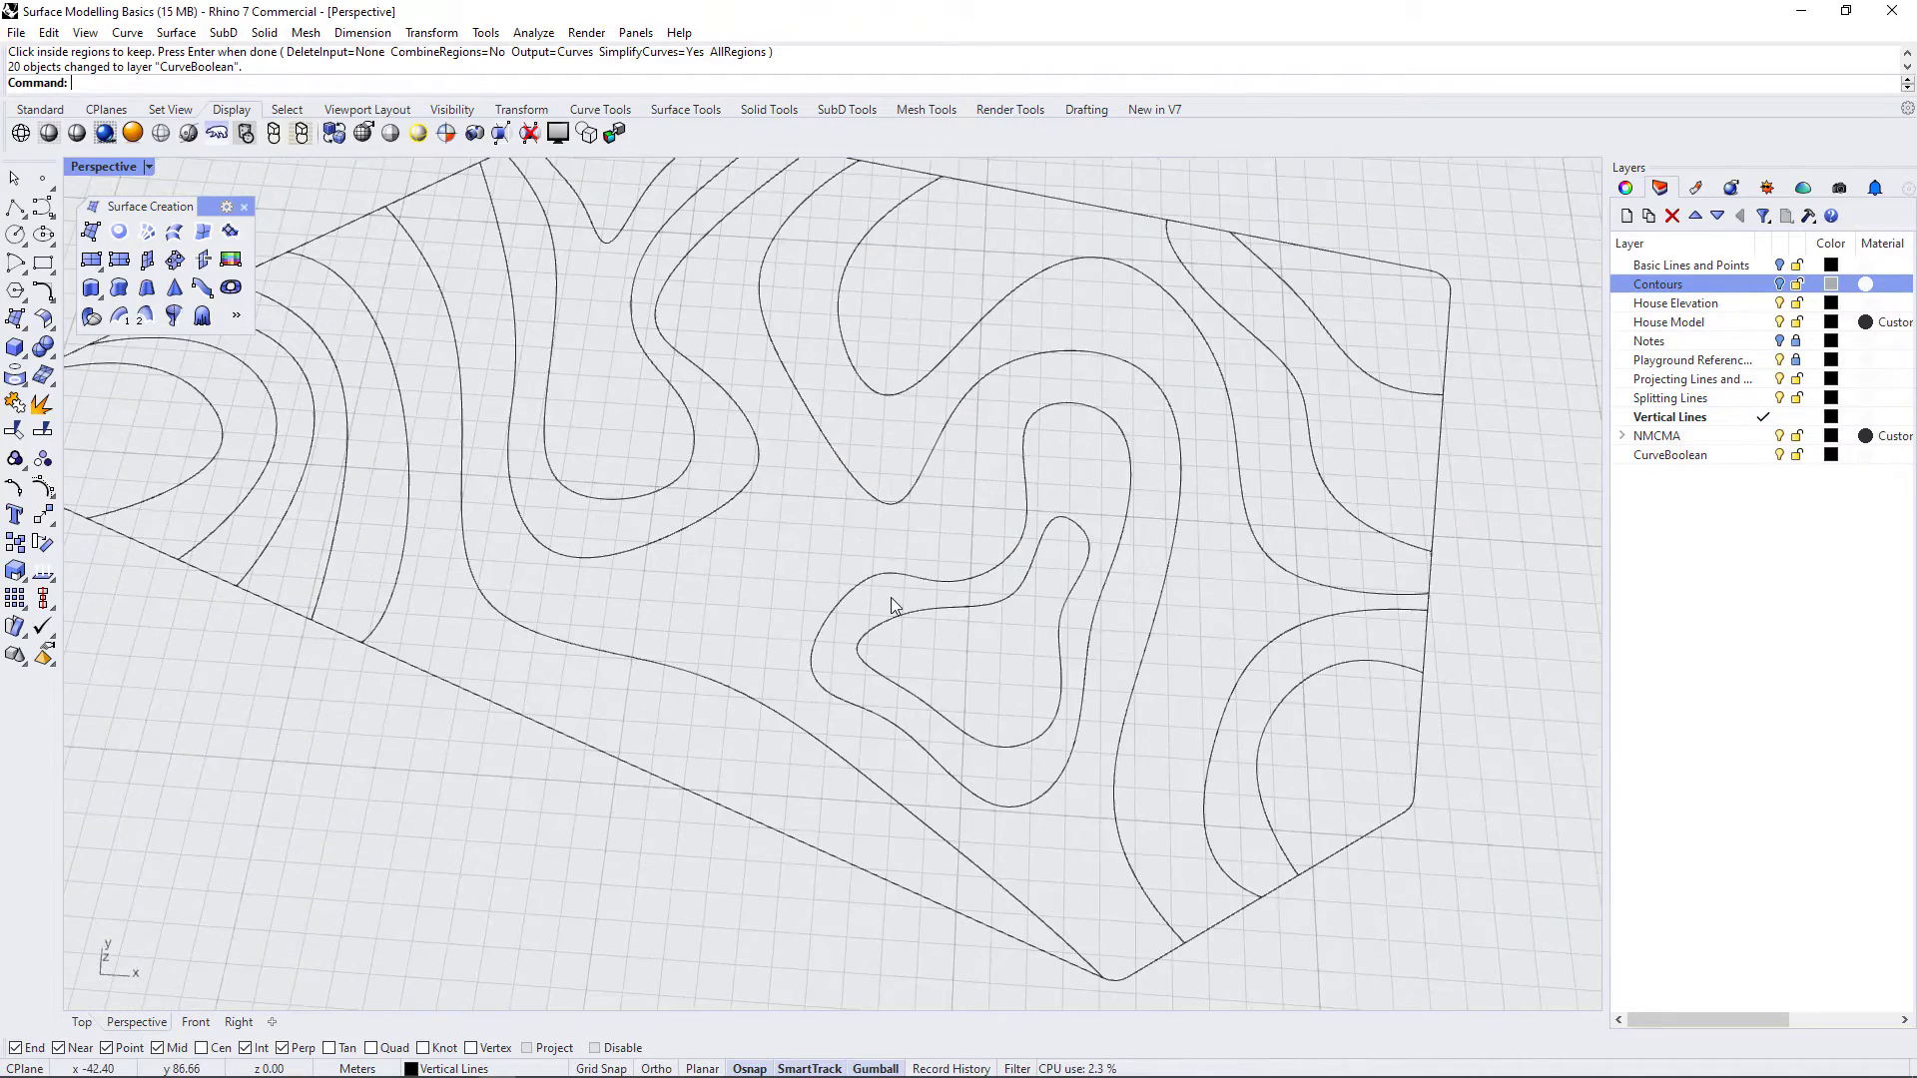
{"action": "left_click", "coordinate": [1779, 341]}
{"action": "scroll", "coordinate": [911, 579], "scroll_direction": "down", "scroll_amount": 3}
{"action": "right_click_drag", "start_coordinate": [912, 579], "coordinate": [895, 496]}
- Select the negative contour curves, including the -1.0, +0.0 and -1.5 loops
{"action": "scroll", "coordinate": [899, 519], "scroll_direction": "up", "scroll_amount": 4}
{"action": "scroll", "coordinate": [1033, 558], "scroll_direction": "down", "scroll_amount": 4}
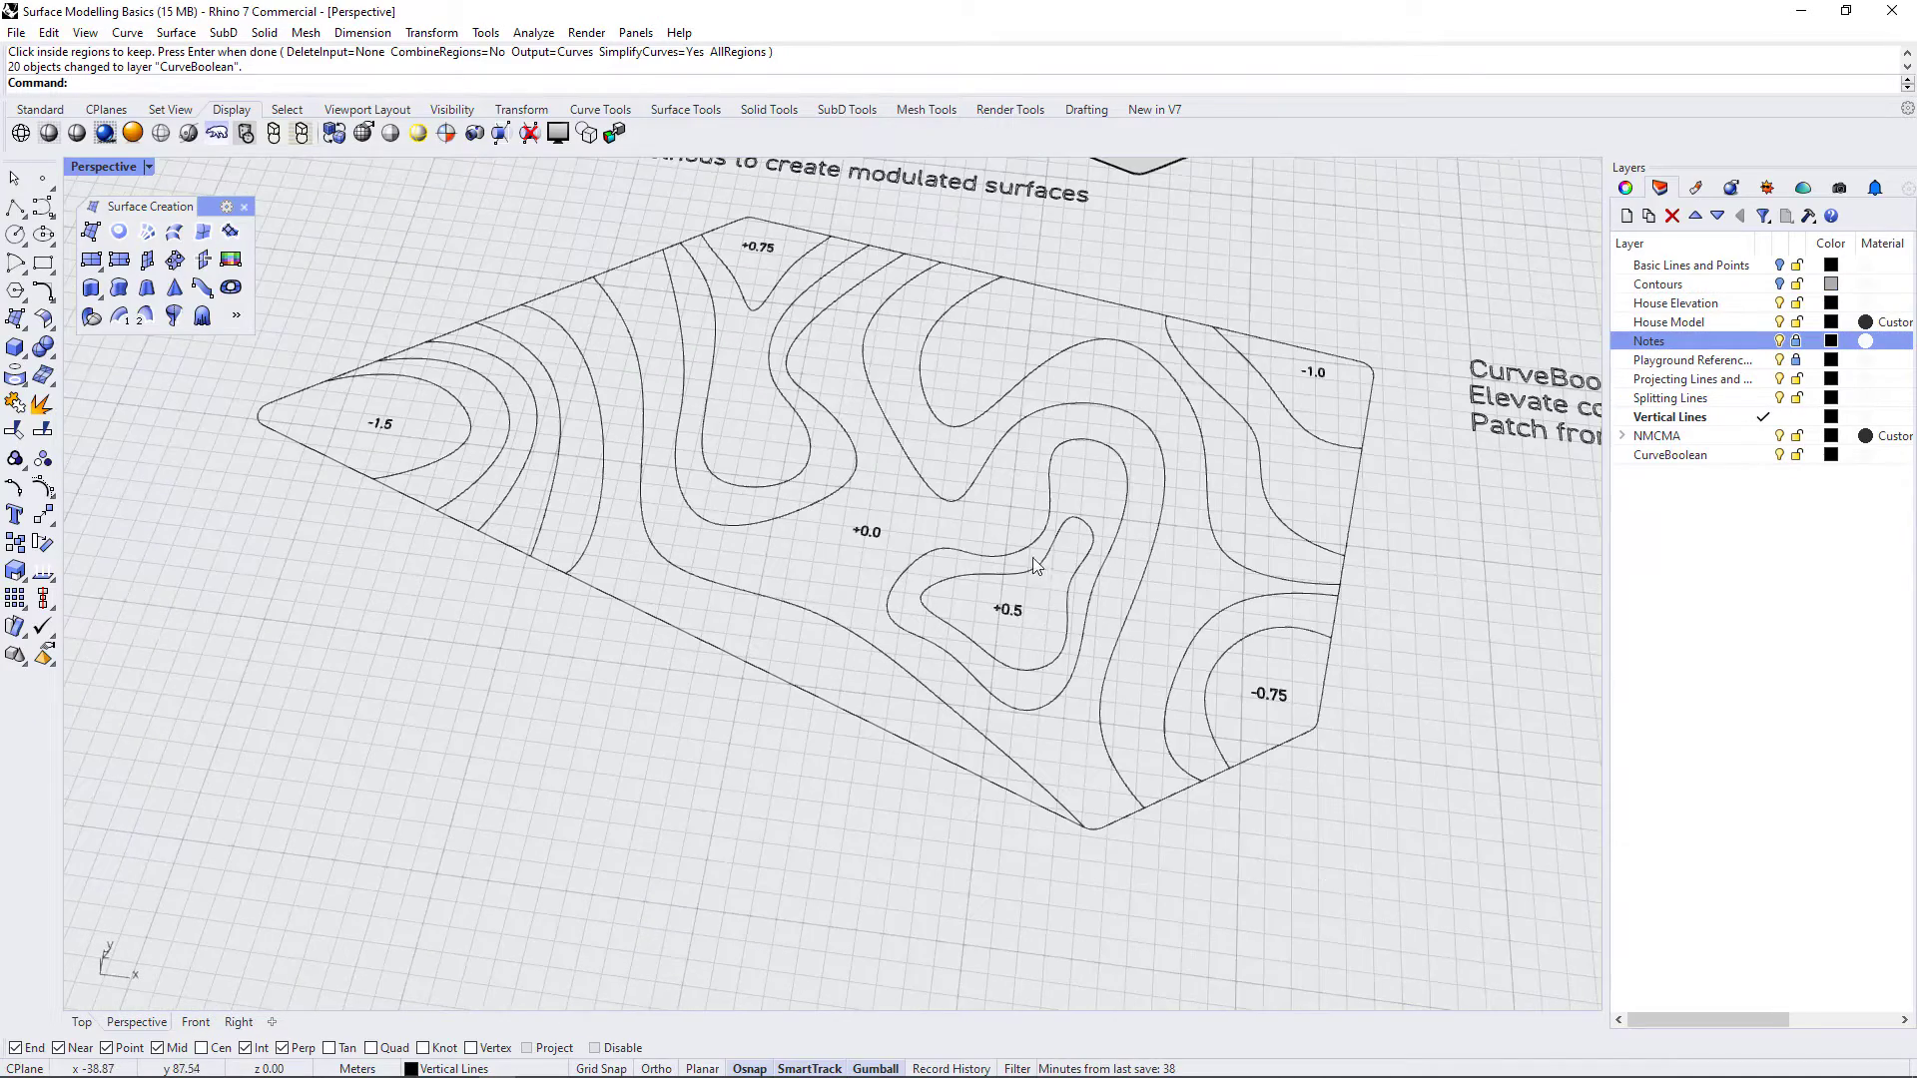
{"action": "left_click", "coordinate": [1123, 644]}
{"action": "left_click", "coordinate": [1174, 693]}
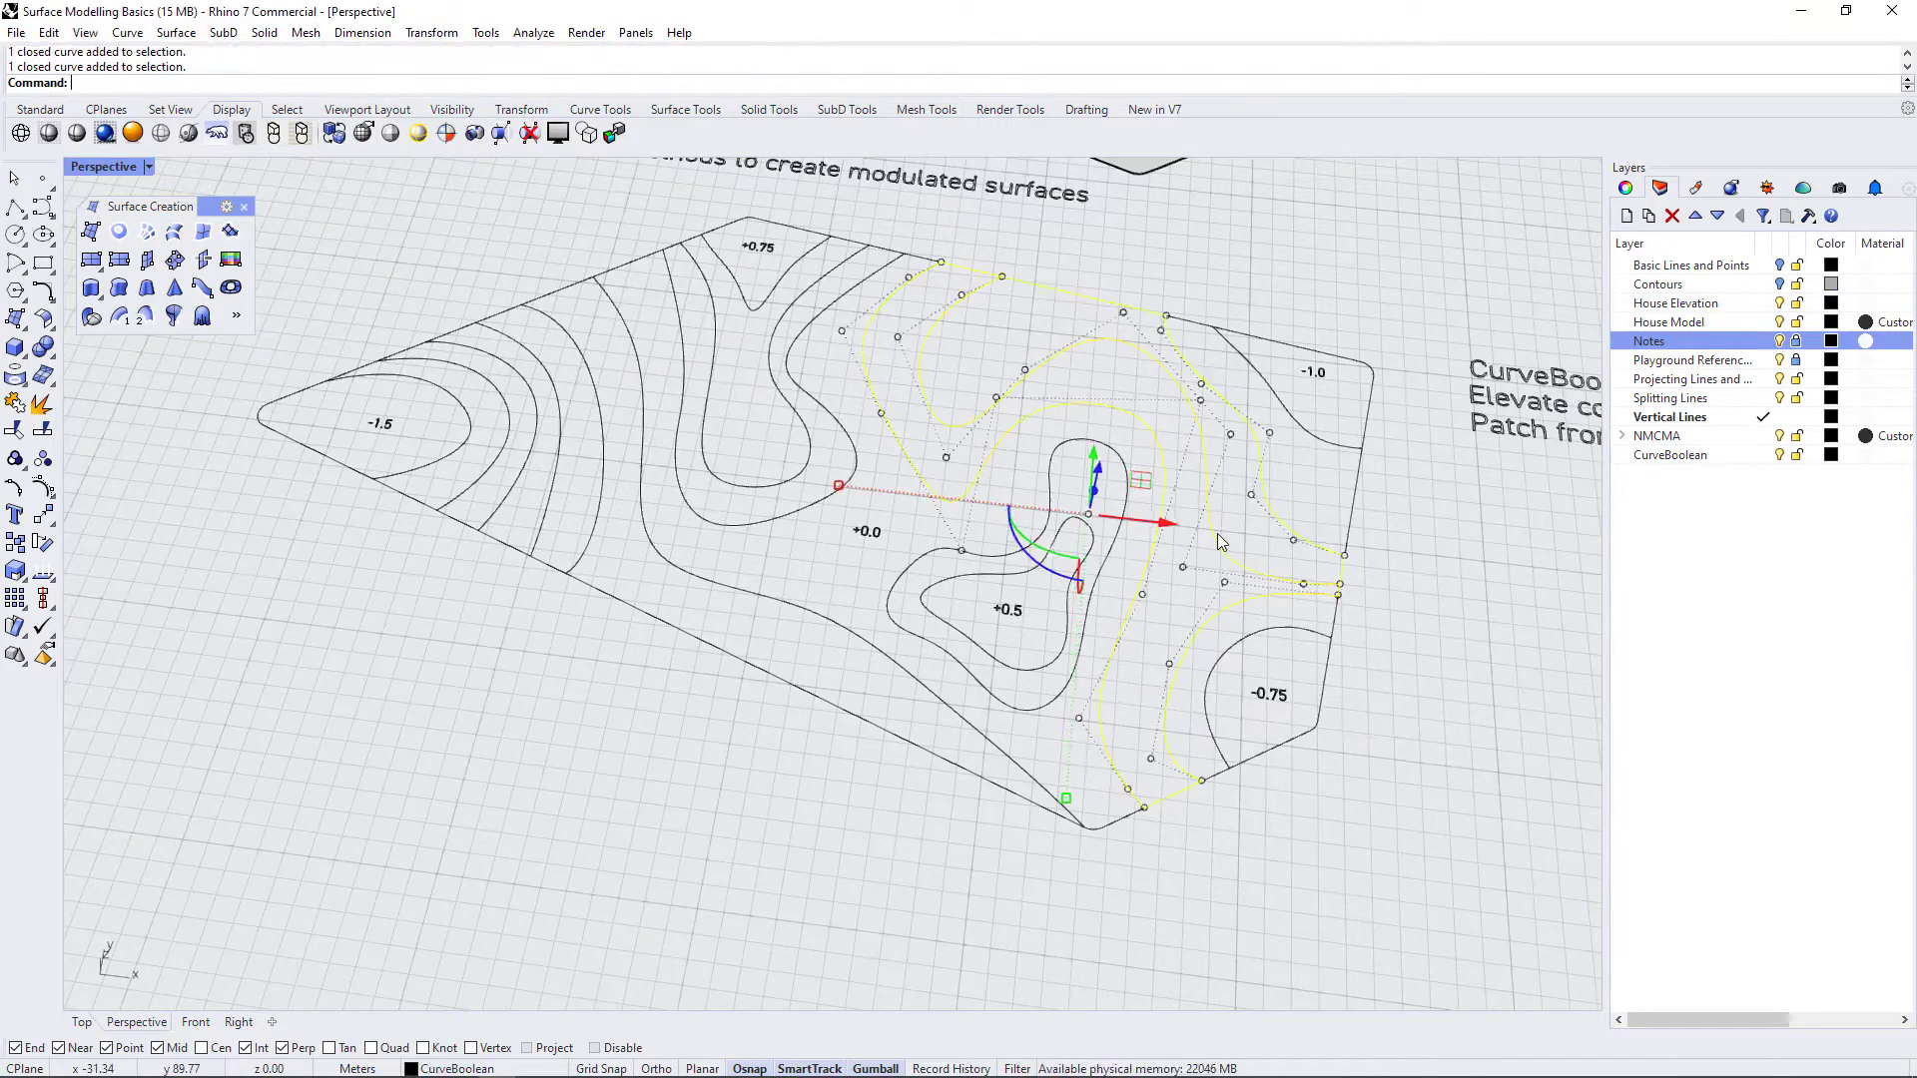
{"action": "left_click", "coordinate": [1217, 533]}
{"action": "left_click", "coordinate": [1256, 639]}
{"action": "left_click", "coordinate": [1318, 699]}
{"action": "left_click", "coordinate": [607, 424]}
{"action": "left_click", "coordinate": [654, 487]}
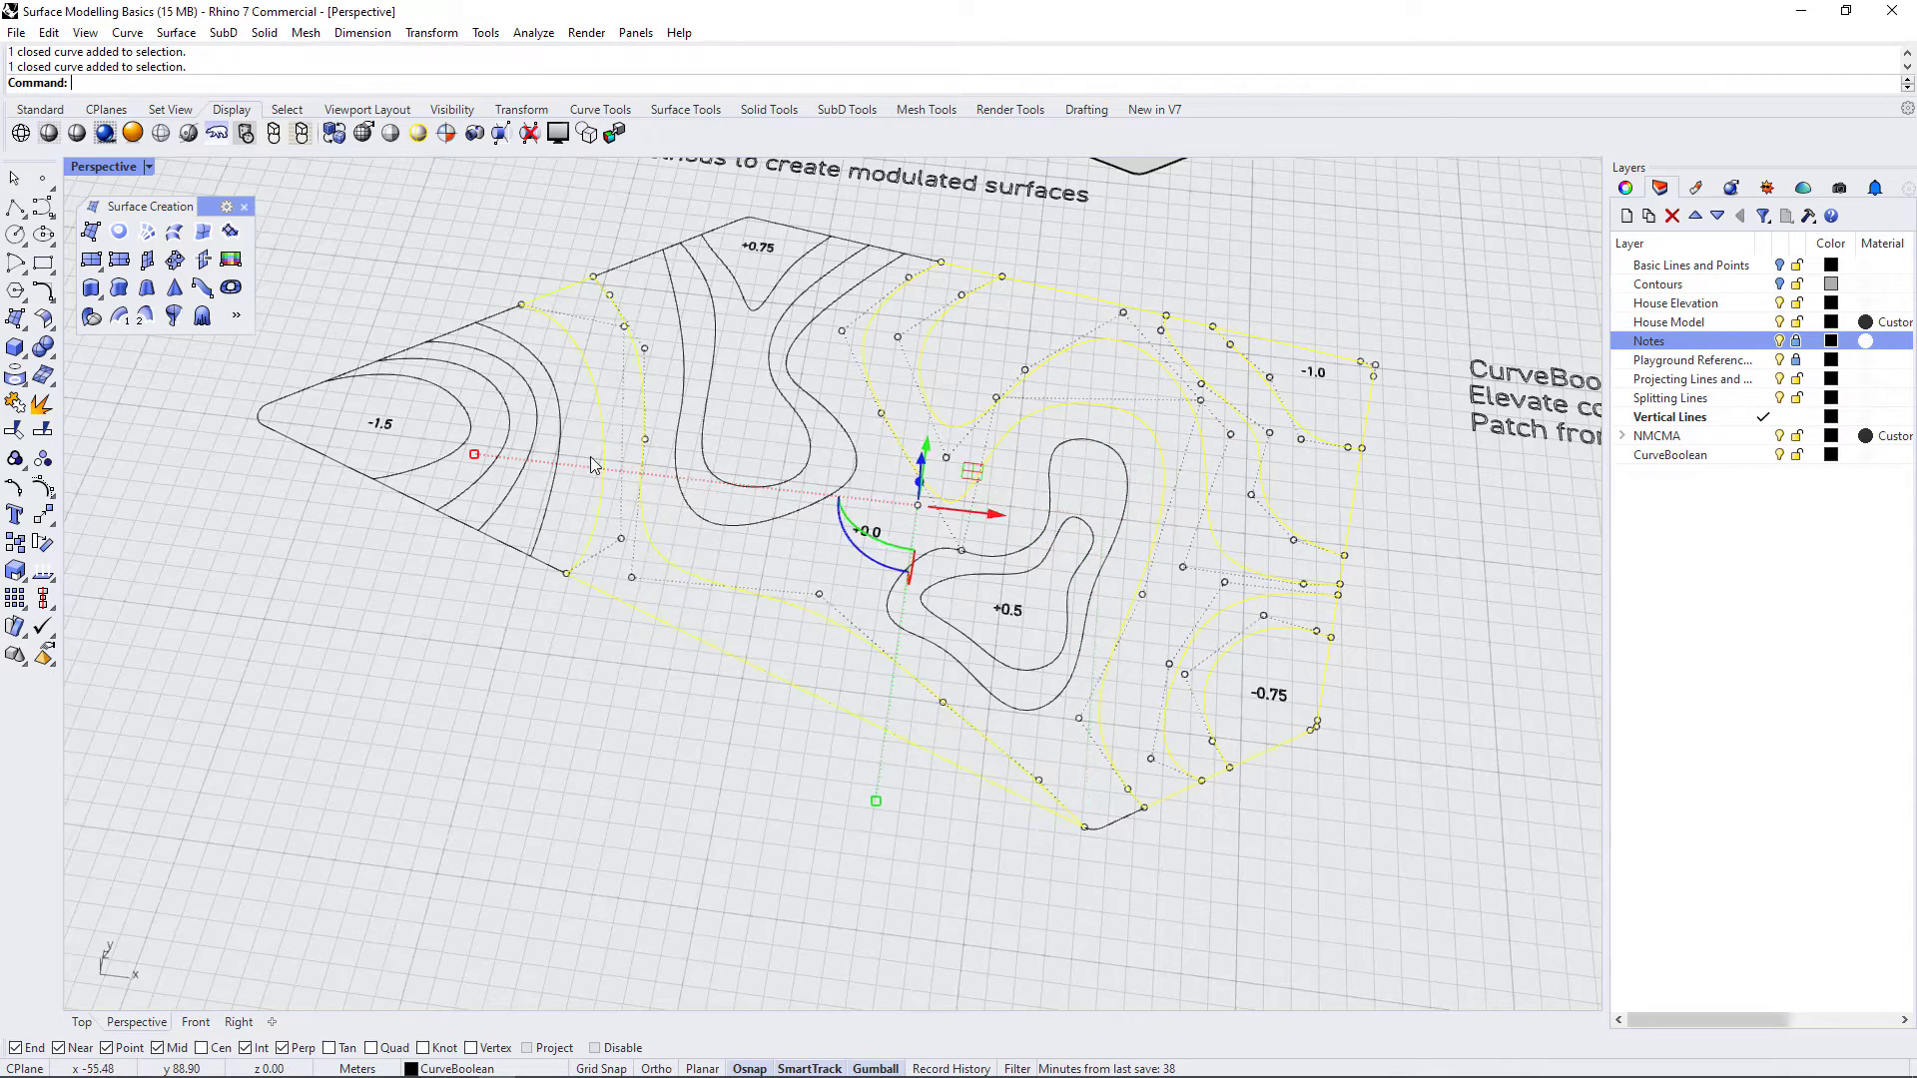
{"action": "left_click", "coordinate": [509, 449]}
{"action": "key", "text": "Return"}
{"action": "scroll", "coordinate": [967, 494], "scroll_direction": "down", "scroll_amount": 3}
{"action": "right_click_drag", "start_coordinate": [967, 495], "coordinate": [914, 539]}
{"action": "scroll", "coordinate": [992, 602], "scroll_direction": "up", "scroll_amount": 5}
{"action": "scroll", "coordinate": [958, 569], "scroll_direction": "down", "scroll_amount": 5}
{"action": "scroll", "coordinate": [893, 402], "scroll_direction": "up", "scroll_amount": 2}
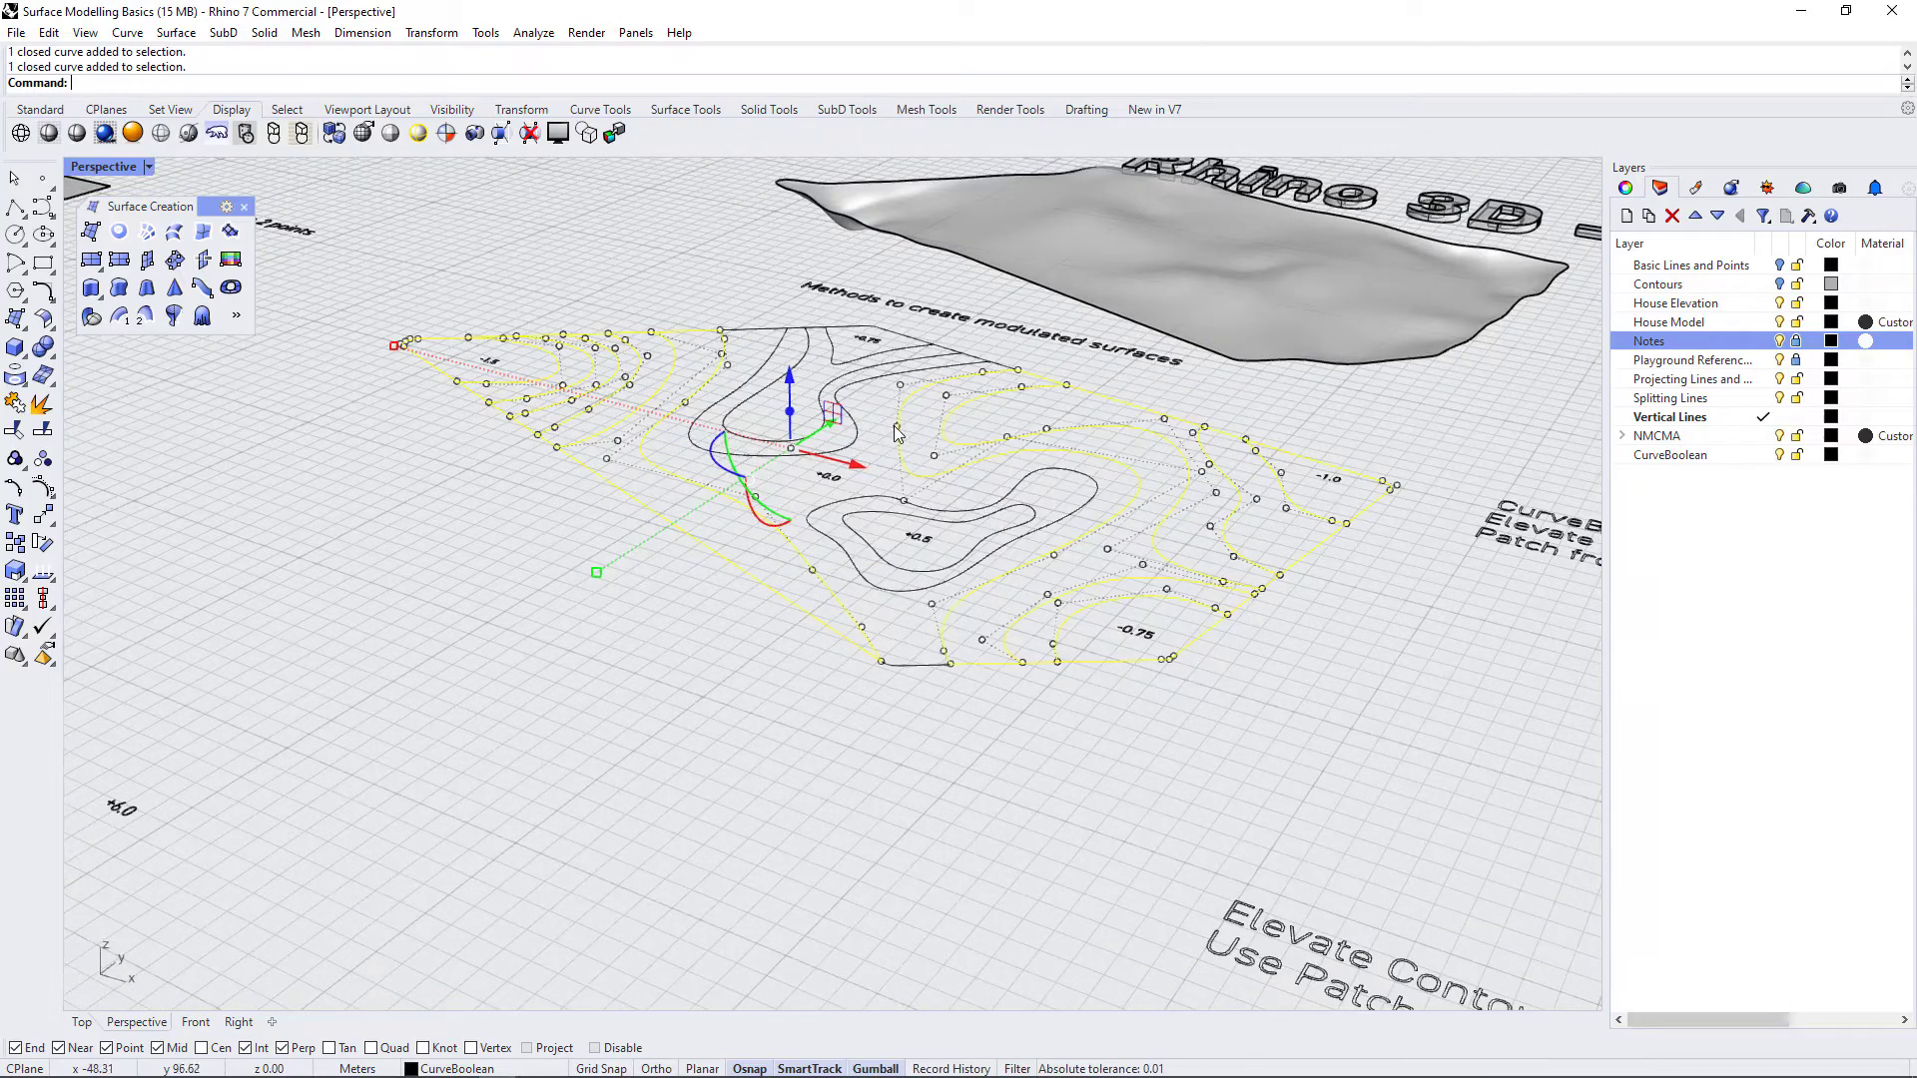
{"action": "scroll", "coordinate": [939, 489], "scroll_direction": "up", "scroll_amount": 5}
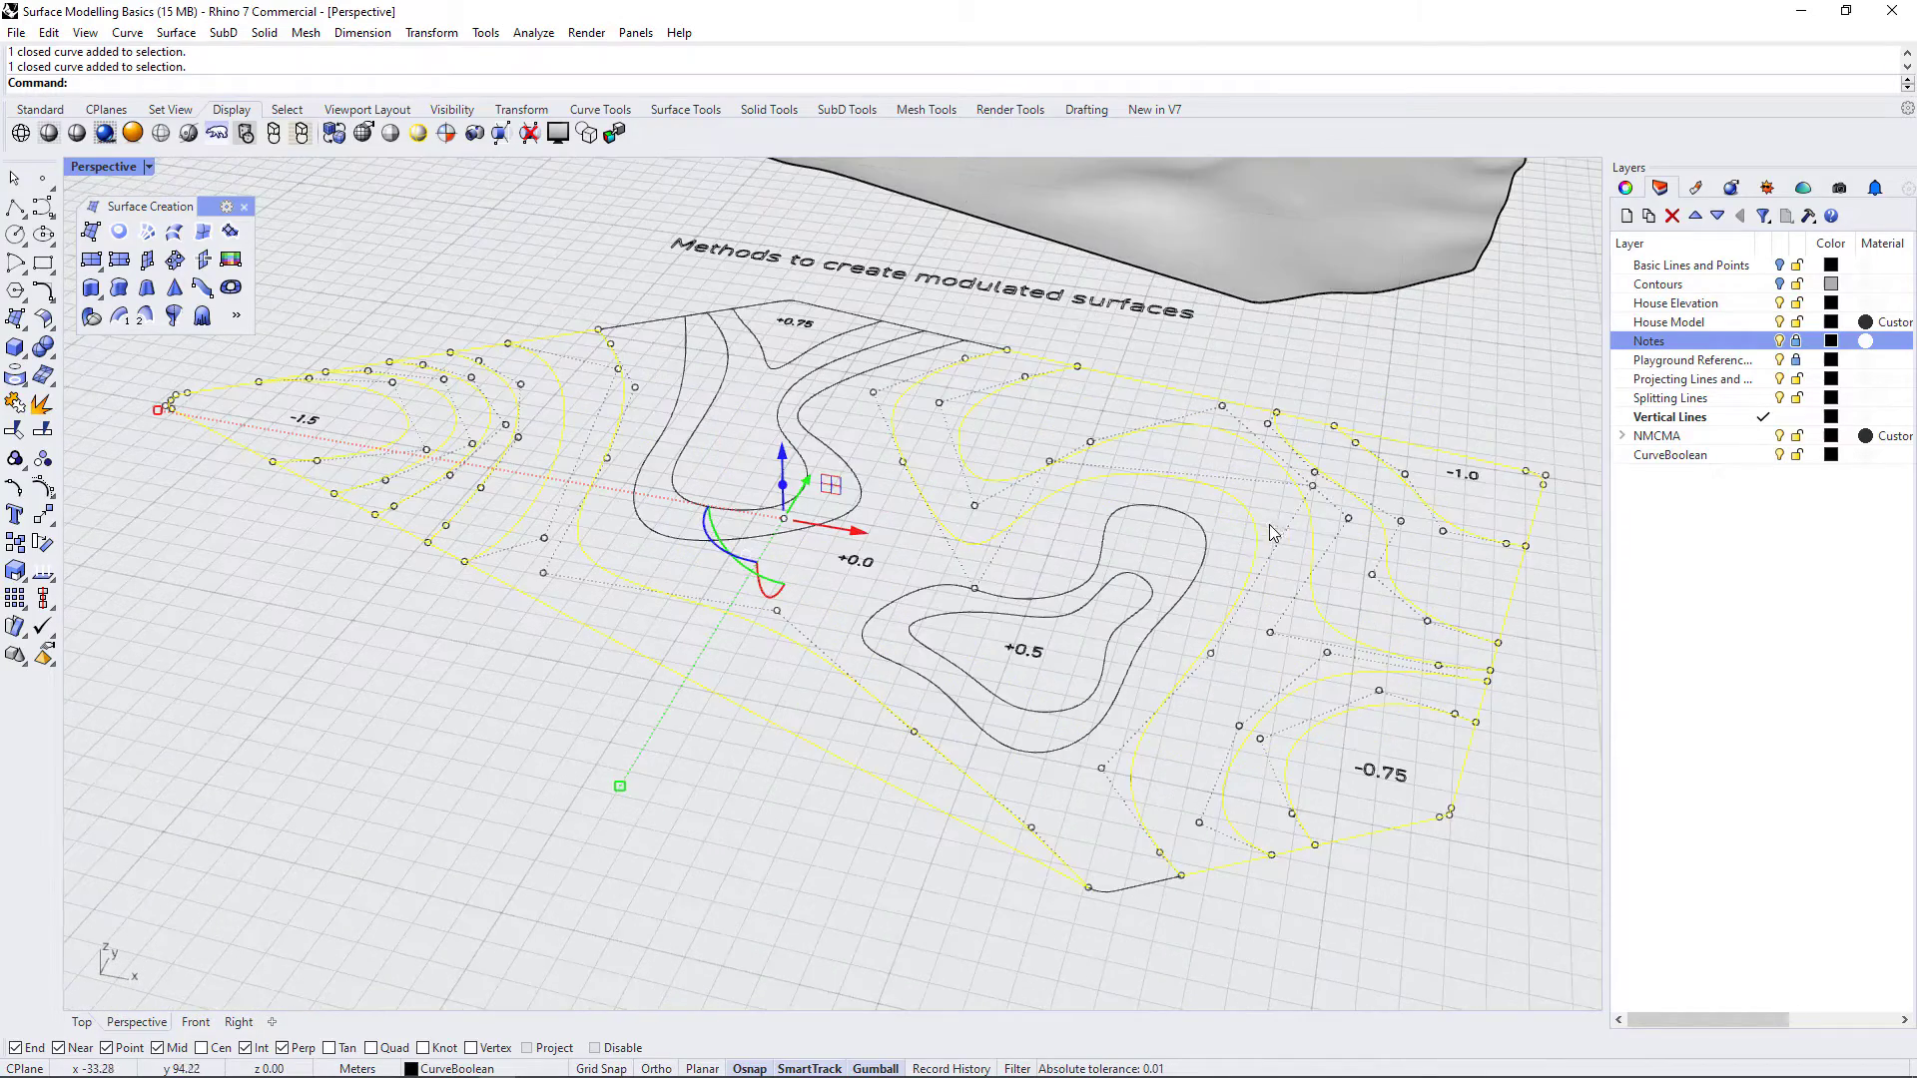
- Lower the selected contours vertically by -0.25
{"action": "key", "text": "Return"}
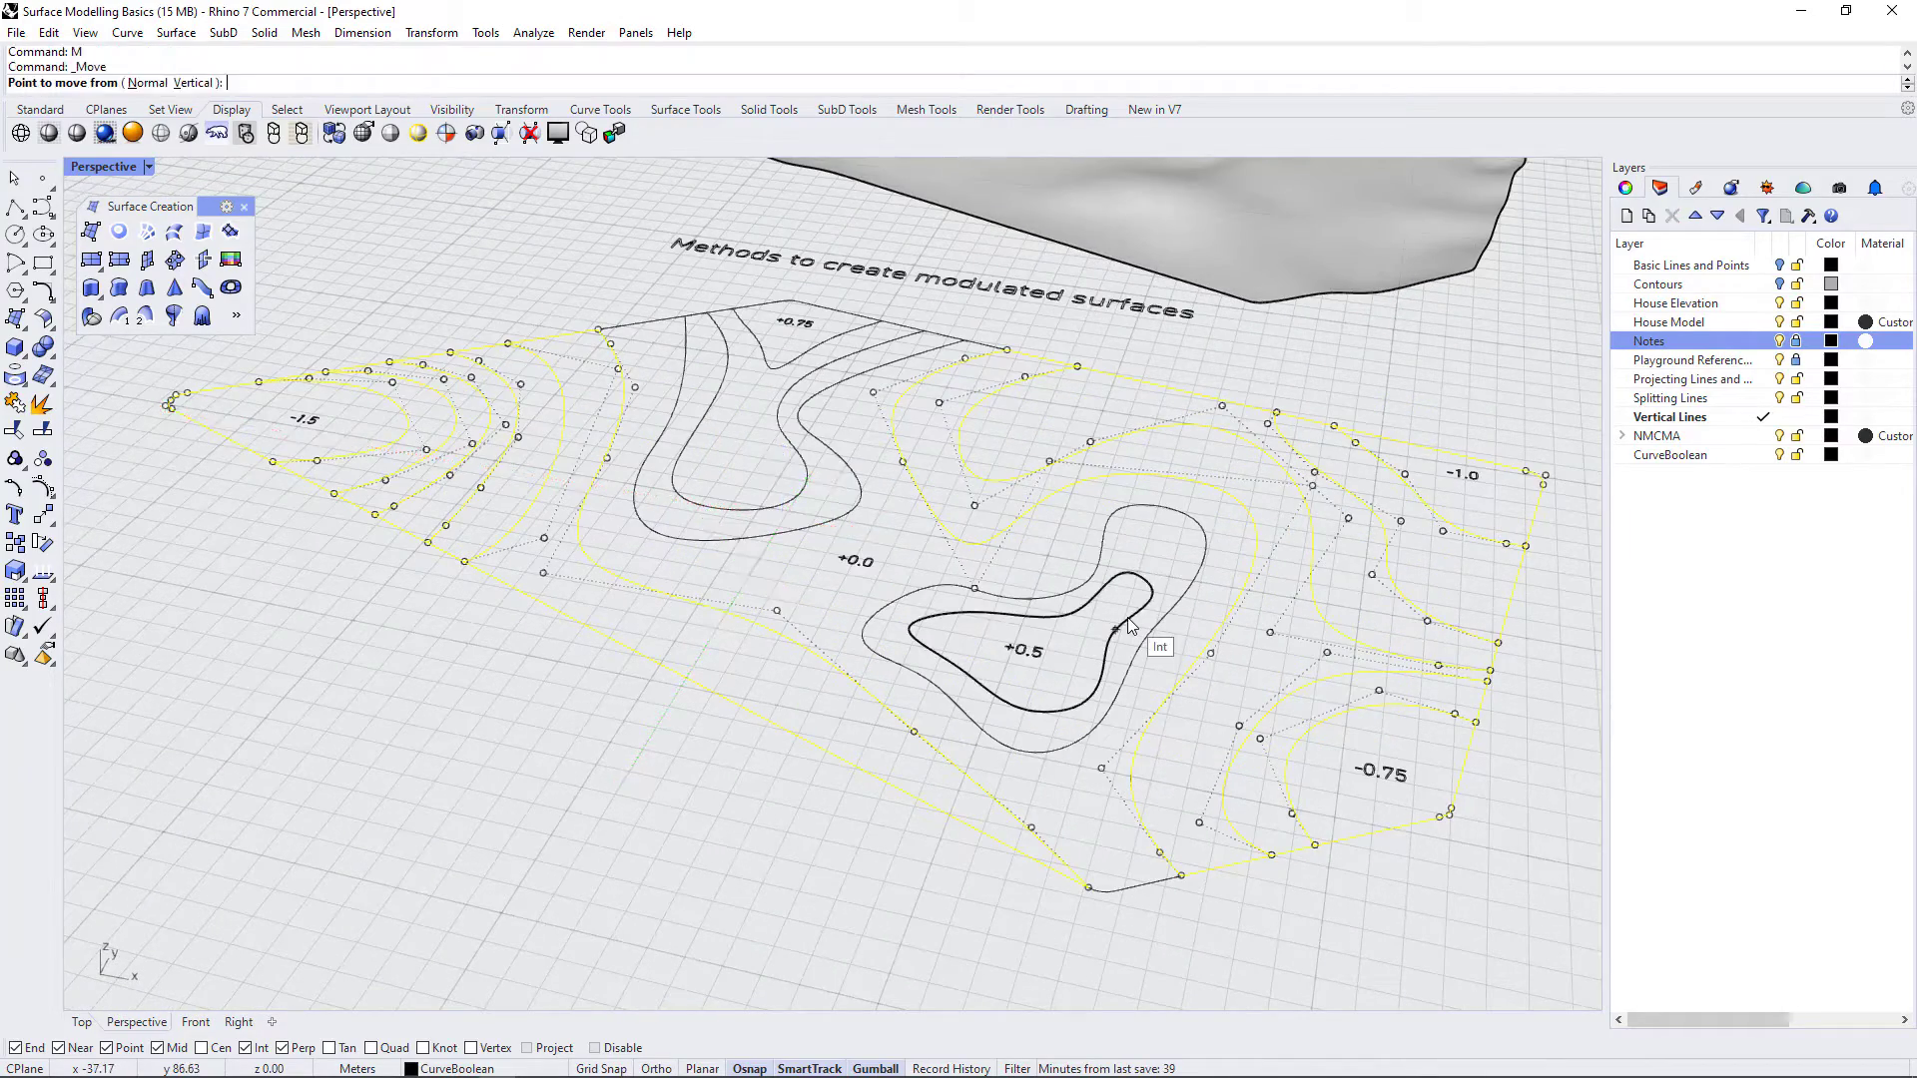
{"action": "type", "text": "v"}
{"action": "key", "text": "Return"}
{"action": "left_click", "coordinate": [1132, 626]}
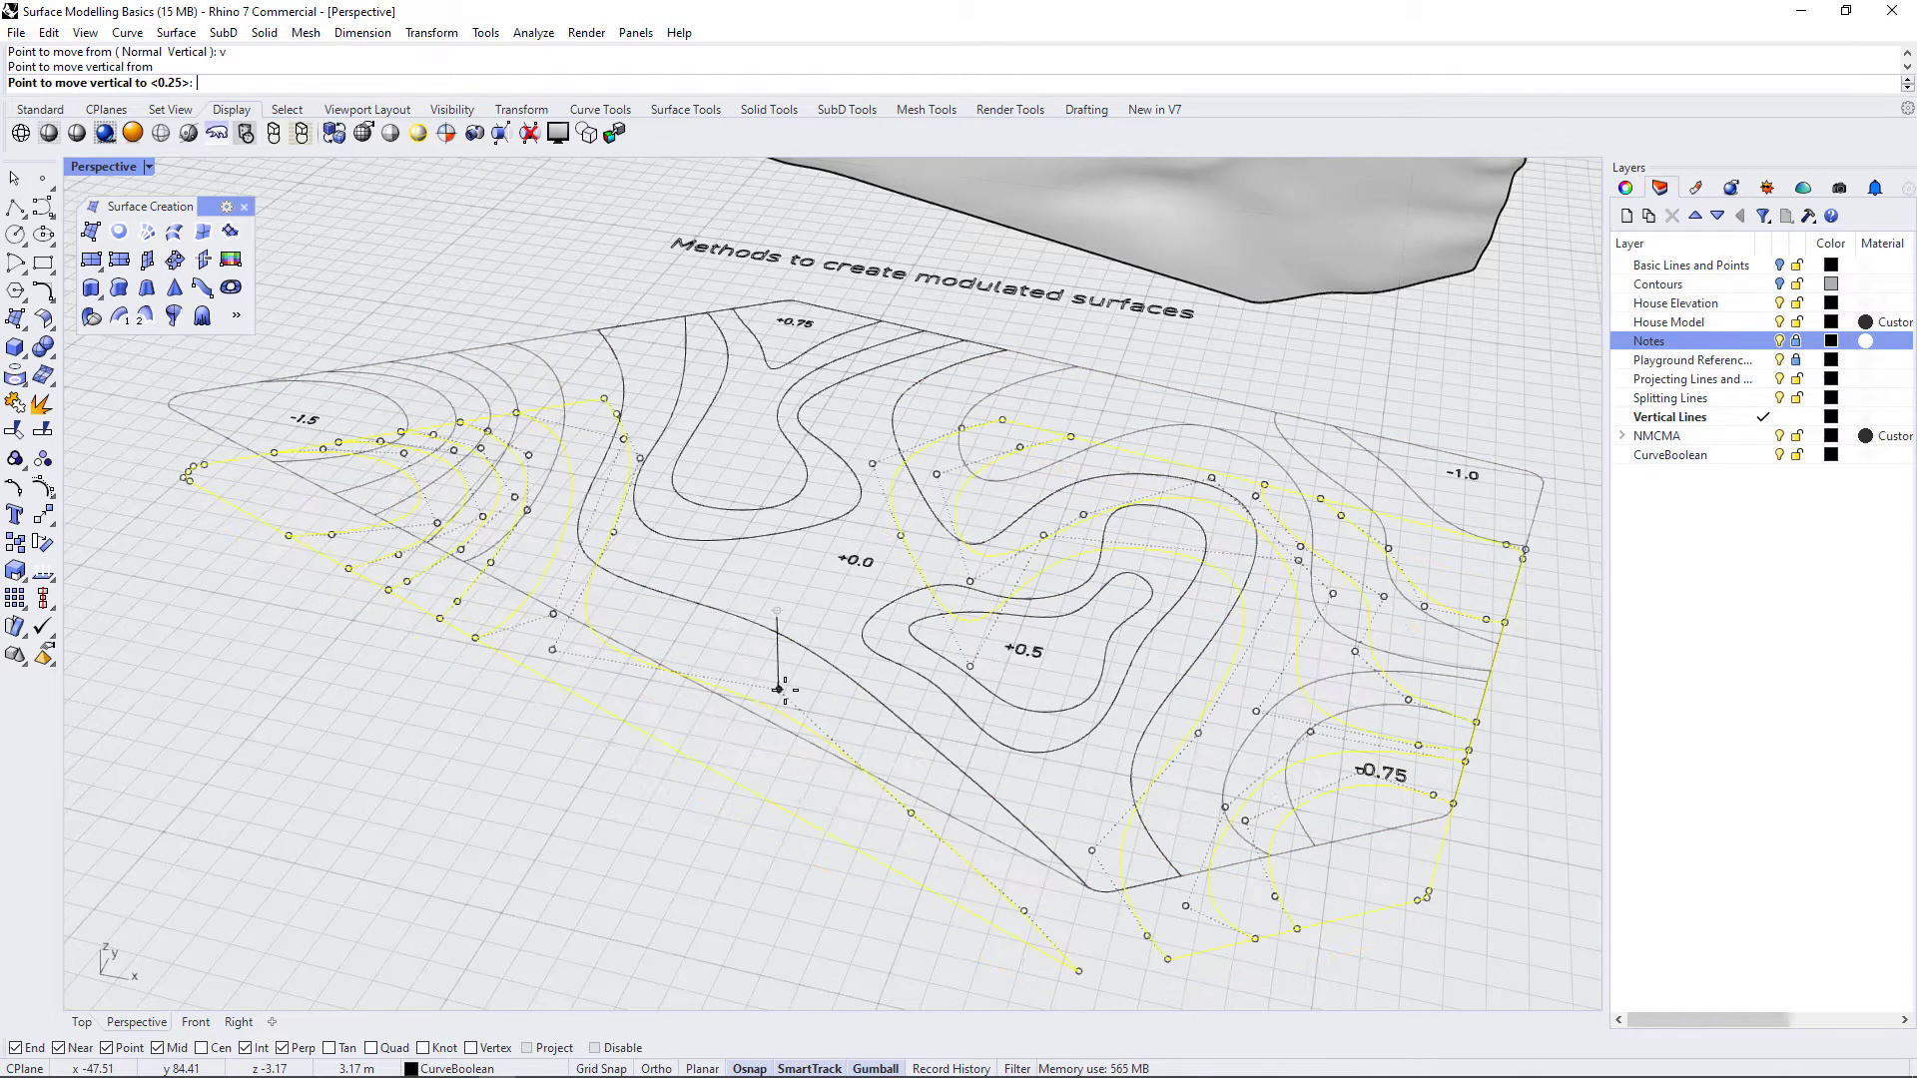
{"action": "type", "text": "-.25"}
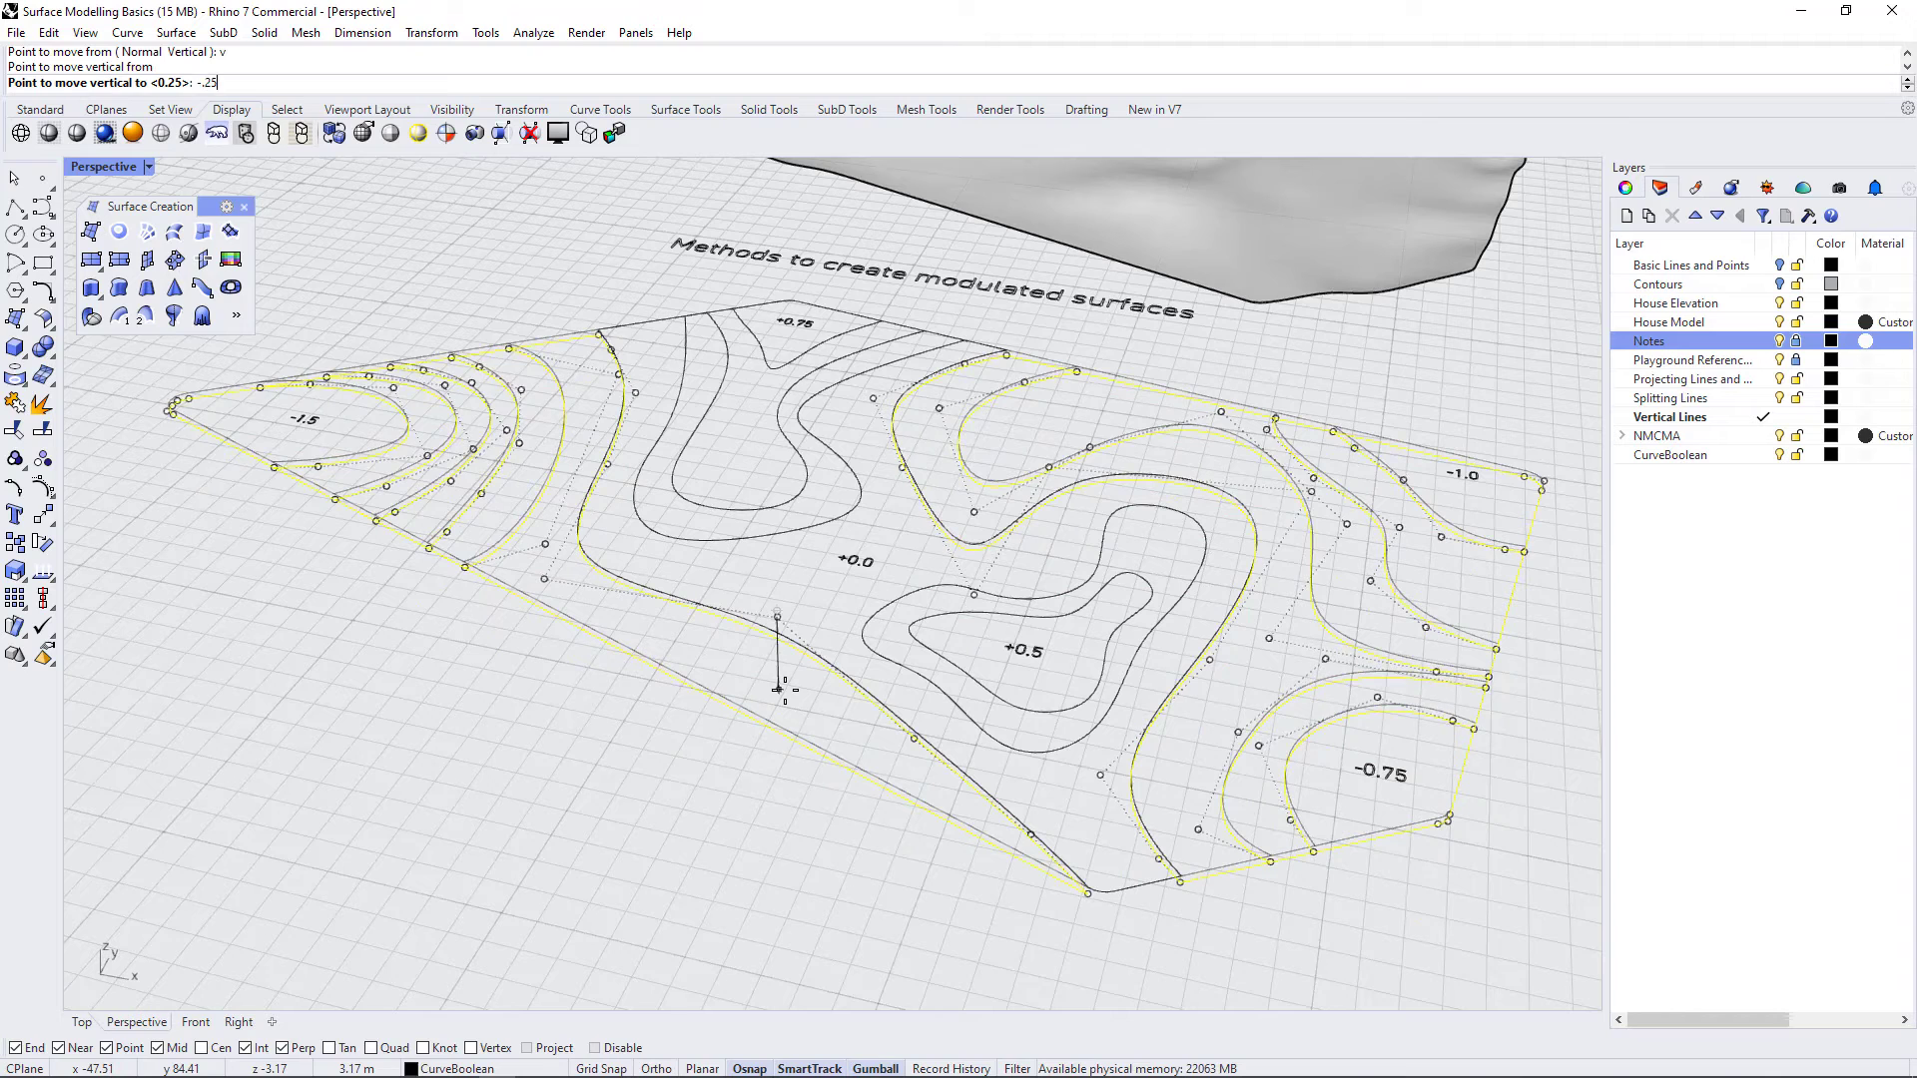
{"action": "key", "text": "Return"}
- Deselect the shallower contours and lower the remaining curves another 0.25
{"action": "left_click", "coordinate": [757, 632], "text": "ctrl"}
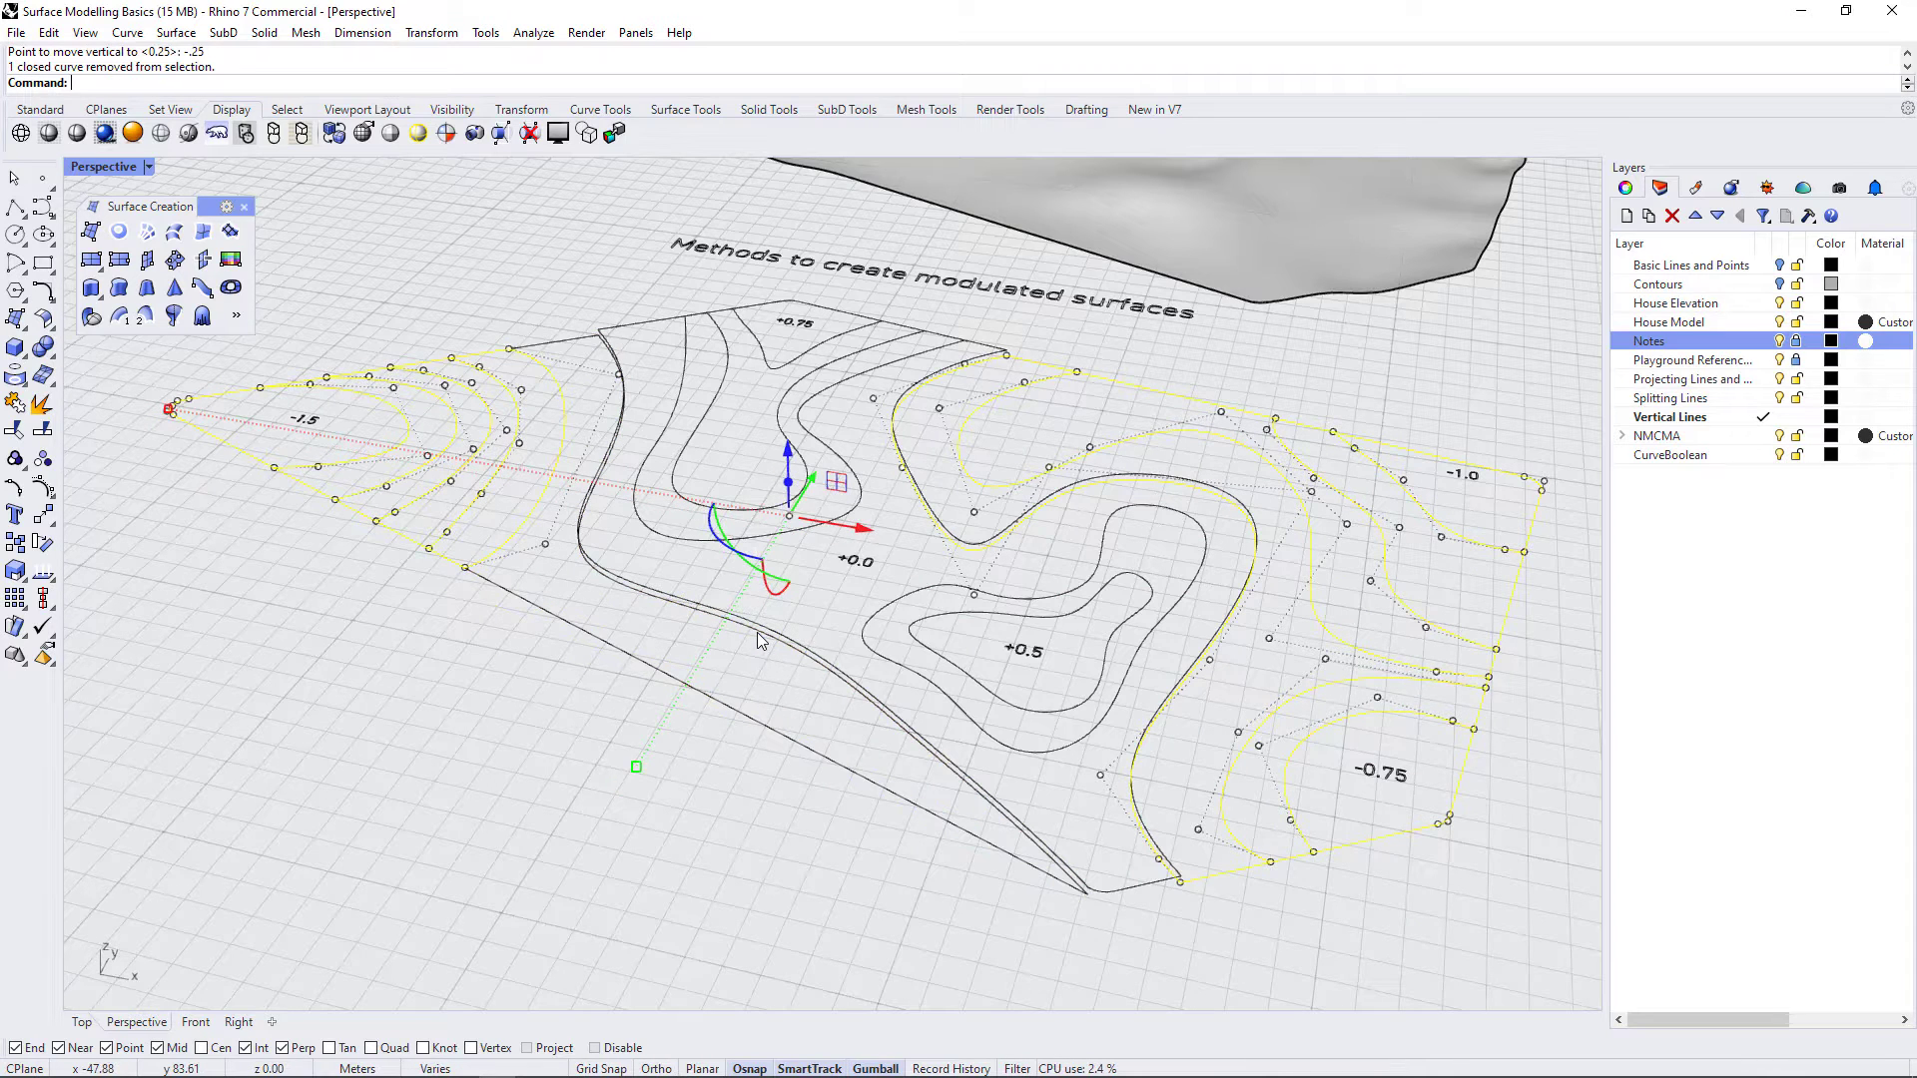
{"action": "left_click", "coordinate": [929, 520], "text": "ctrl"}
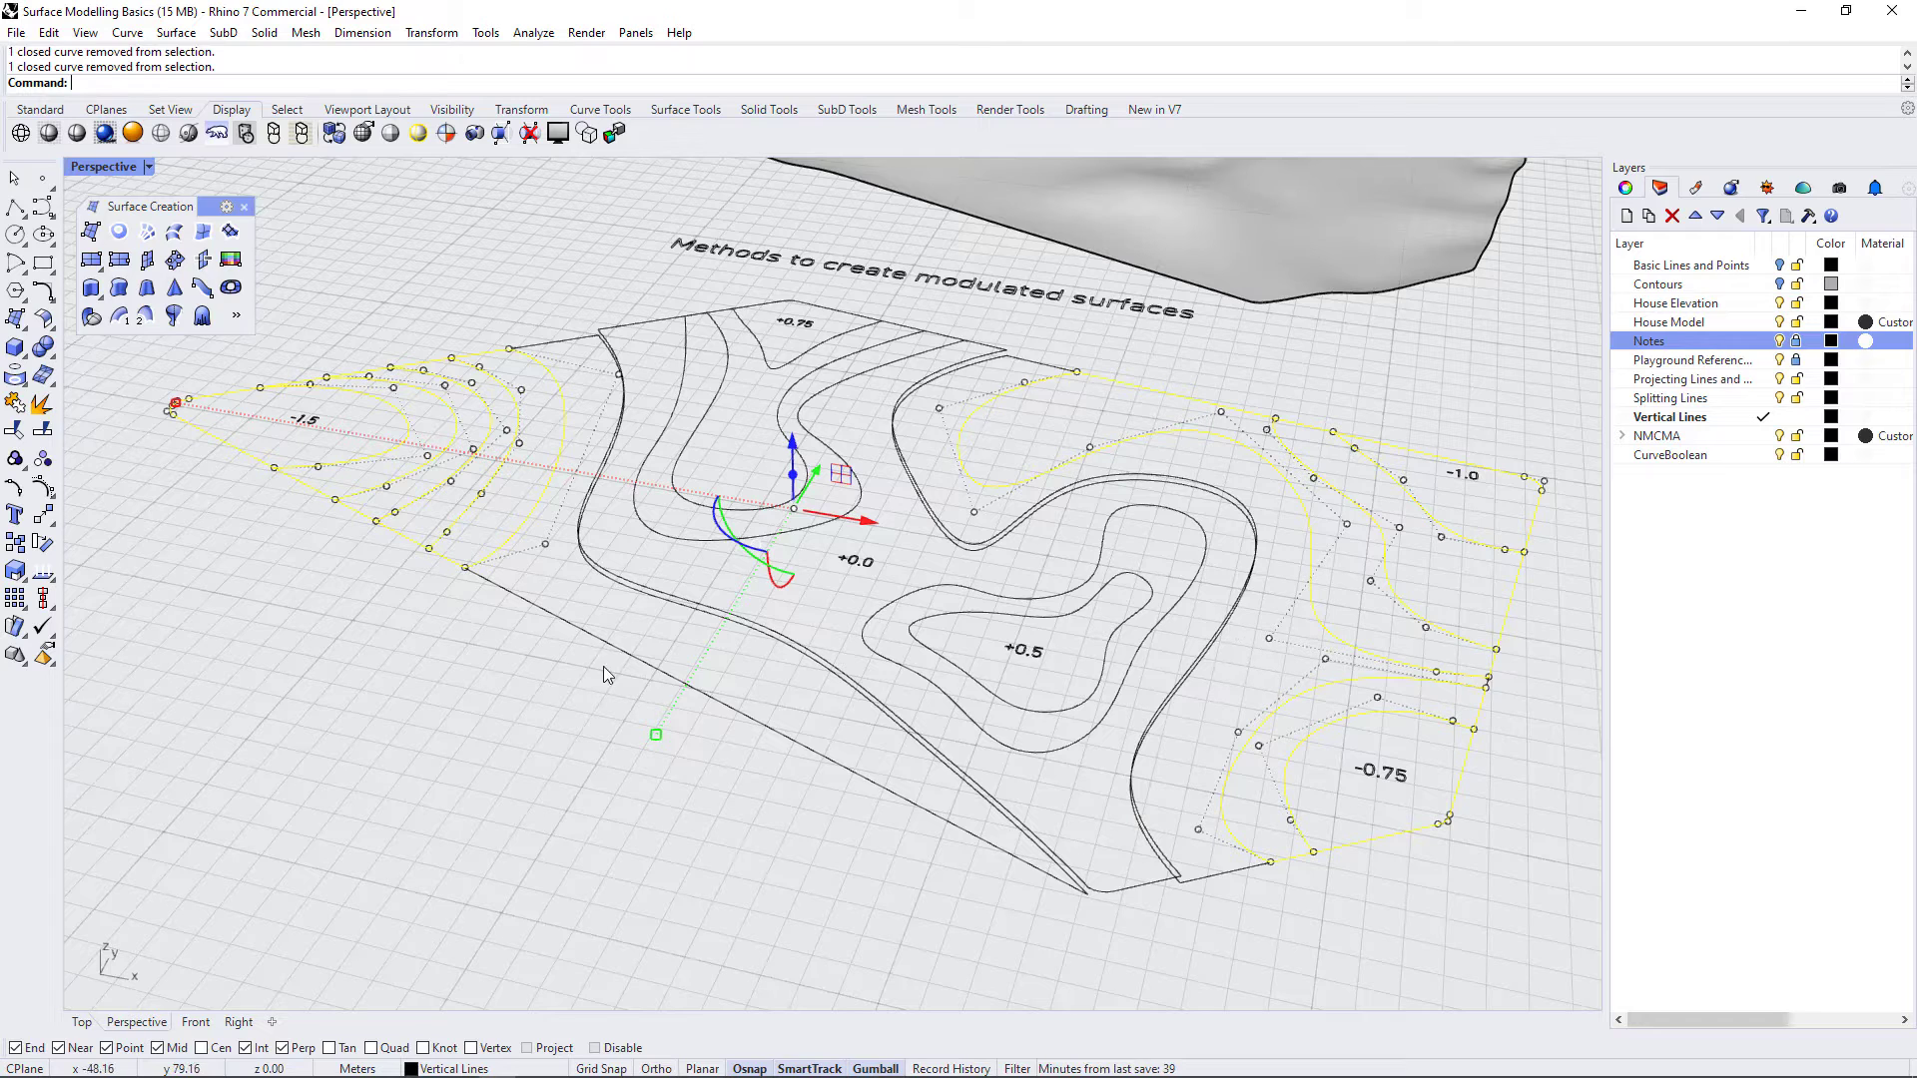
{"action": "type", "text": "M"}
{"action": "key", "text": "Return"}
{"action": "type", "text": "v"}
{"action": "key", "text": "Return"}
{"action": "left_click", "coordinate": [465, 568]}
{"action": "key", "text": "Escape"}
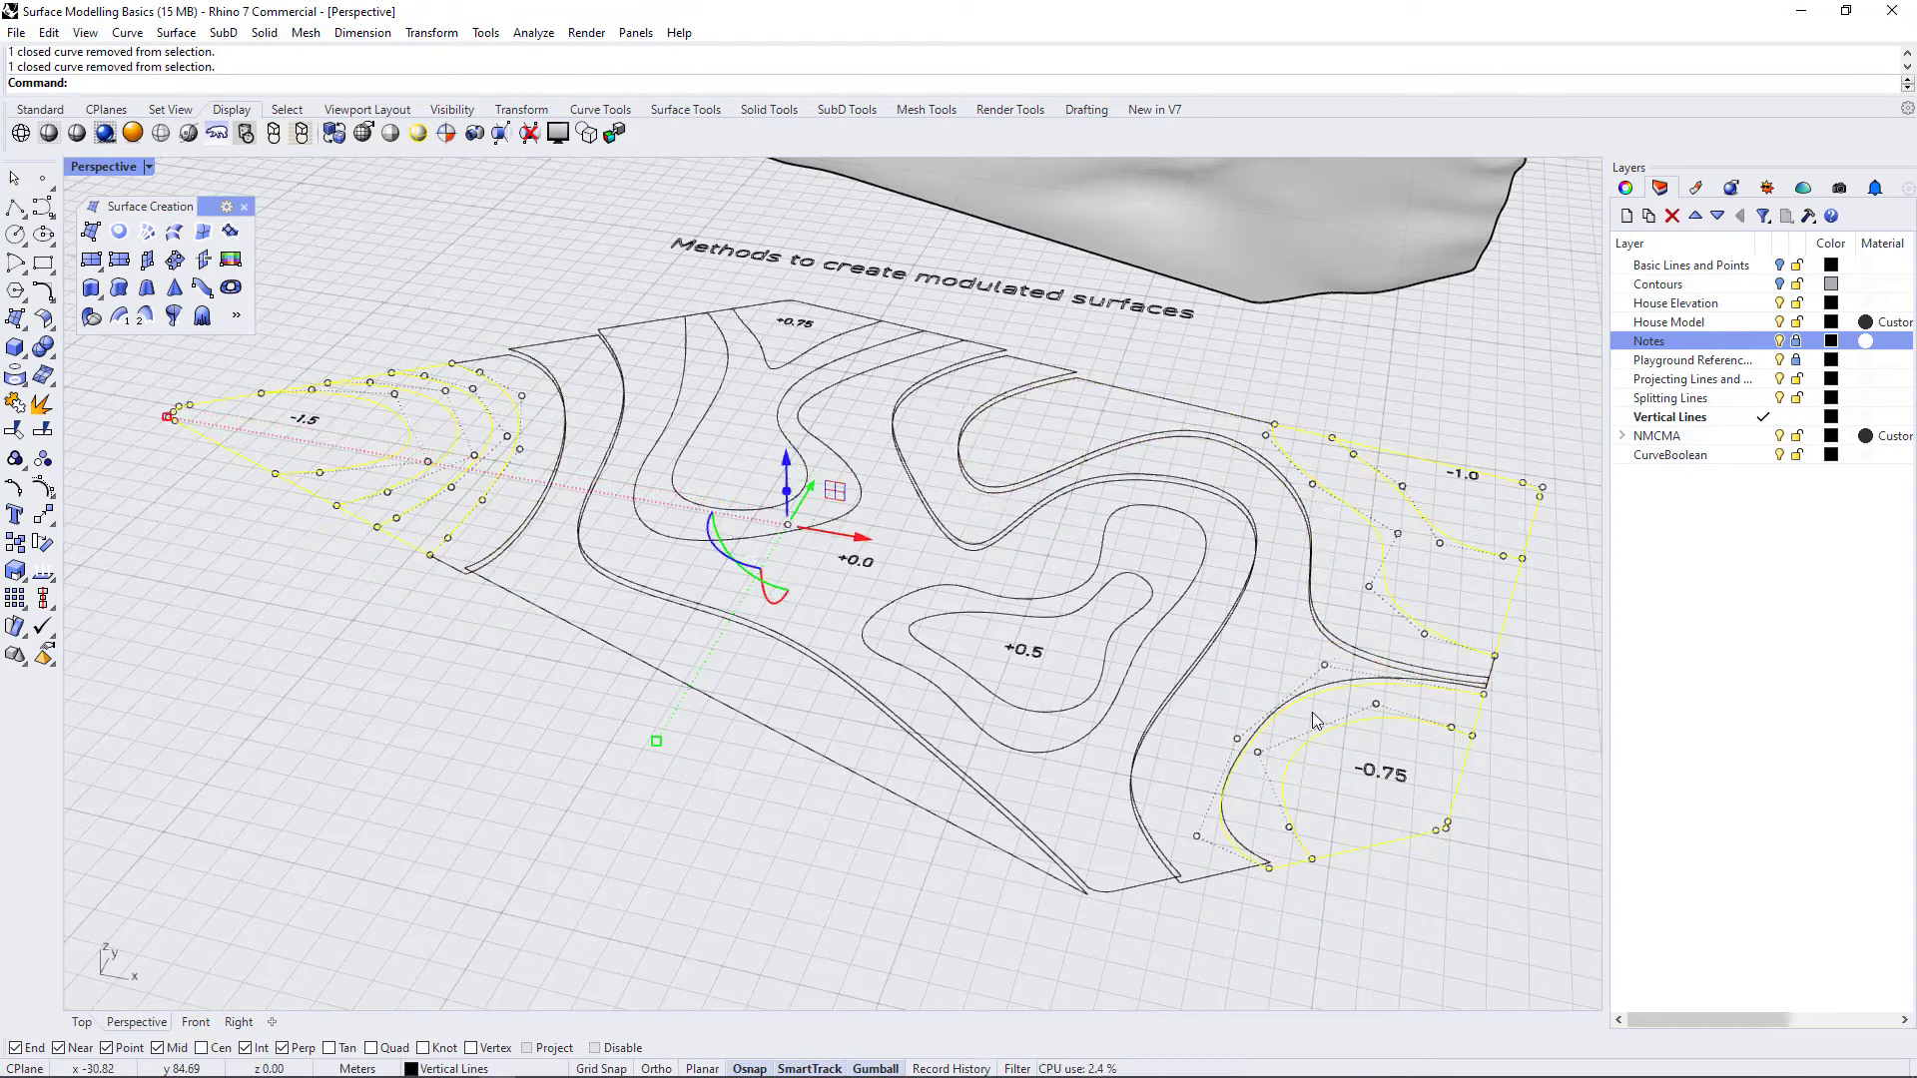
{"action": "type", "text": "M"}
{"action": "key", "text": "Return"}
{"action": "type", "text": "v"}
{"action": "key", "text": "Return"}
{"action": "left_click", "coordinate": [1312, 859]}
{"action": "type", "text": "-.25"}
- Deselect the -0.75 and -1.0 contours and lower the -1.5 contour a further 0.25
{"action": "key", "text": "Return"}
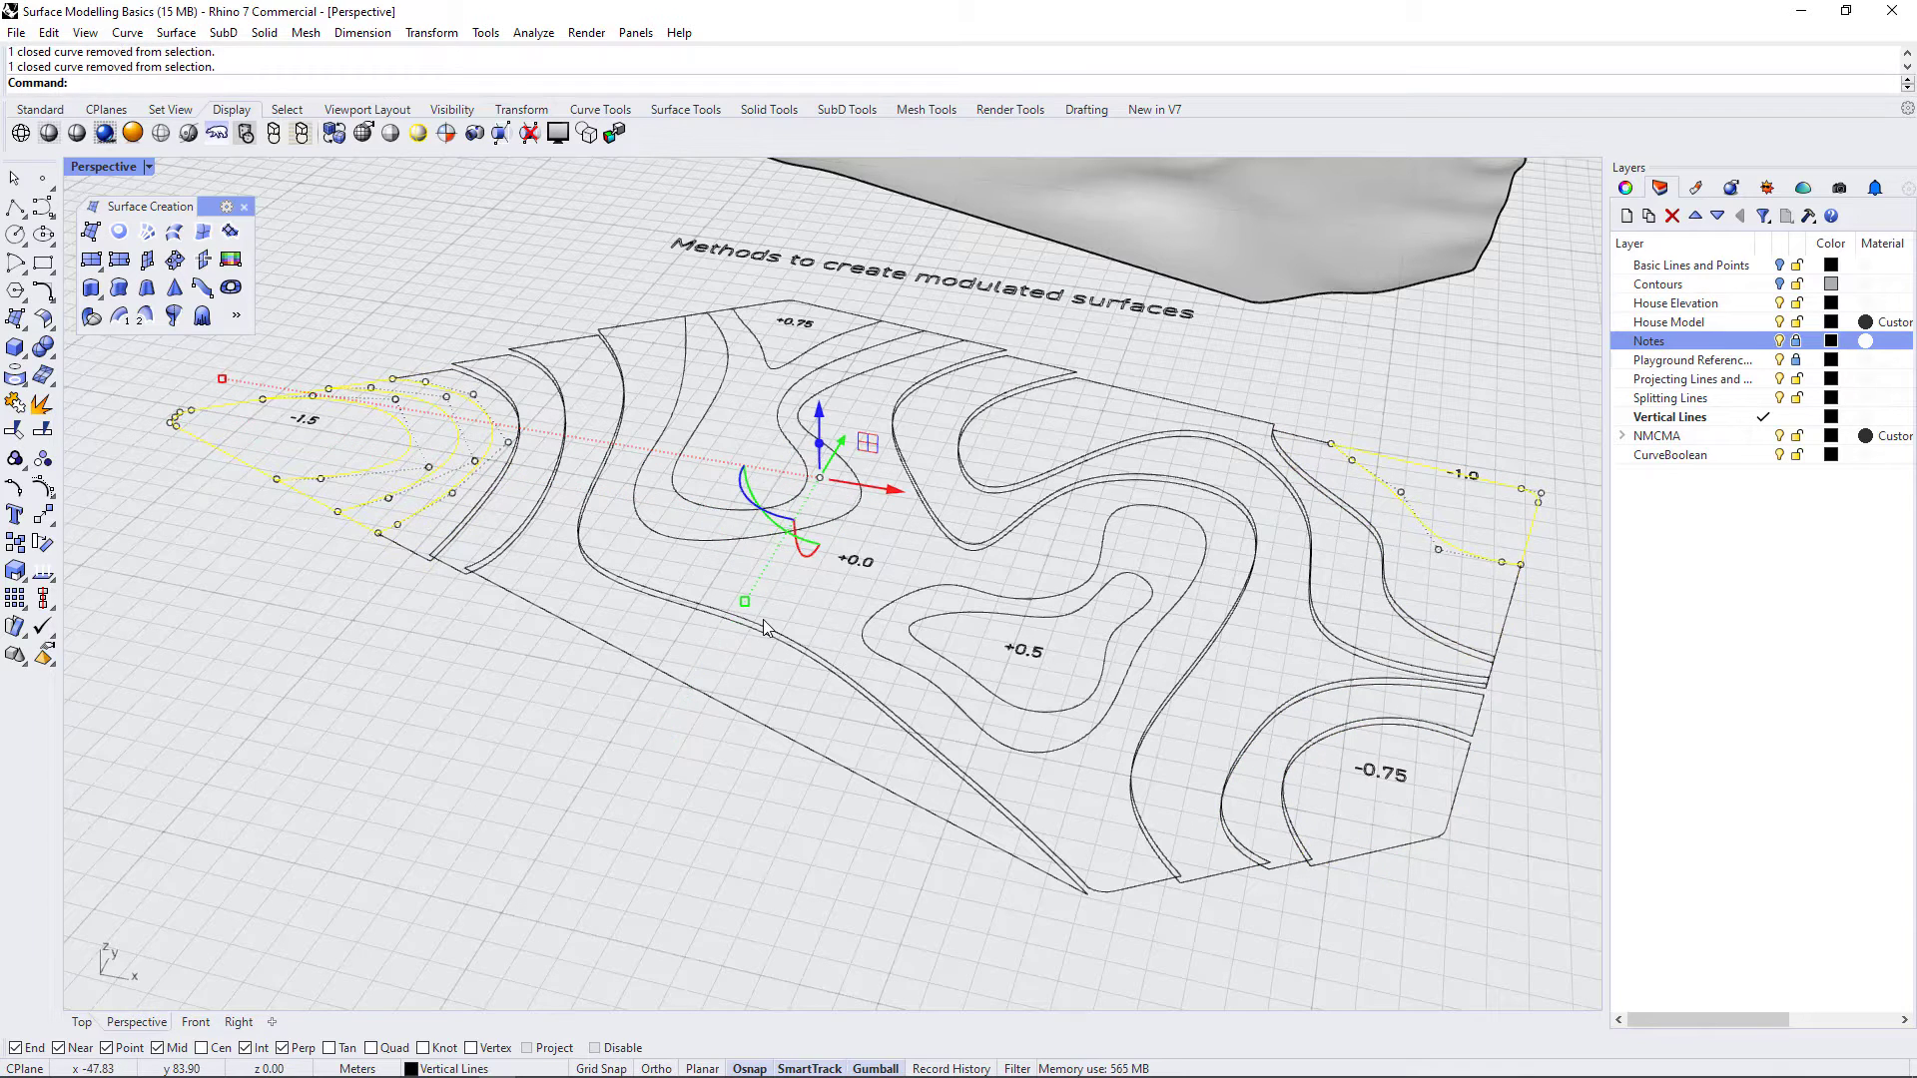
{"action": "left_click", "coordinate": [1288, 784], "text": "ctrl"}
{"action": "left_click", "coordinate": [1364, 602], "text": "ctrl"}
{"action": "type", "text": "M"}
{"action": "key", "text": "Return"}
{"action": "left_click", "coordinate": [338, 517]}
{"action": "key", "text": "Return"}
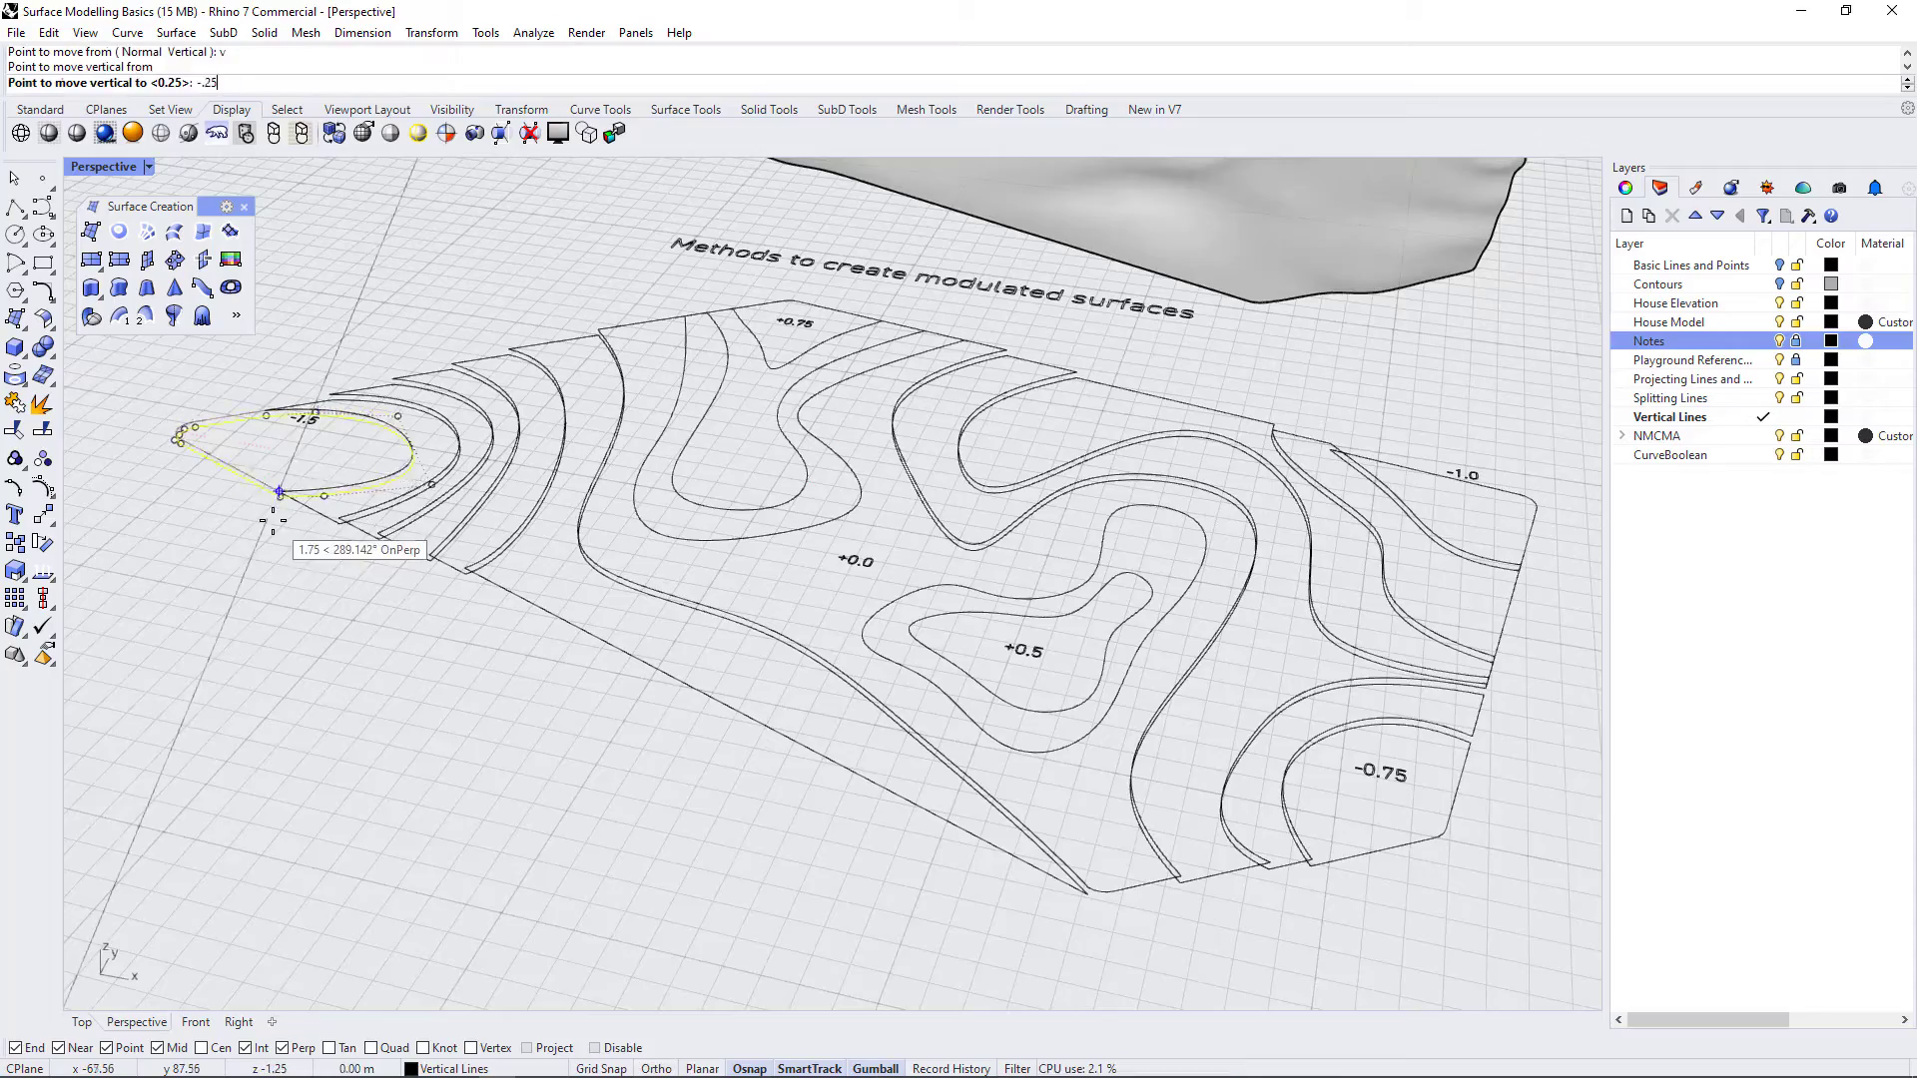
{"action": "right_click_drag", "start_coordinate": [430, 554], "coordinate": [696, 689]}
- Select the positive contours, then deselect the +0.5 ones, leaving +0.75 selected
{"action": "scroll", "coordinate": [502, 692], "scroll_direction": "down", "scroll_amount": 5}
{"action": "scroll", "coordinate": [674, 678], "scroll_direction": "up", "scroll_amount": 5}
{"action": "left_click", "coordinate": [763, 681]}
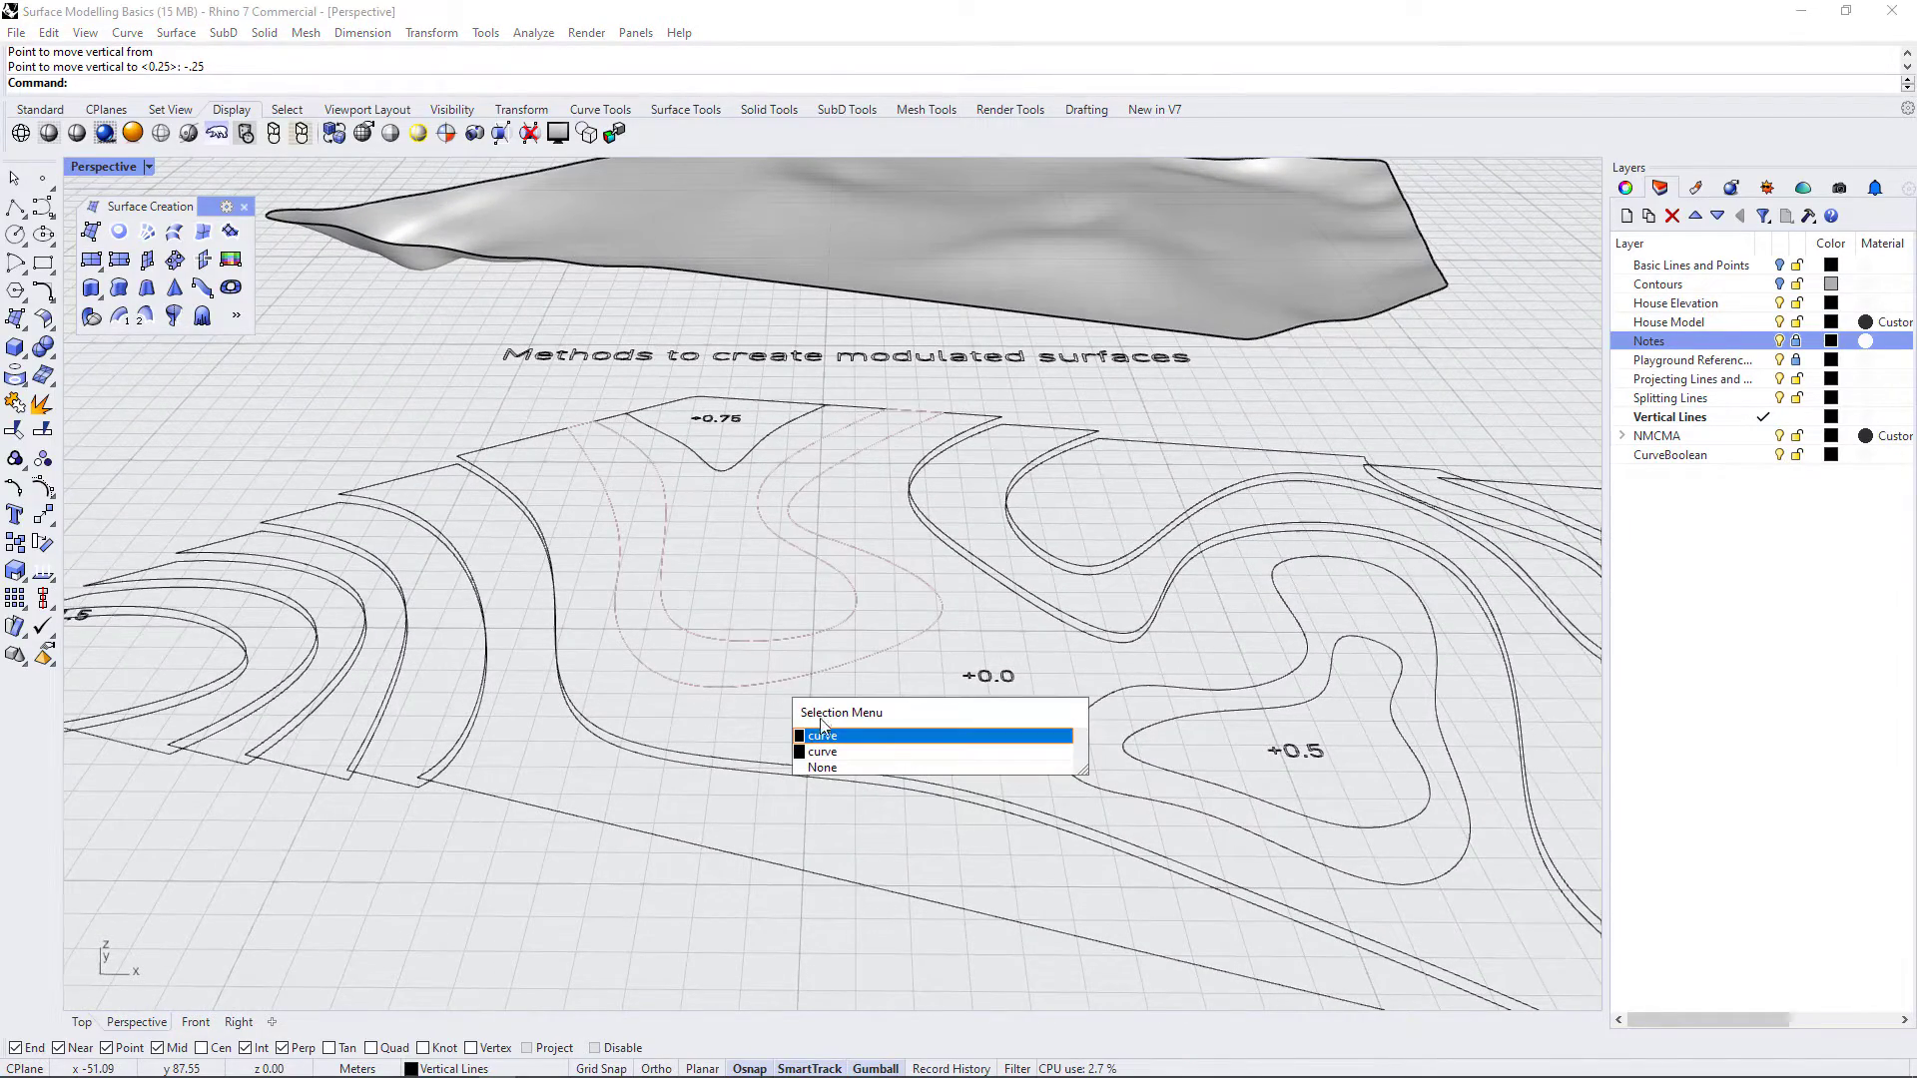
{"action": "left_click", "coordinate": [844, 751]}
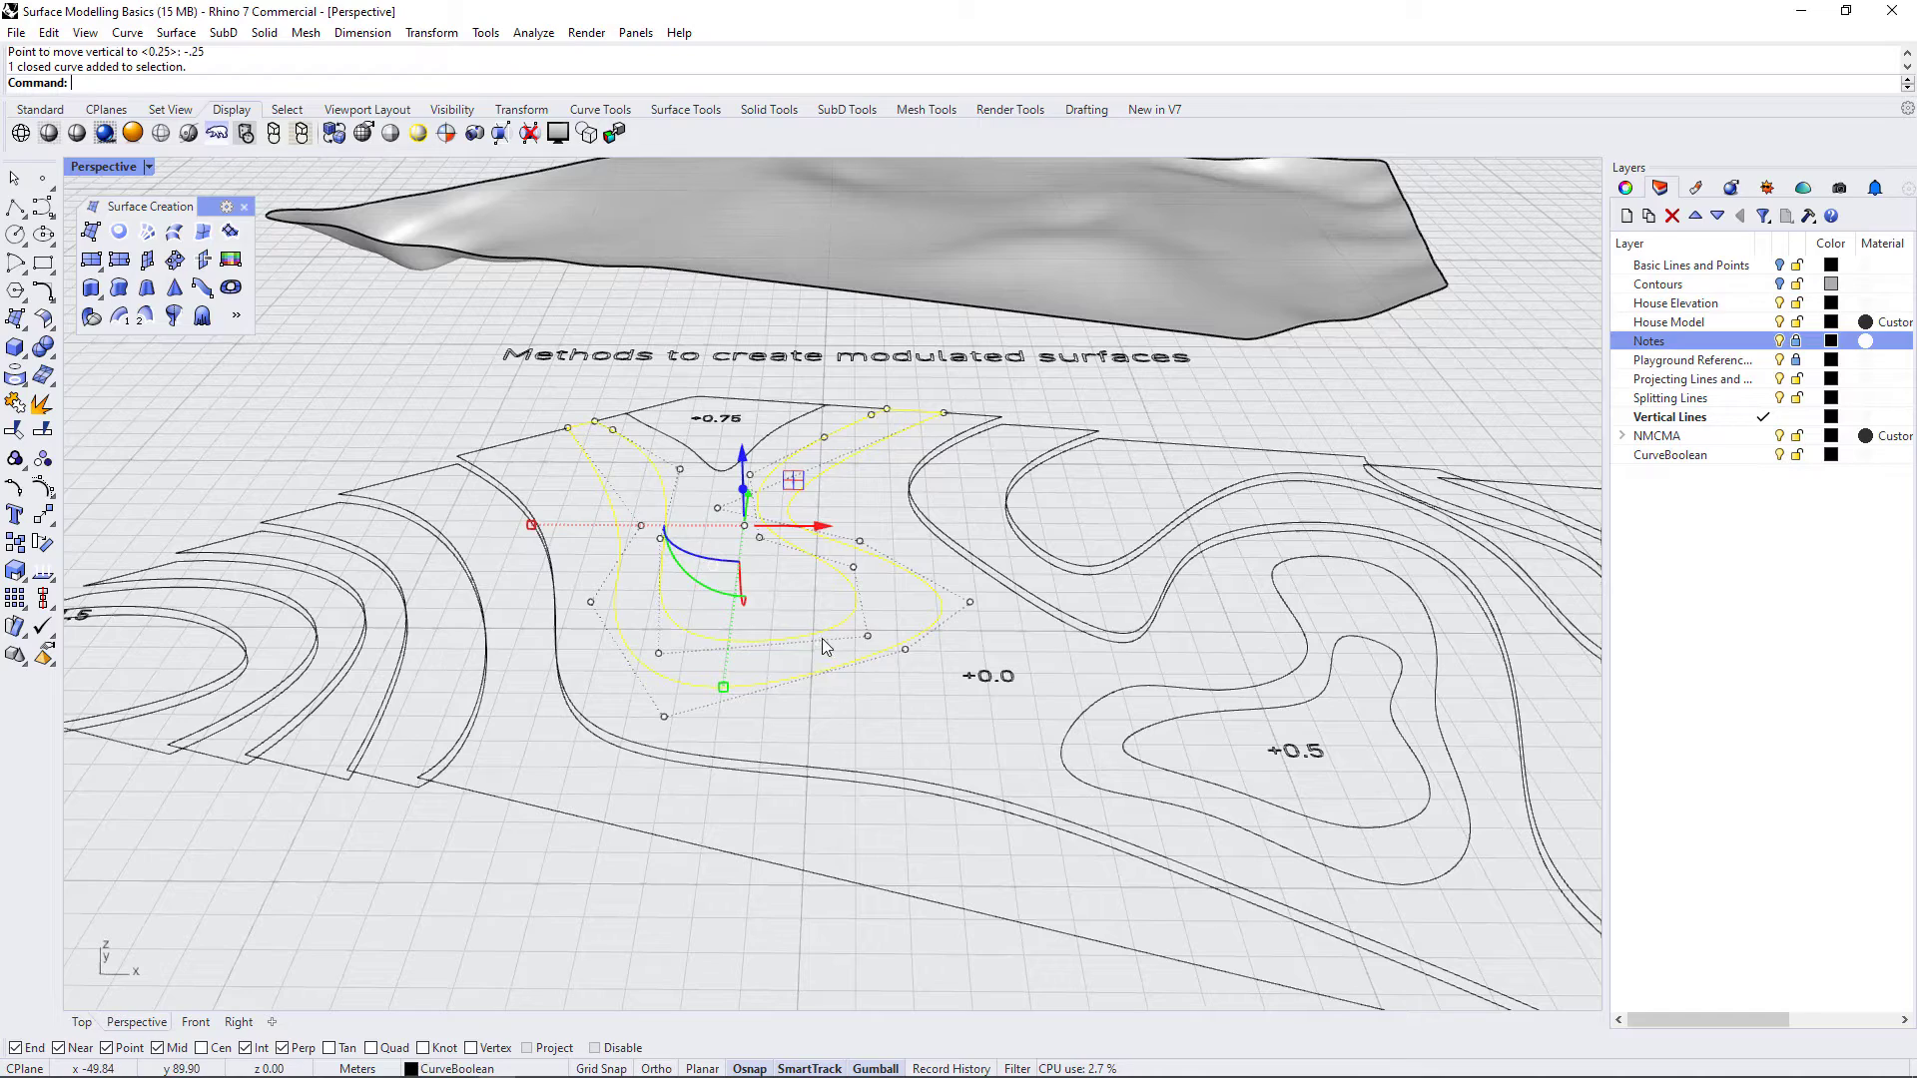
{"action": "left_click", "coordinate": [750, 469]}
{"action": "left_click", "coordinate": [814, 528]}
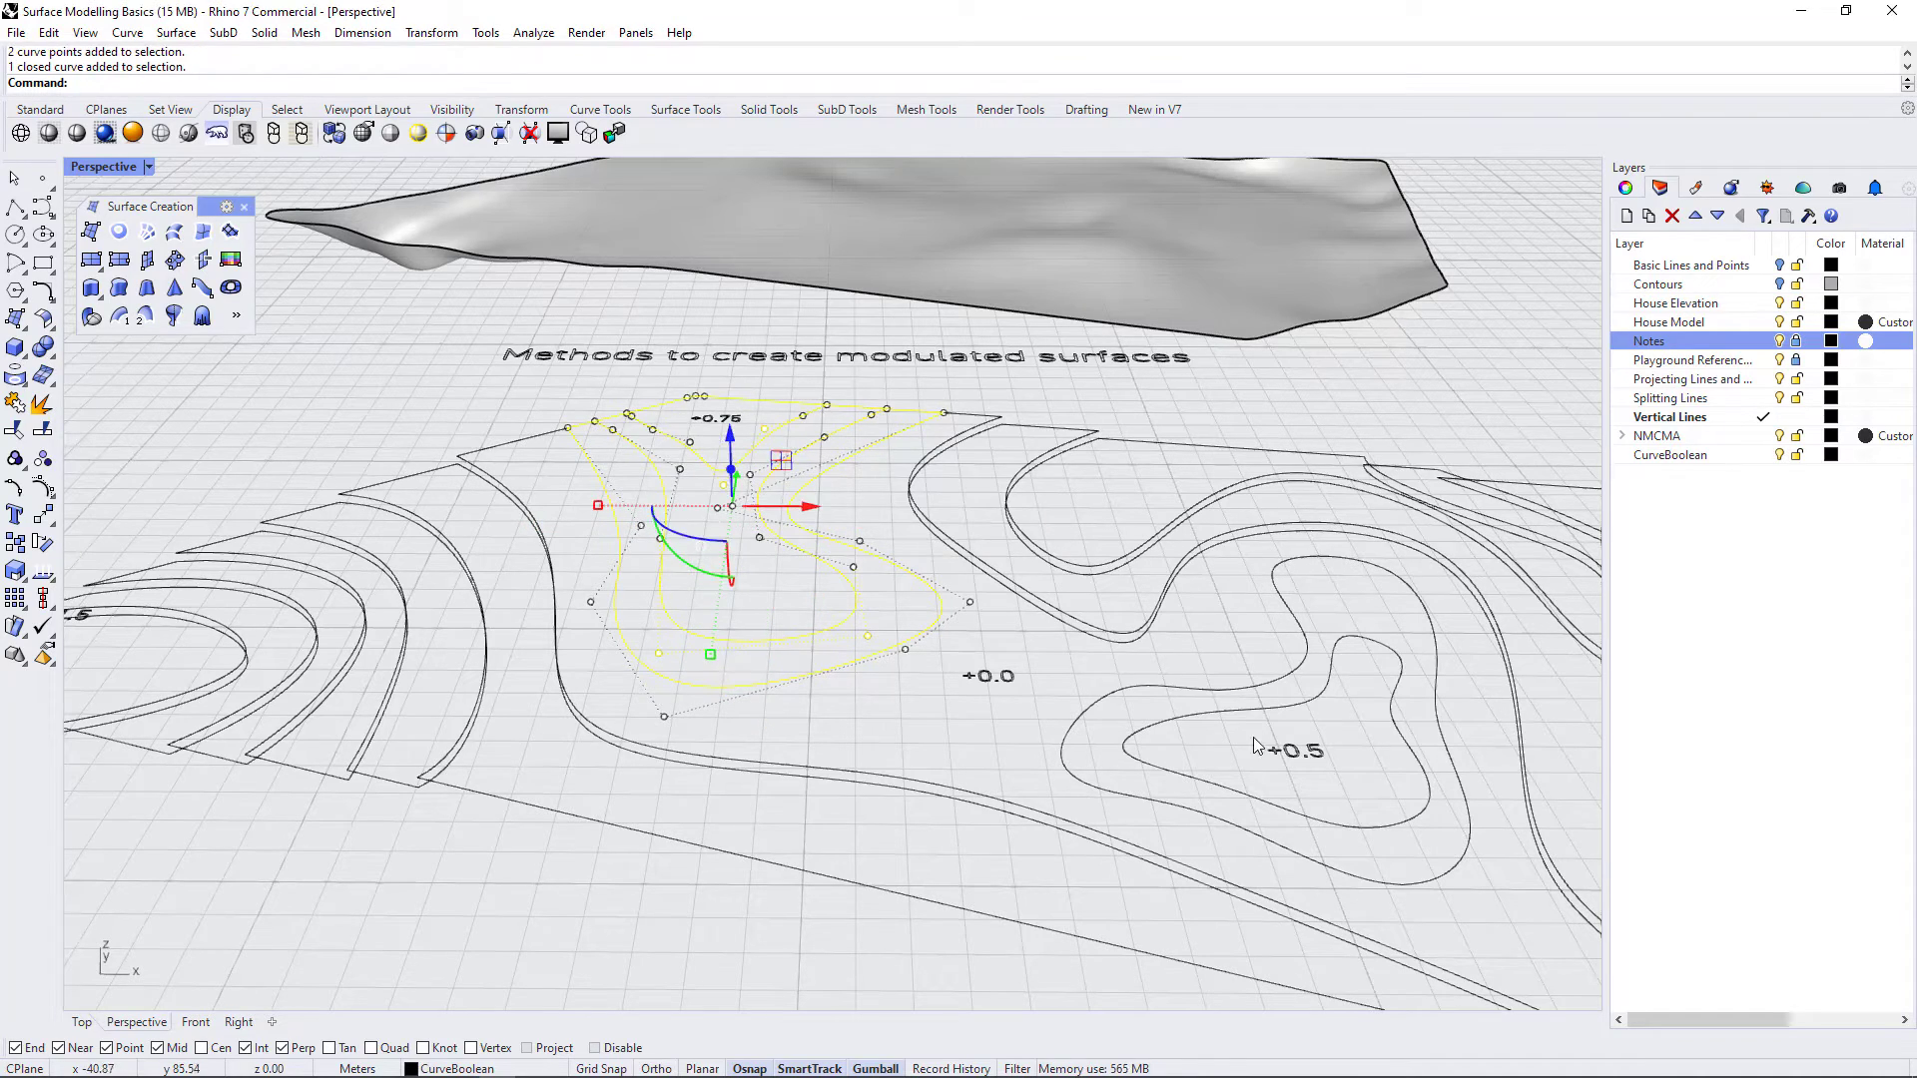
{"action": "left_click", "coordinate": [1288, 689]}
{"action": "left_click", "coordinate": [1329, 732]}
{"action": "right_click_drag", "start_coordinate": [1328, 732], "coordinate": [649, 596]}
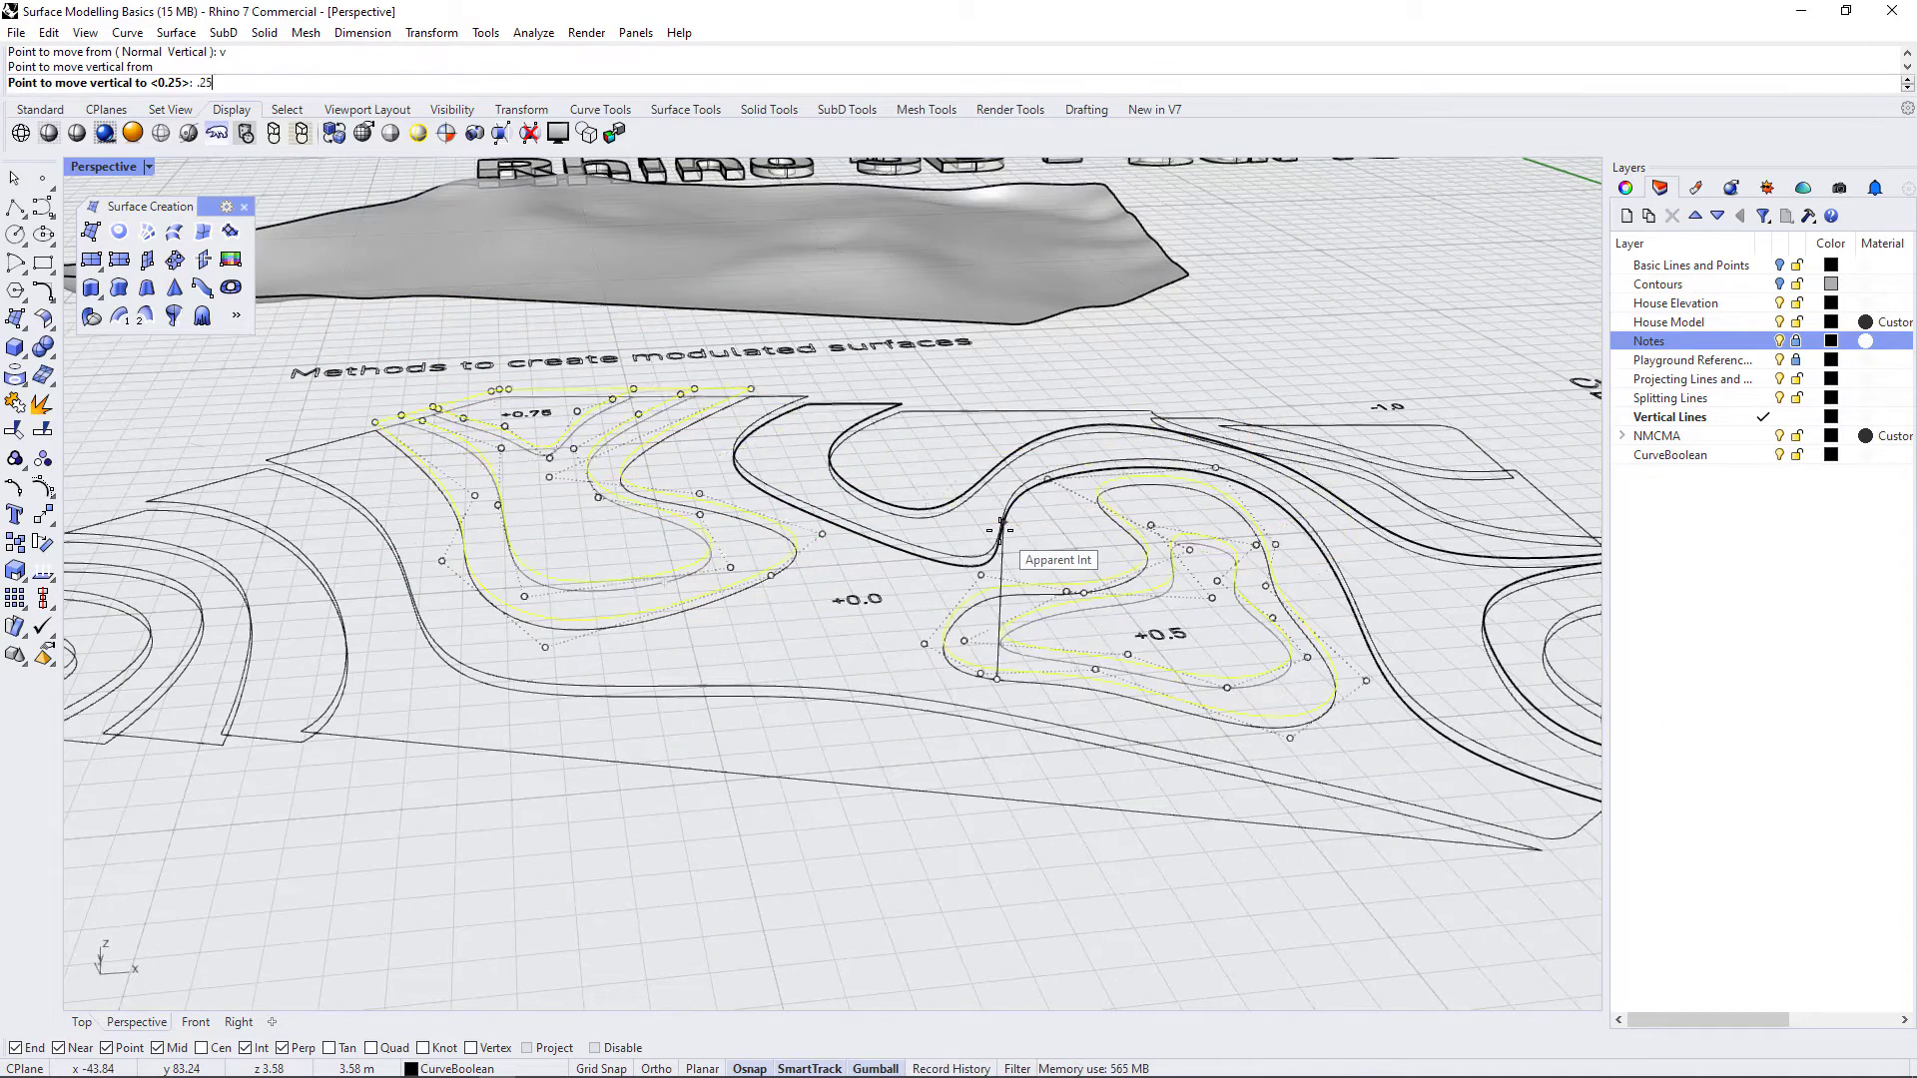
{"action": "left_click", "coordinate": [647, 597], "text": "ctrl"}
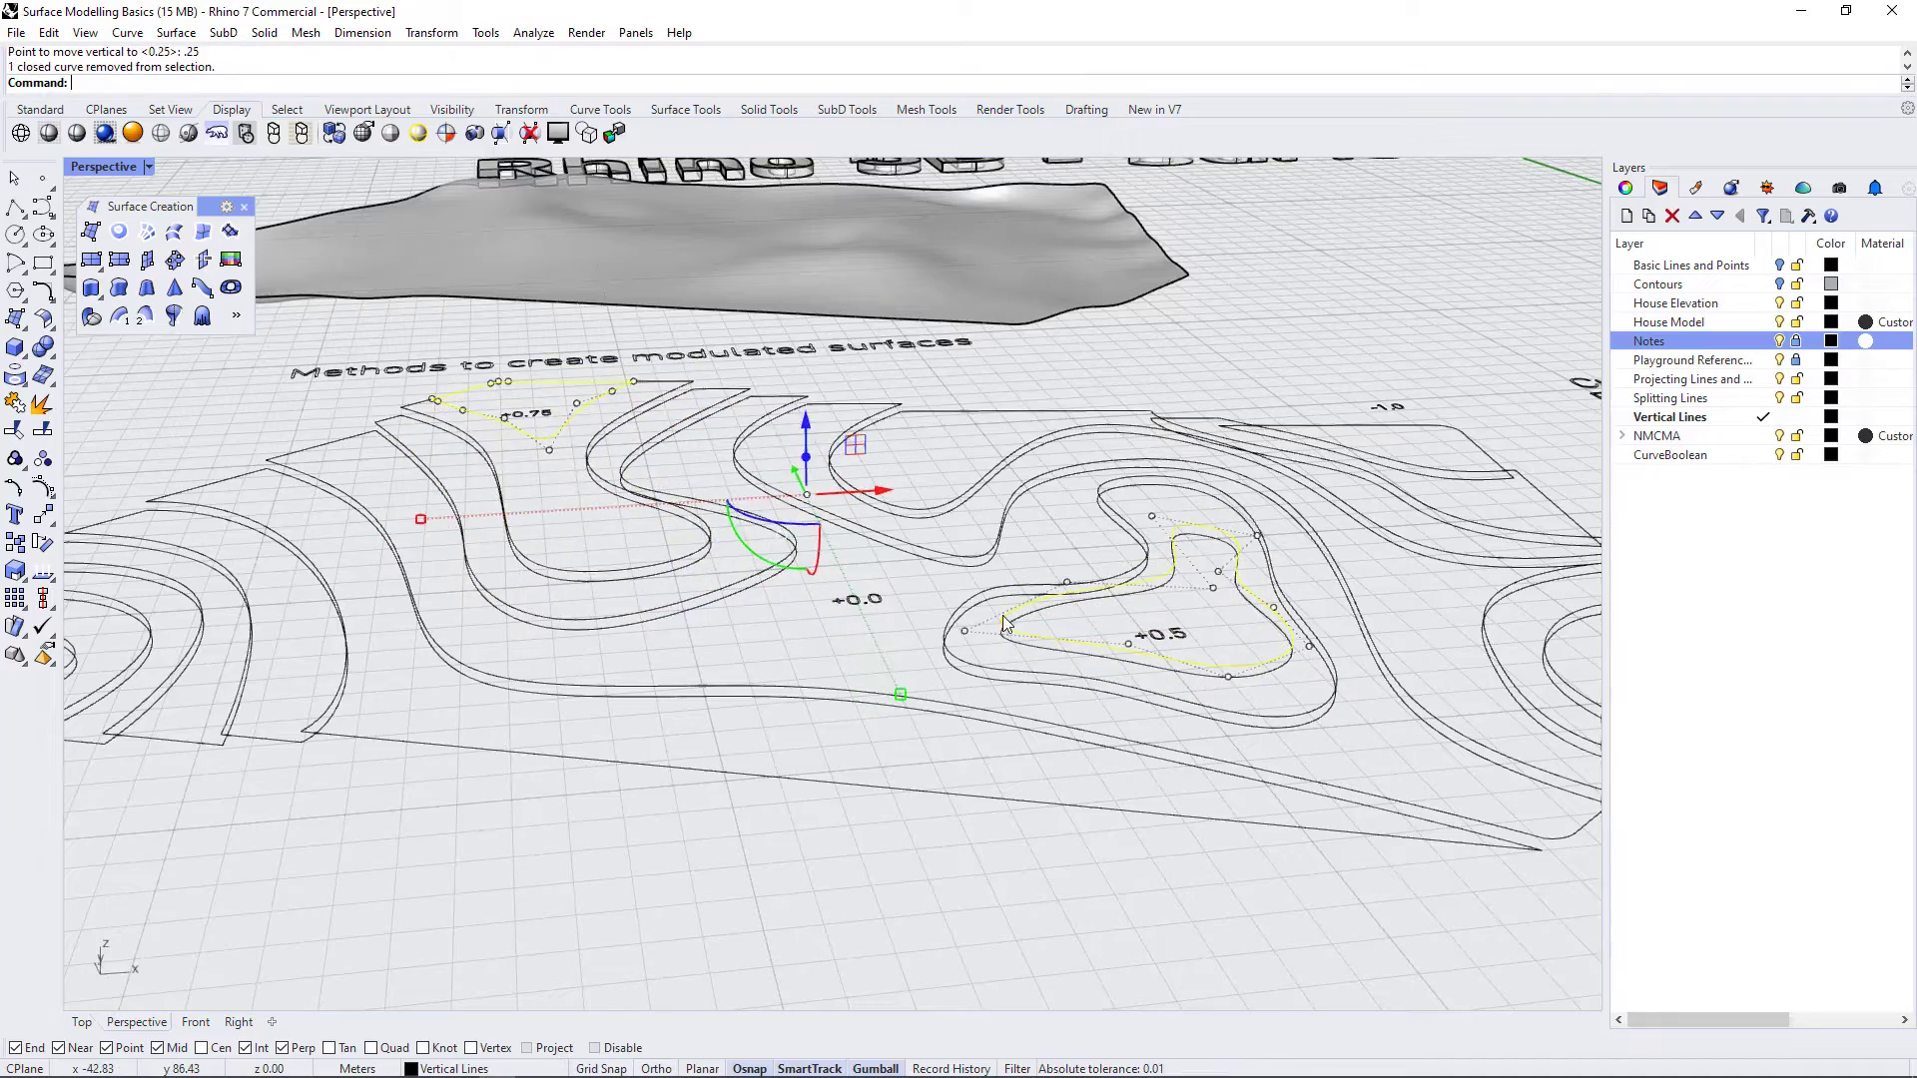
- Raise the +0.75 contour vertically by 0.25
{"action": "type", "text": "v"}
{"action": "key", "text": "Return"}
{"action": "left_click", "coordinate": [783, 579]}
{"action": "type", "text": ".25"}
{"action": "key", "text": "Return"}
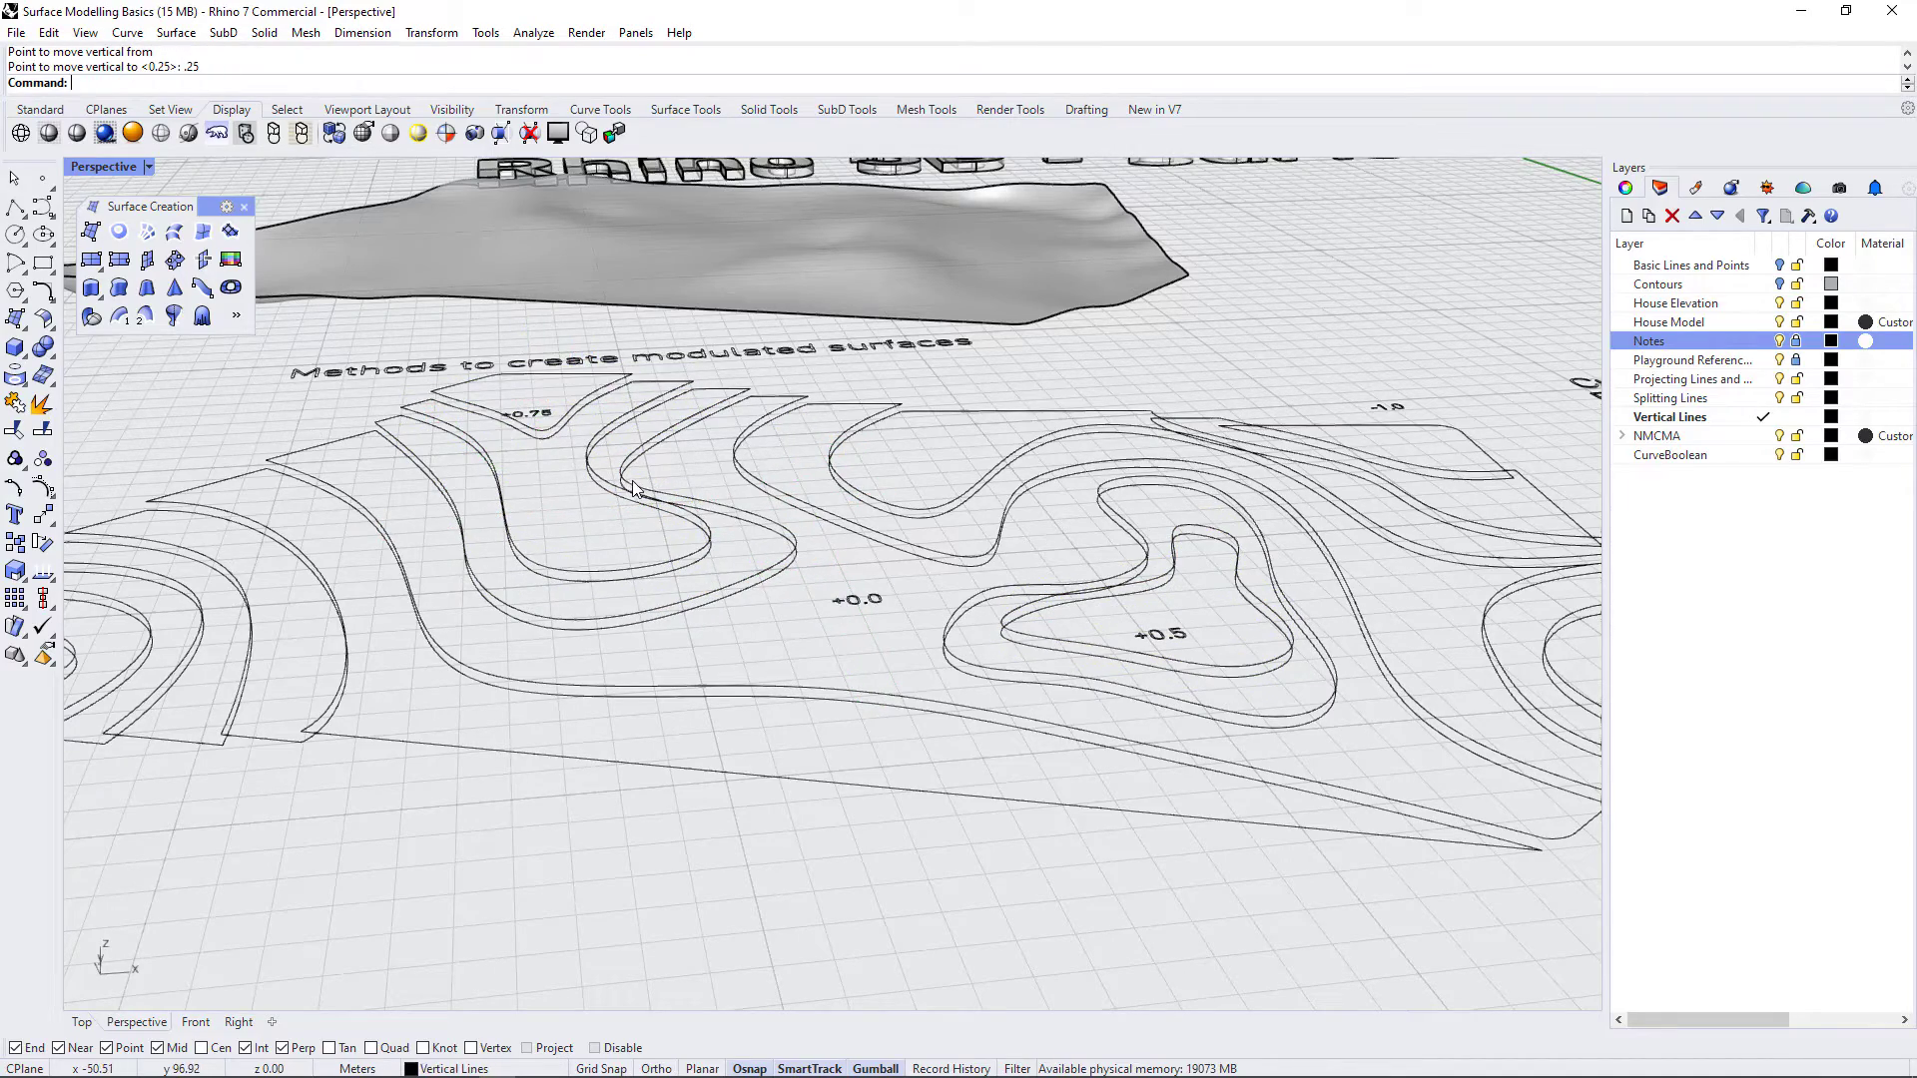
- Turn off the Notes layer to hide the title and label text
{"action": "scroll", "coordinate": [836, 540], "scroll_direction": "down", "scroll_amount": 3}
{"action": "right_click_drag", "start_coordinate": [837, 540], "coordinate": [881, 584]}
{"action": "right_click_drag", "start_coordinate": [1129, 790], "coordinate": [1216, 759]}
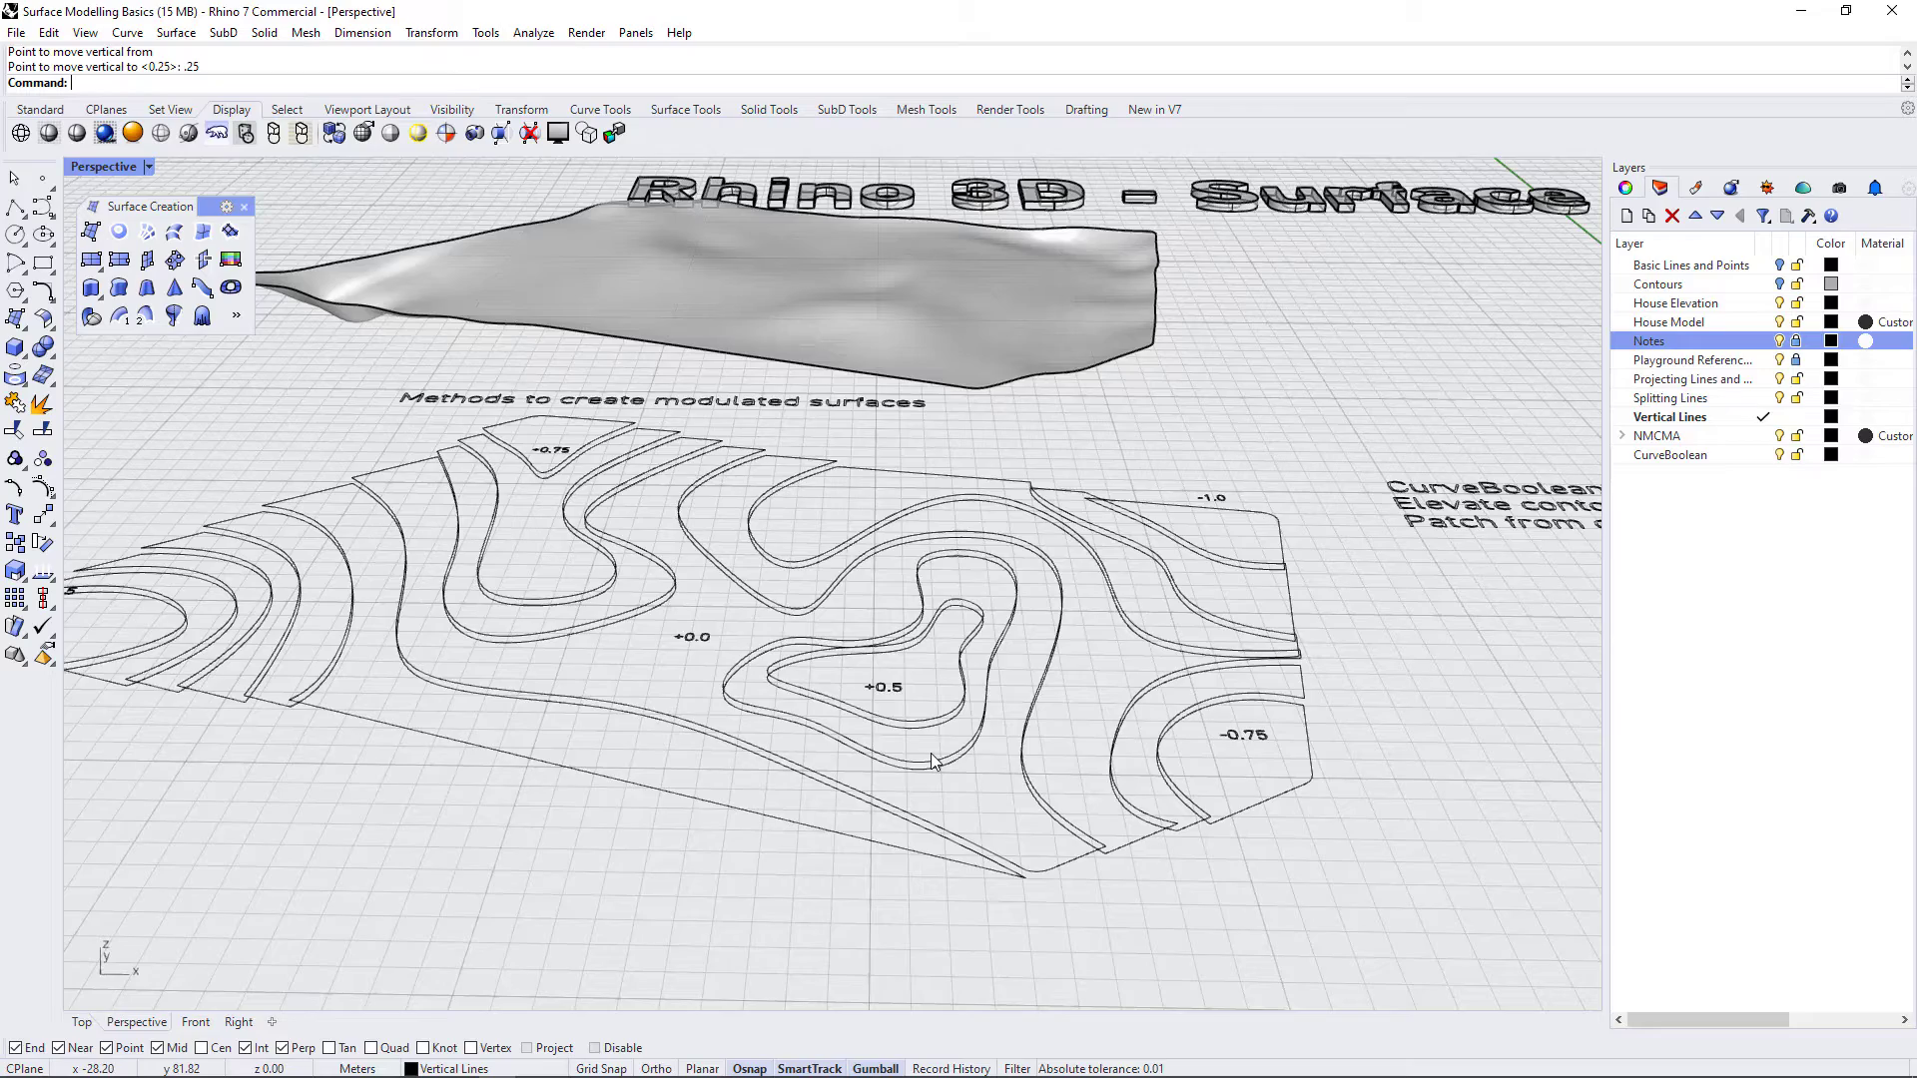
{"action": "right_click_drag", "start_coordinate": [934, 762], "coordinate": [1027, 819]}
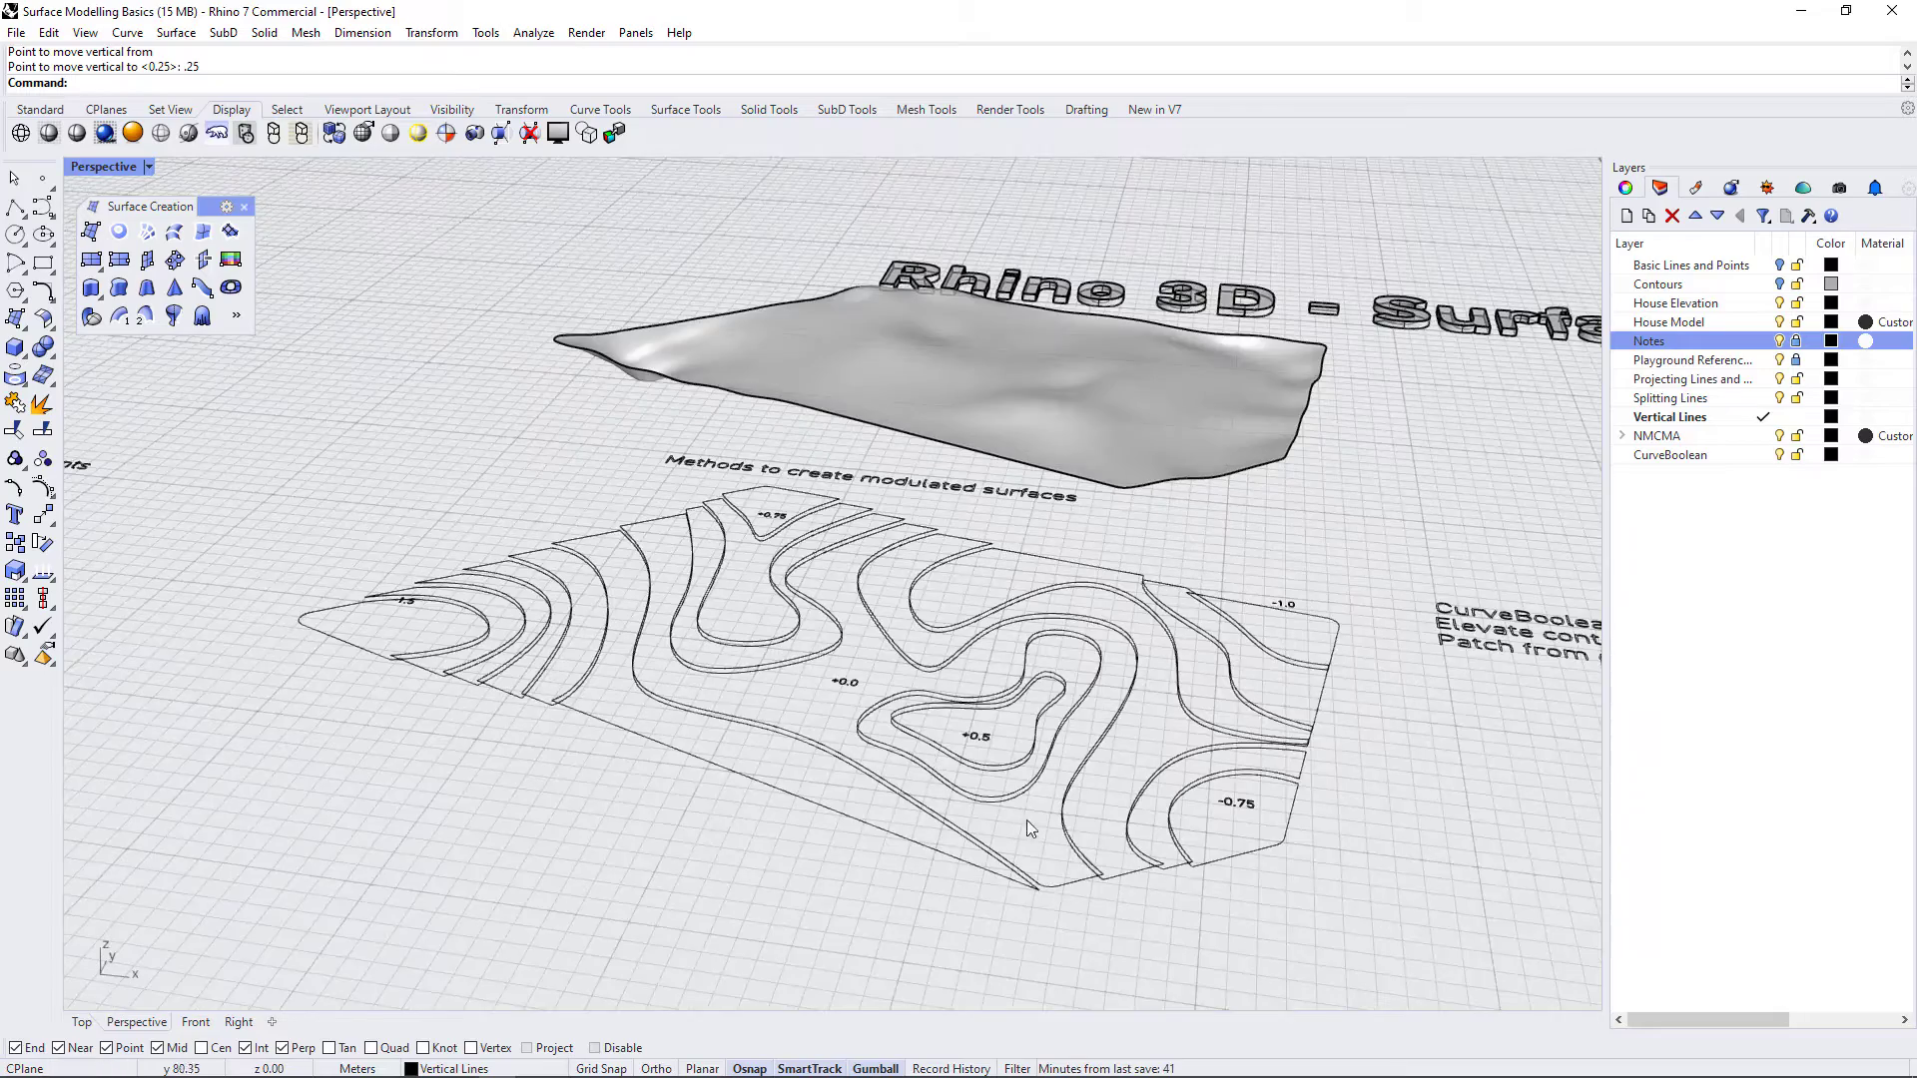
{"action": "left_click", "coordinate": [1780, 341]}
{"action": "right_click_drag", "start_coordinate": [643, 553], "coordinate": [711, 655]}
- Window-select all 20 contour curves and preview a Patch surface through them
{"action": "left_click_drag", "start_coordinate": [463, 532], "coordinate": [1216, 872]}
{"action": "right_click_drag", "start_coordinate": [1140, 793], "coordinate": [1117, 794]}
{"action": "key", "text": "Return"}
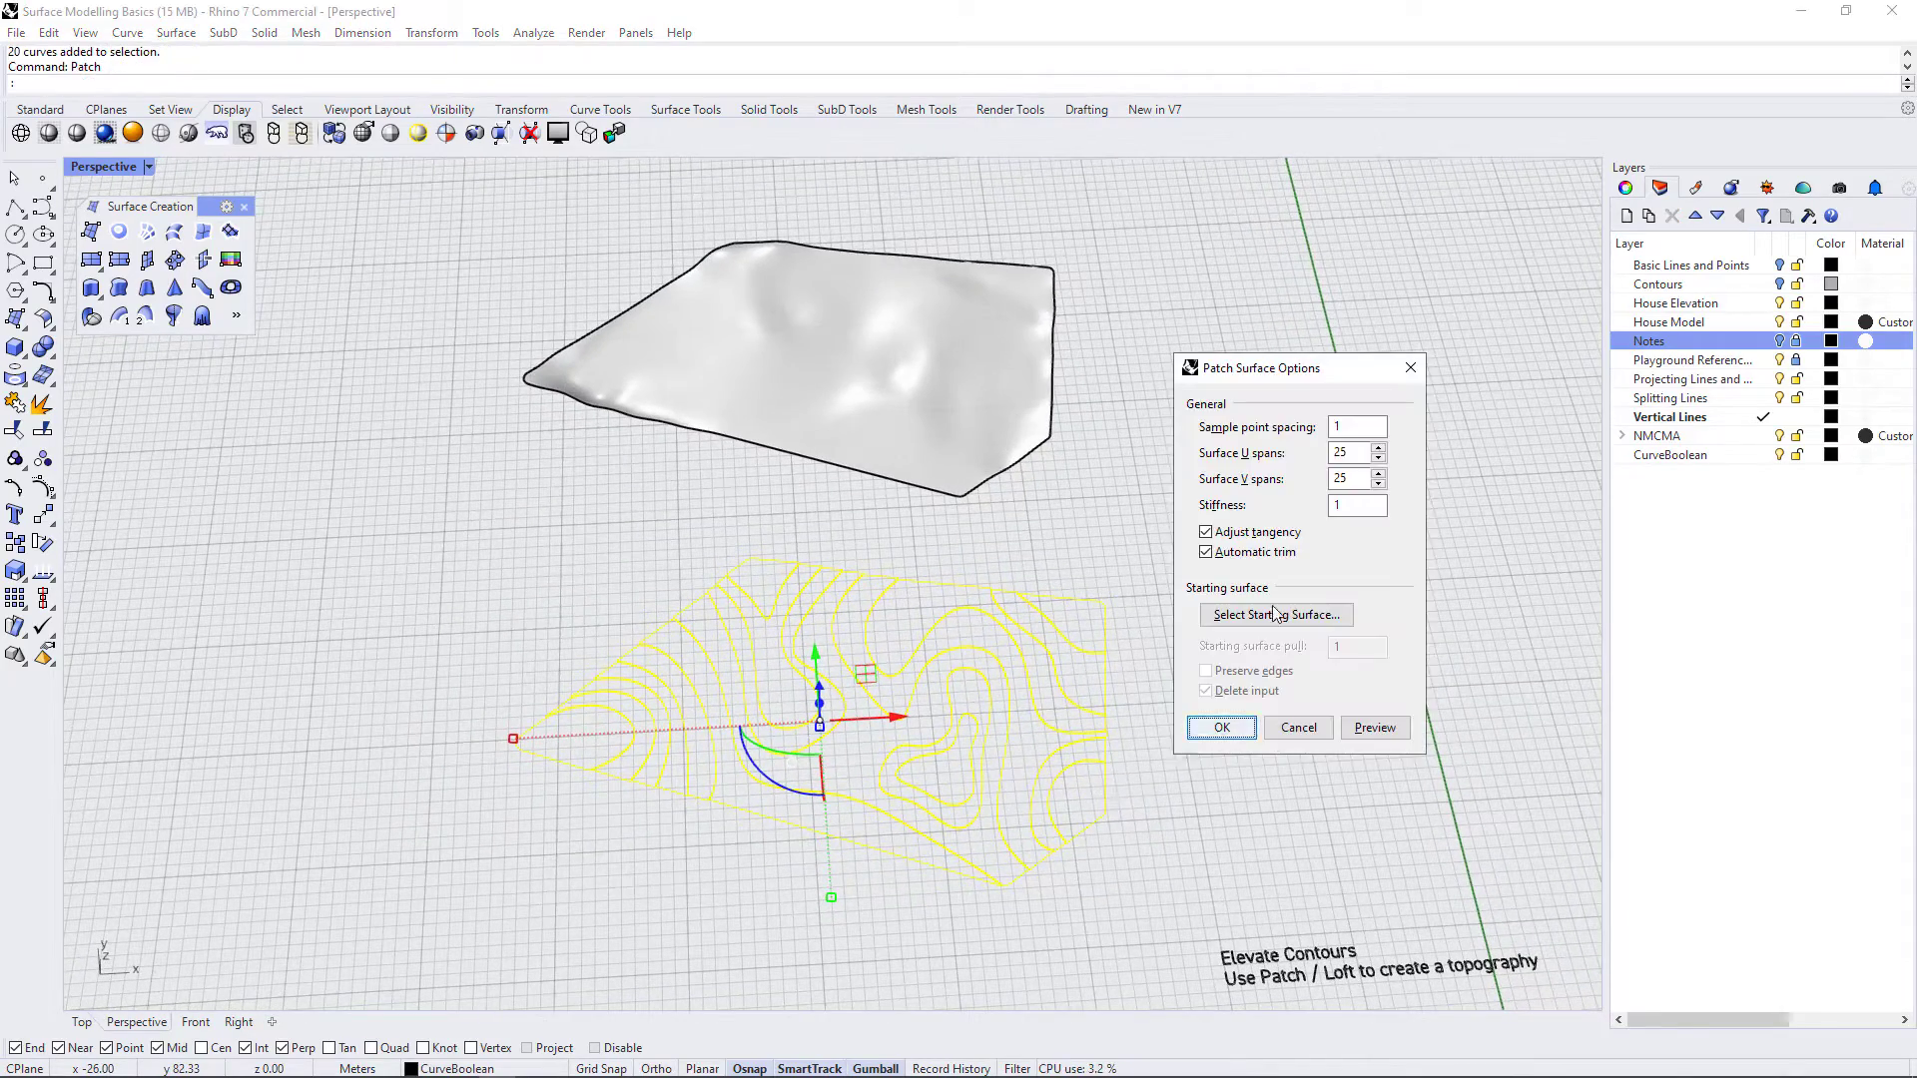
{"action": "left_click", "coordinate": [1374, 727]}
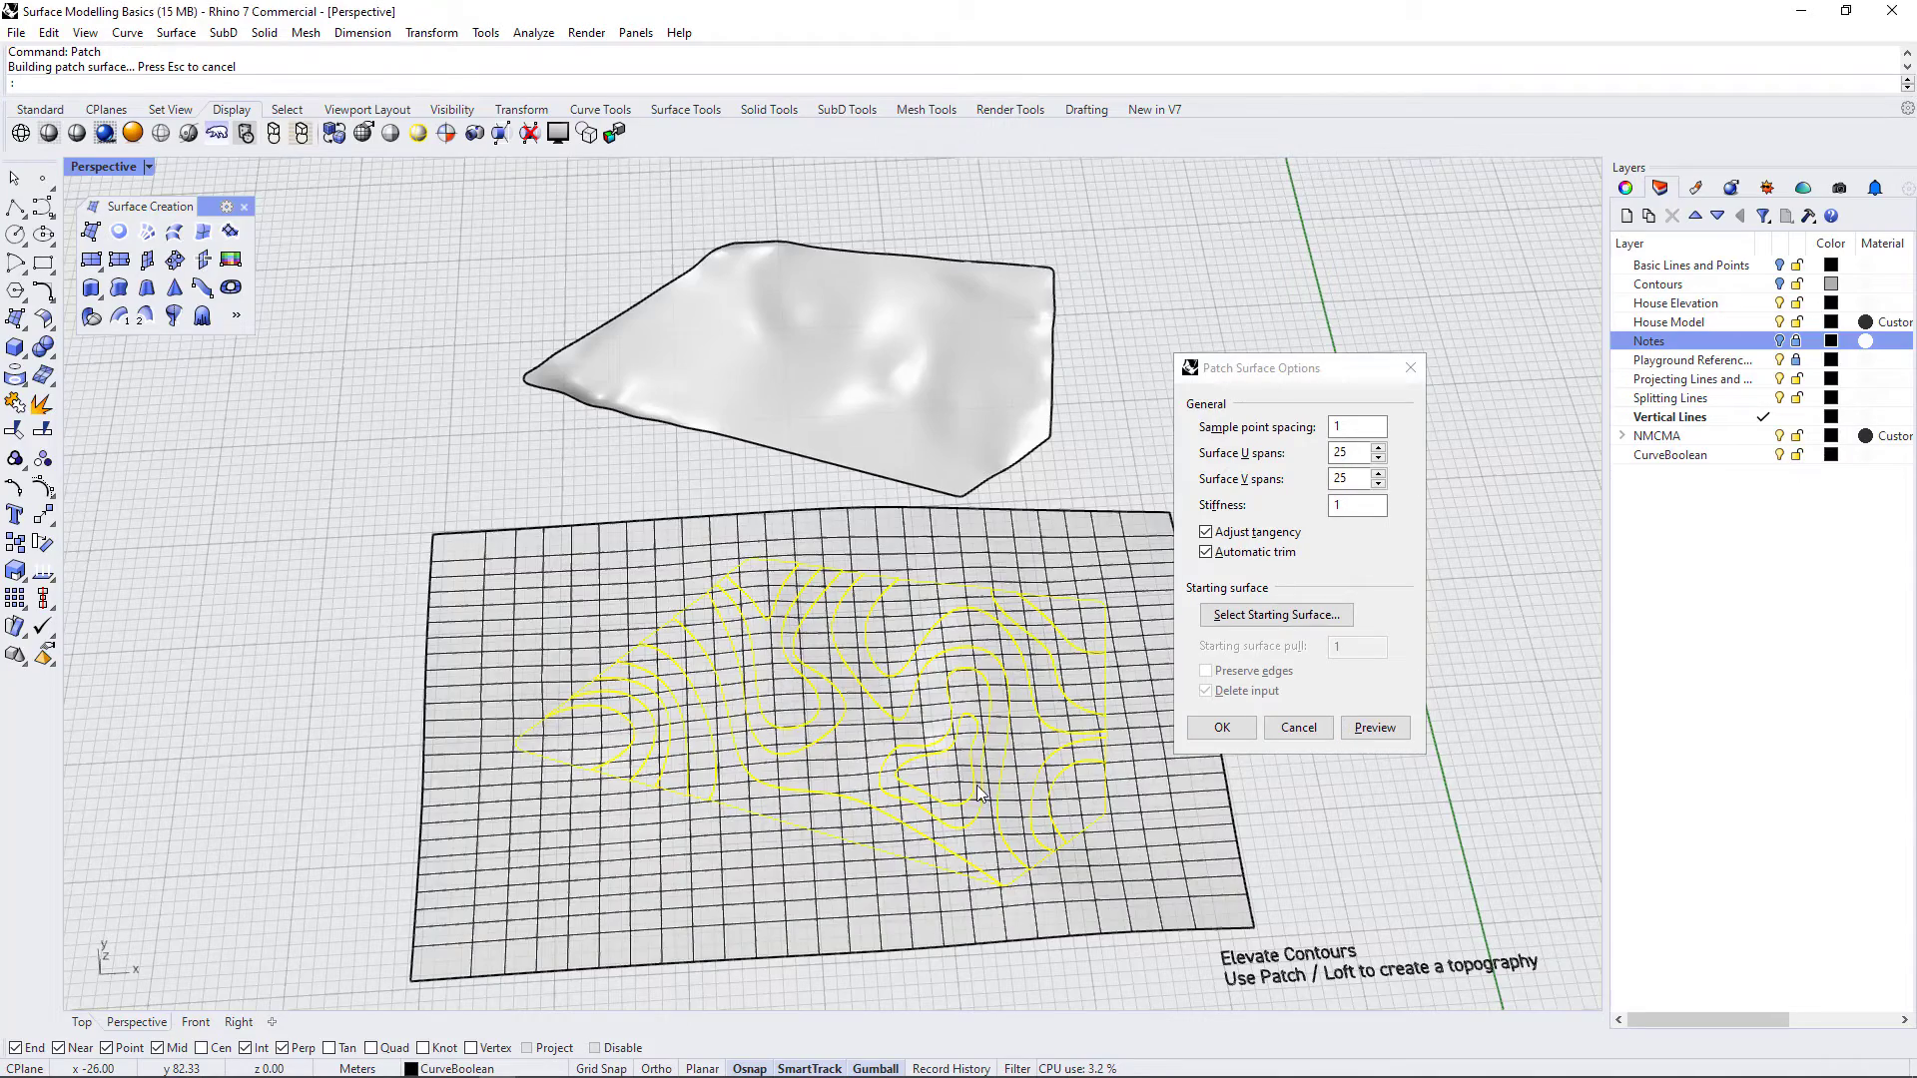
{"action": "right_click_drag", "start_coordinate": [979, 794], "coordinate": [802, 599]}
{"action": "scroll", "coordinate": [769, 597], "scroll_direction": "up", "scroll_amount": 4}
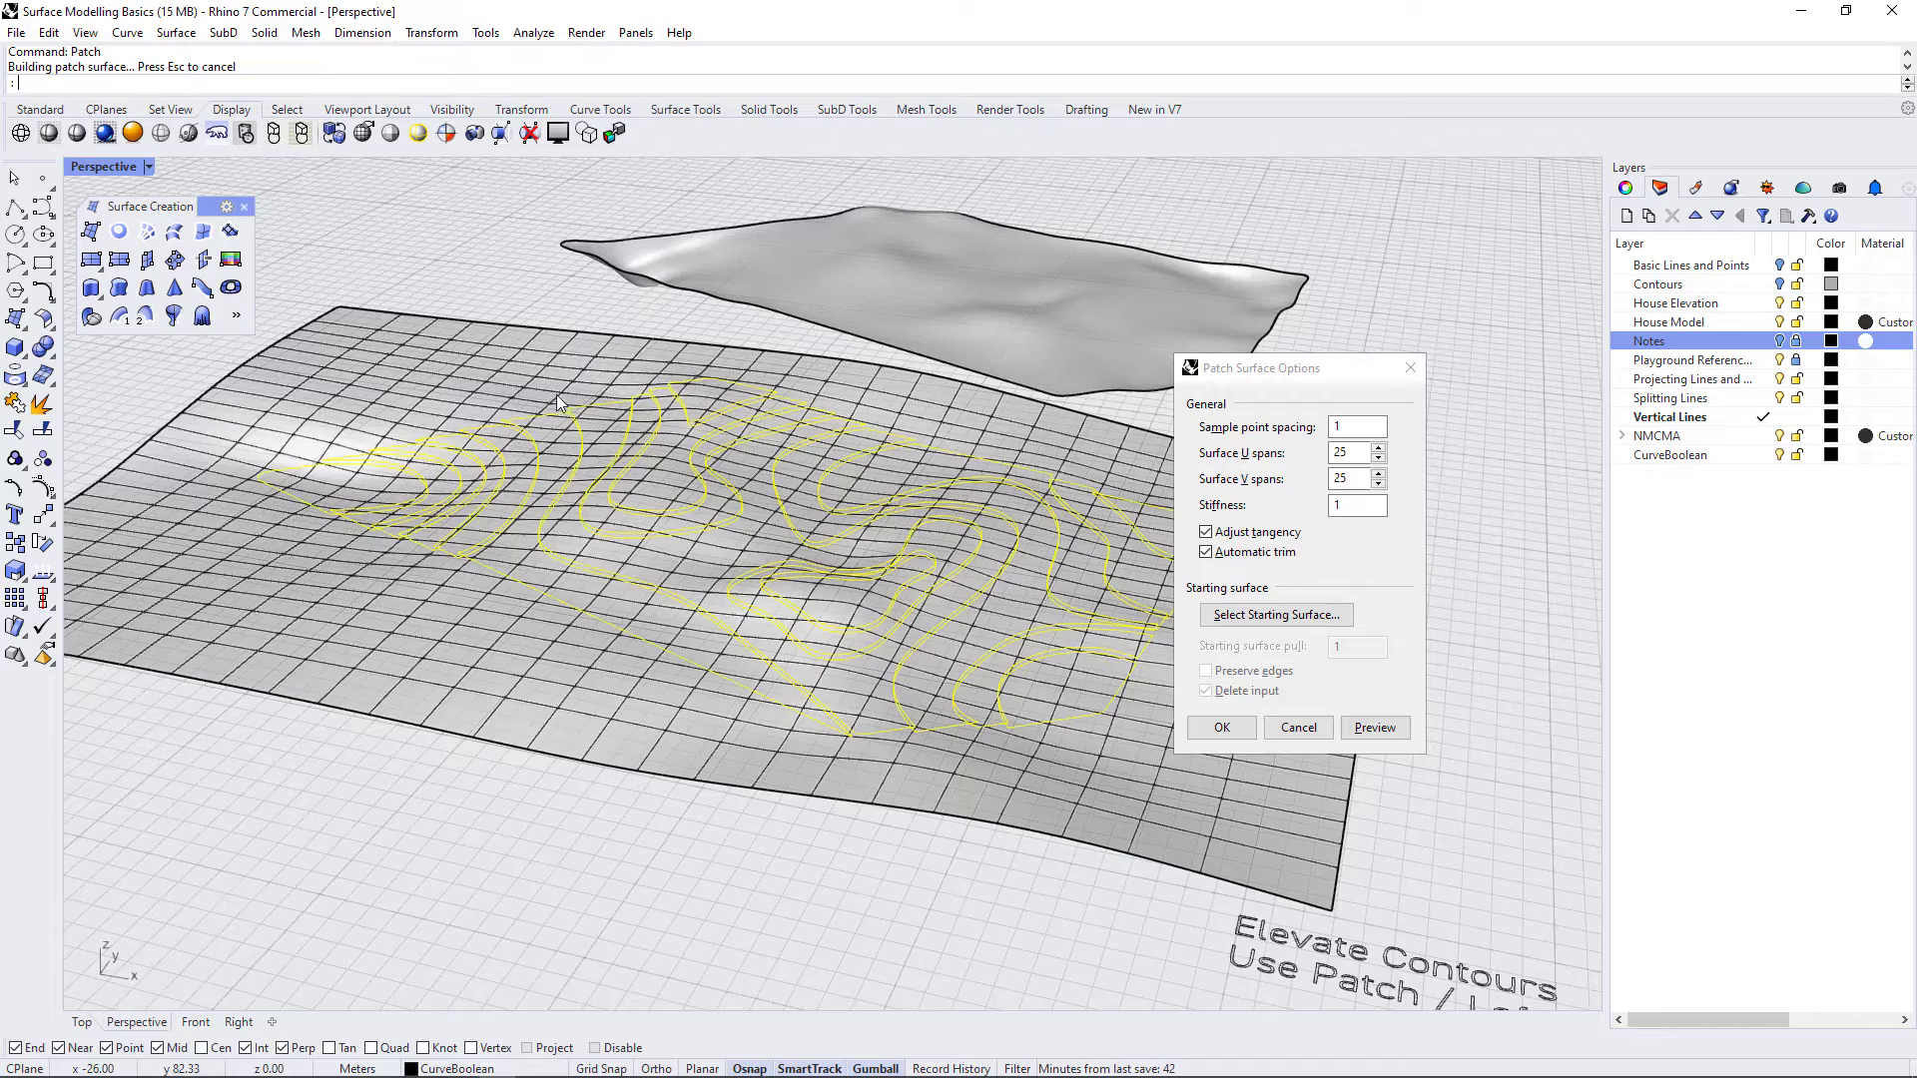
{"action": "scroll", "coordinate": [939, 639], "scroll_direction": "down", "scroll_amount": 2}
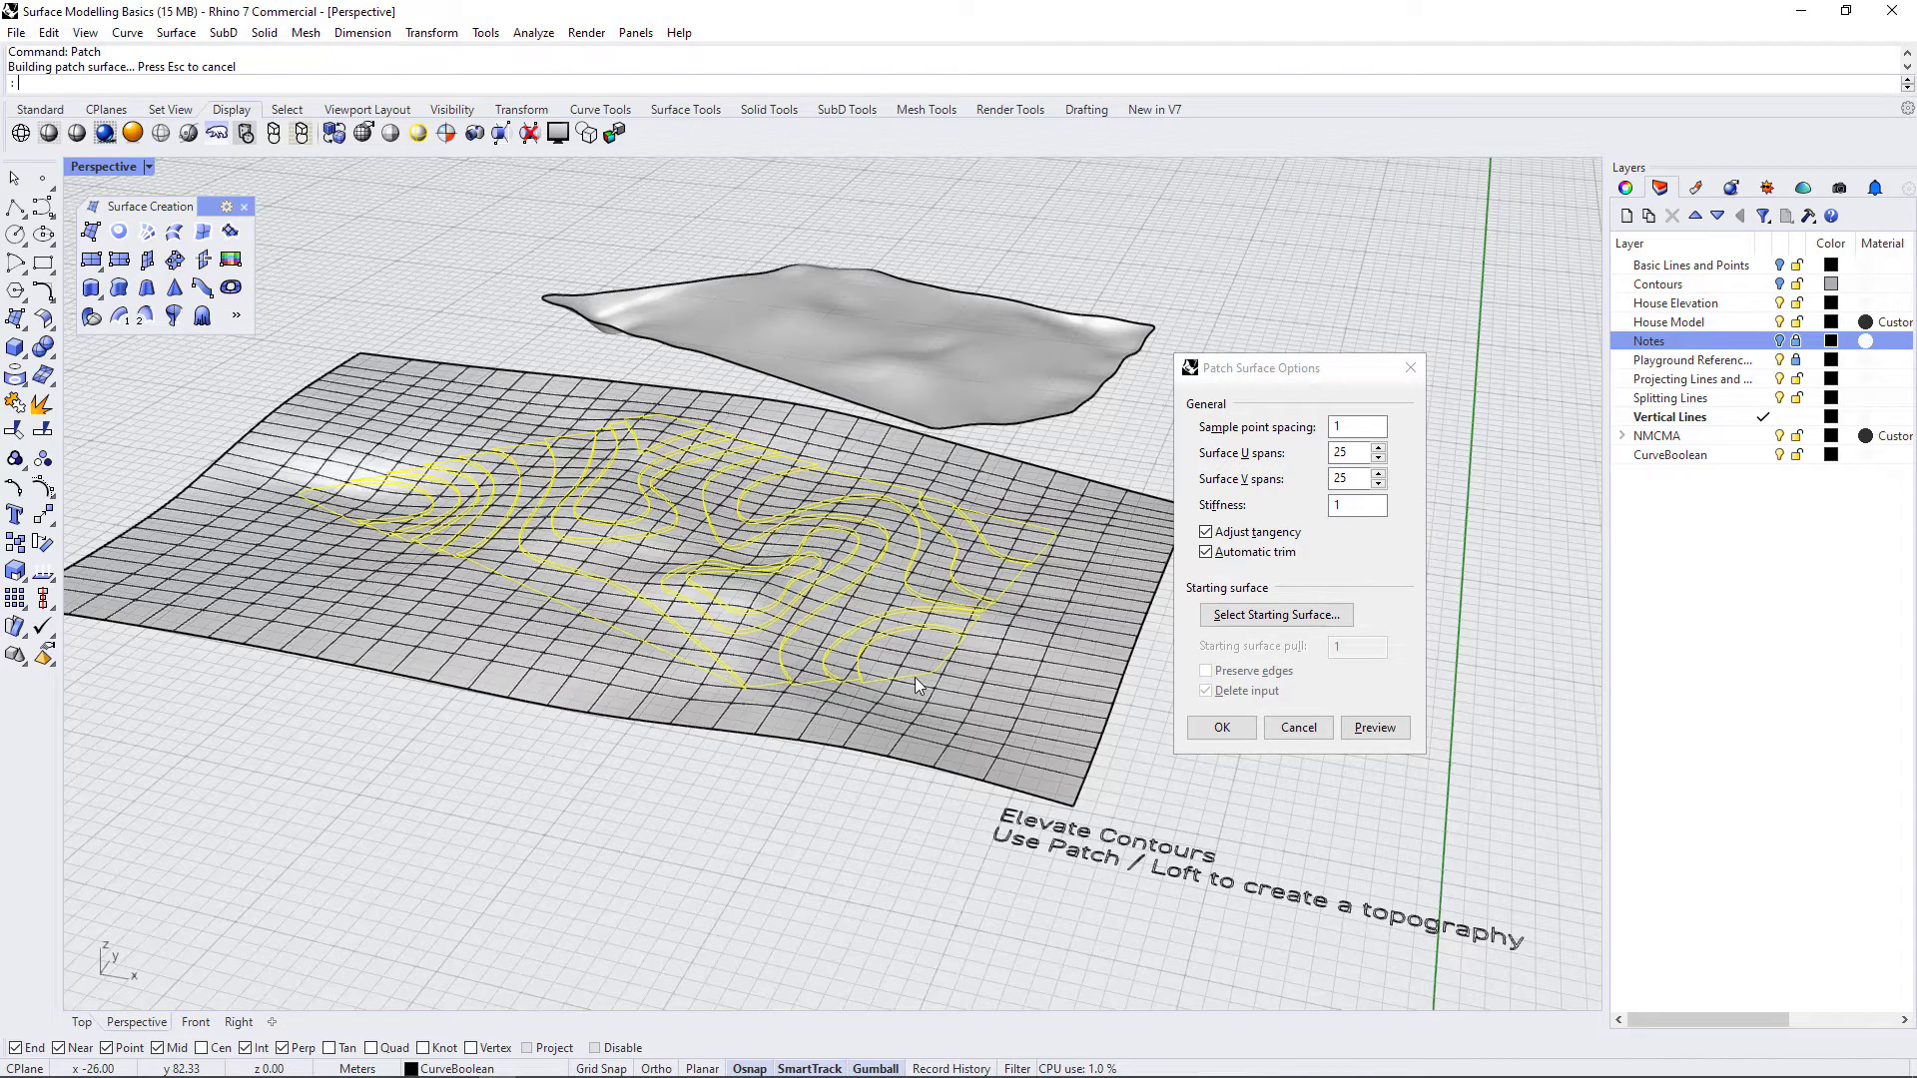
- Show the Basic Lines and Points layer and re-preview the patch including the site perimeter
{"action": "left_click", "coordinate": [1298, 727]}
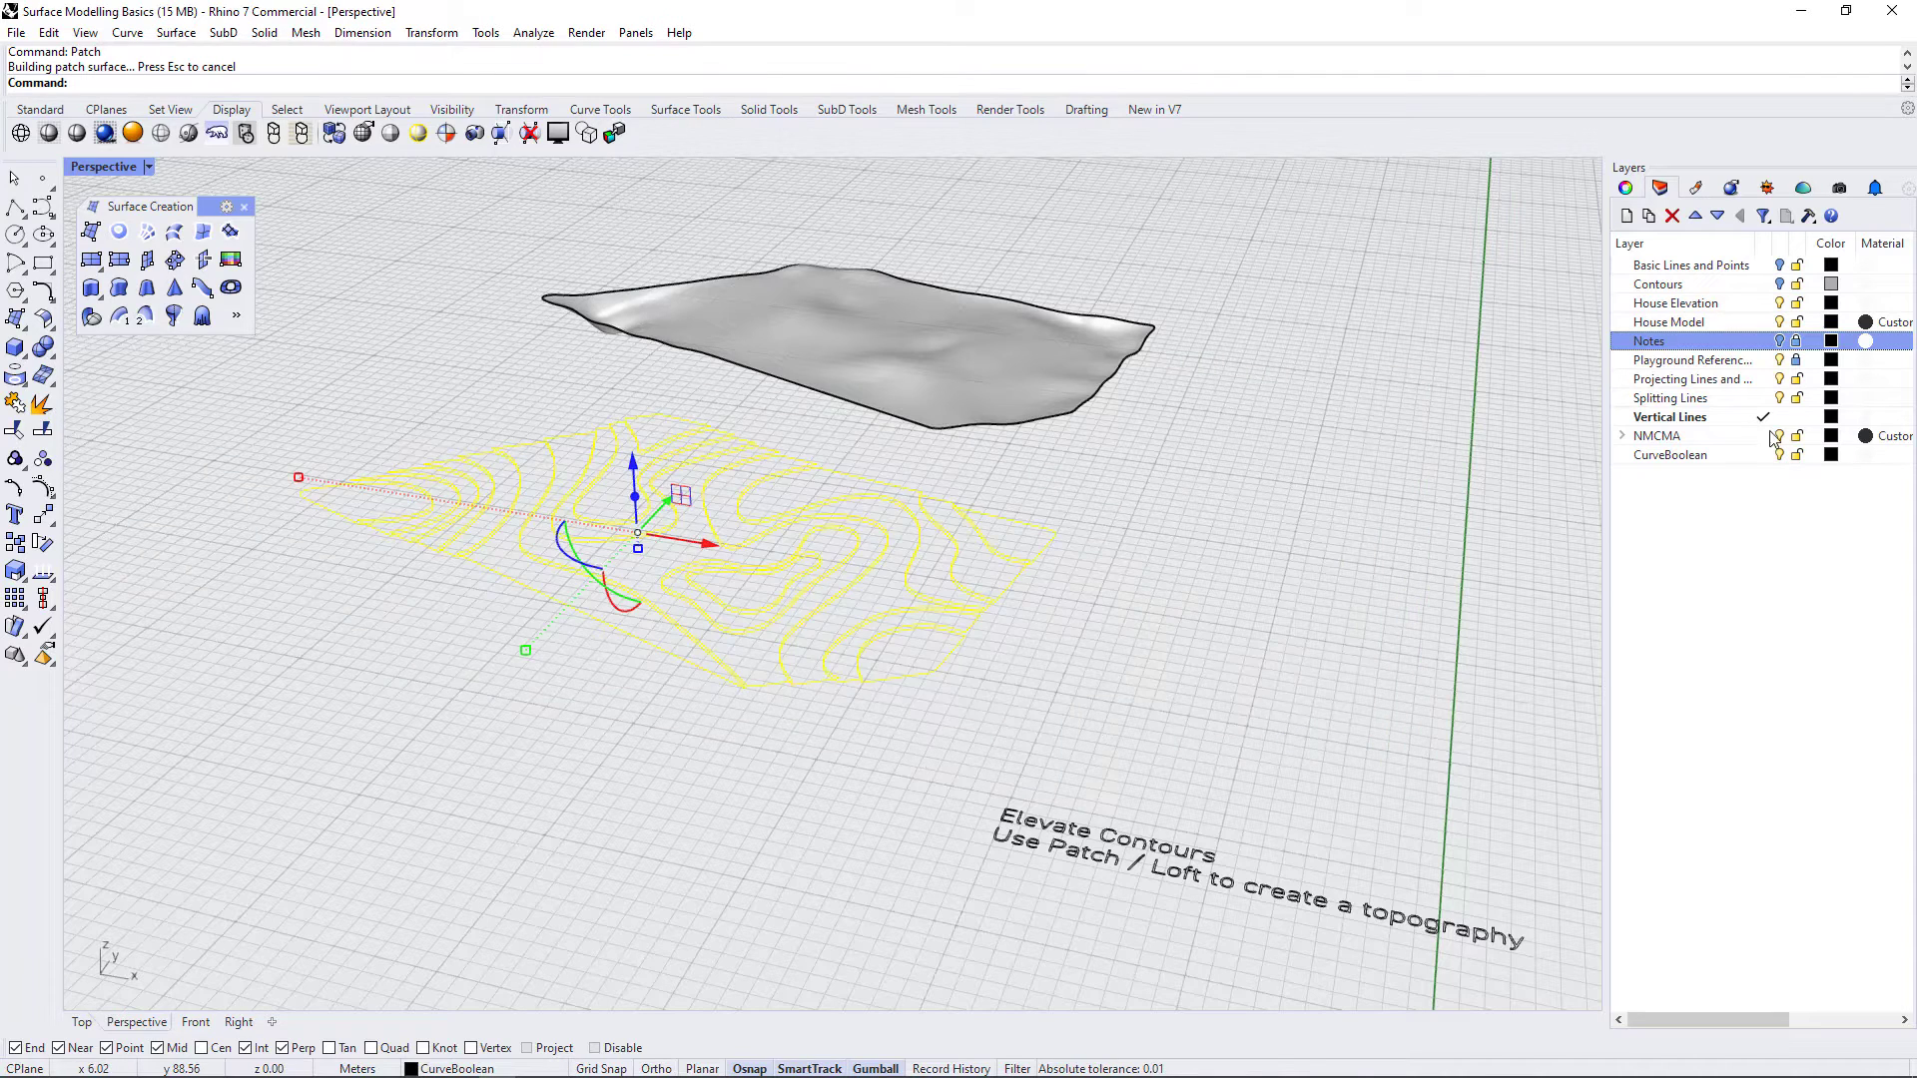
{"action": "left_click", "coordinate": [1779, 266]}
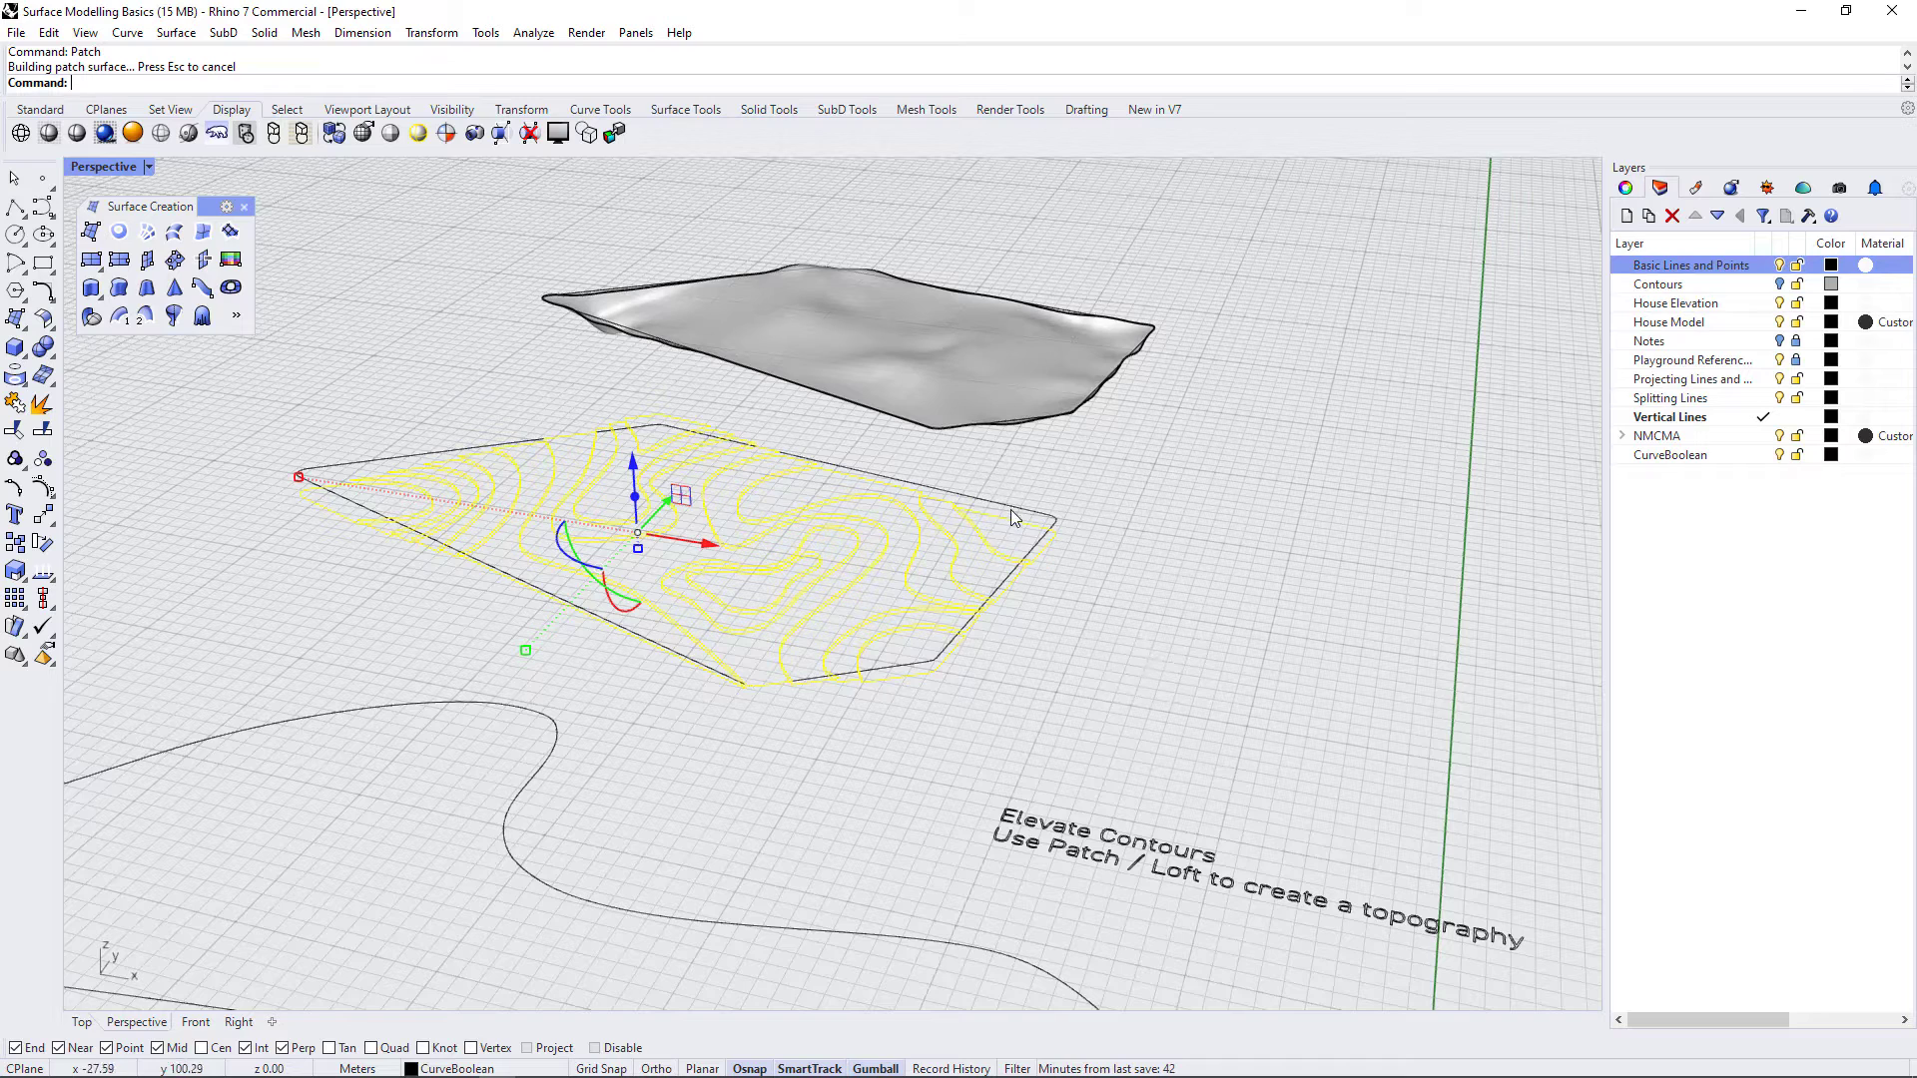
{"action": "left_click", "coordinate": [1015, 514]}
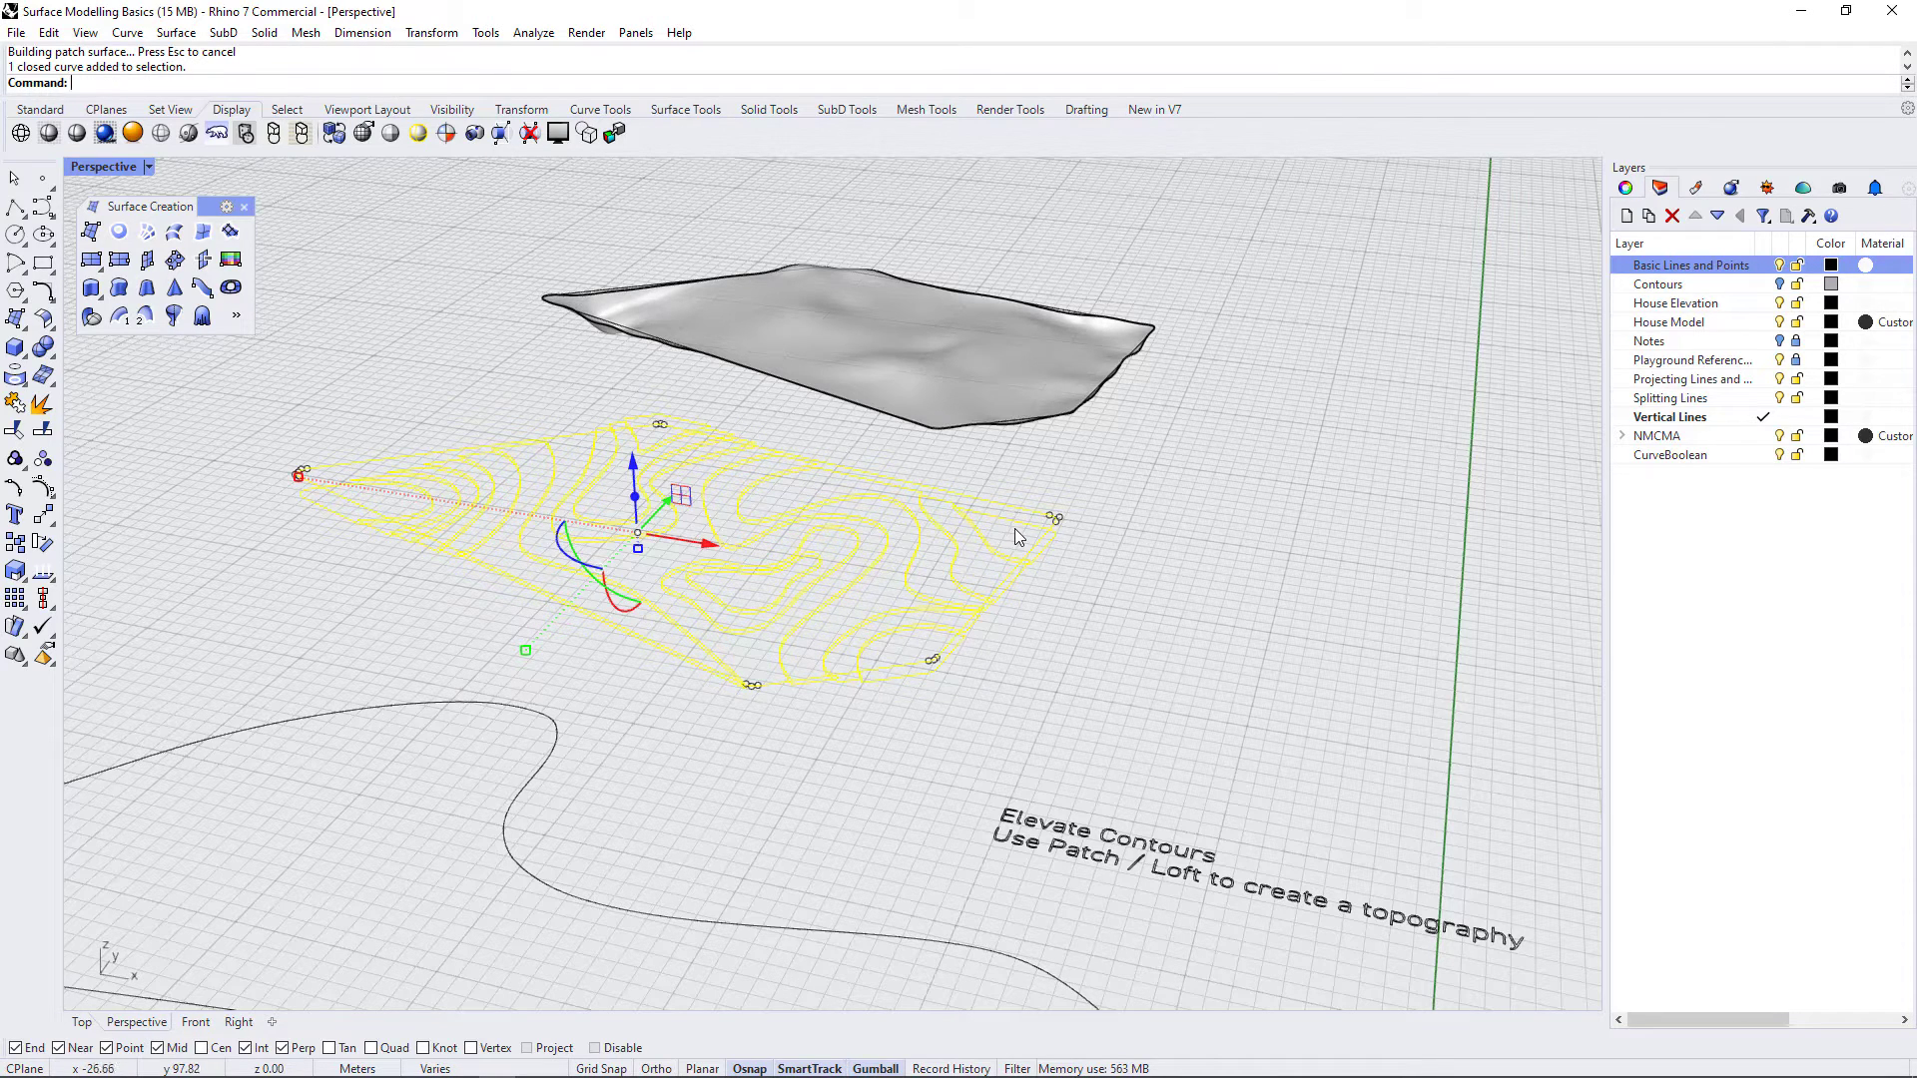
{"action": "key", "text": "Return"}
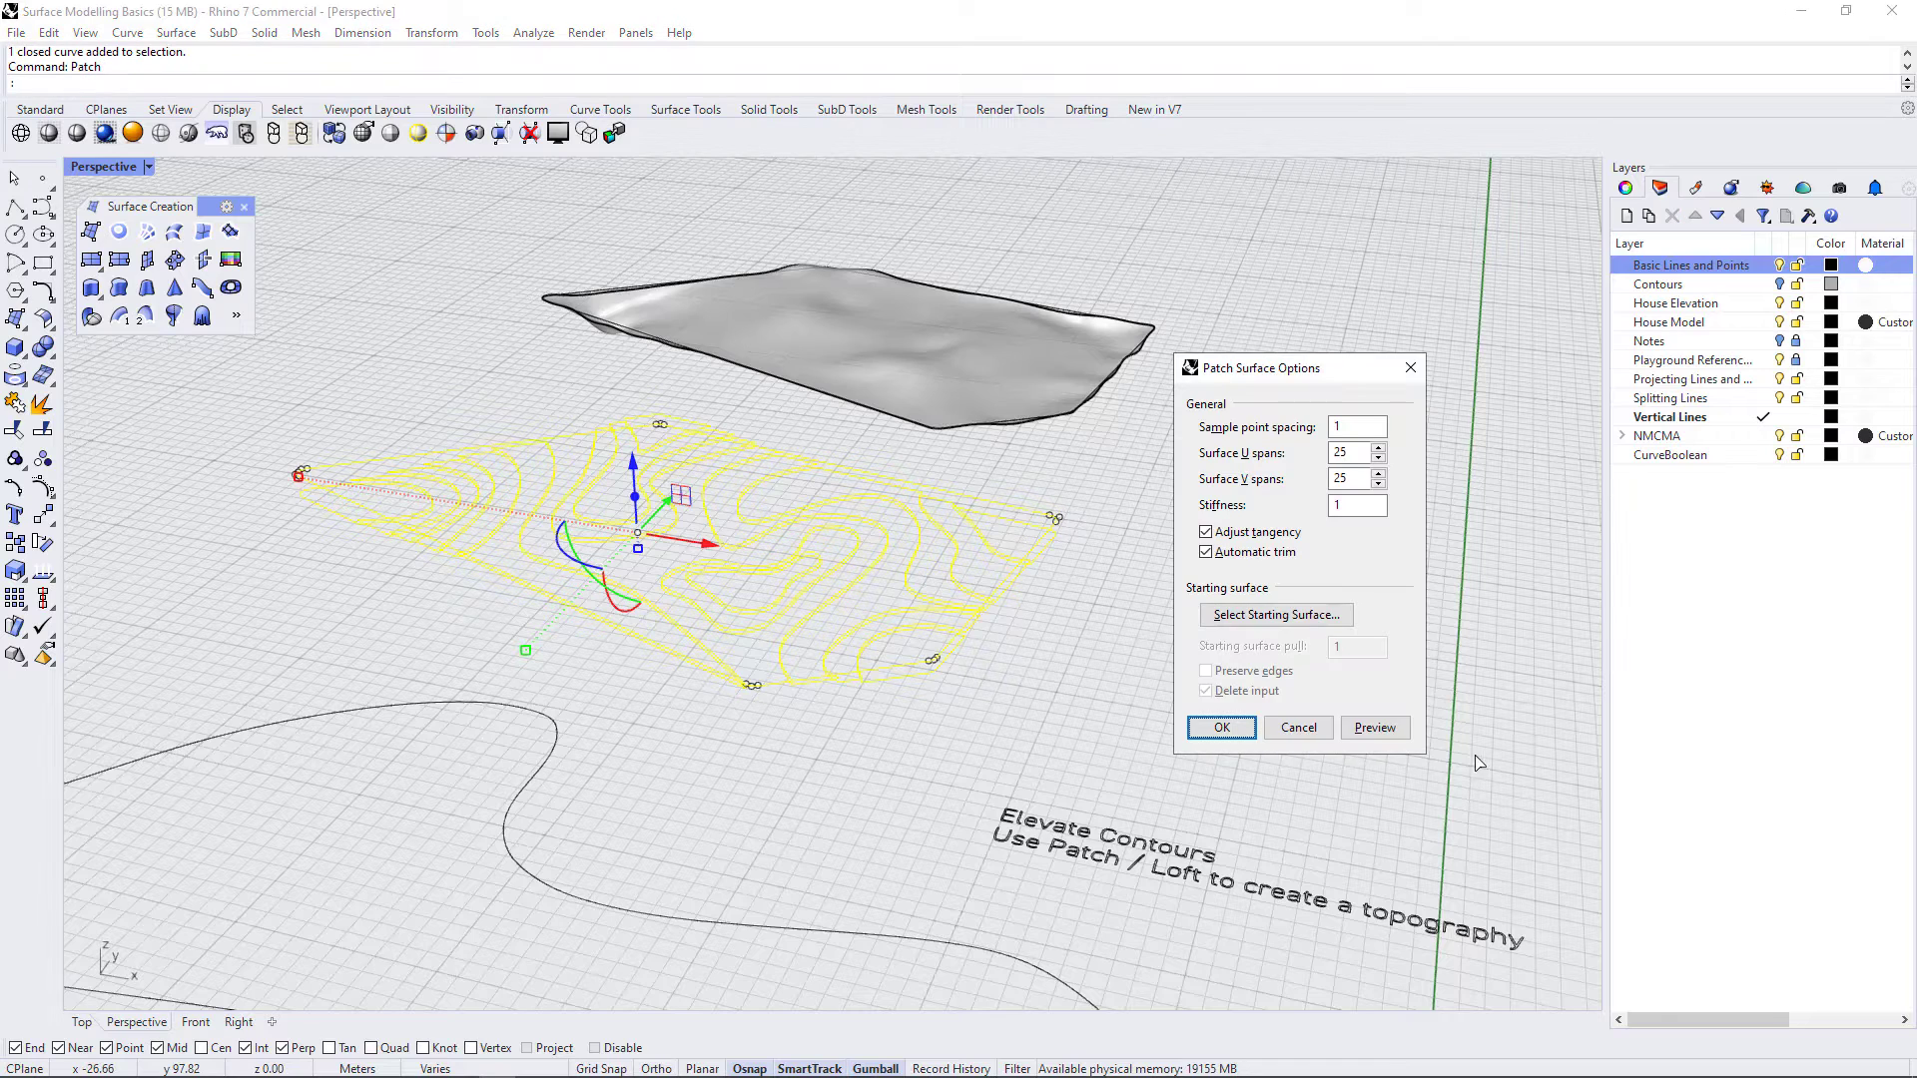
{"action": "left_click", "coordinate": [1375, 728]}
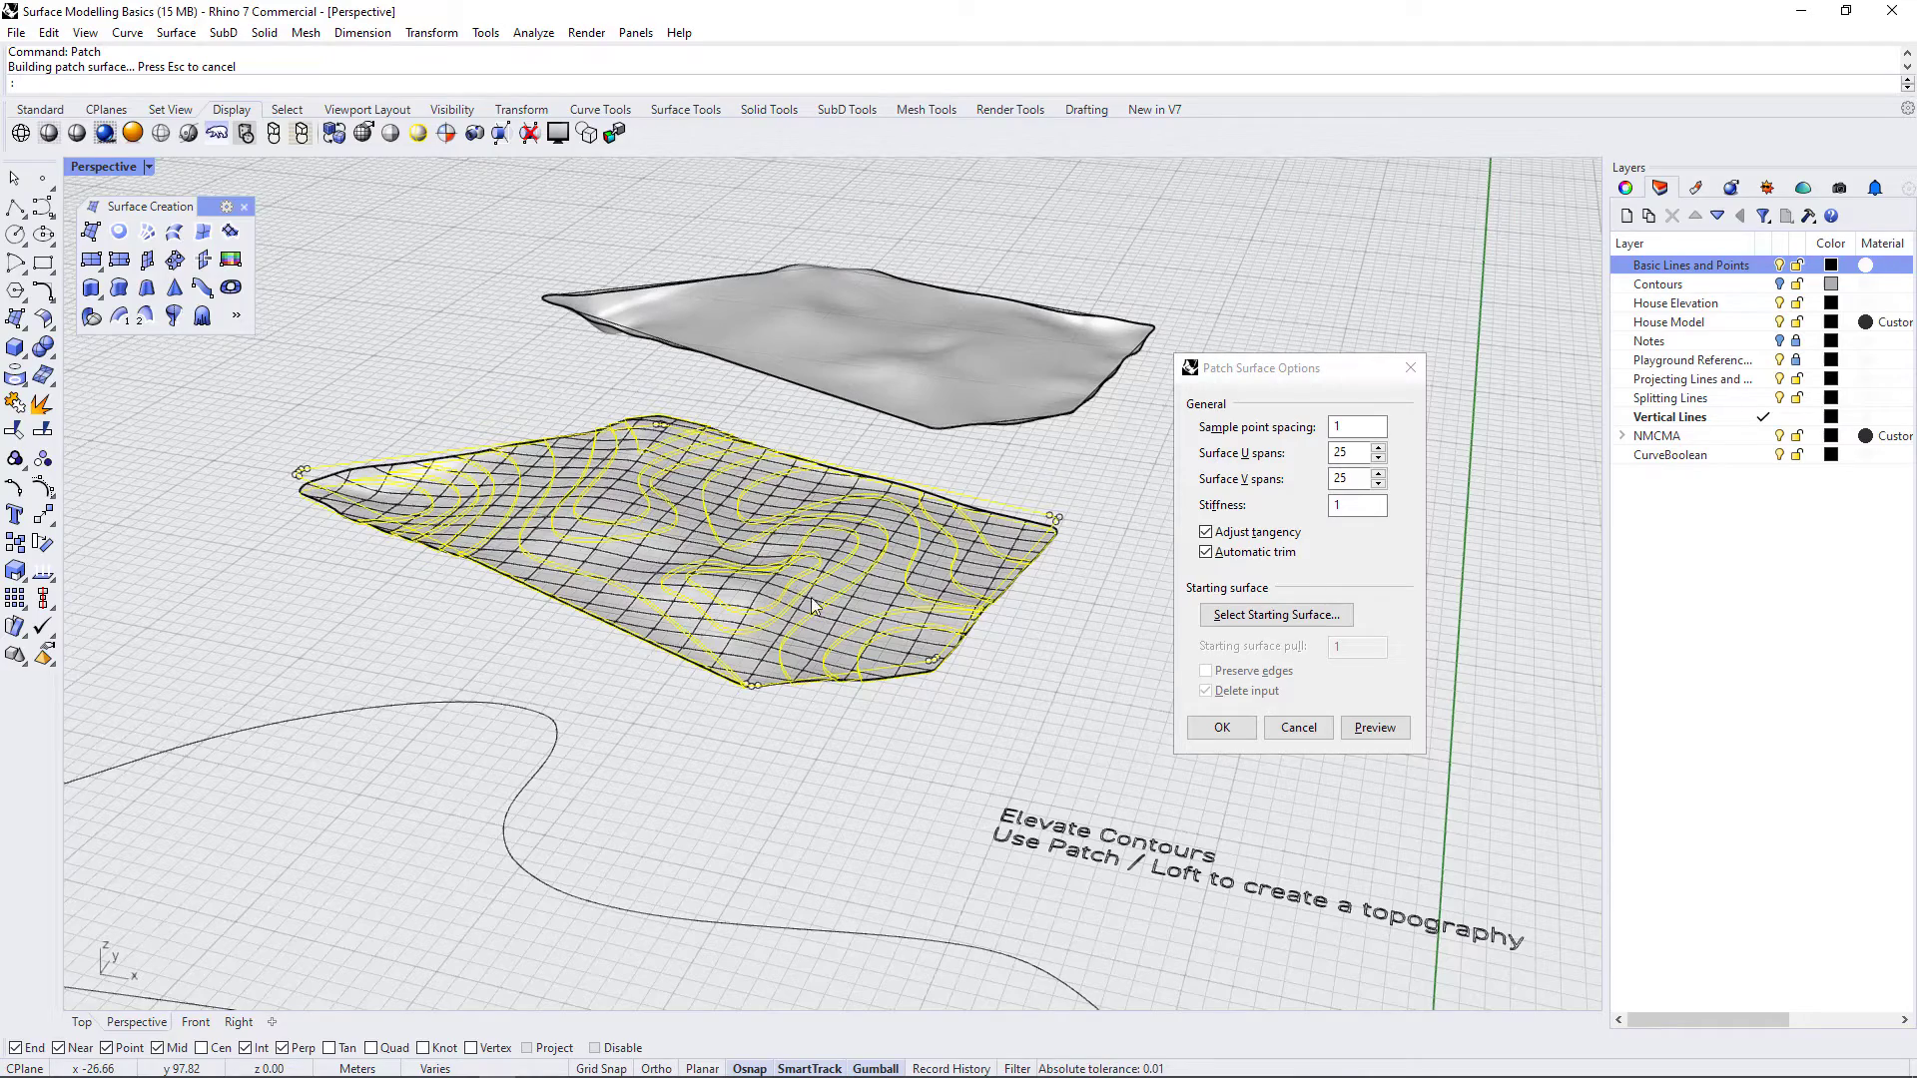
{"action": "right_click_drag", "start_coordinate": [755, 542], "coordinate": [706, 534]}
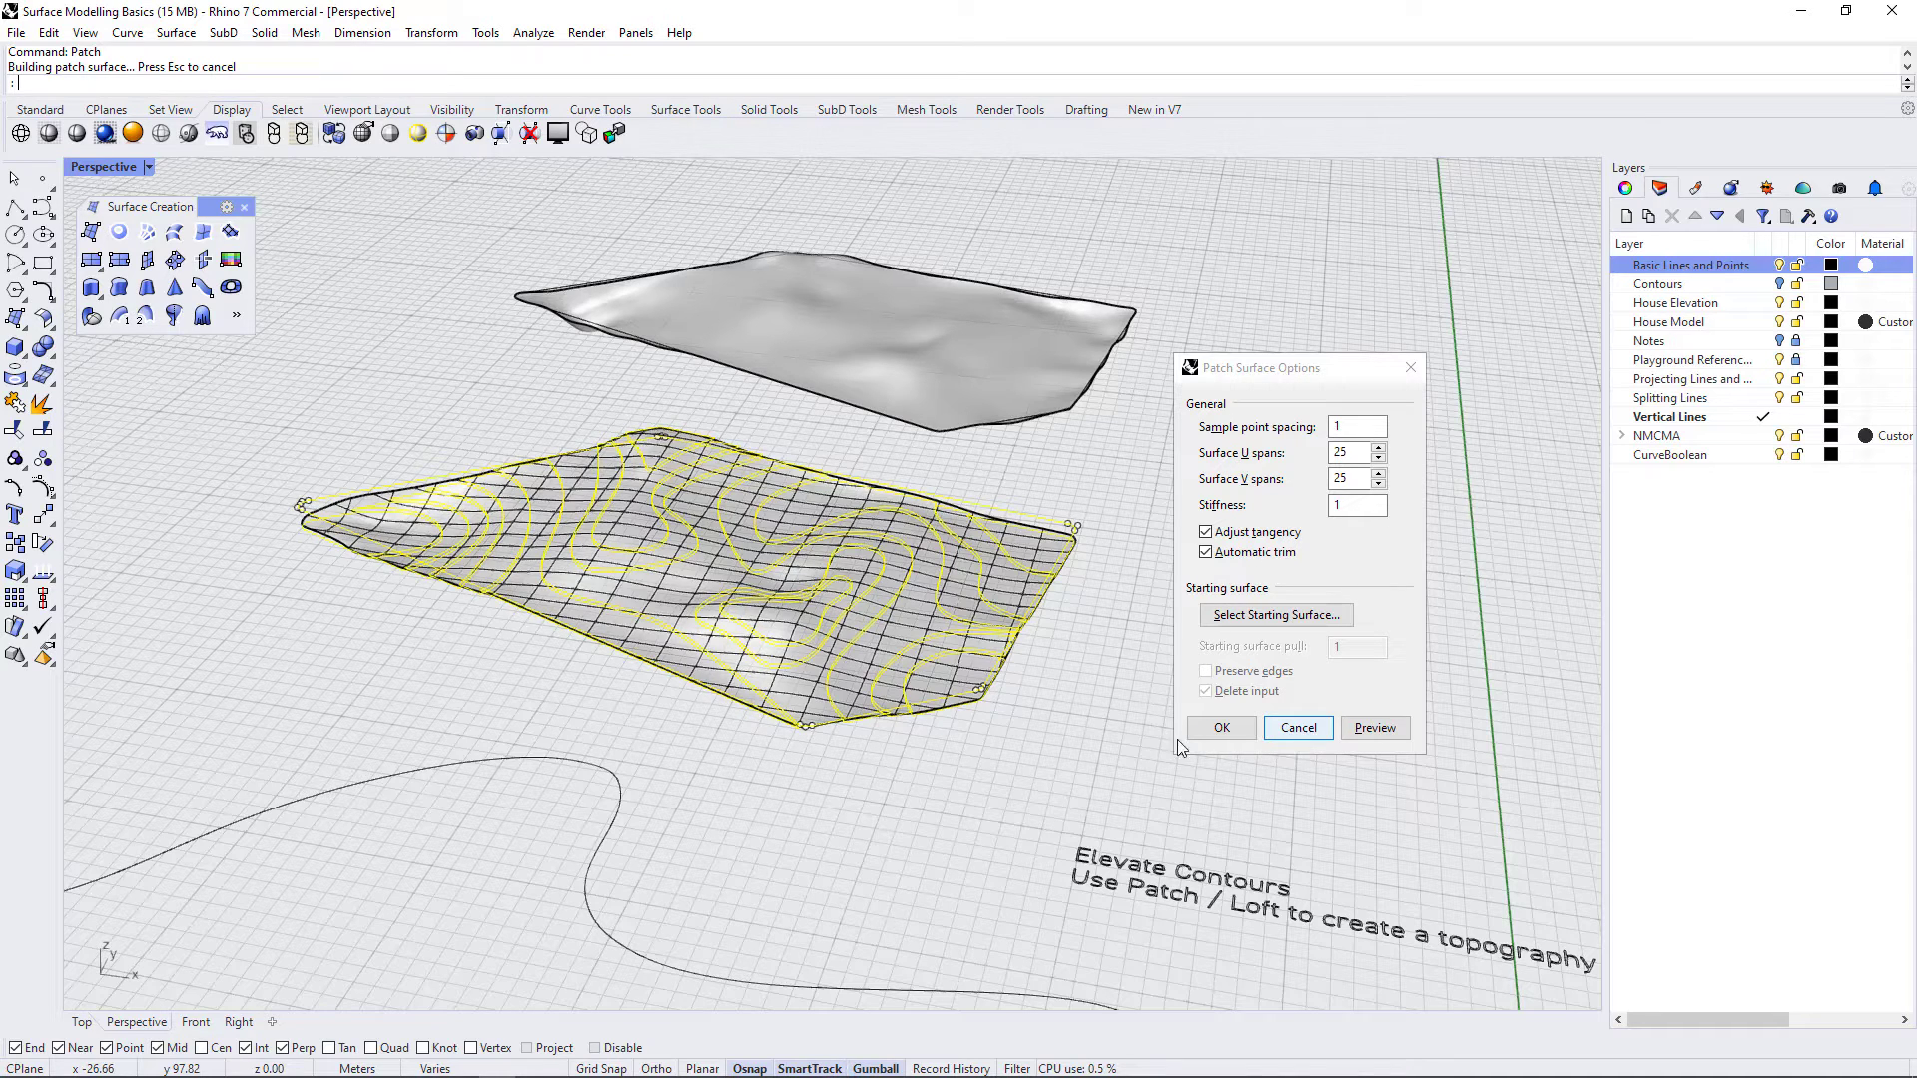
- Drop the perimeter outline from the selection and preview the contour-only patch again
{"action": "left_click", "coordinate": [1308, 731]}
{"action": "left_click", "coordinate": [1015, 512], "text": "ctrl"}
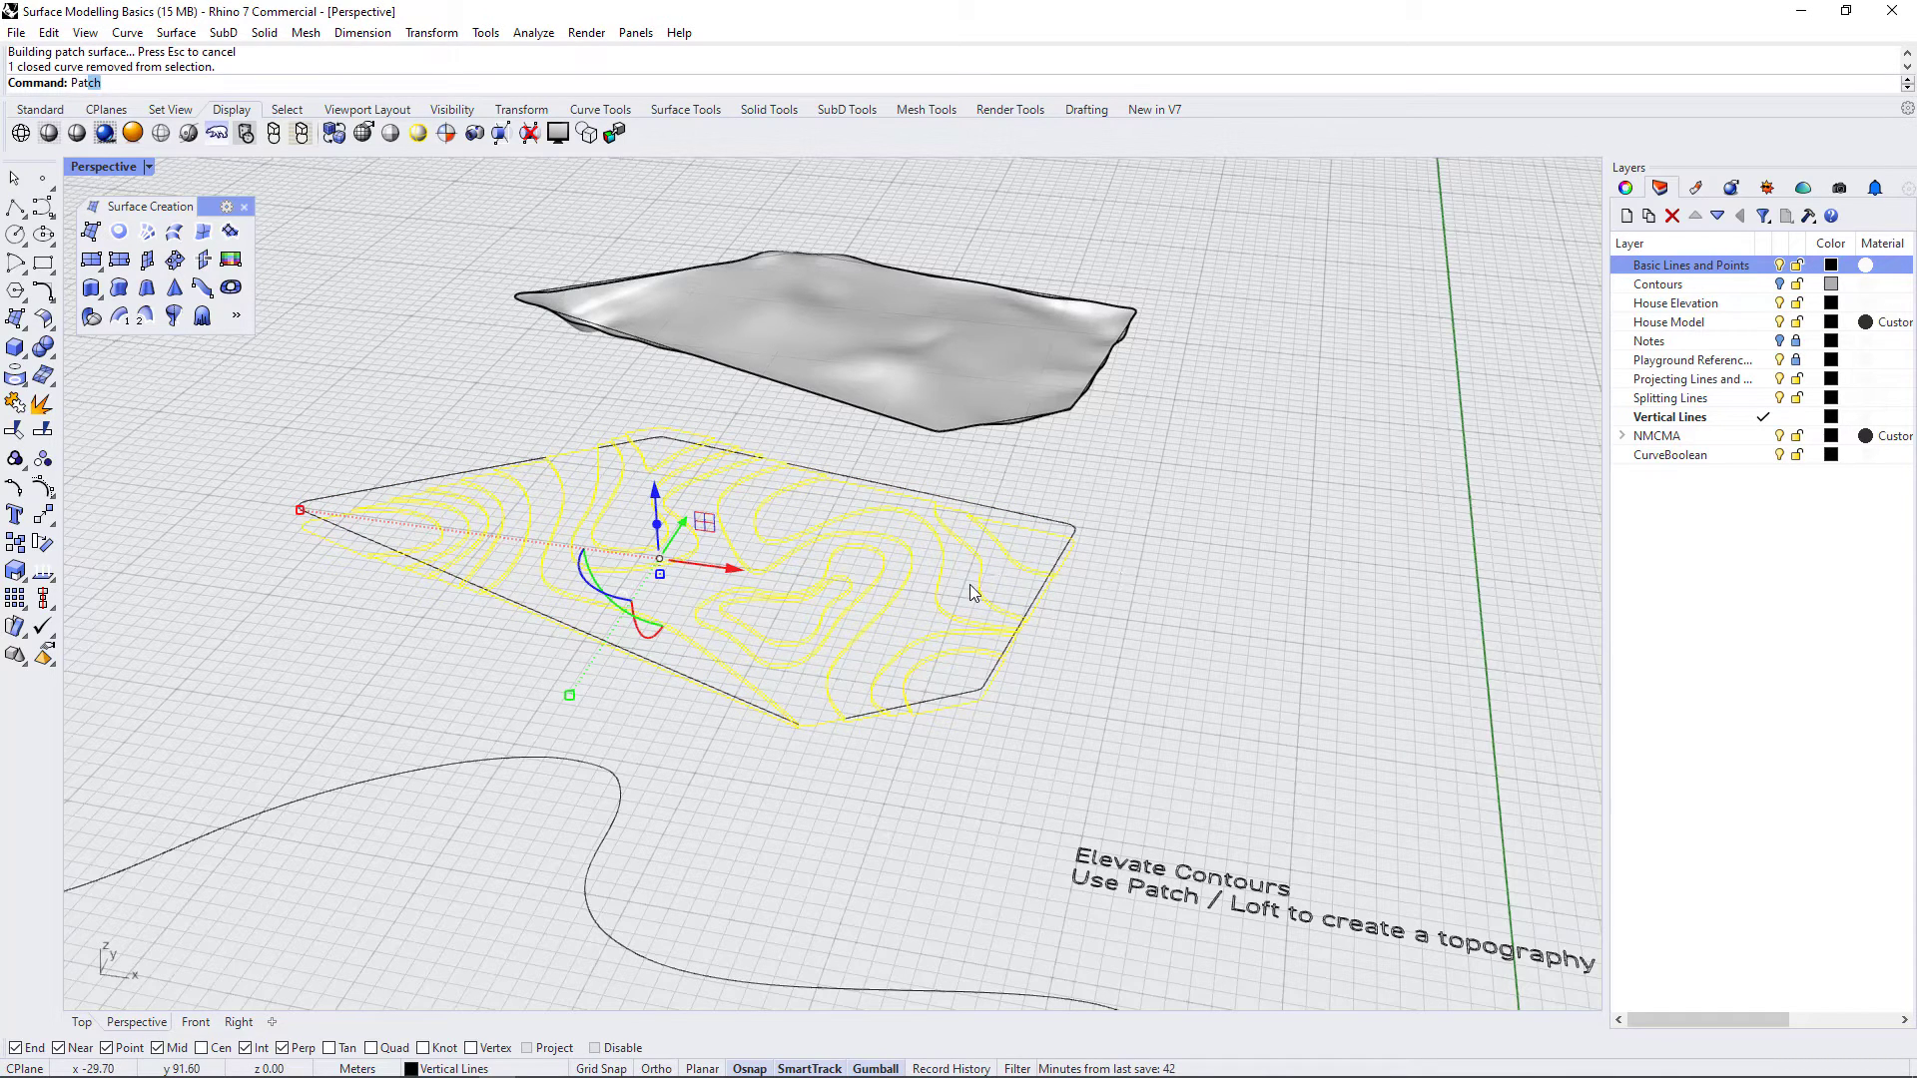
{"action": "key", "text": "Return"}
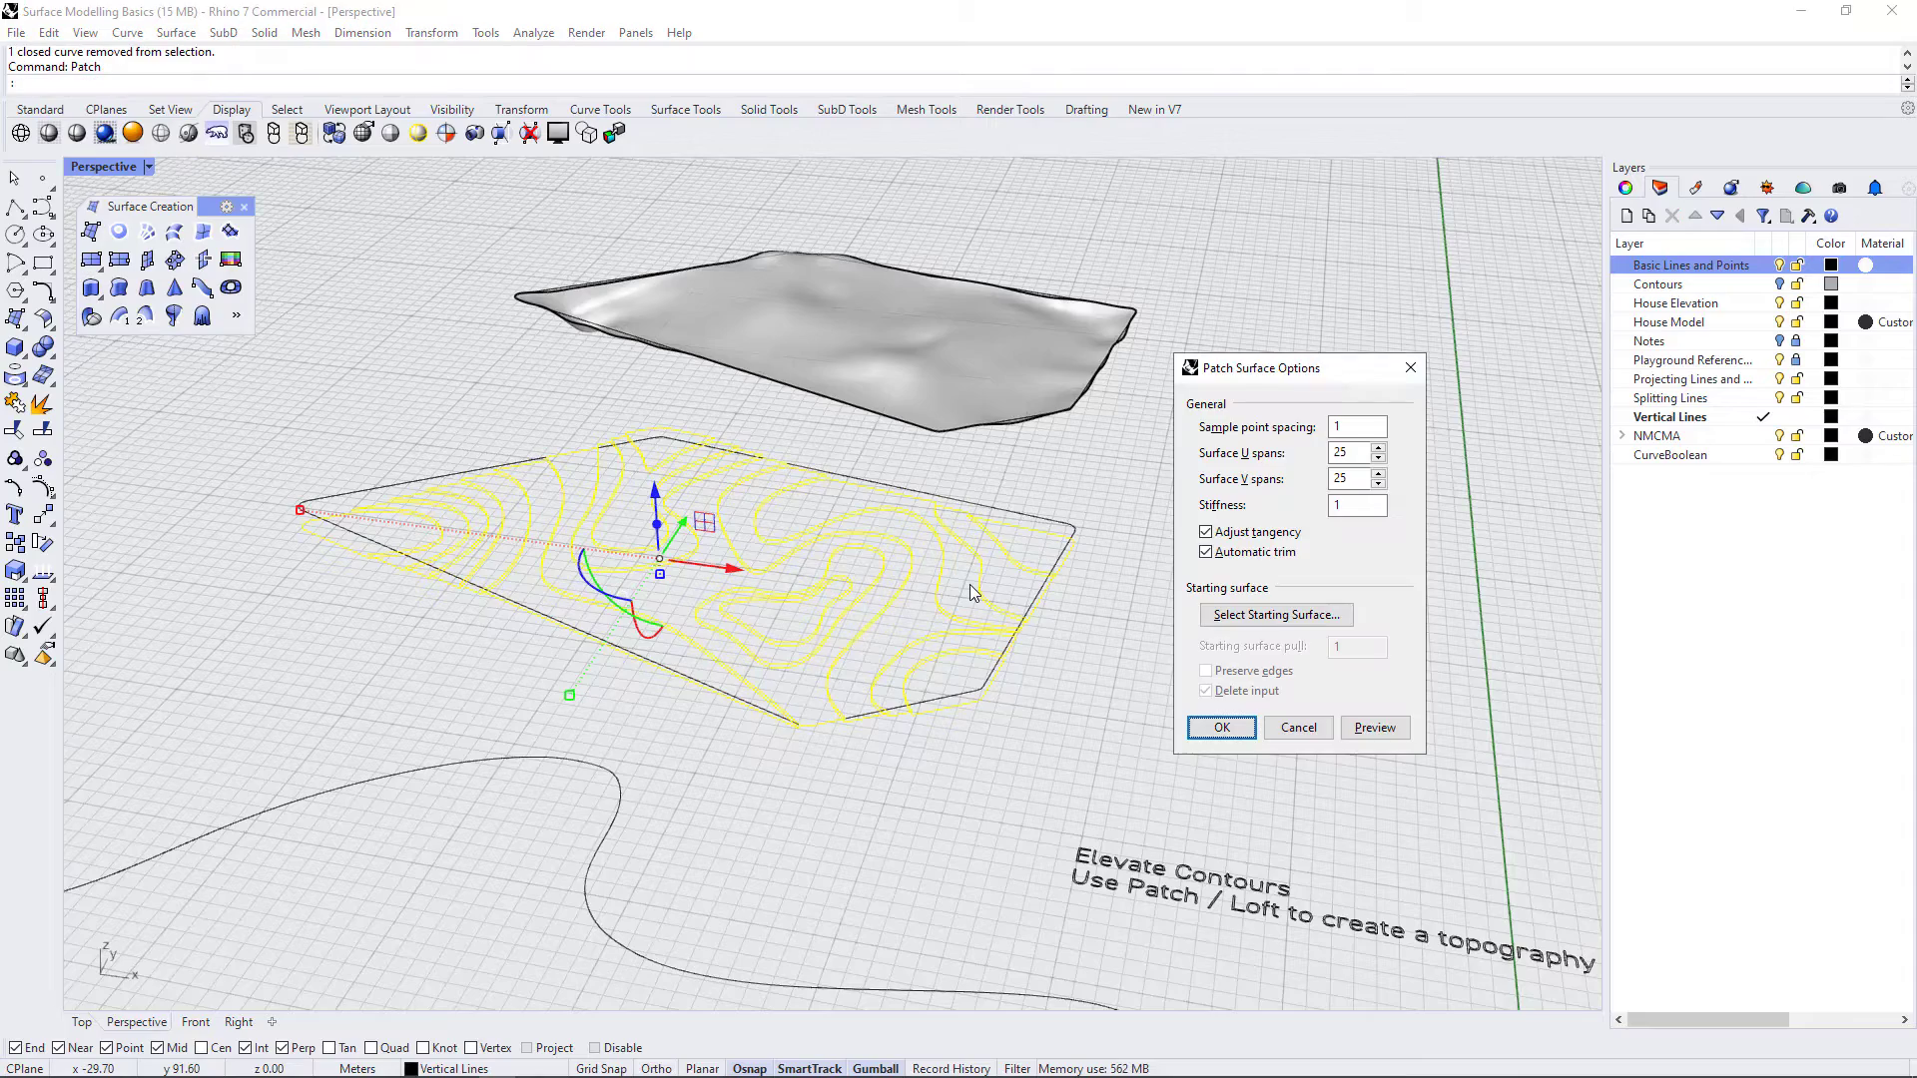
{"action": "left_click", "coordinate": [1375, 727]}
{"action": "right_click_drag", "start_coordinate": [779, 689], "coordinate": [814, 689]}
{"action": "right_click_drag", "start_coordinate": [991, 842], "coordinate": [999, 759]}
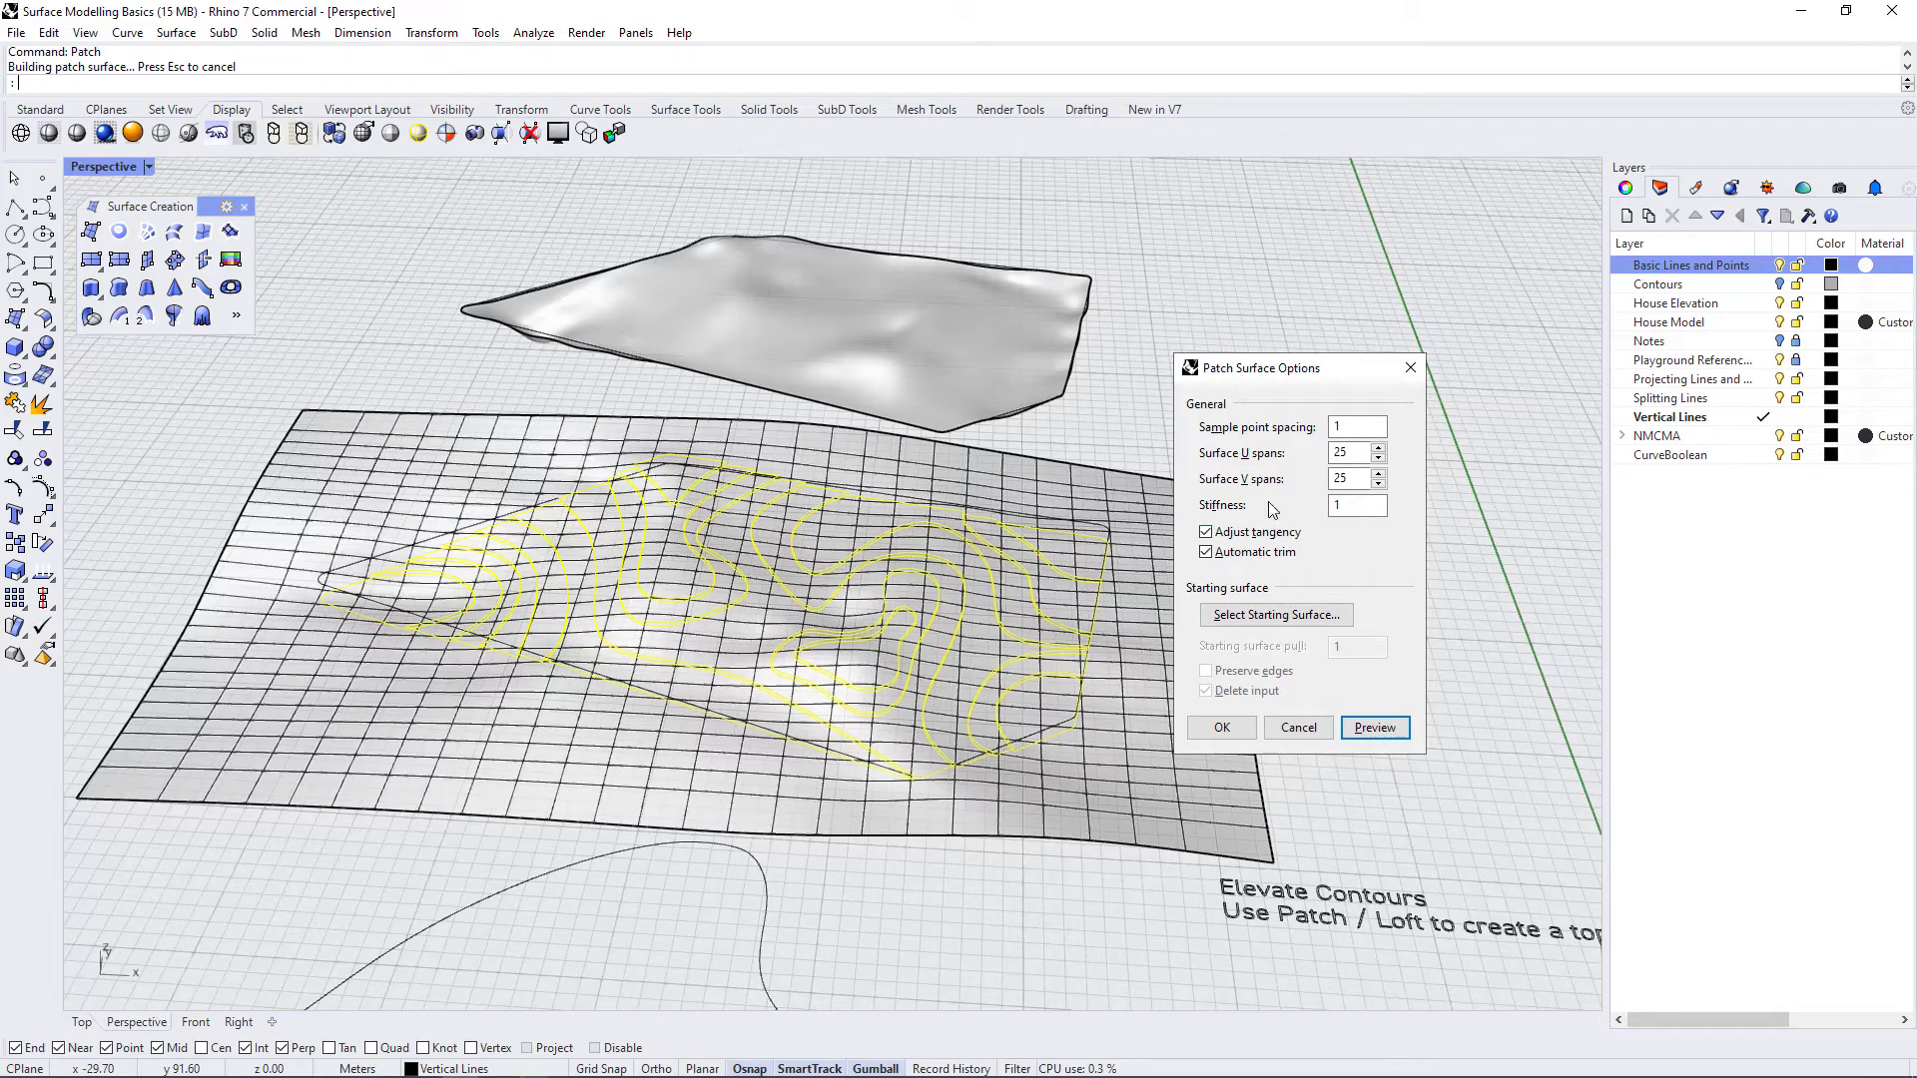
{"action": "right_click_drag", "start_coordinate": [959, 572], "coordinate": [802, 656]}
- Preview the patch at stiffness 3, then at stiffness 10
{"action": "left_click", "coordinate": [1369, 507]}
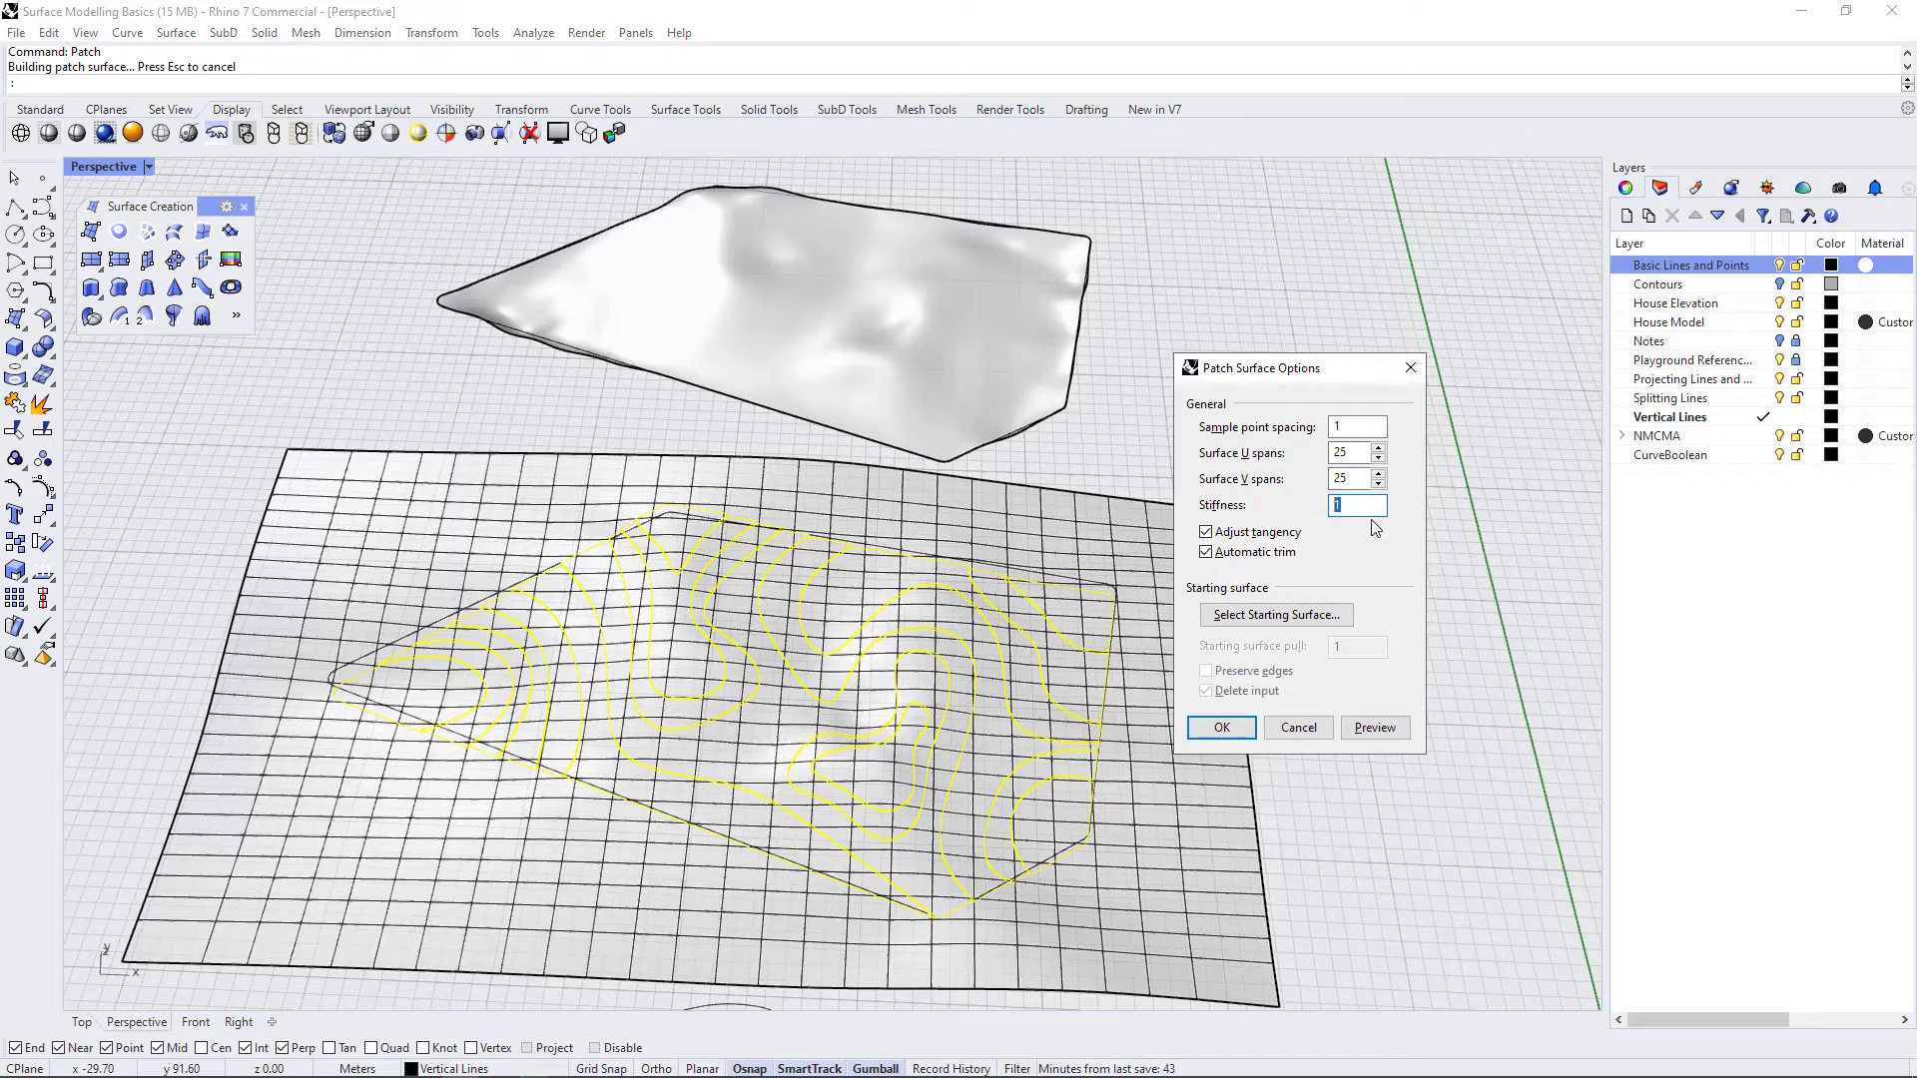
{"action": "left_click", "coordinate": [1385, 739]}
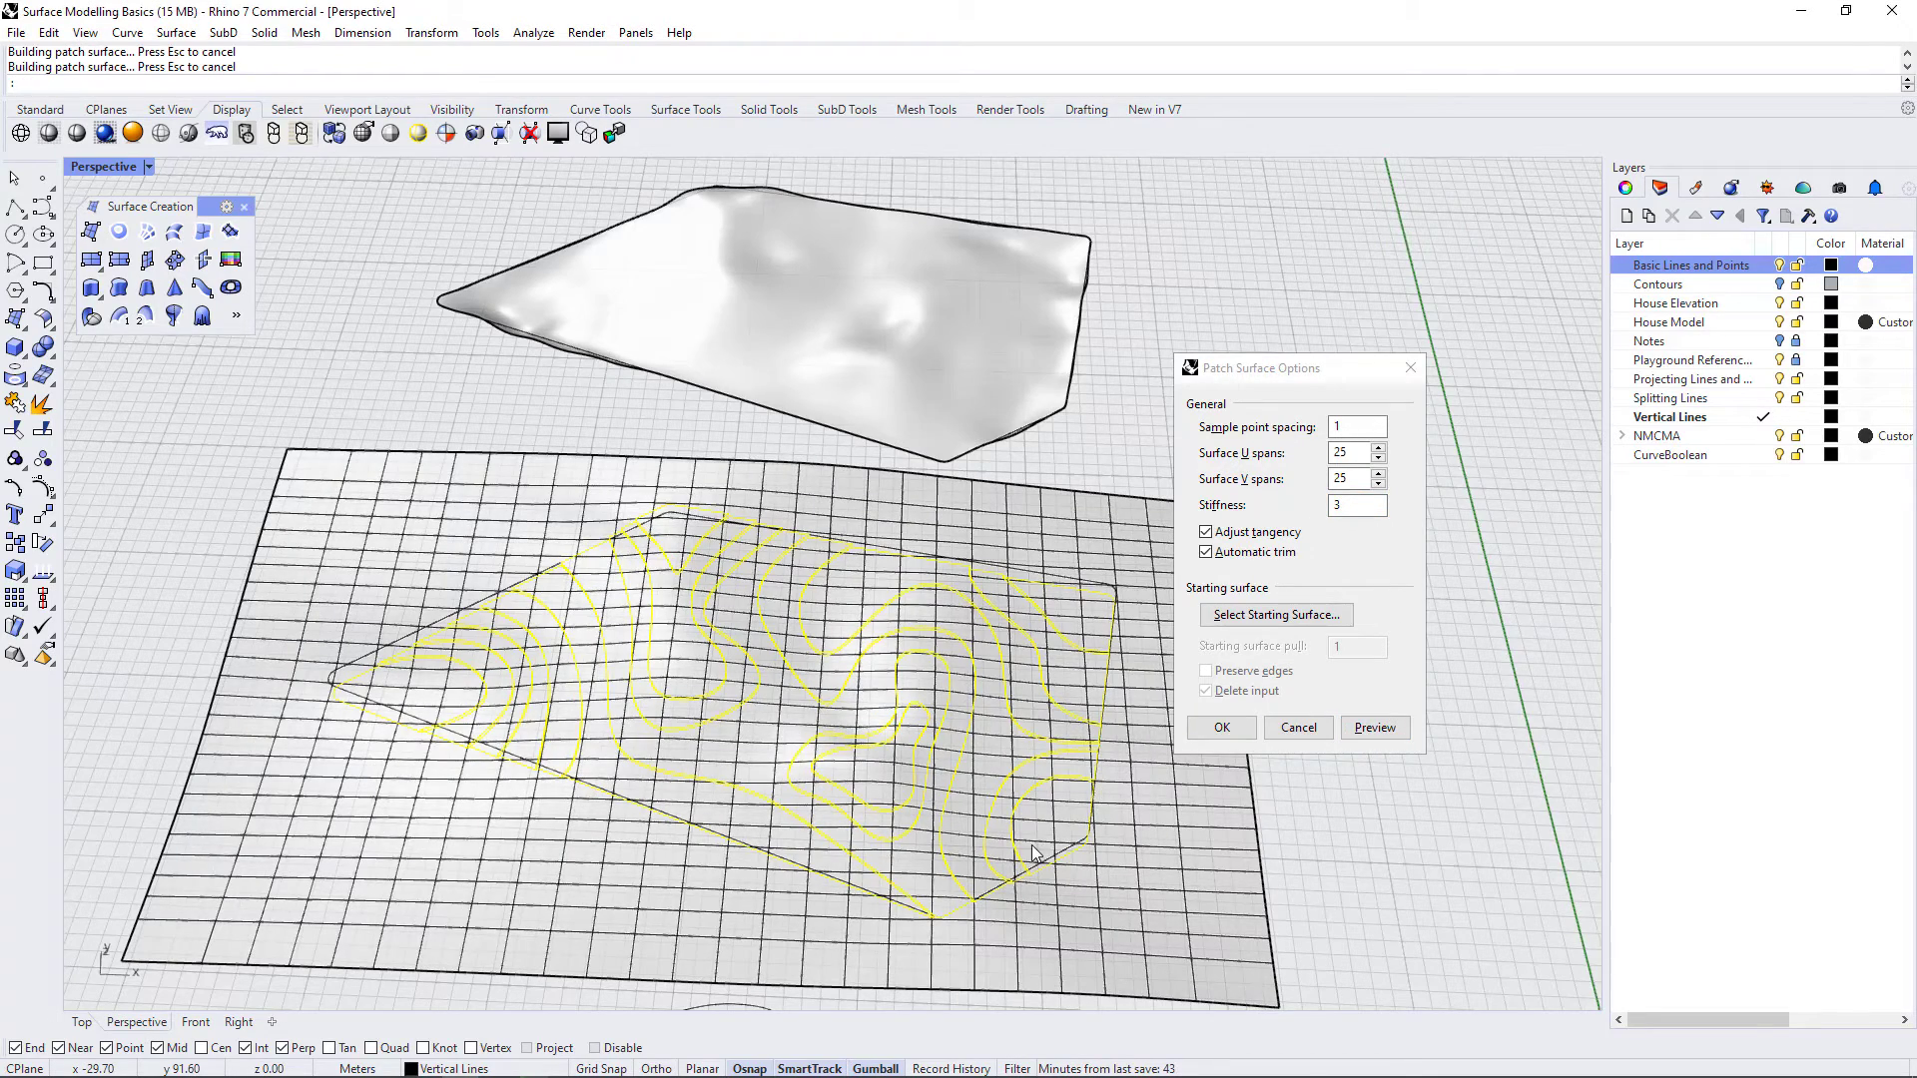
{"action": "right_click_drag", "start_coordinate": [1034, 853], "coordinate": [908, 729]}
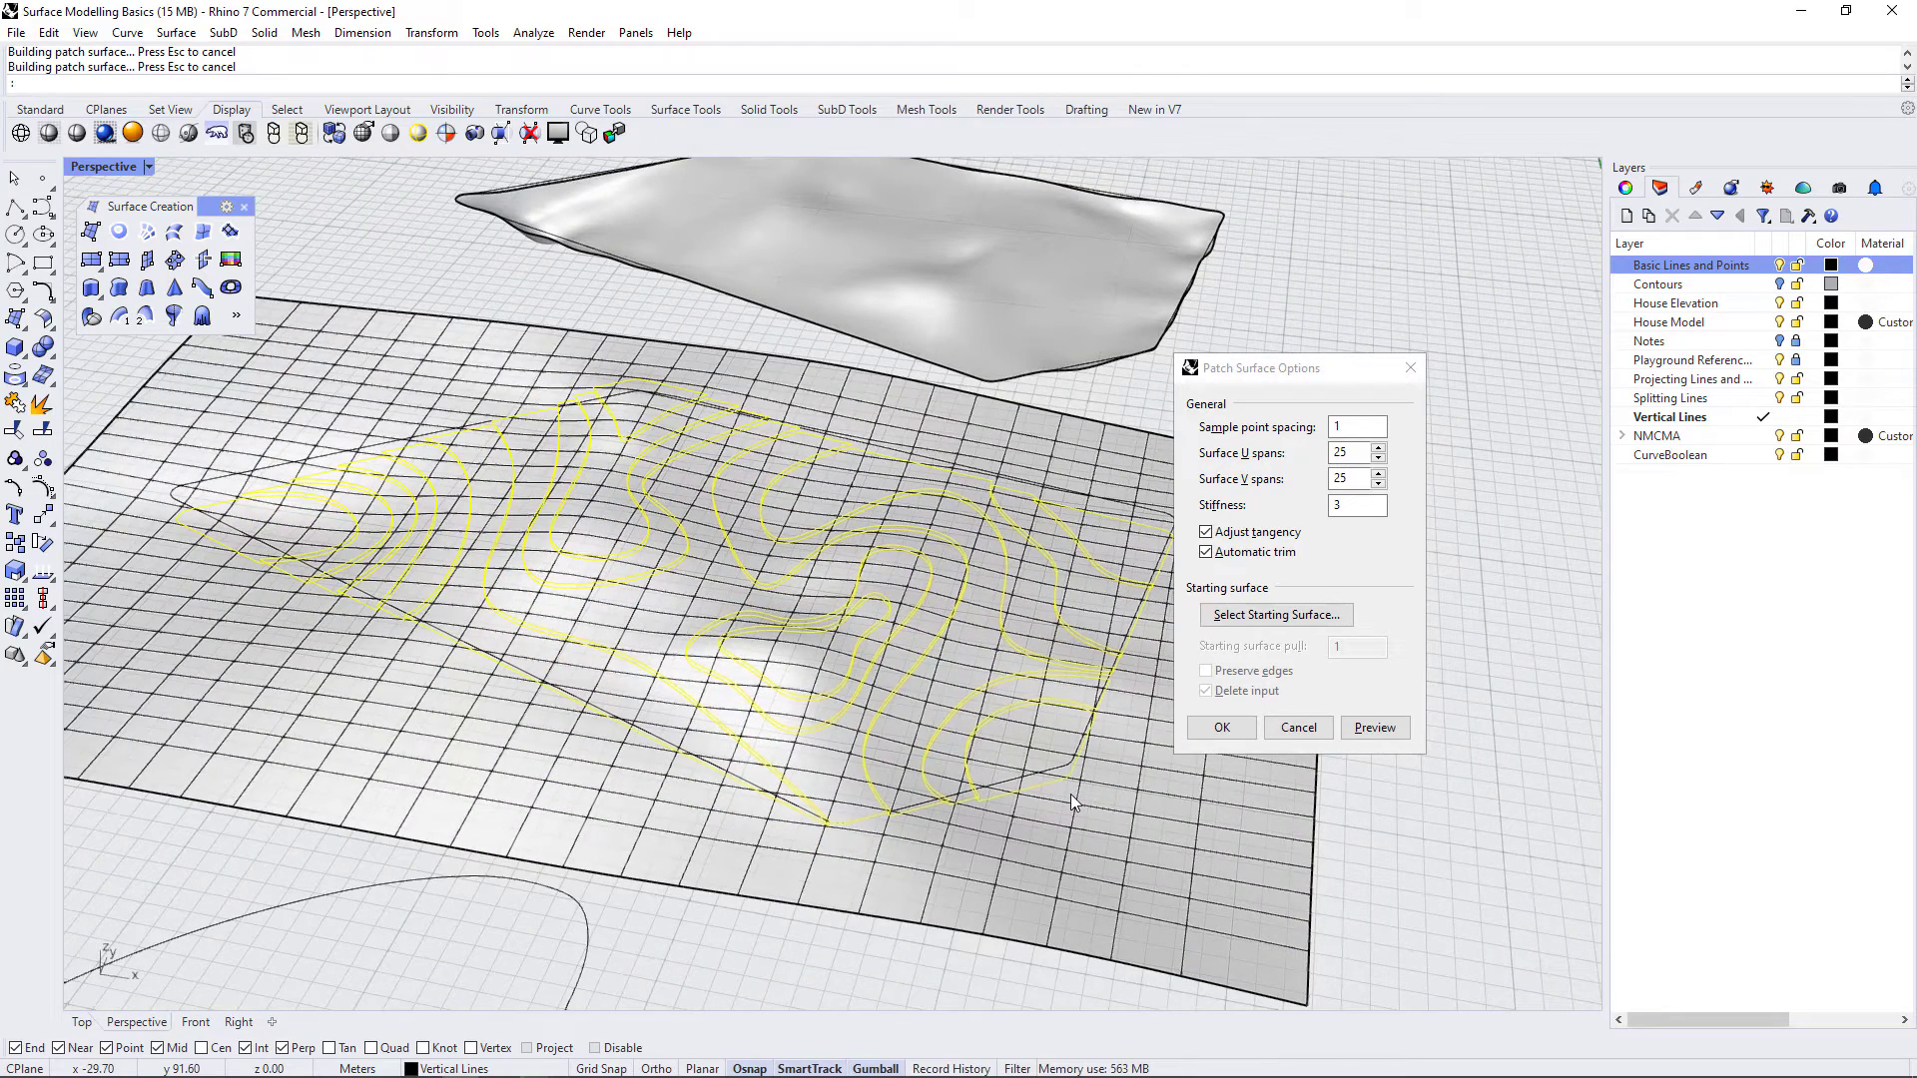
{"action": "left_click", "coordinate": [1326, 509]}
{"action": "type", "text": "10"}
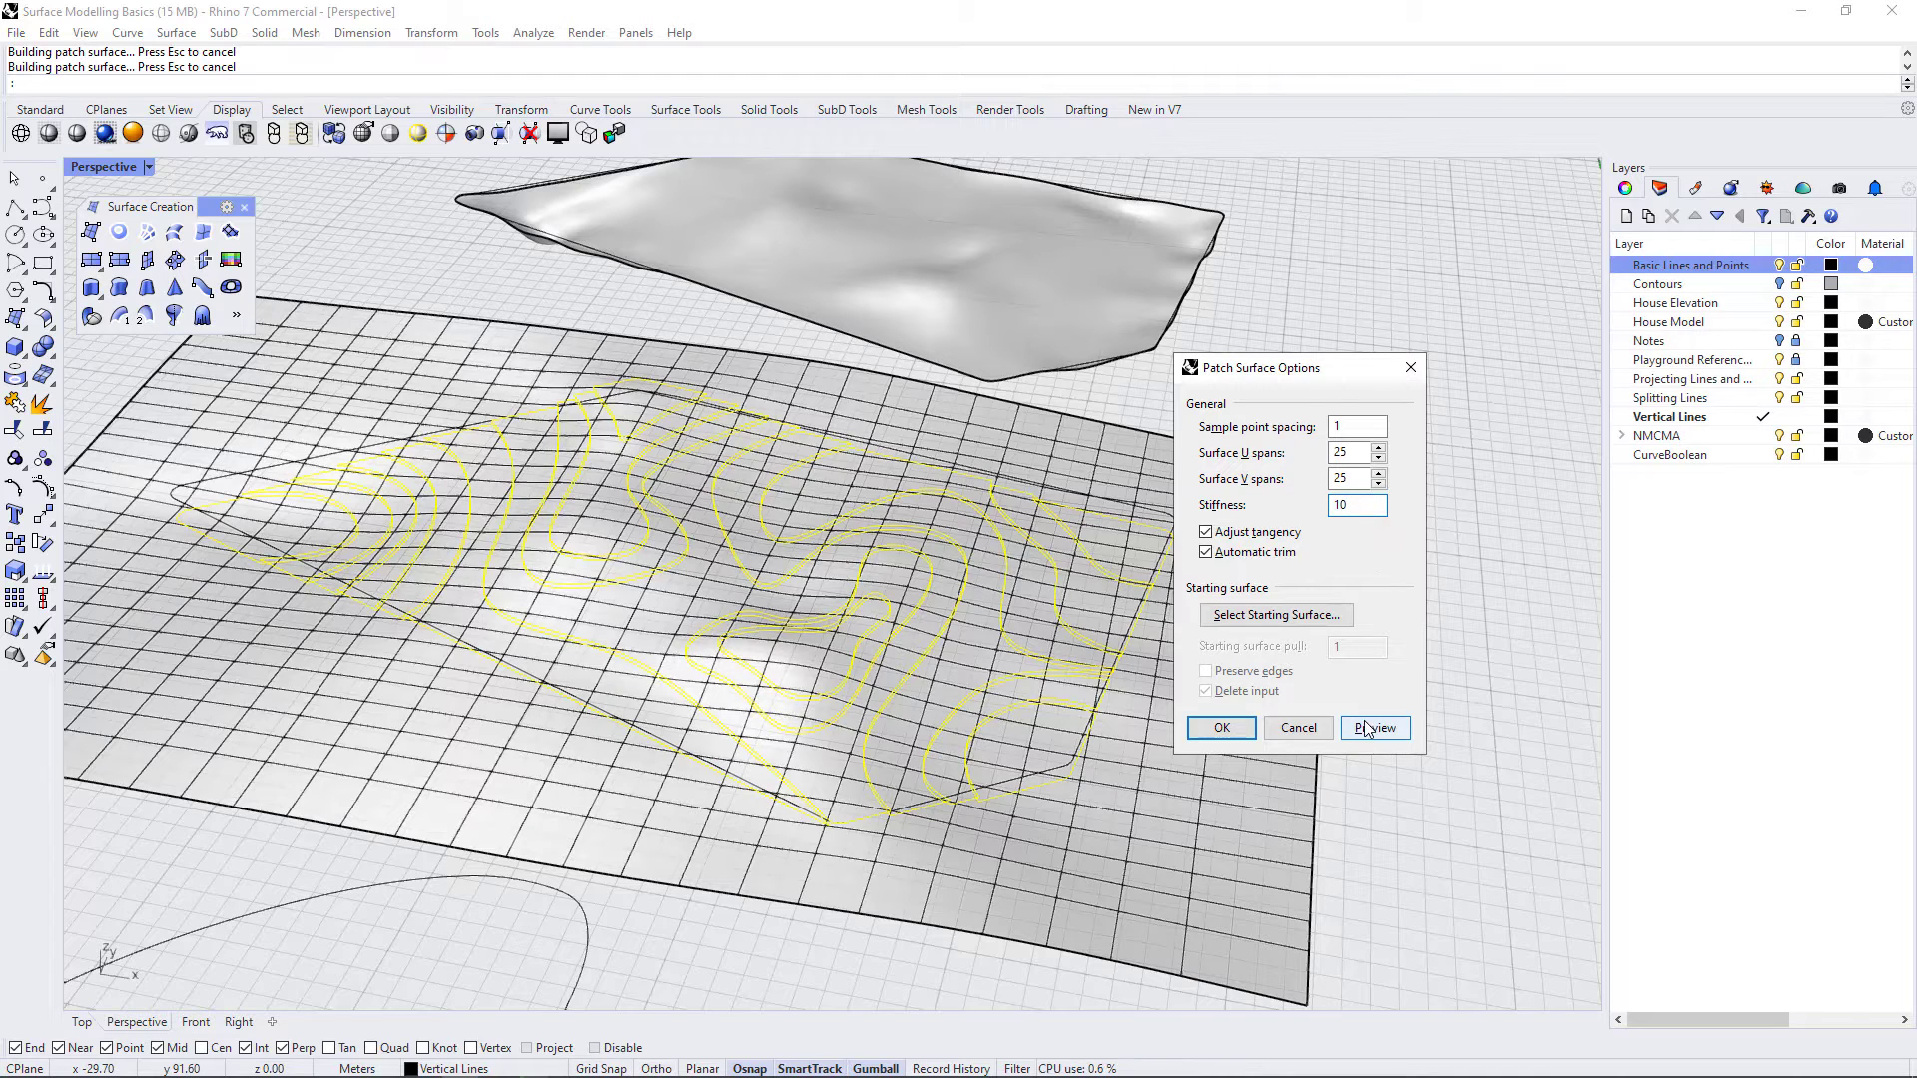
{"action": "left_click", "coordinate": [1374, 727]}
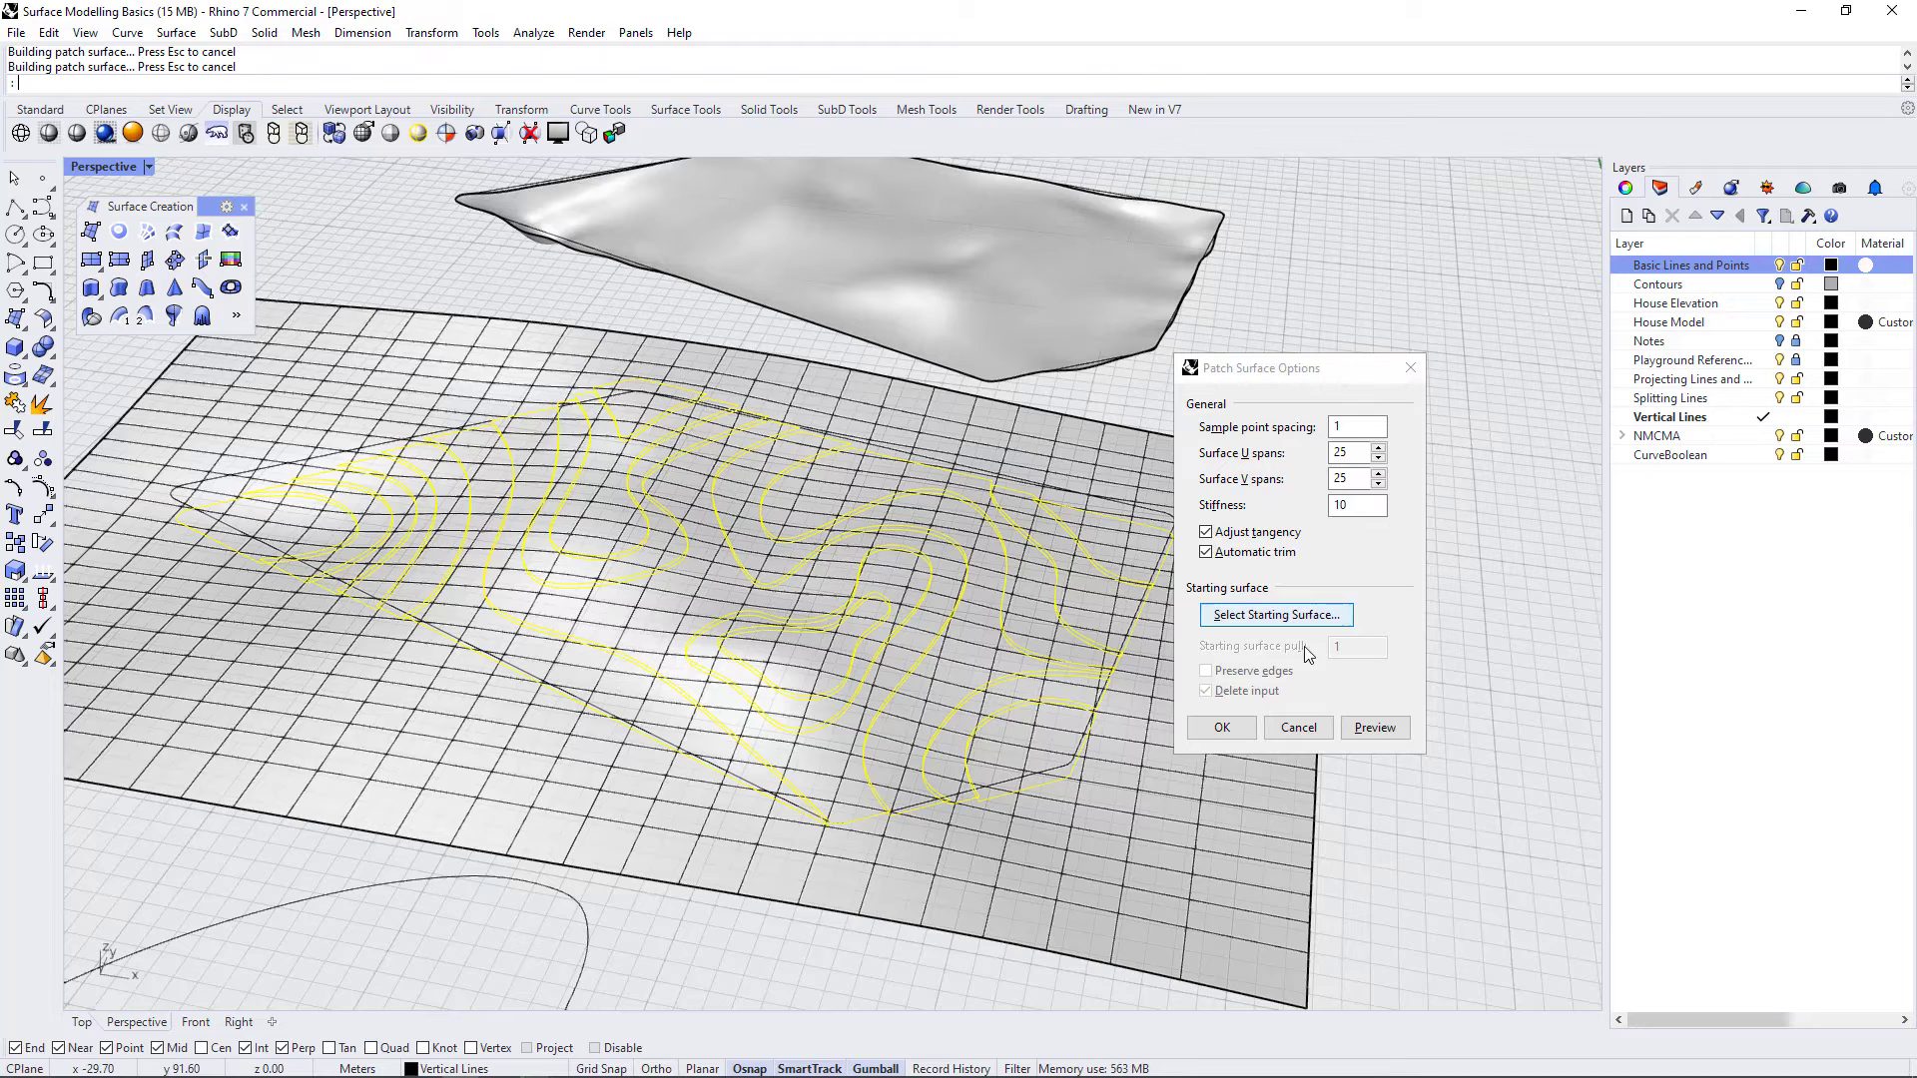
- Preview the patch at stiffness 1, then restore stiffness 10 and preview again
{"action": "double_click", "coordinate": [1350, 505]}
{"action": "type", "text": "1"}
{"action": "left_click", "coordinate": [1379, 728]}
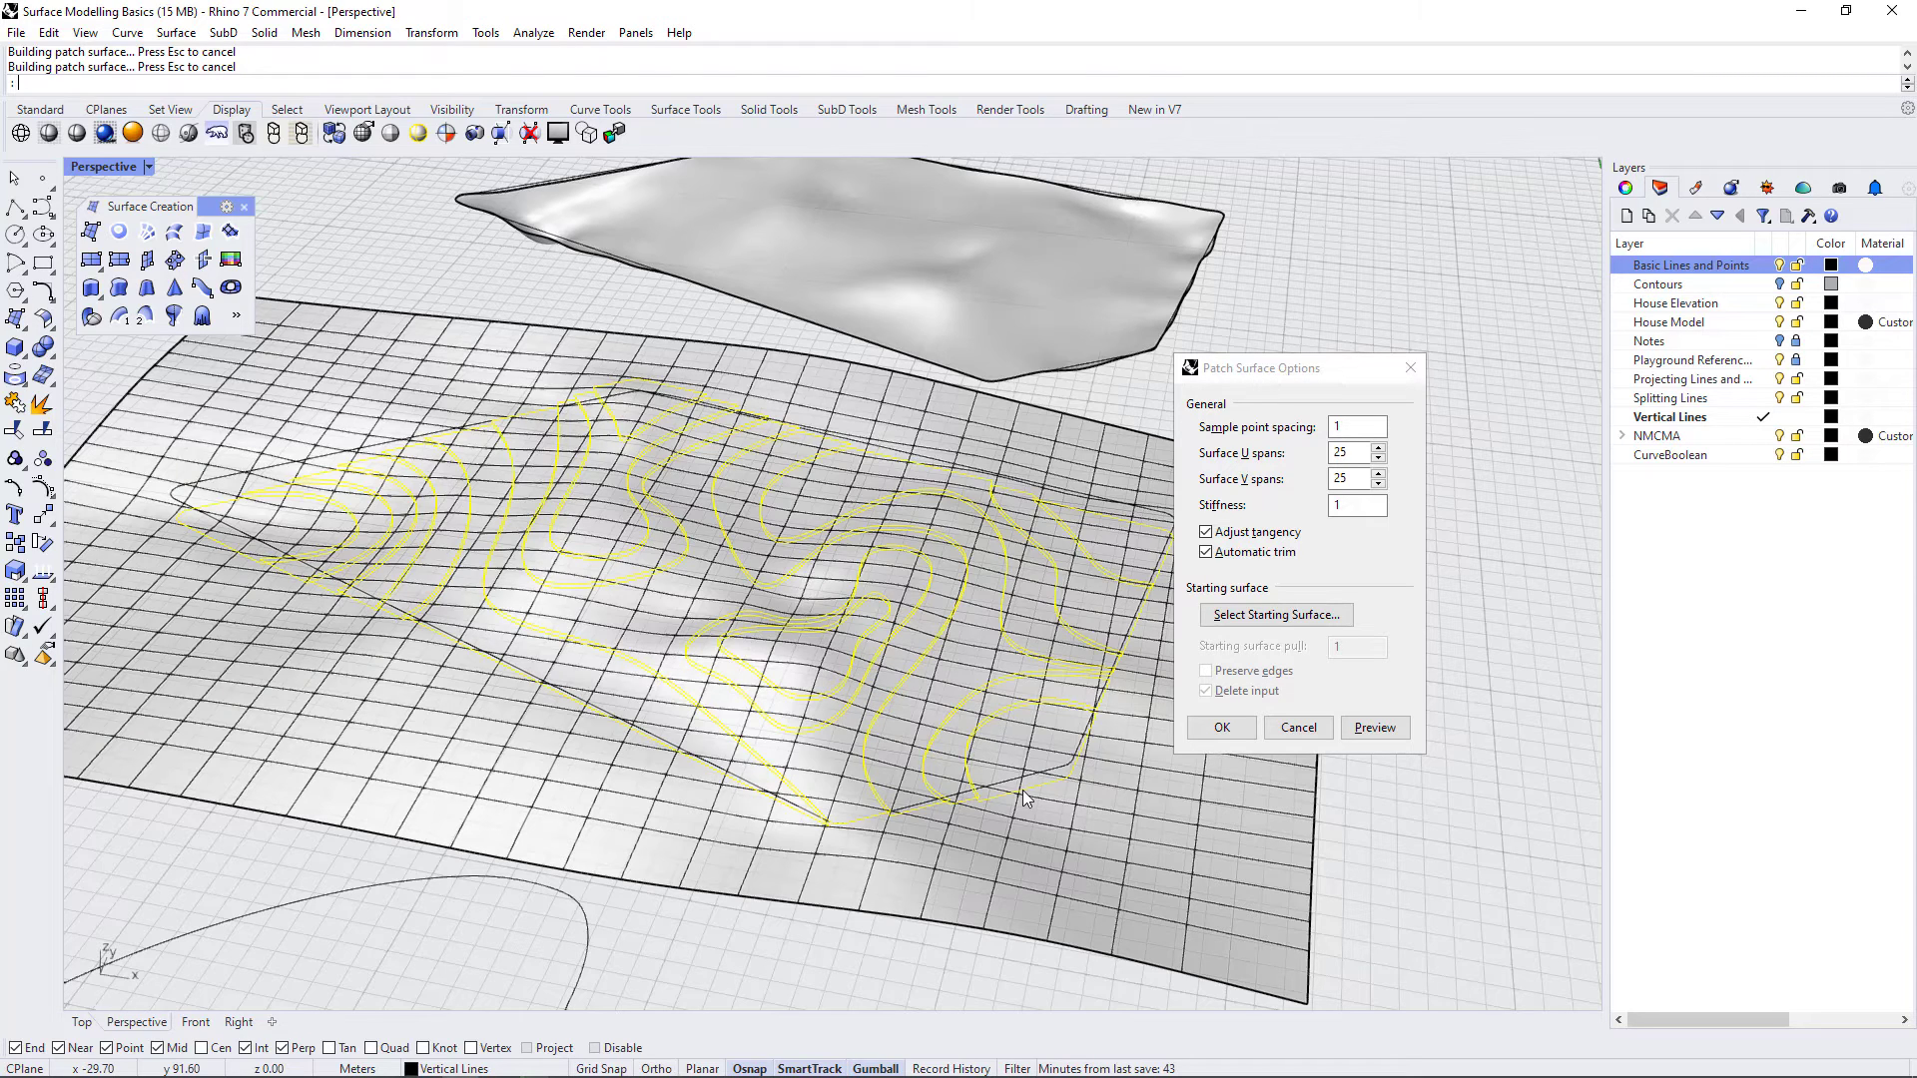
{"action": "left_click", "coordinate": [1334, 506]}
{"action": "double_click", "coordinate": [1335, 505]}
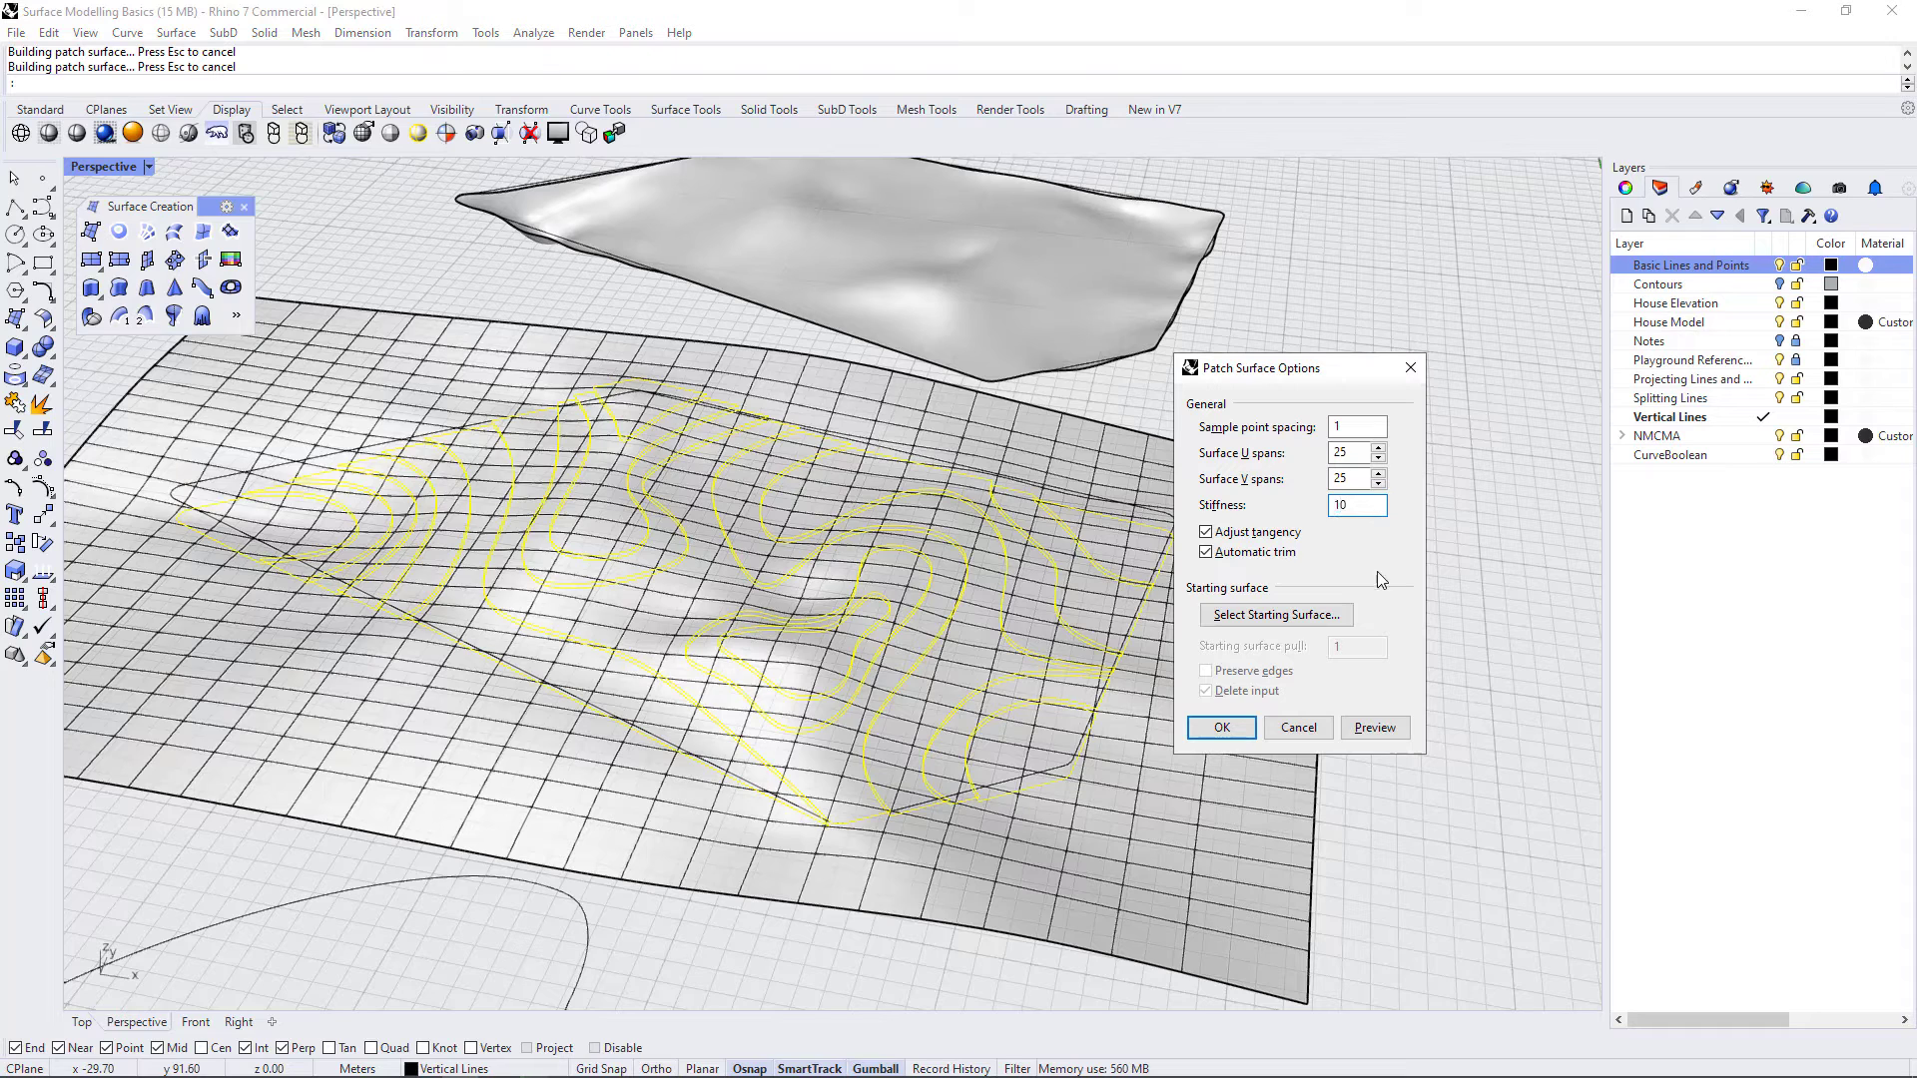
{"action": "type", "text": "10"}
{"action": "left_click", "coordinate": [1375, 727]}
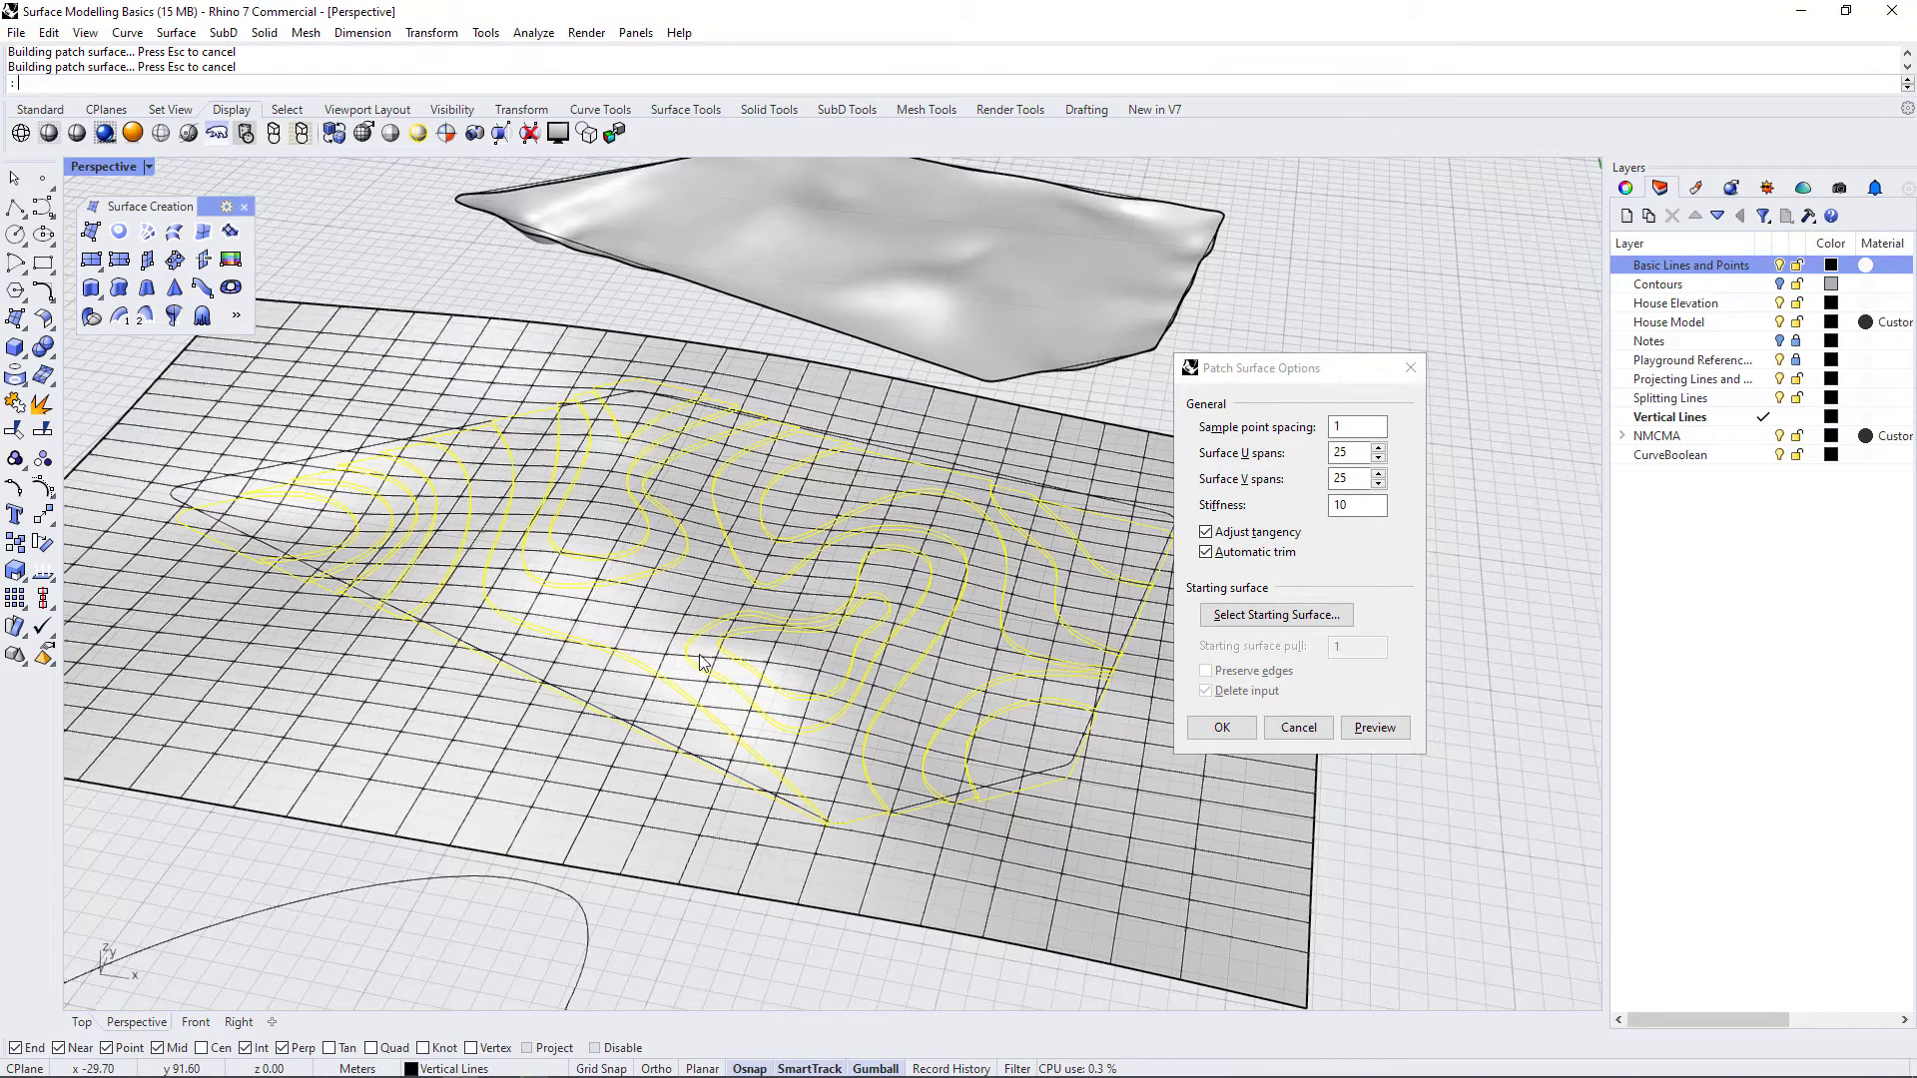
{"action": "mouse_move", "coordinate": [756, 520]}
{"action": "right_mouse_down"}
{"action": "mouse_move", "coordinate": [791, 587]}
{"action": "mouse_move", "coordinate": [772, 465]}
{"action": "mouse_move", "coordinate": [769, 515]}
{"action": "right_mouse_up"}
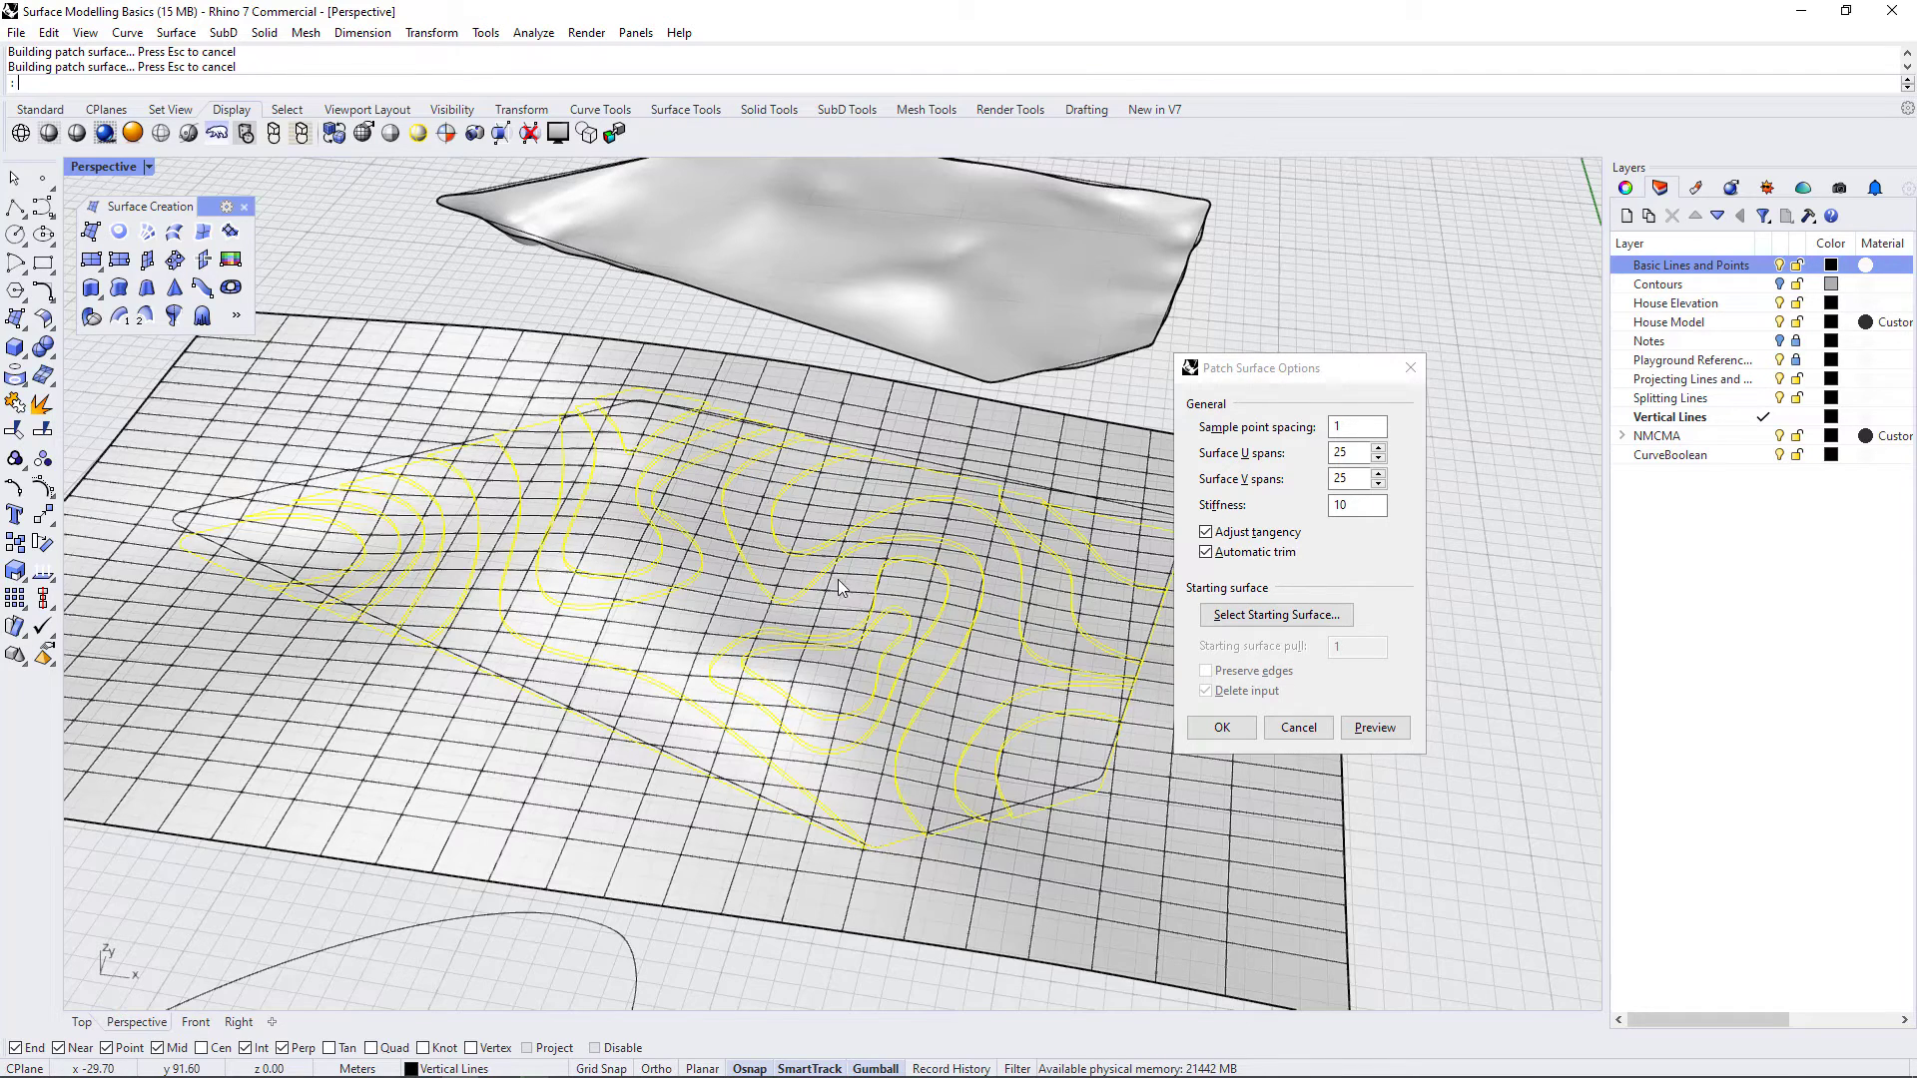
{"action": "right_click_drag", "start_coordinate": [888, 651], "coordinate": [748, 590]}
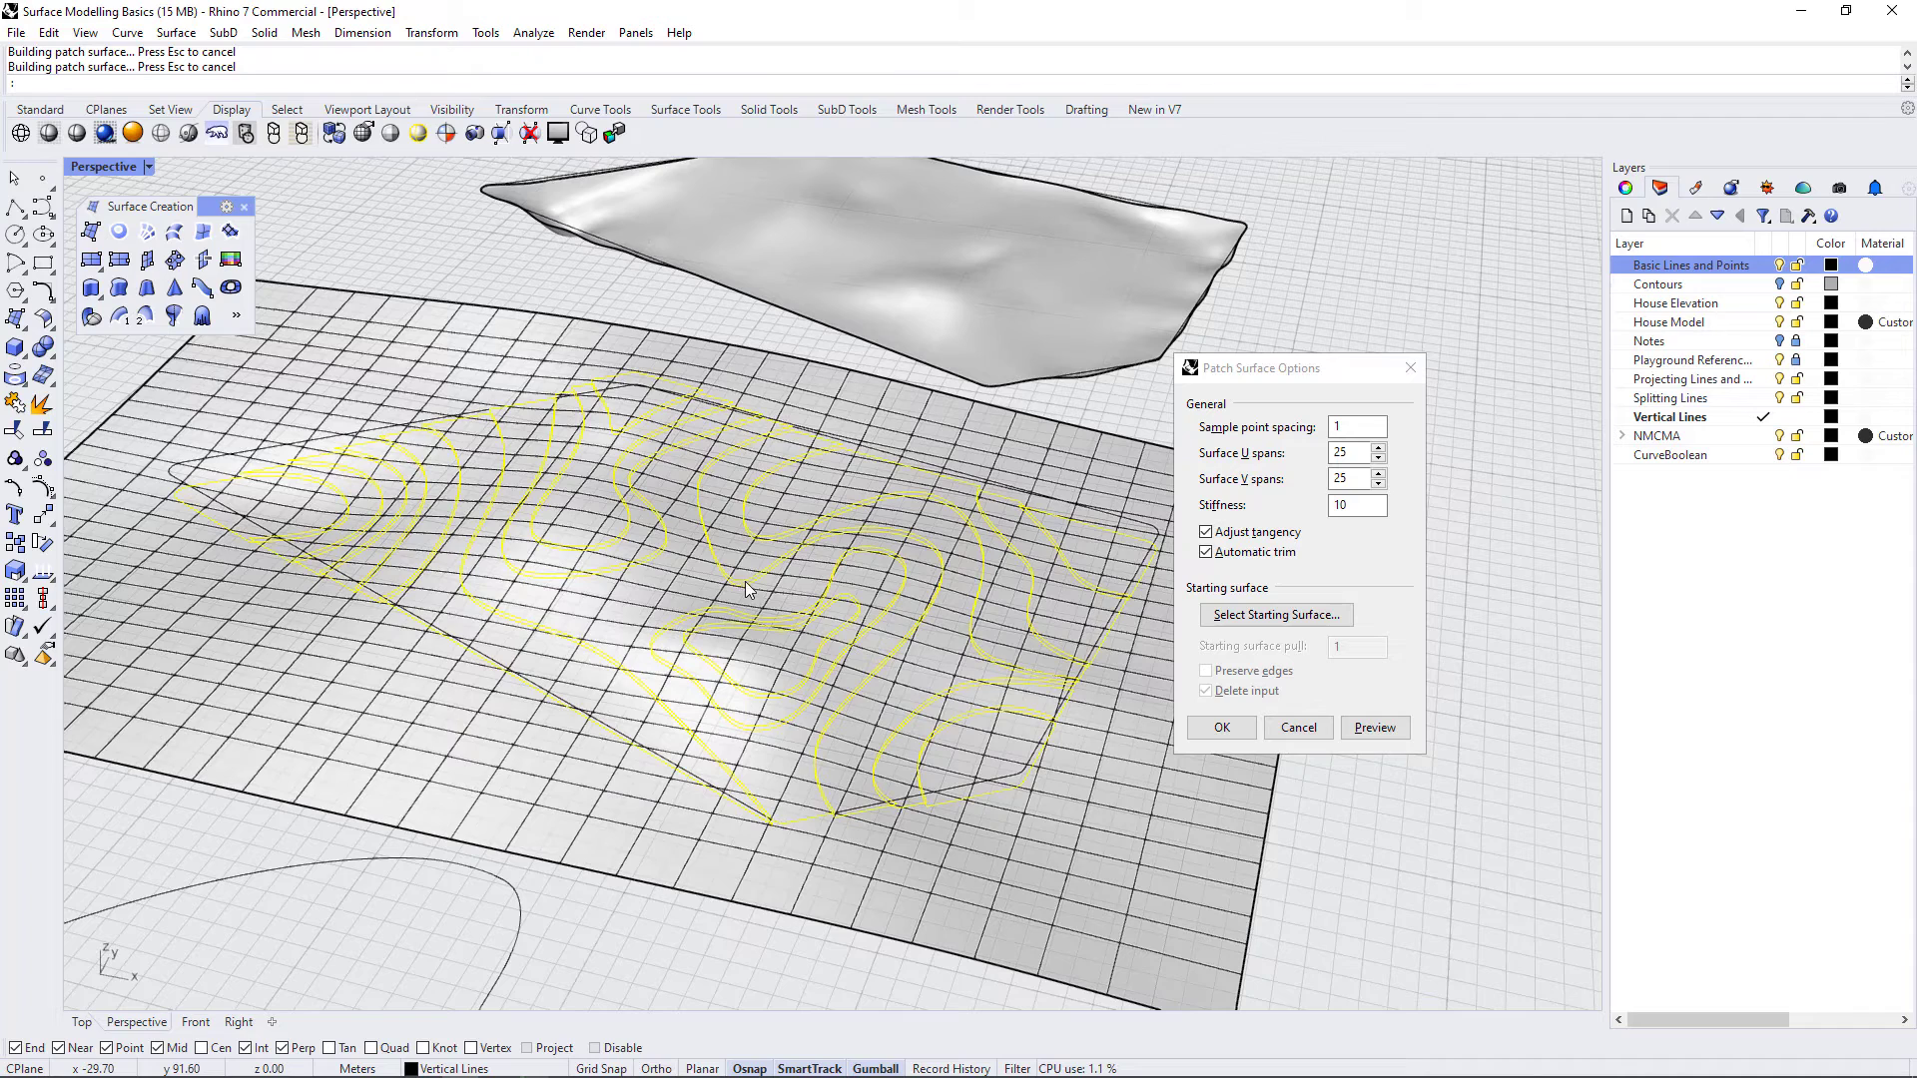
- Set the U and V spans to 50 and preview the denser patch
{"action": "double_click", "coordinate": [1344, 452]}
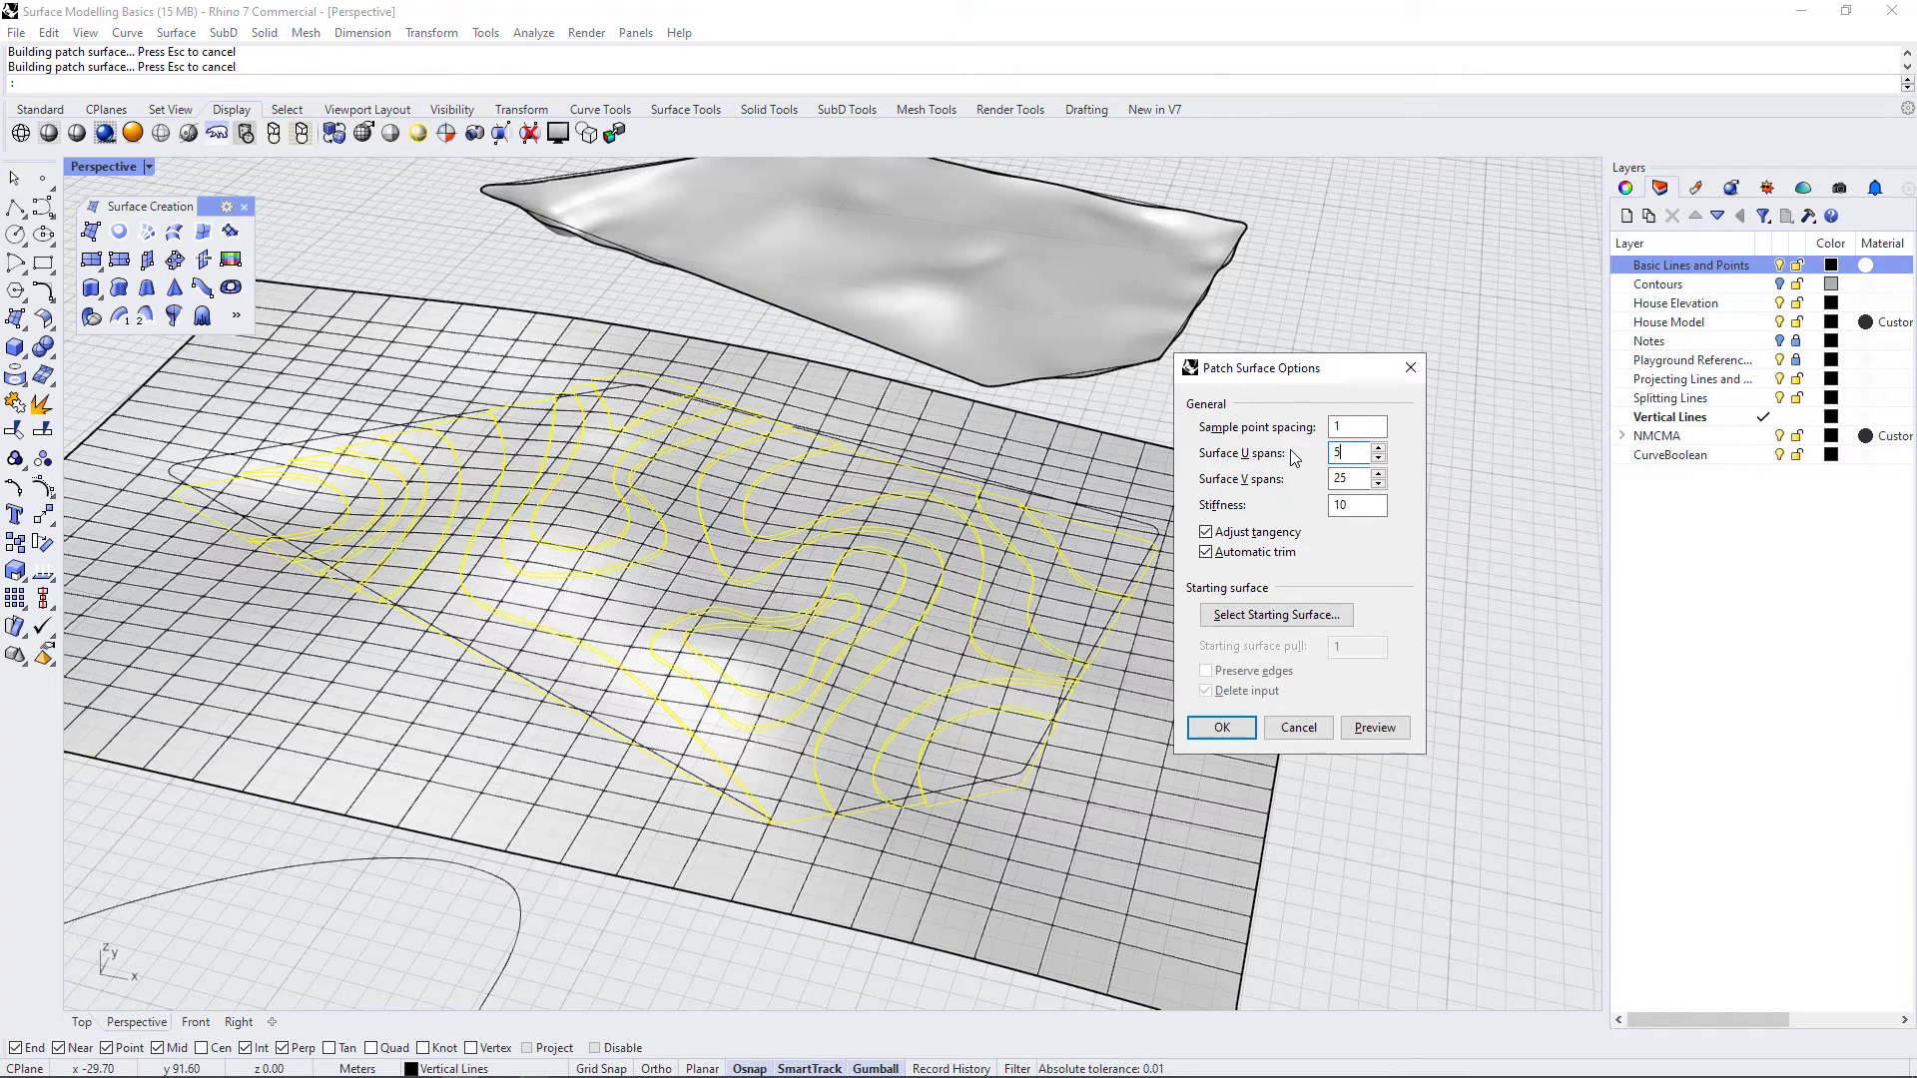
{"action": "double_click", "coordinate": [1343, 478]}
{"action": "type", "text": "50"}
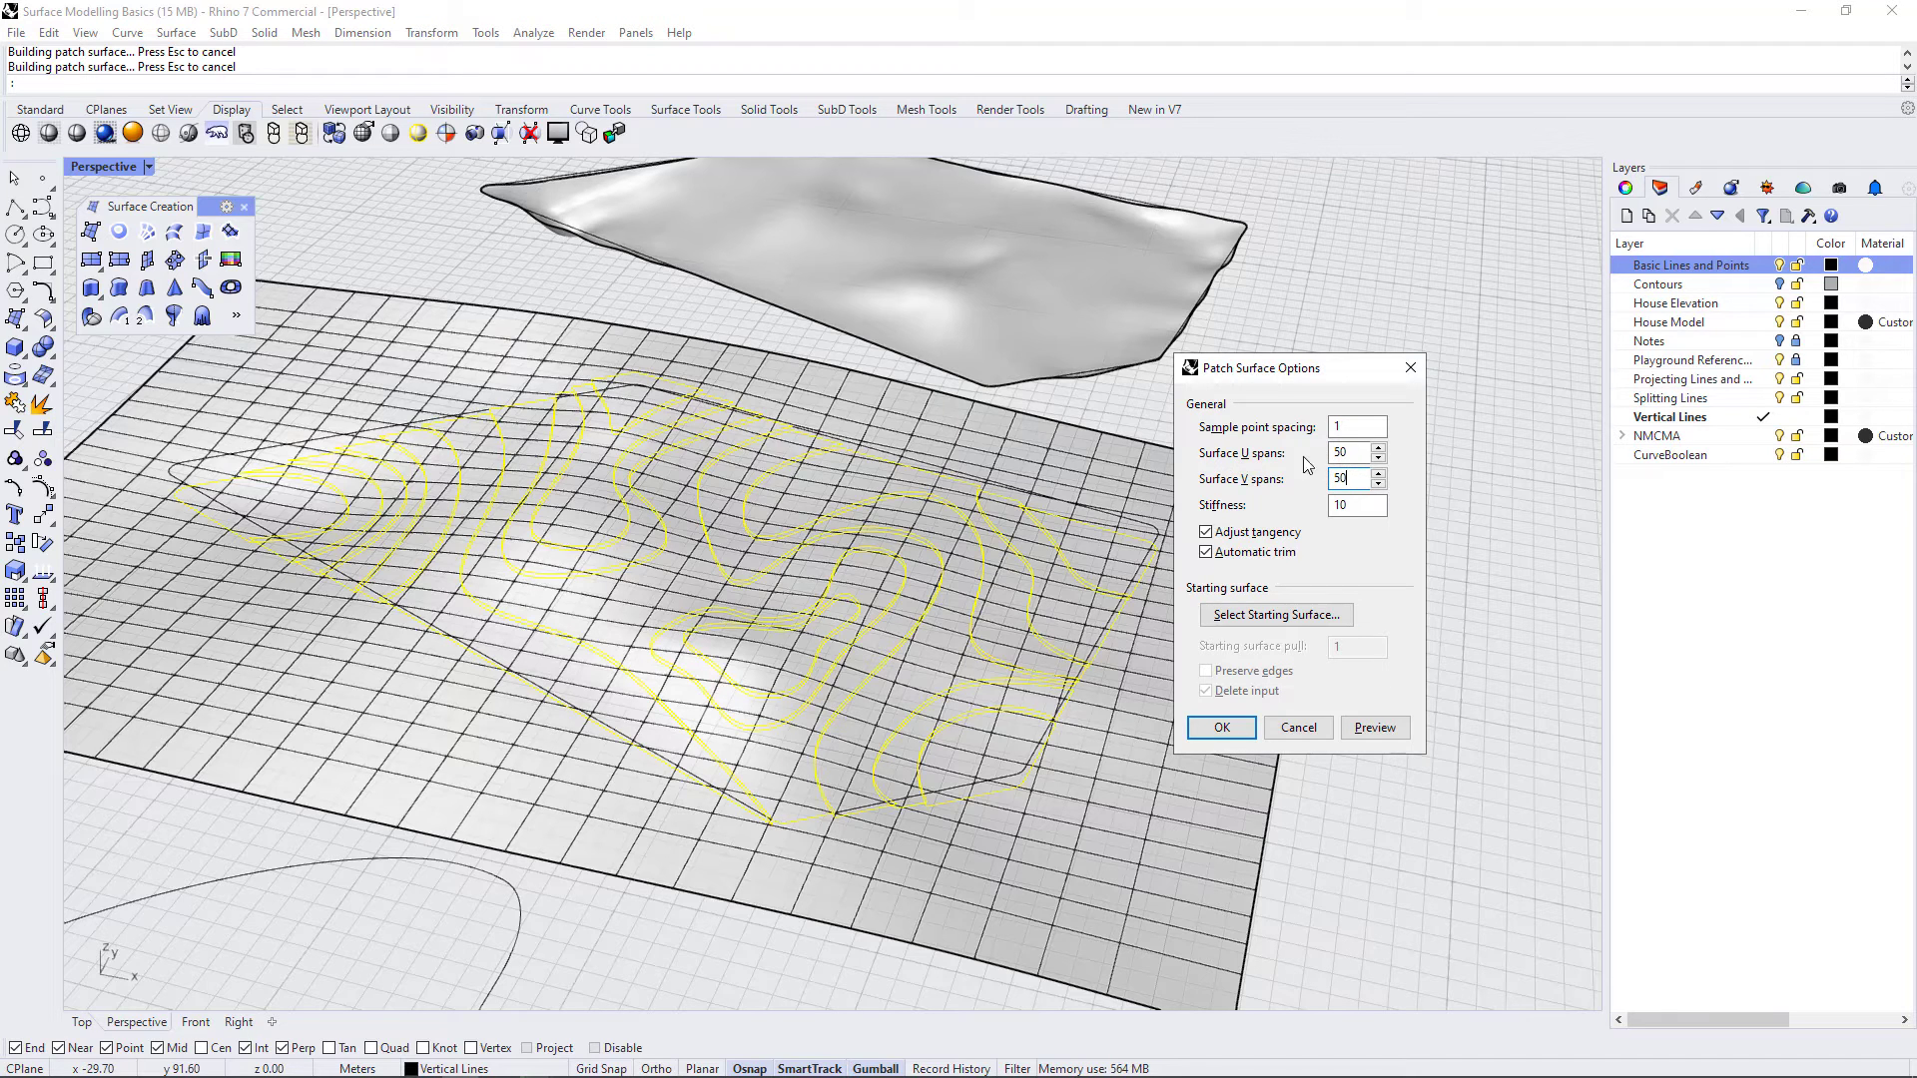
{"action": "left_click", "coordinate": [1375, 727]}
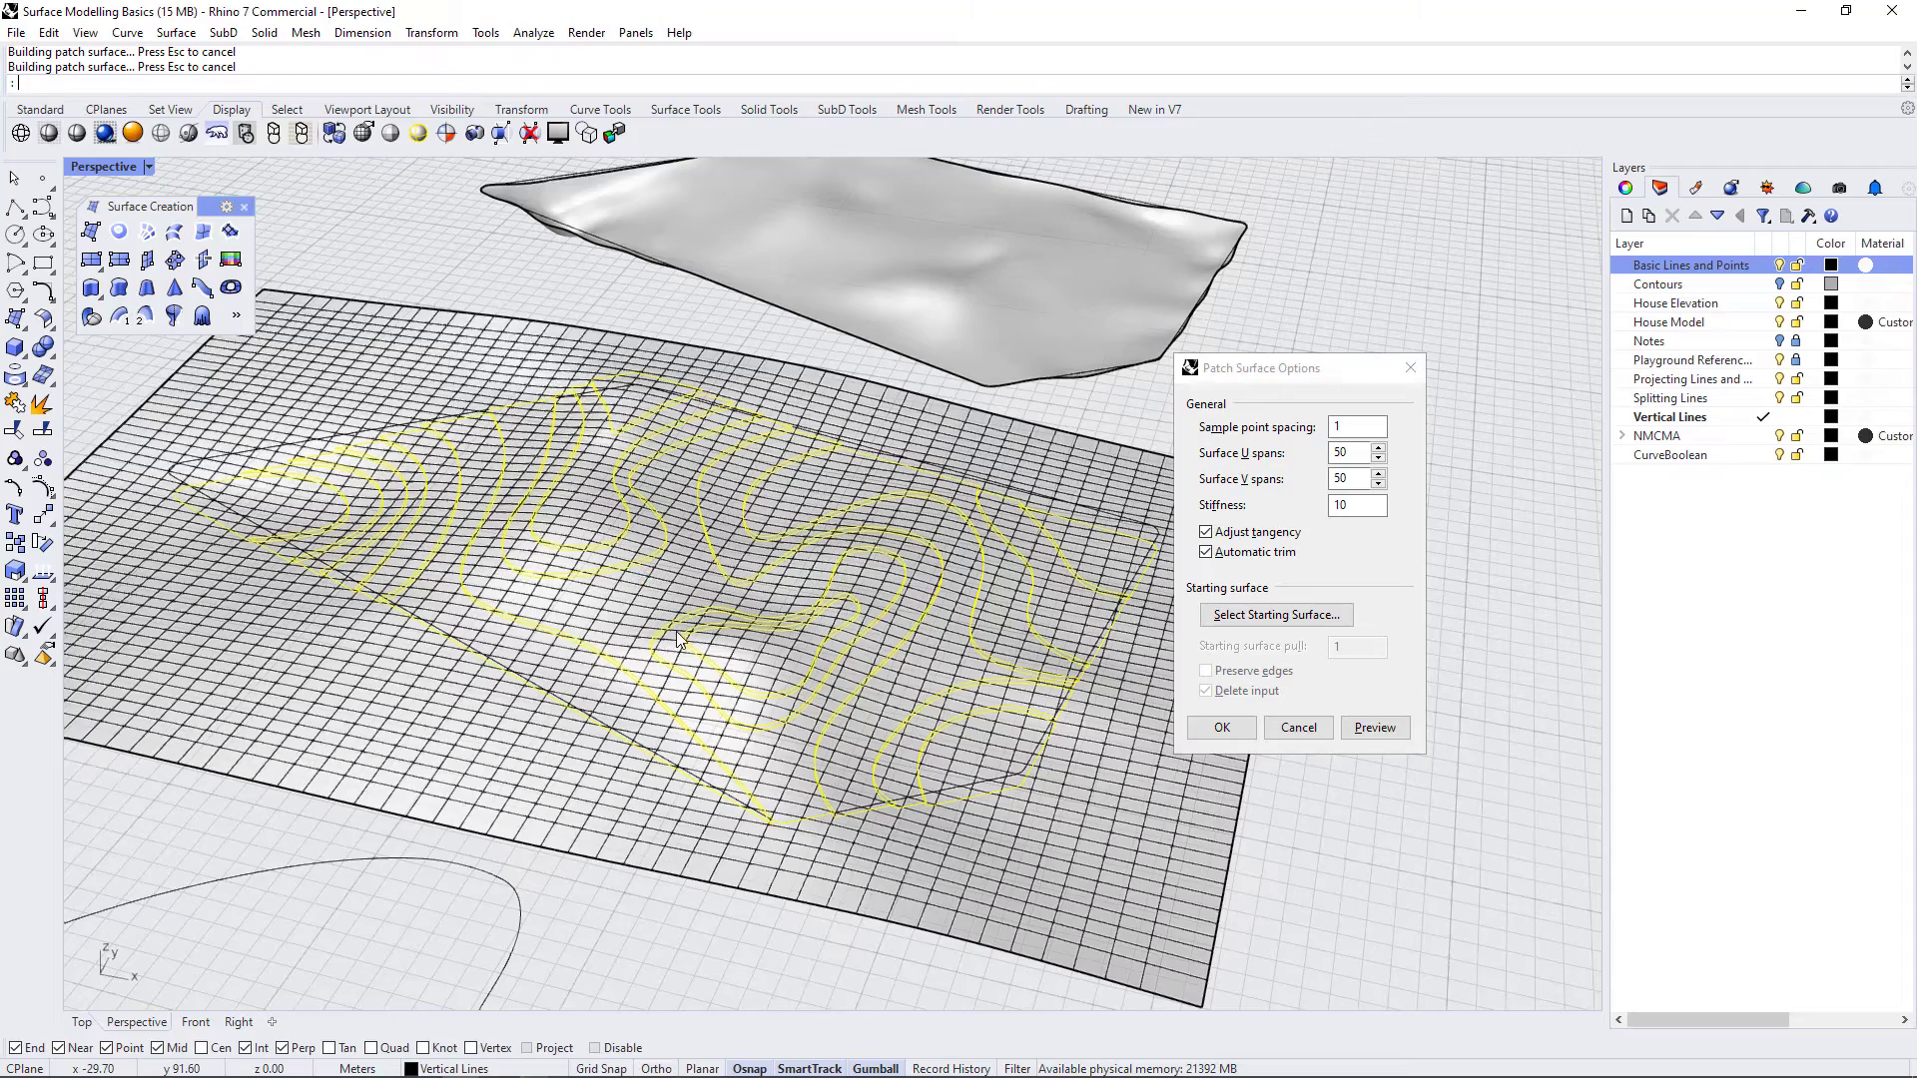
{"action": "mouse_move", "coordinate": [681, 647]}
{"action": "right_mouse_down"}
{"action": "mouse_move", "coordinate": [647, 610]}
{"action": "mouse_move", "coordinate": [996, 611]}
{"action": "right_mouse_up"}
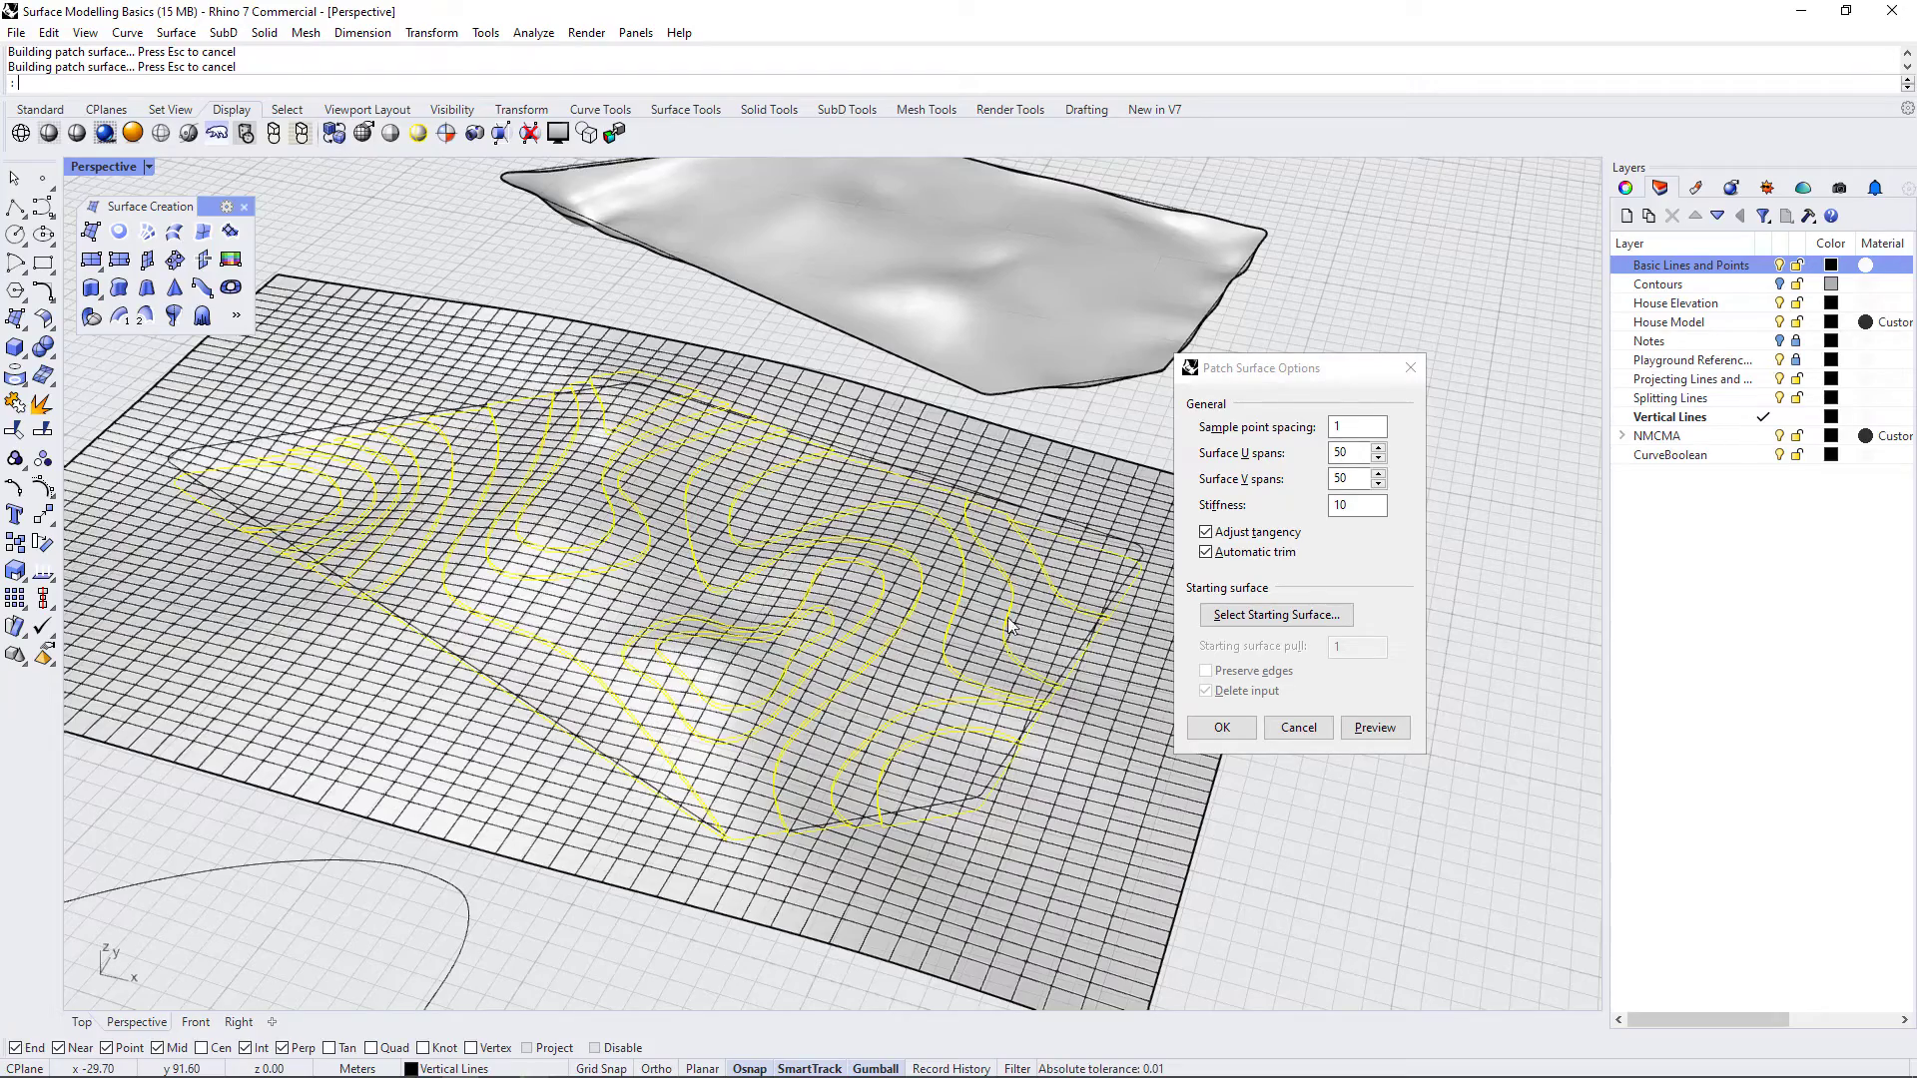
{"action": "right_click_drag", "start_coordinate": [746, 649], "coordinate": [739, 574]}
- Try stiffness 5 and 1 in the preview, settling on stiffness 5
{"action": "left_click", "coordinate": [1351, 502]}
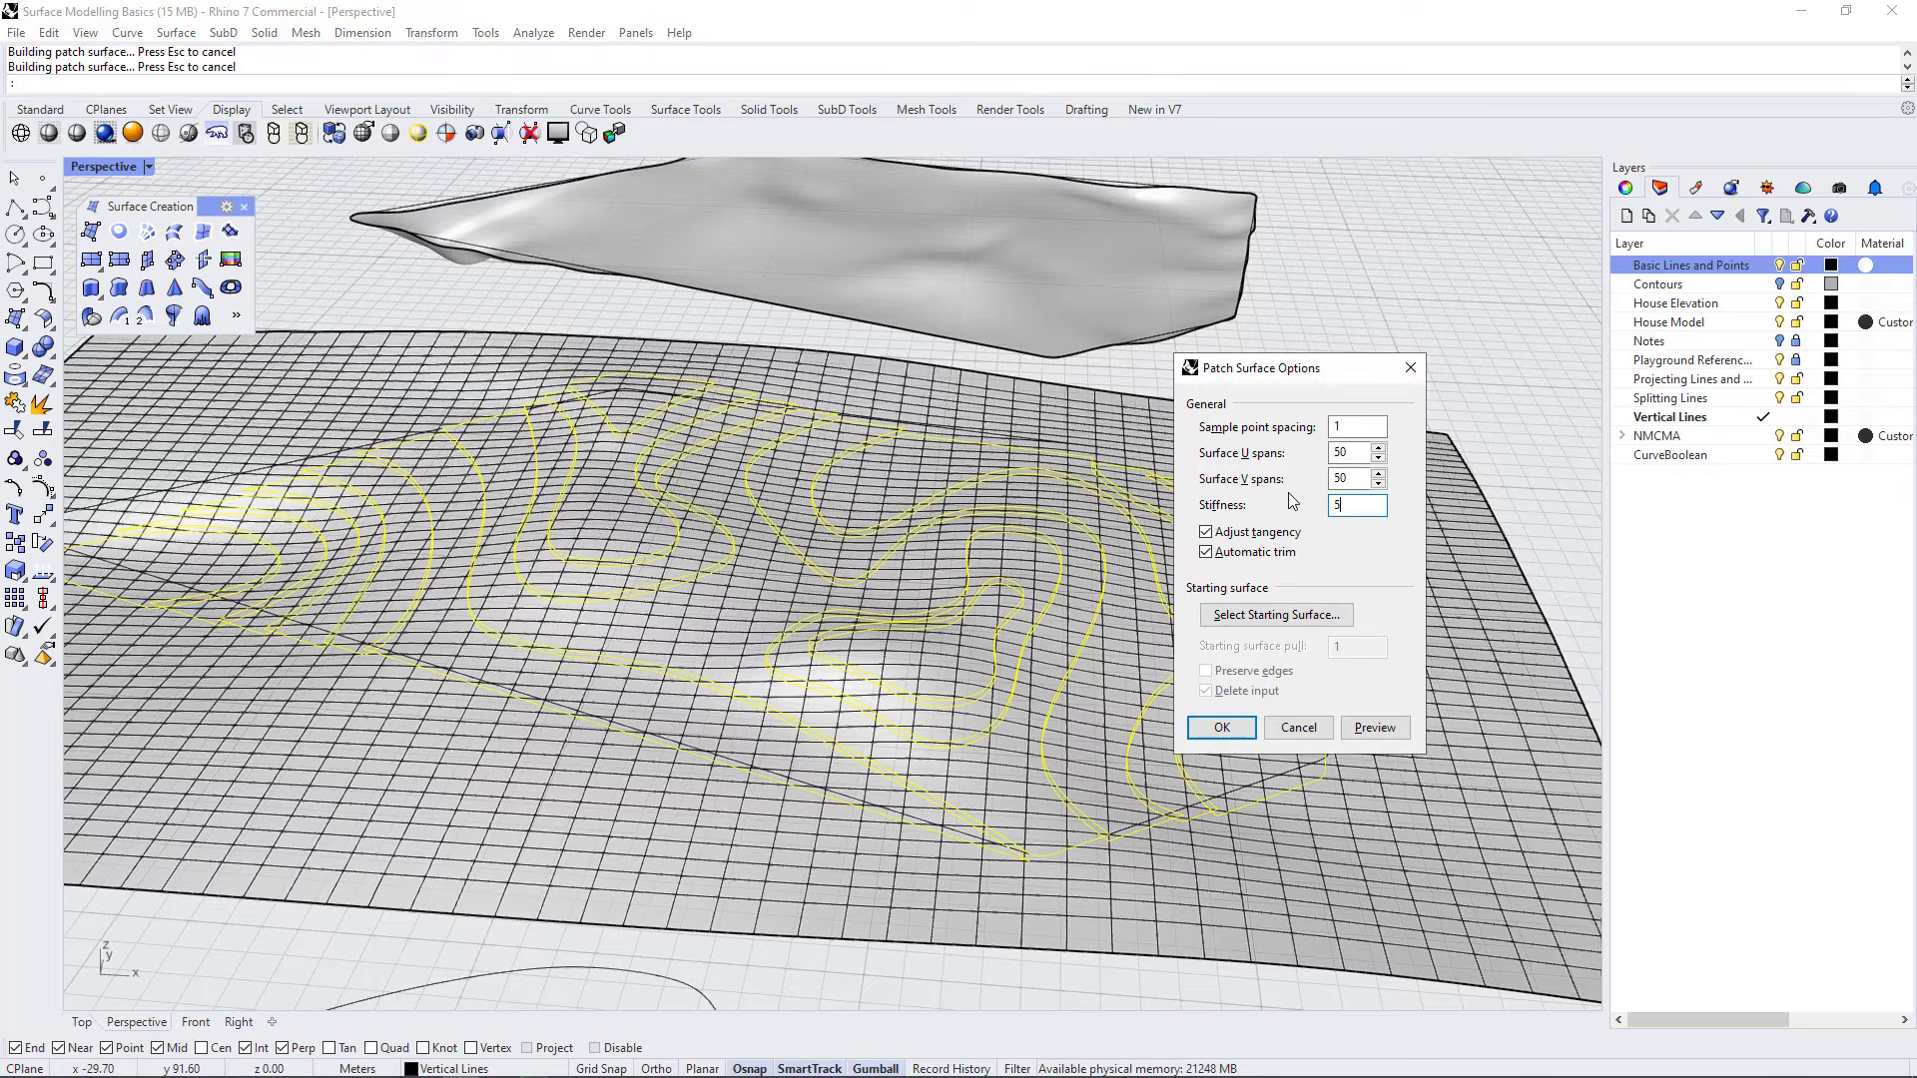
{"action": "left_click", "coordinate": [1376, 726]}
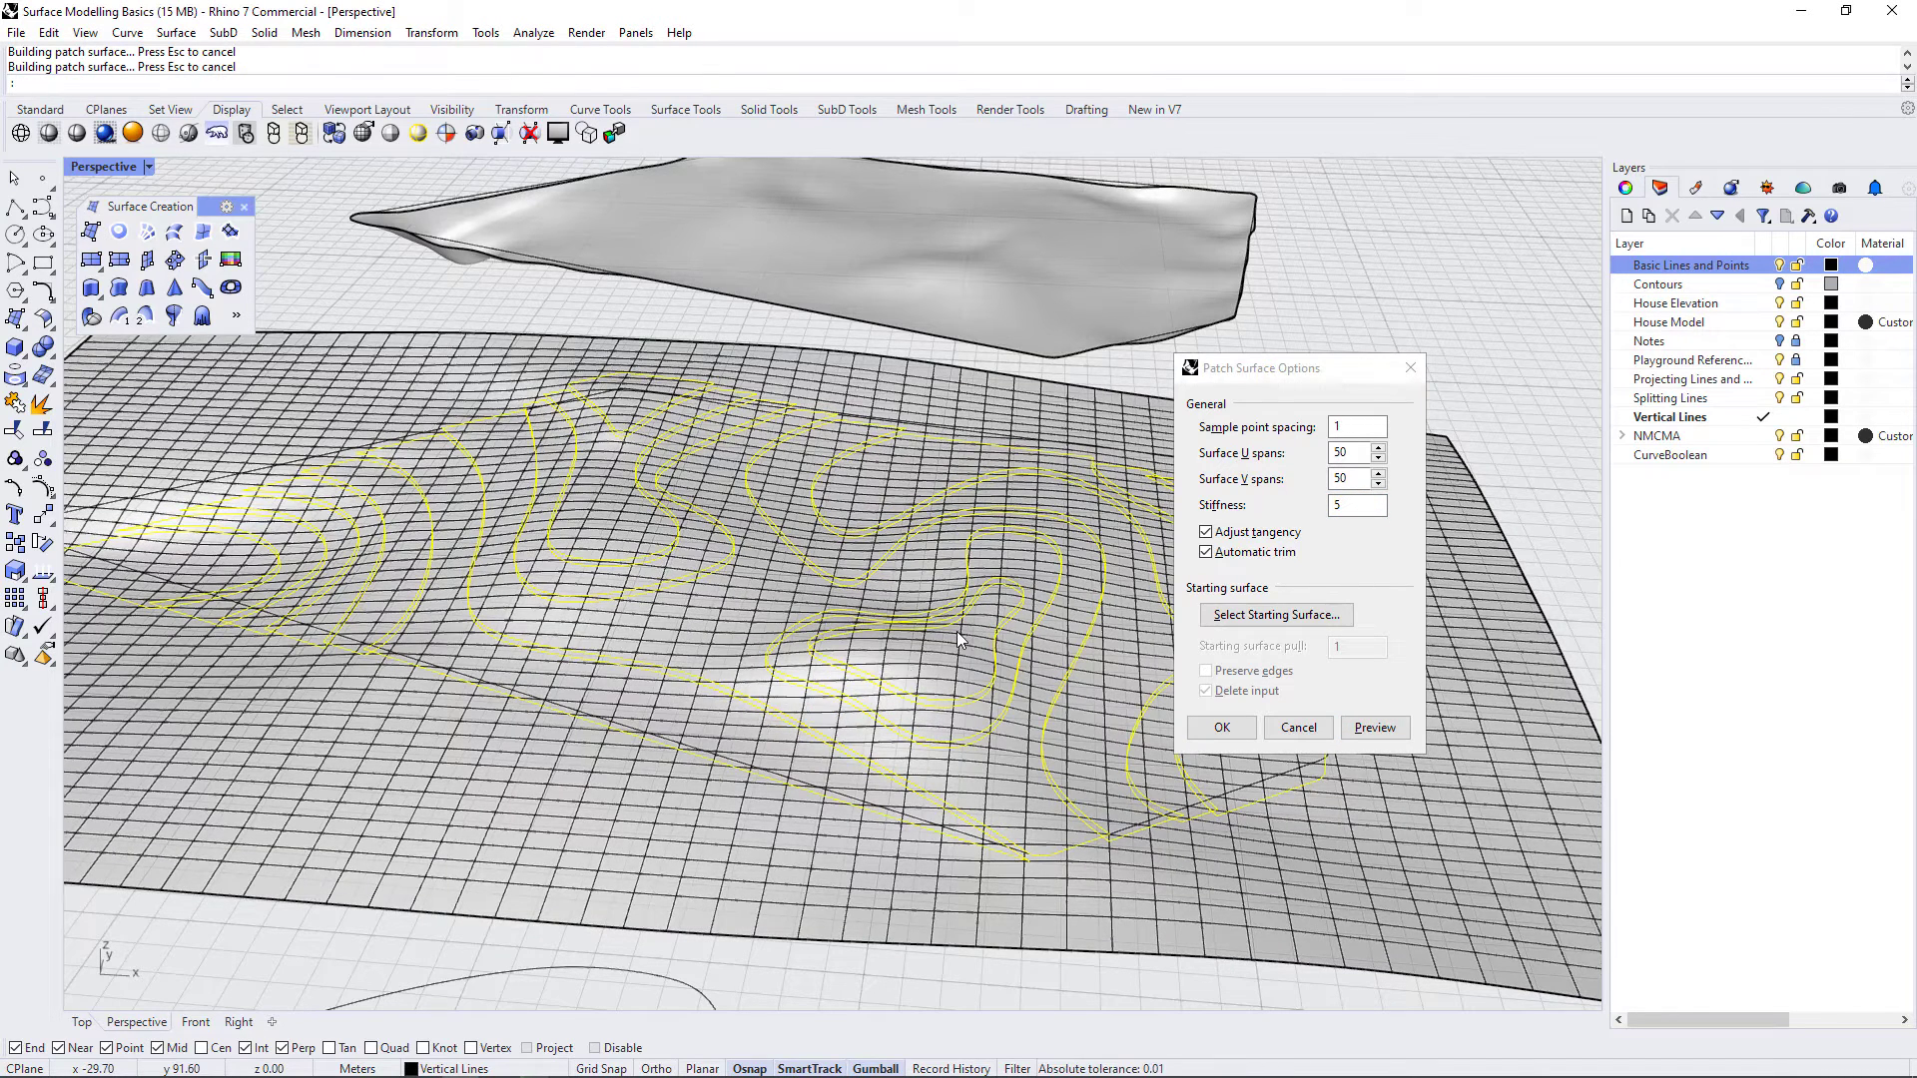
{"action": "double_click", "coordinate": [1348, 504]}
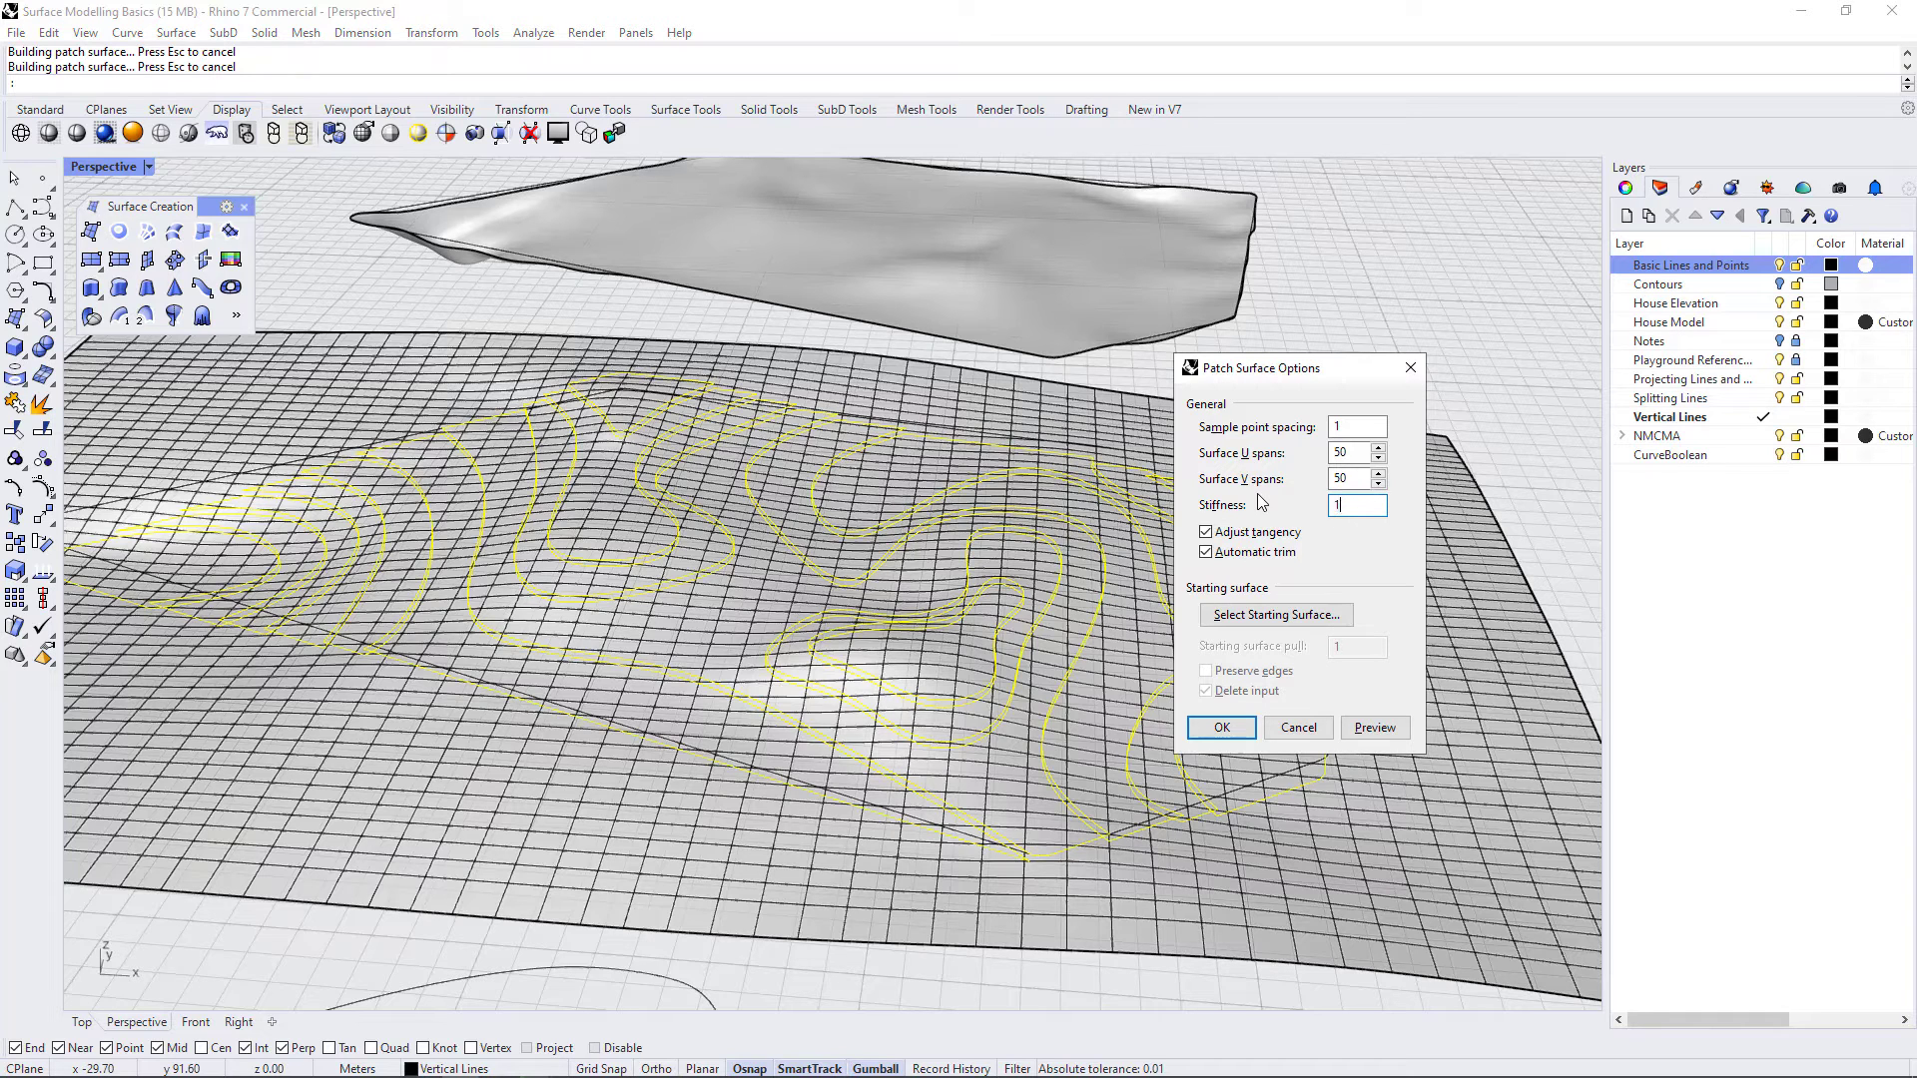
{"action": "type", "text": "1"}
{"action": "left_click", "coordinate": [1375, 728]}
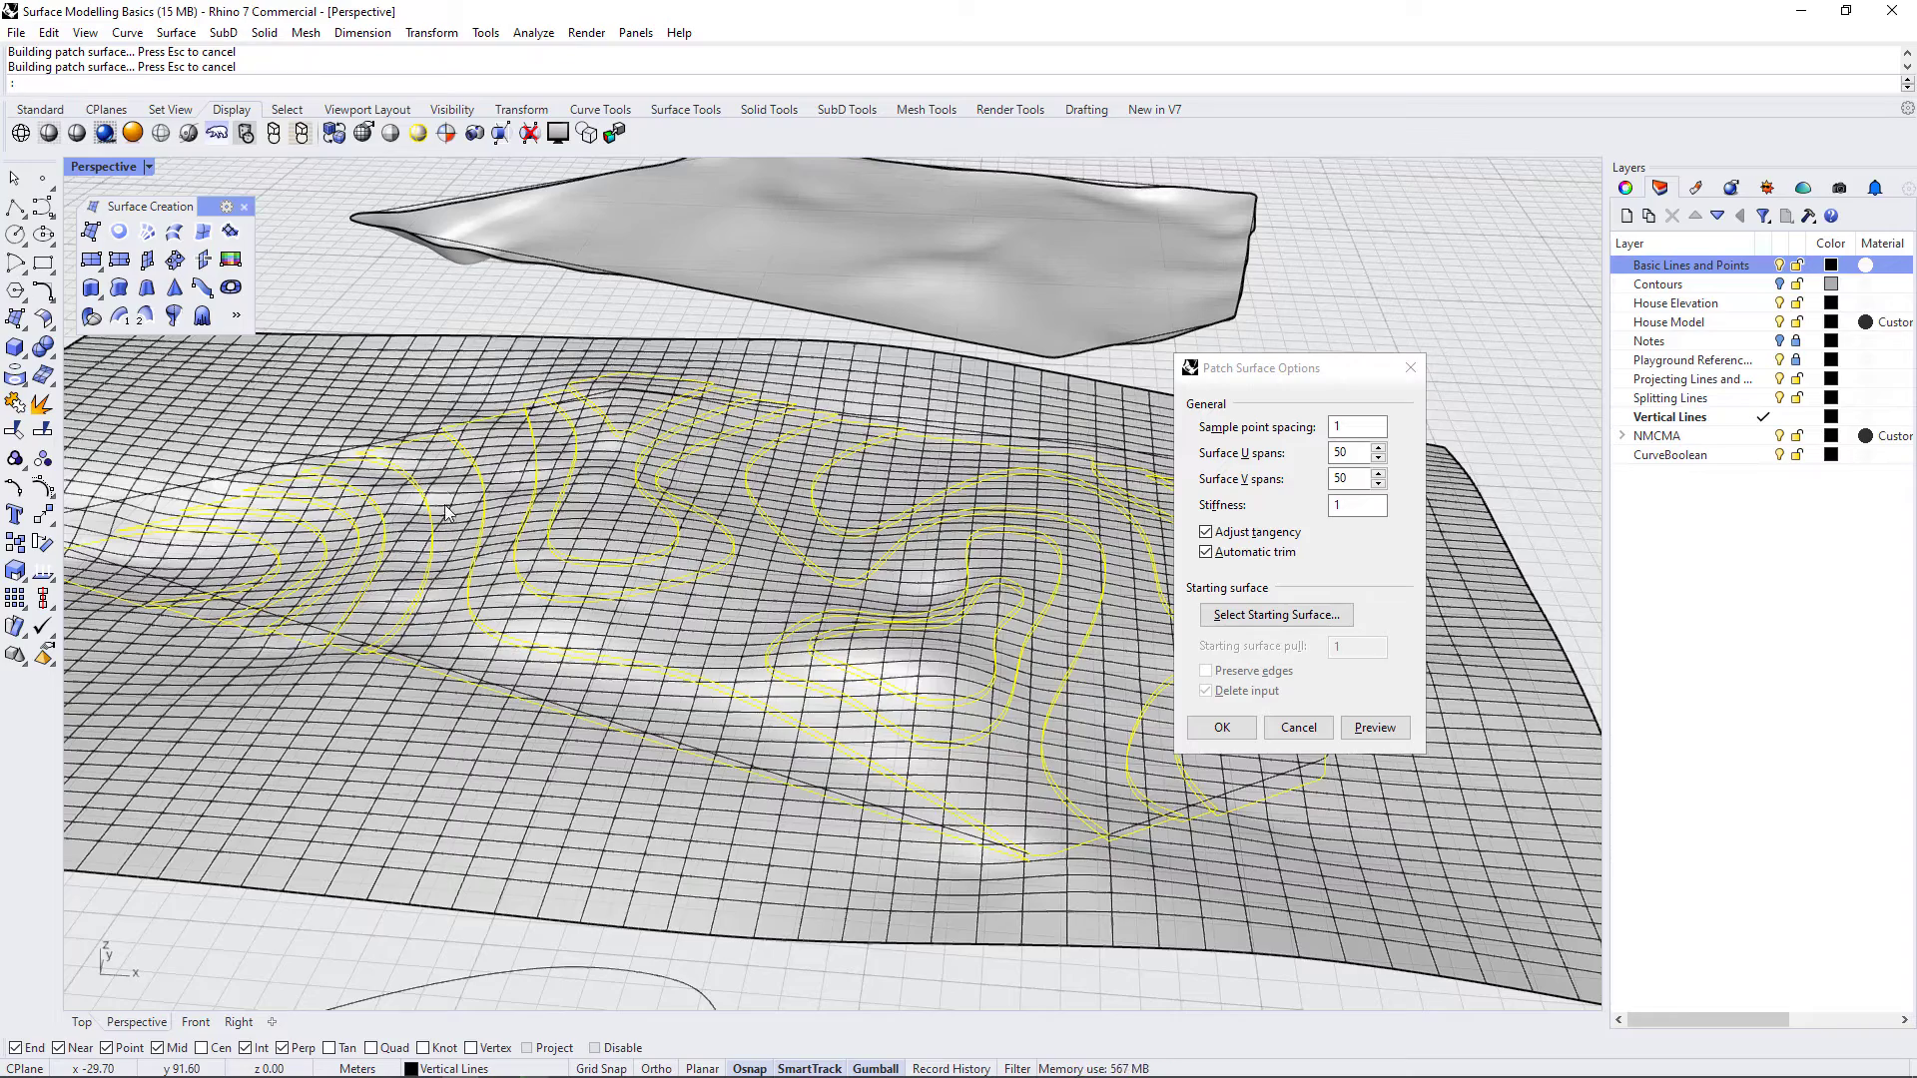
{"action": "right_click_drag", "start_coordinate": [455, 506], "coordinate": [499, 597]}
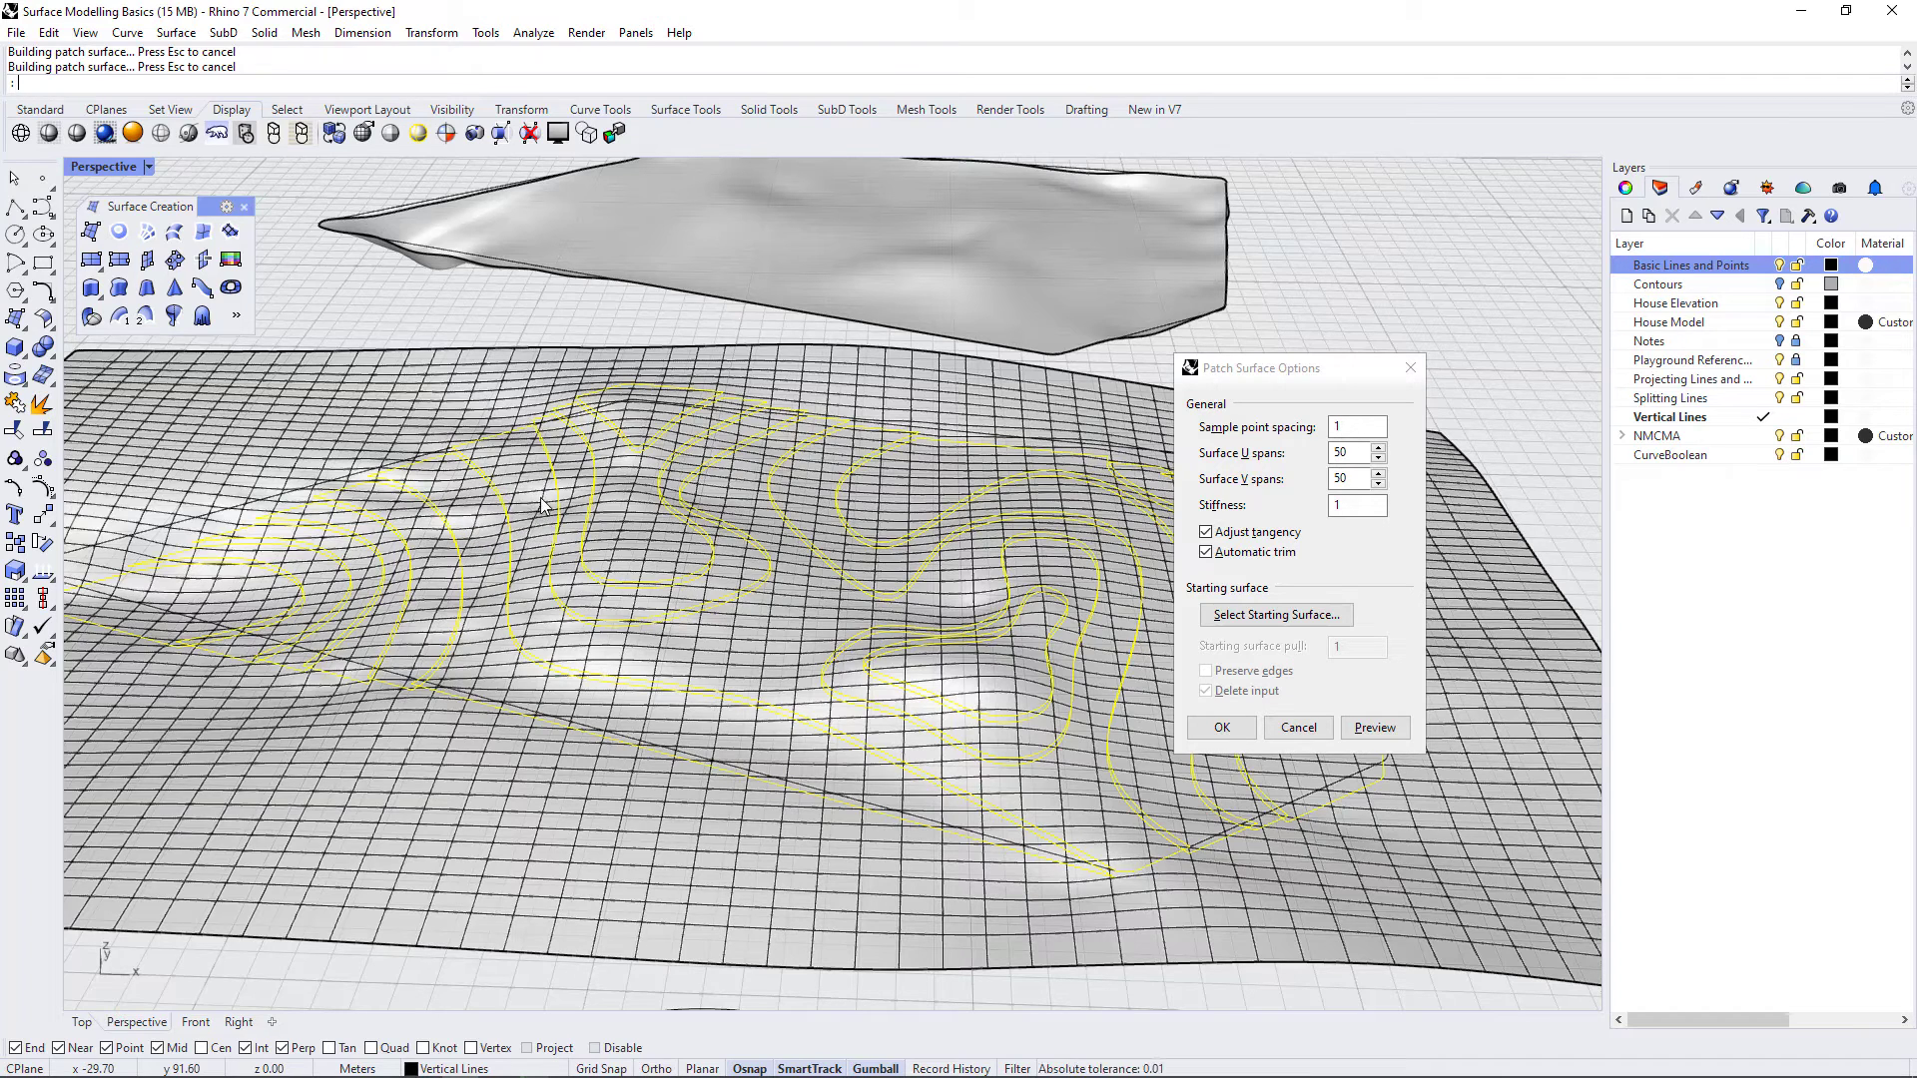
{"action": "left_click", "coordinate": [1299, 510]}
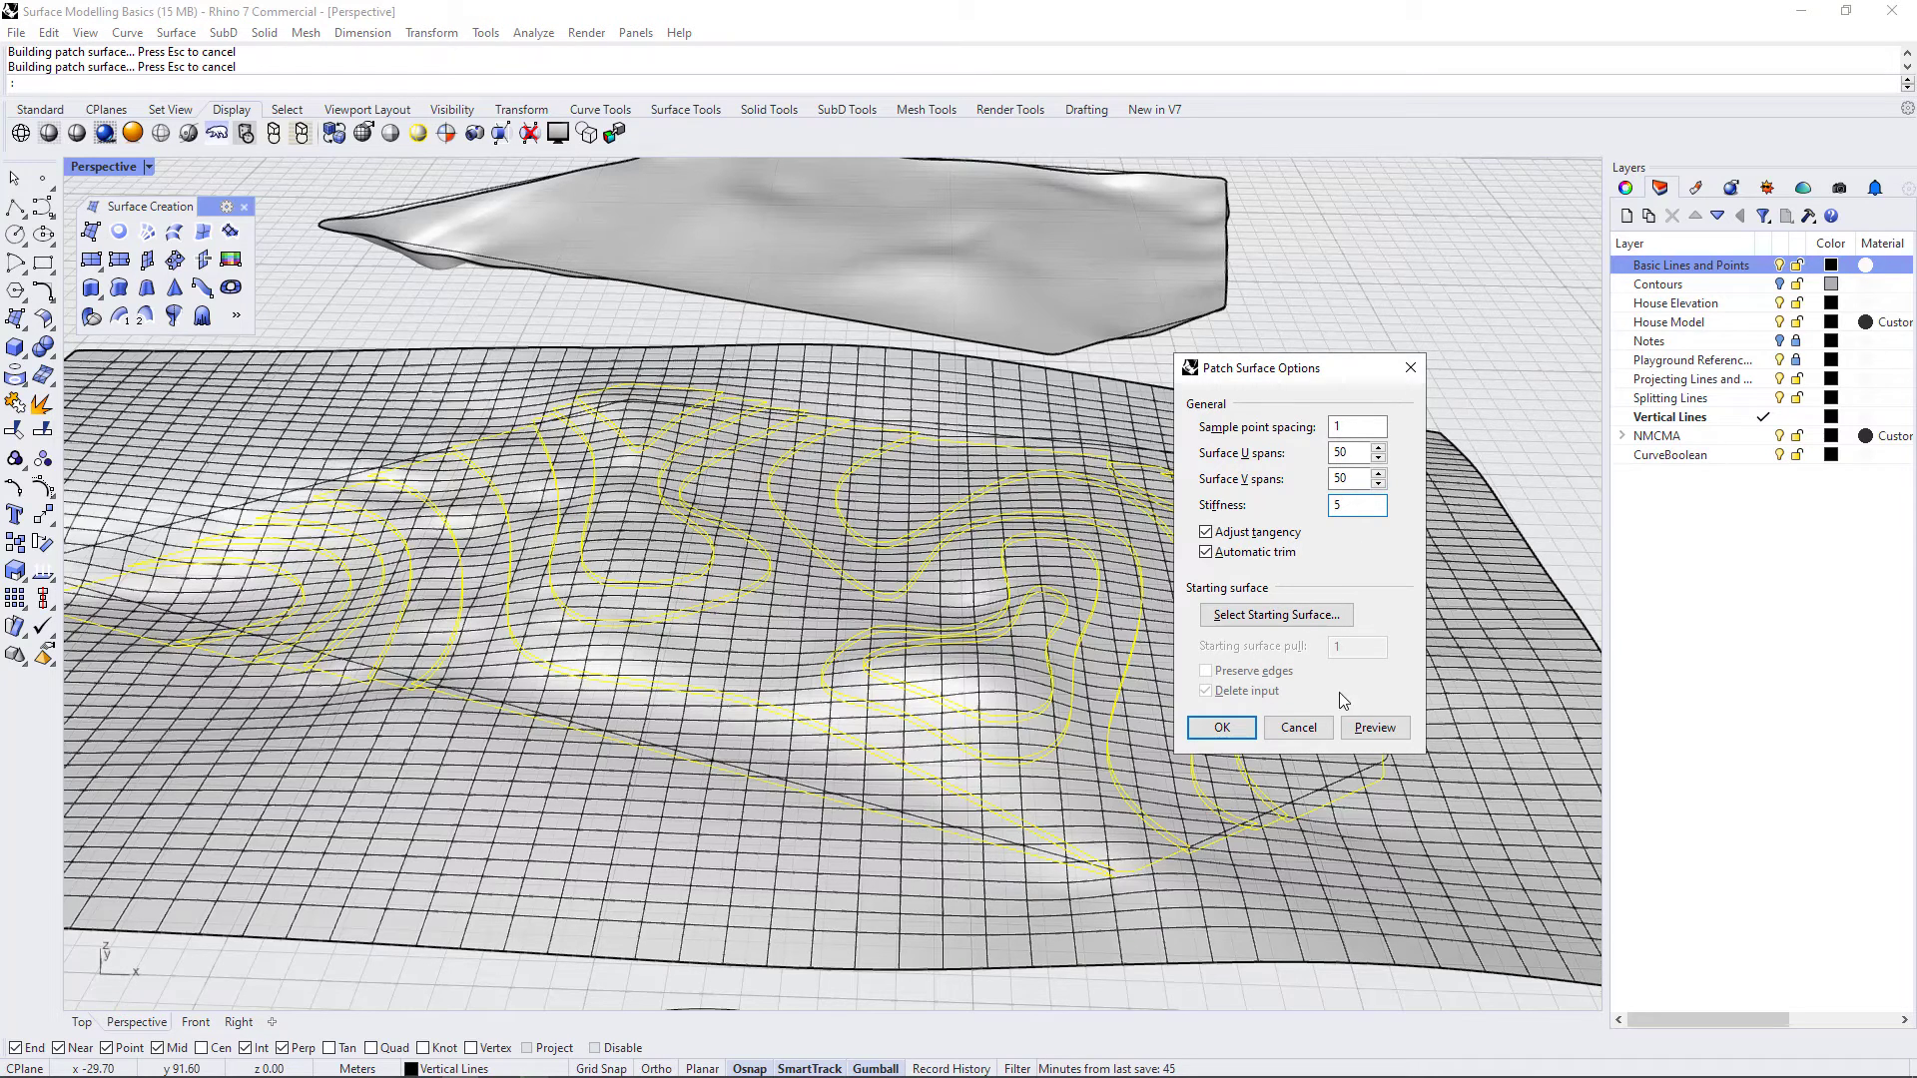
{"action": "left_click", "coordinate": [1374, 727]}
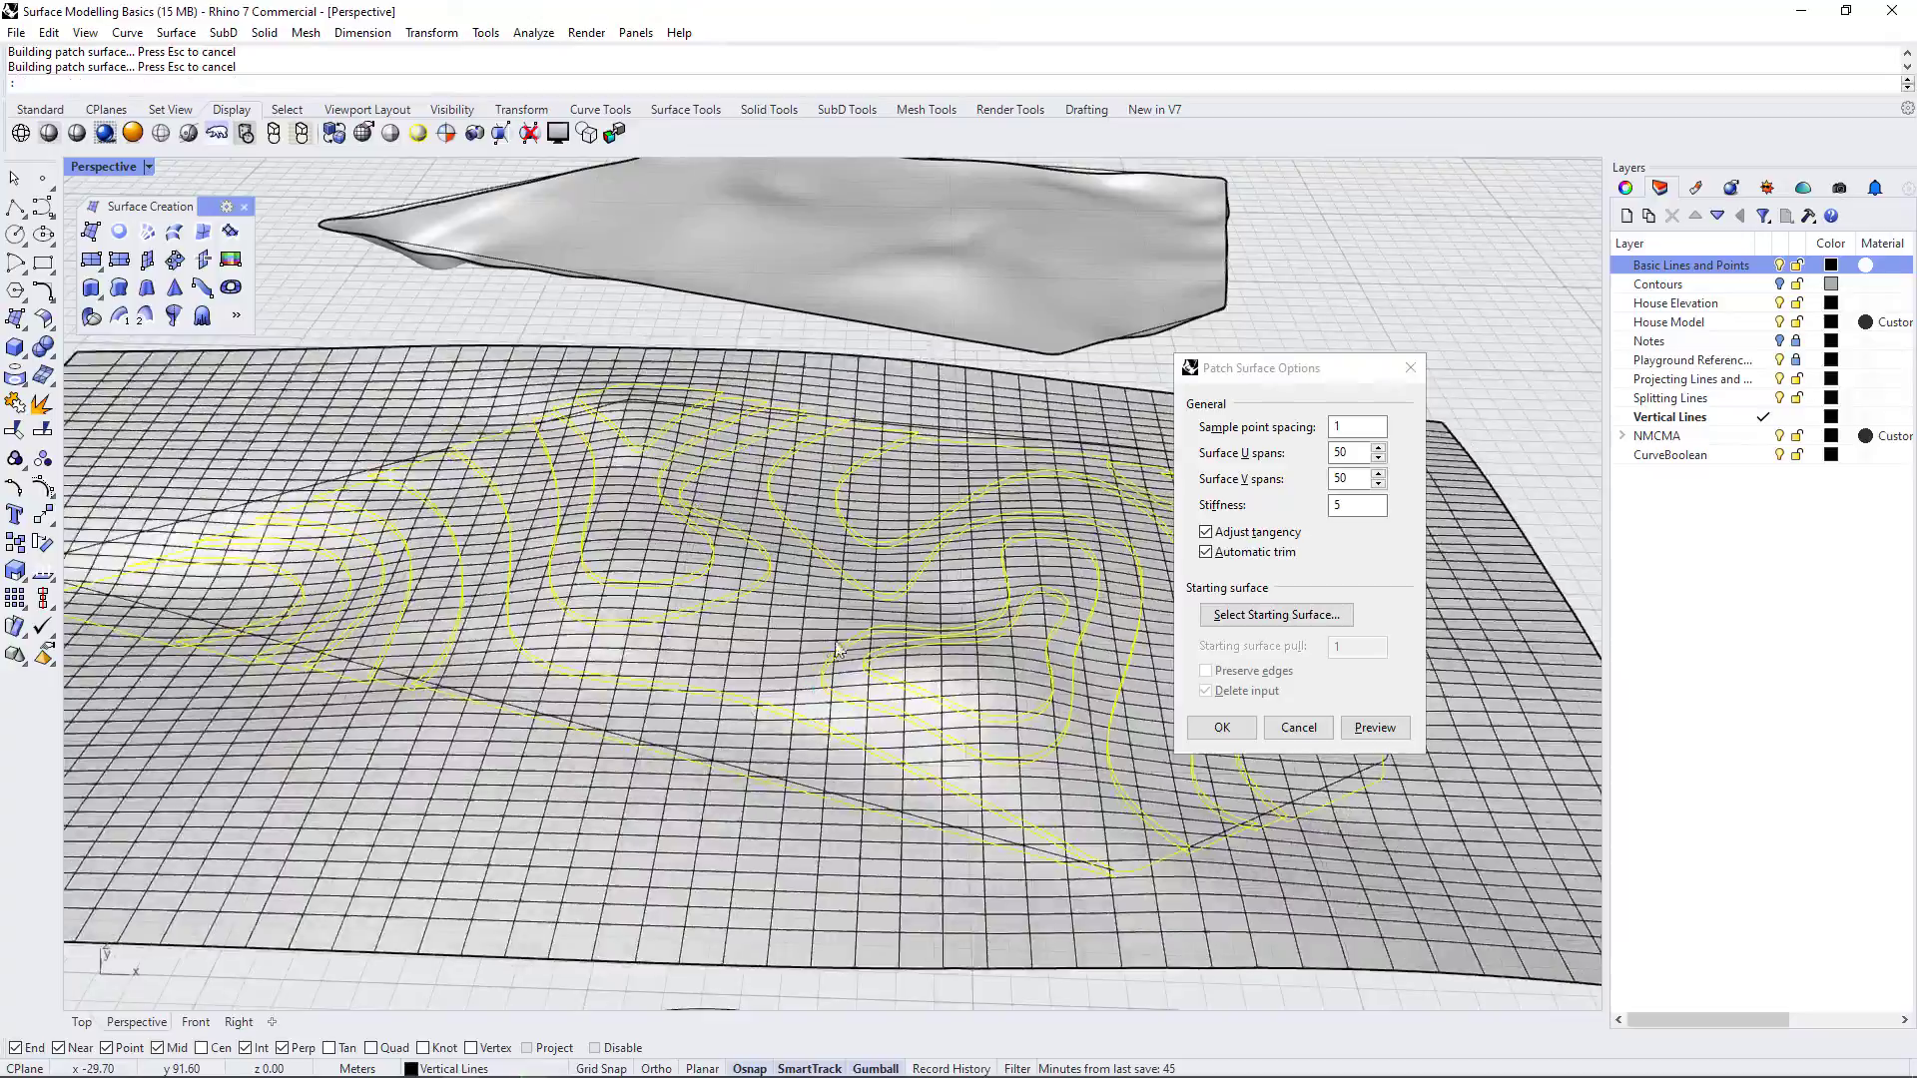
{"action": "right_click_drag", "start_coordinate": [831, 644], "coordinate": [659, 697]}
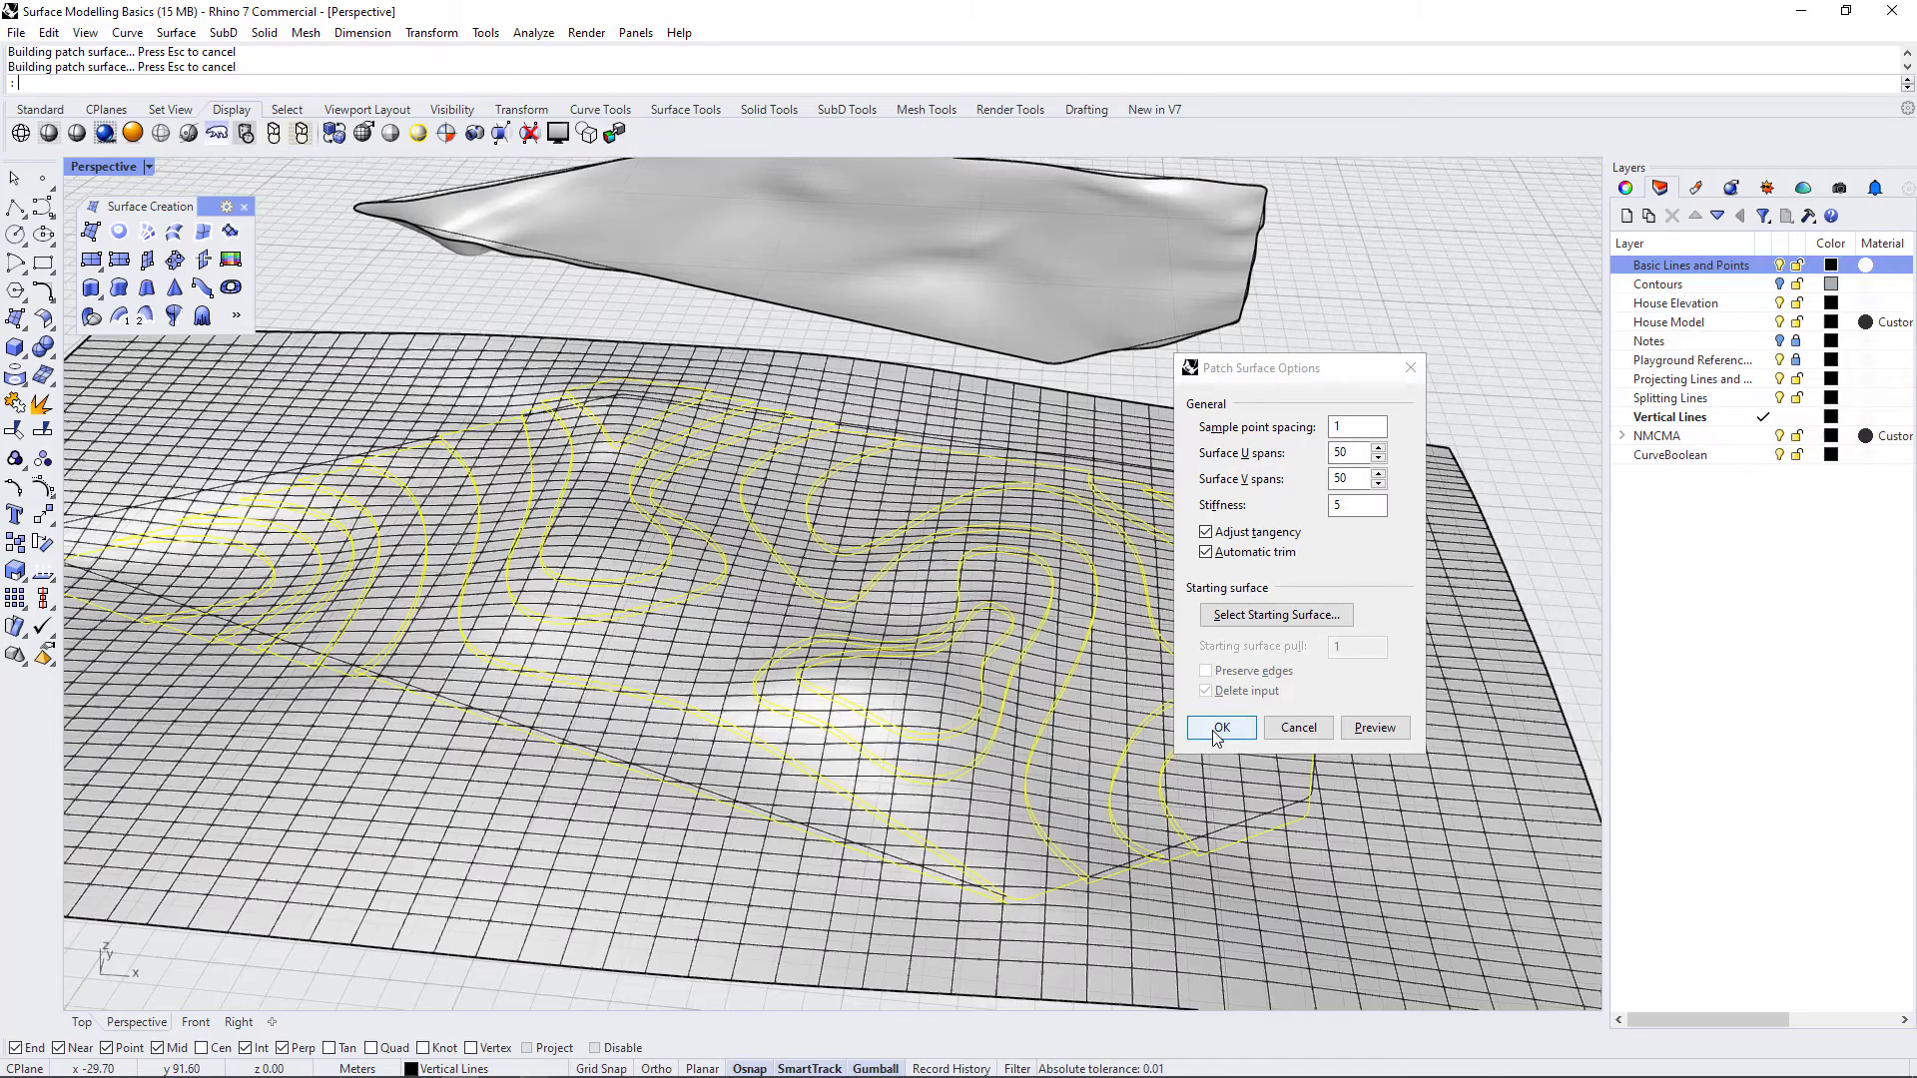
- Build the patch surface and select the closed site boundary curve
{"action": "left_click", "coordinate": [1220, 728]}
{"action": "right_click_drag", "start_coordinate": [1056, 667], "coordinate": [1057, 707]}
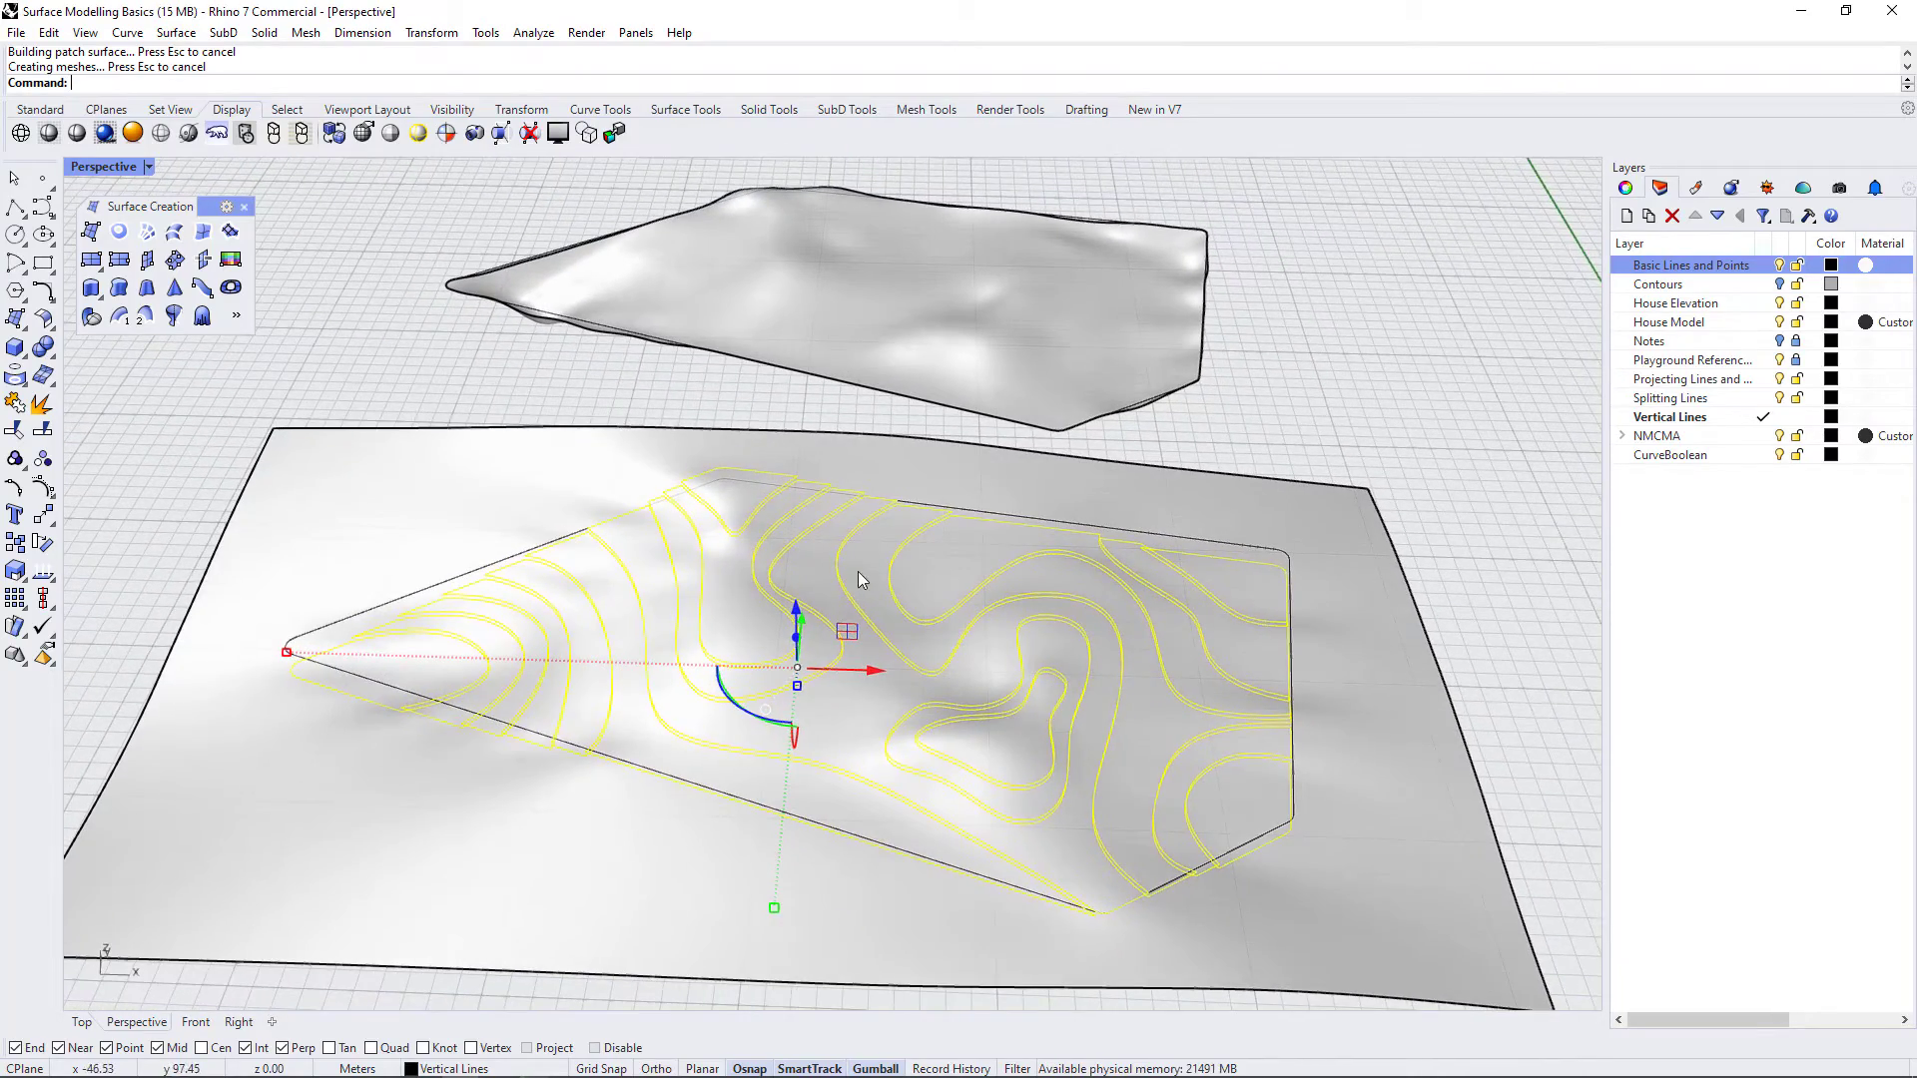
{"action": "key", "text": "Escape"}
{"action": "left_click", "coordinate": [471, 573]}
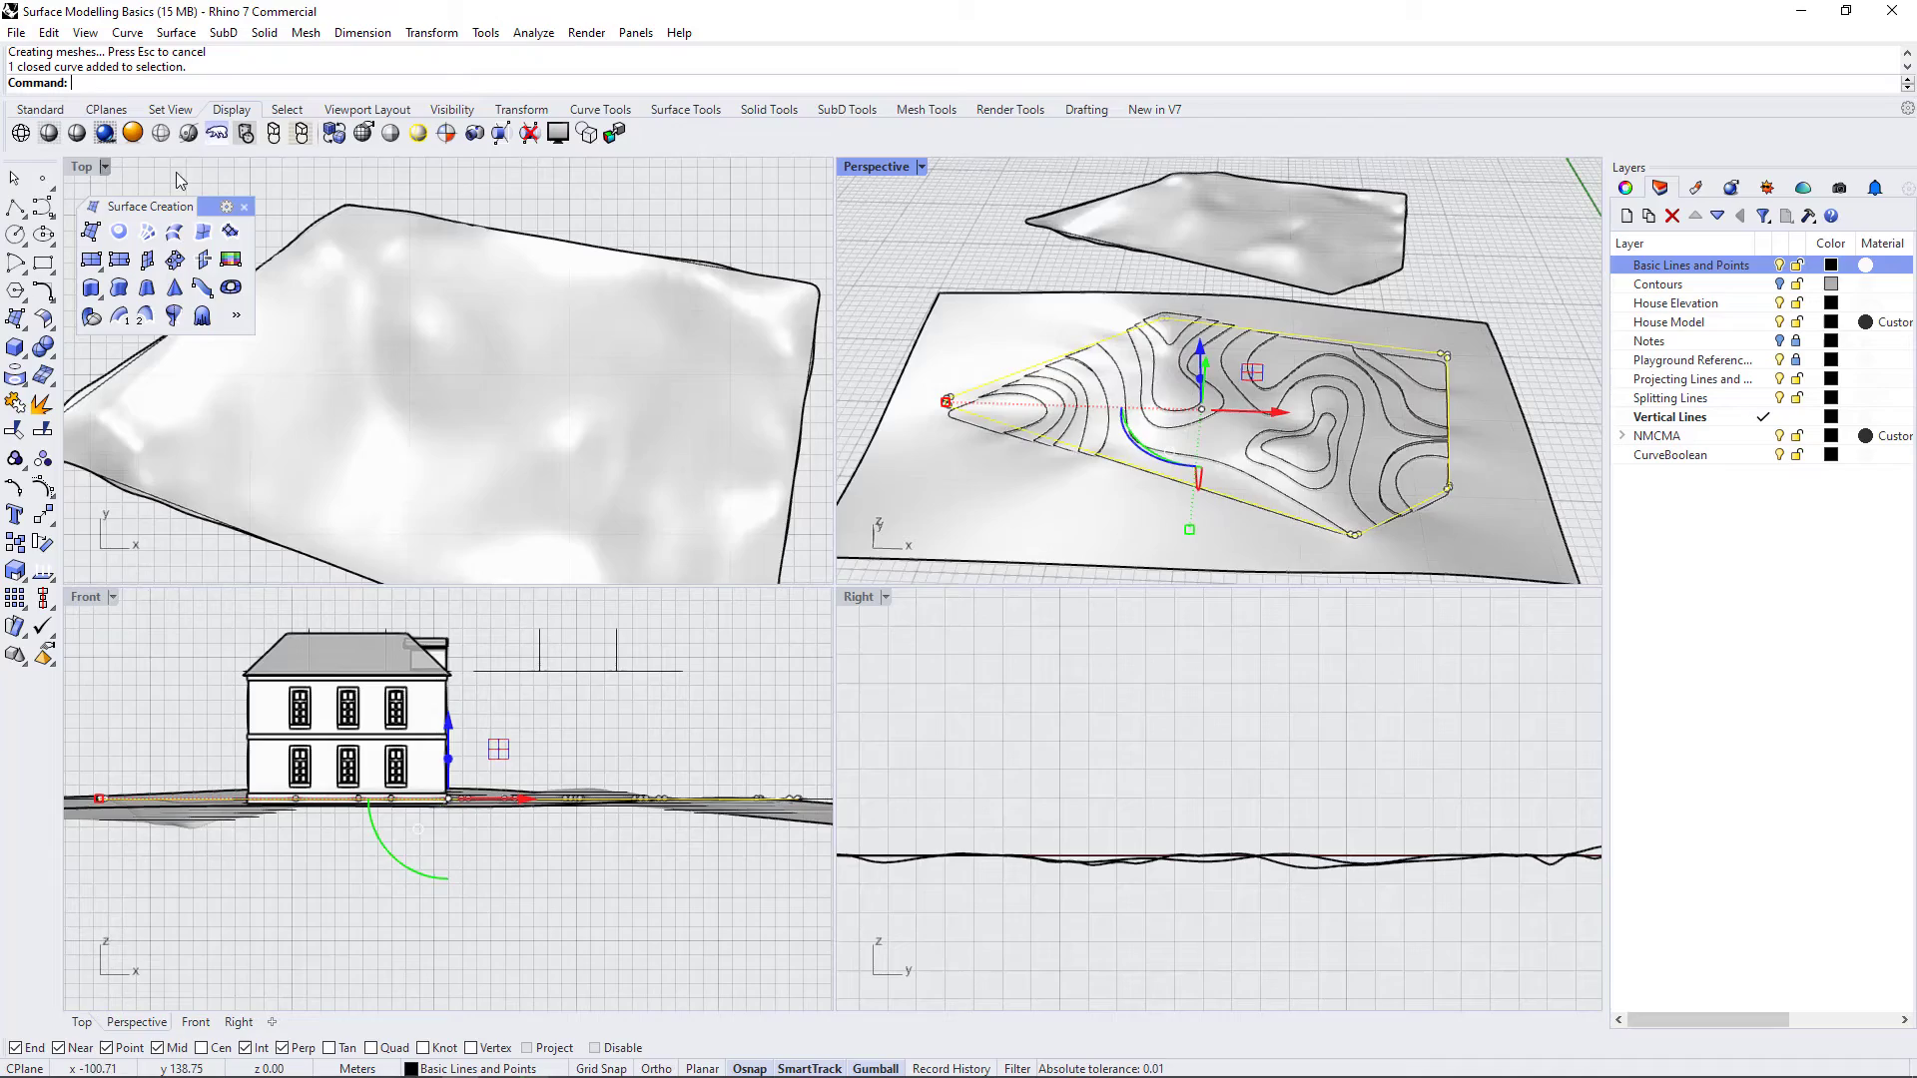
- In the maximized Top view, trim away the patch outside the site boundary
{"action": "double_click", "coordinate": [100, 166]}
{"action": "double_click", "coordinate": [80, 171]}
{"action": "scroll", "coordinate": [692, 467], "scroll_direction": "down", "scroll_amount": 5}
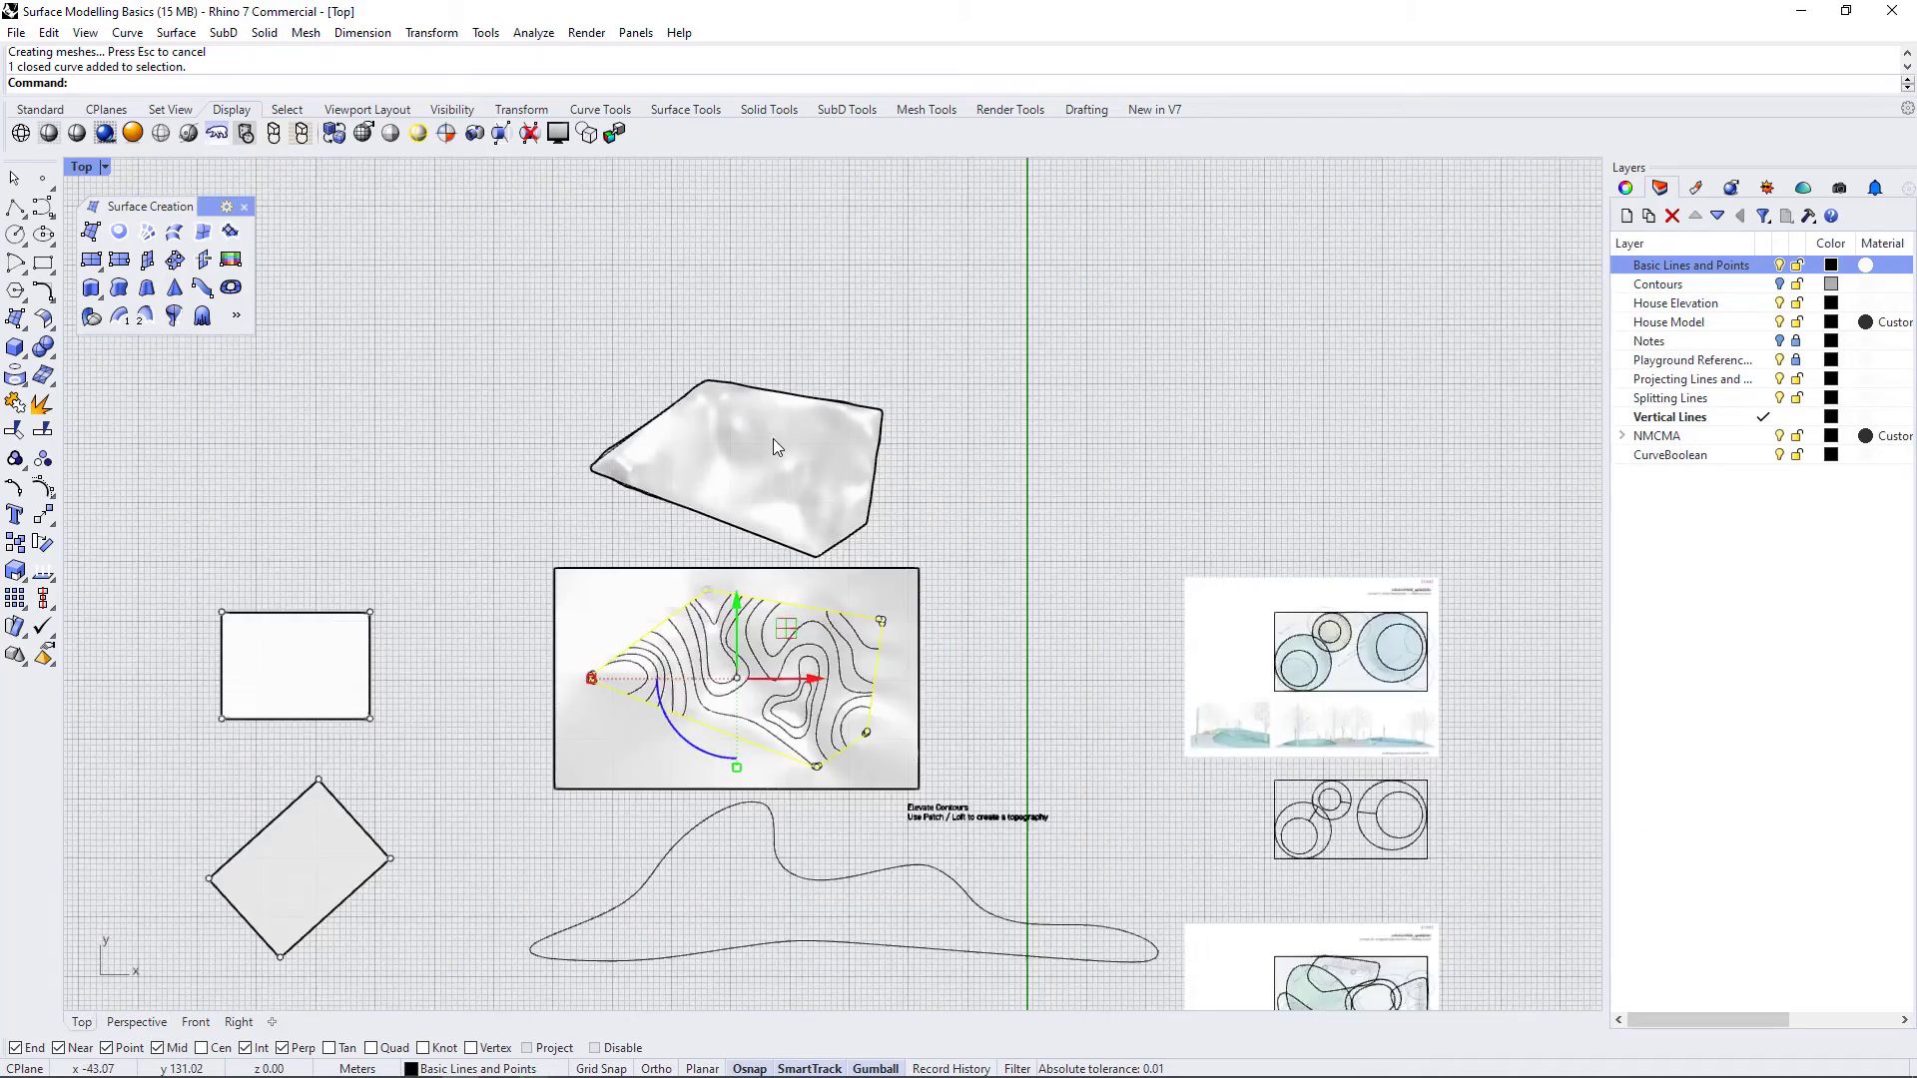
{"action": "scroll", "coordinate": [773, 439], "scroll_direction": "up", "scroll_amount": 6}
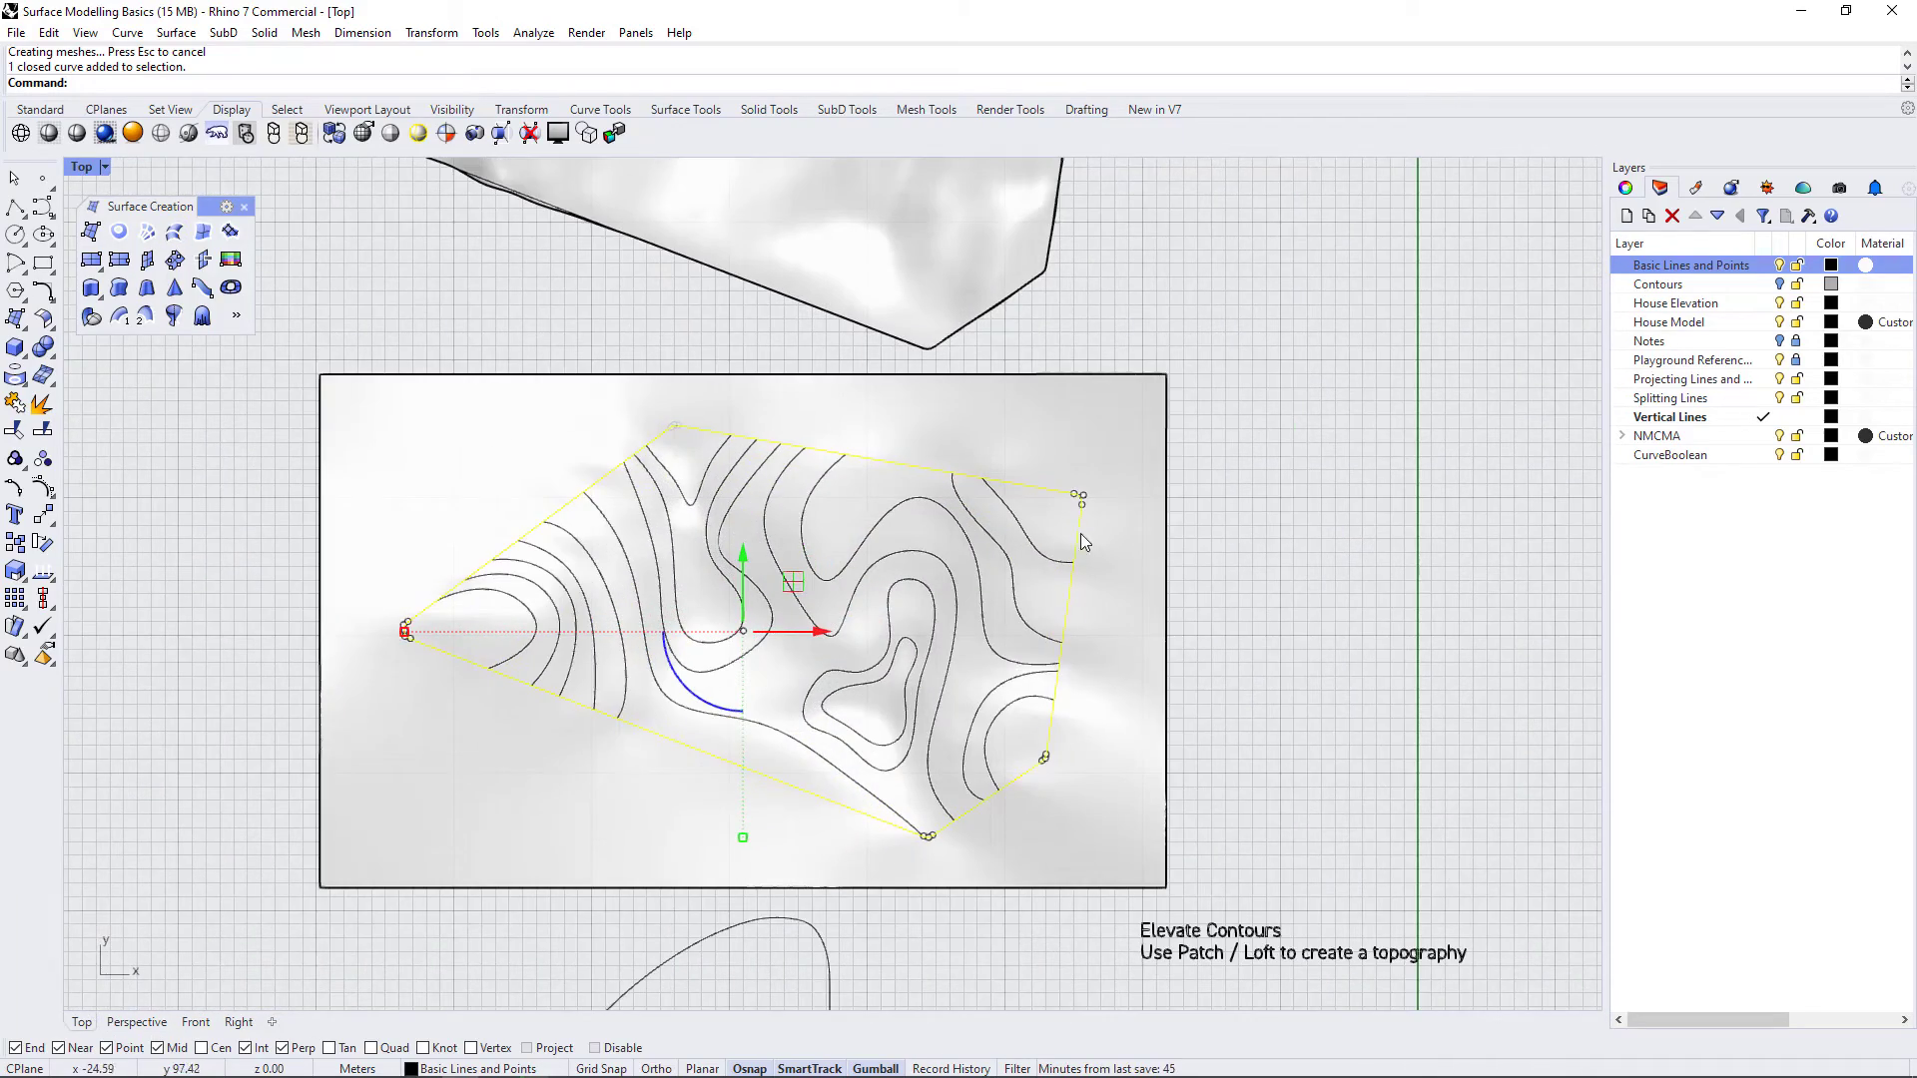
{"action": "type", "text": "TR"}
{"action": "key", "text": "Return"}
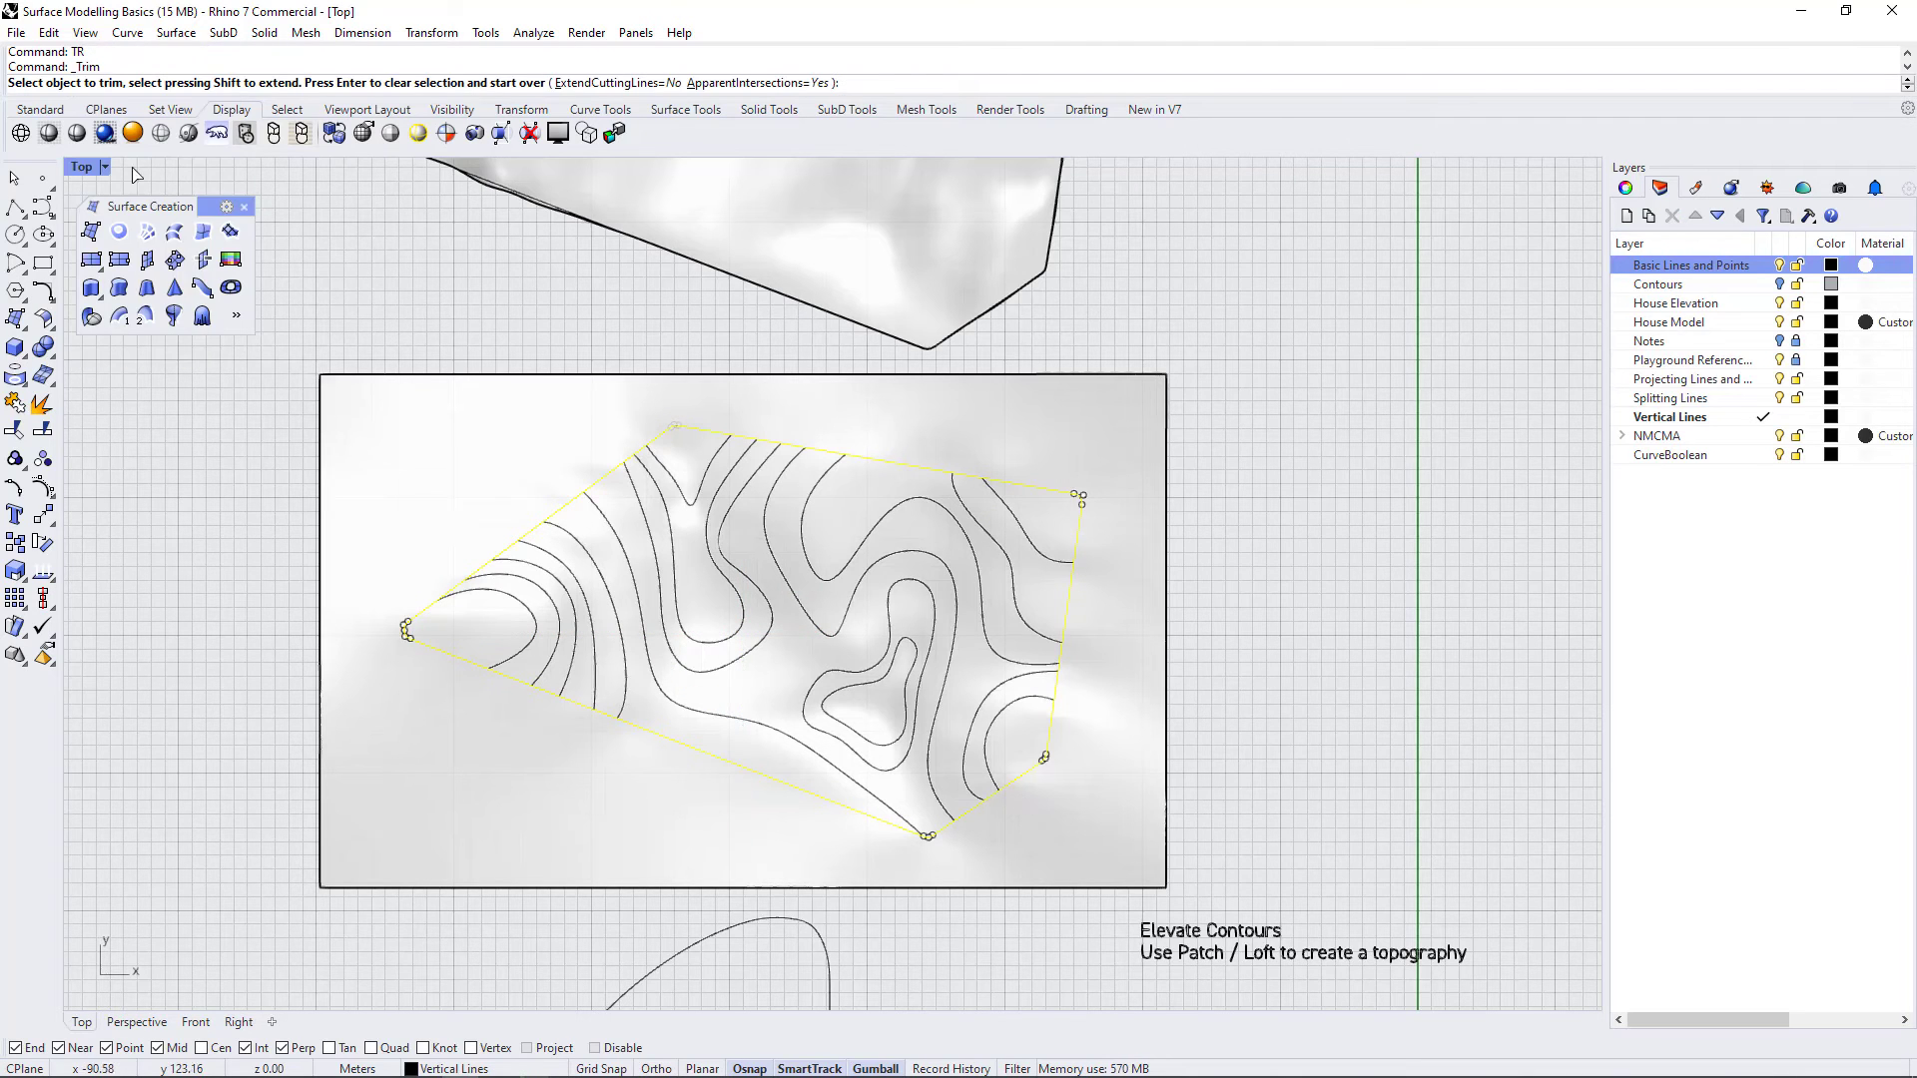
{"action": "left_click", "coordinate": [514, 417]}
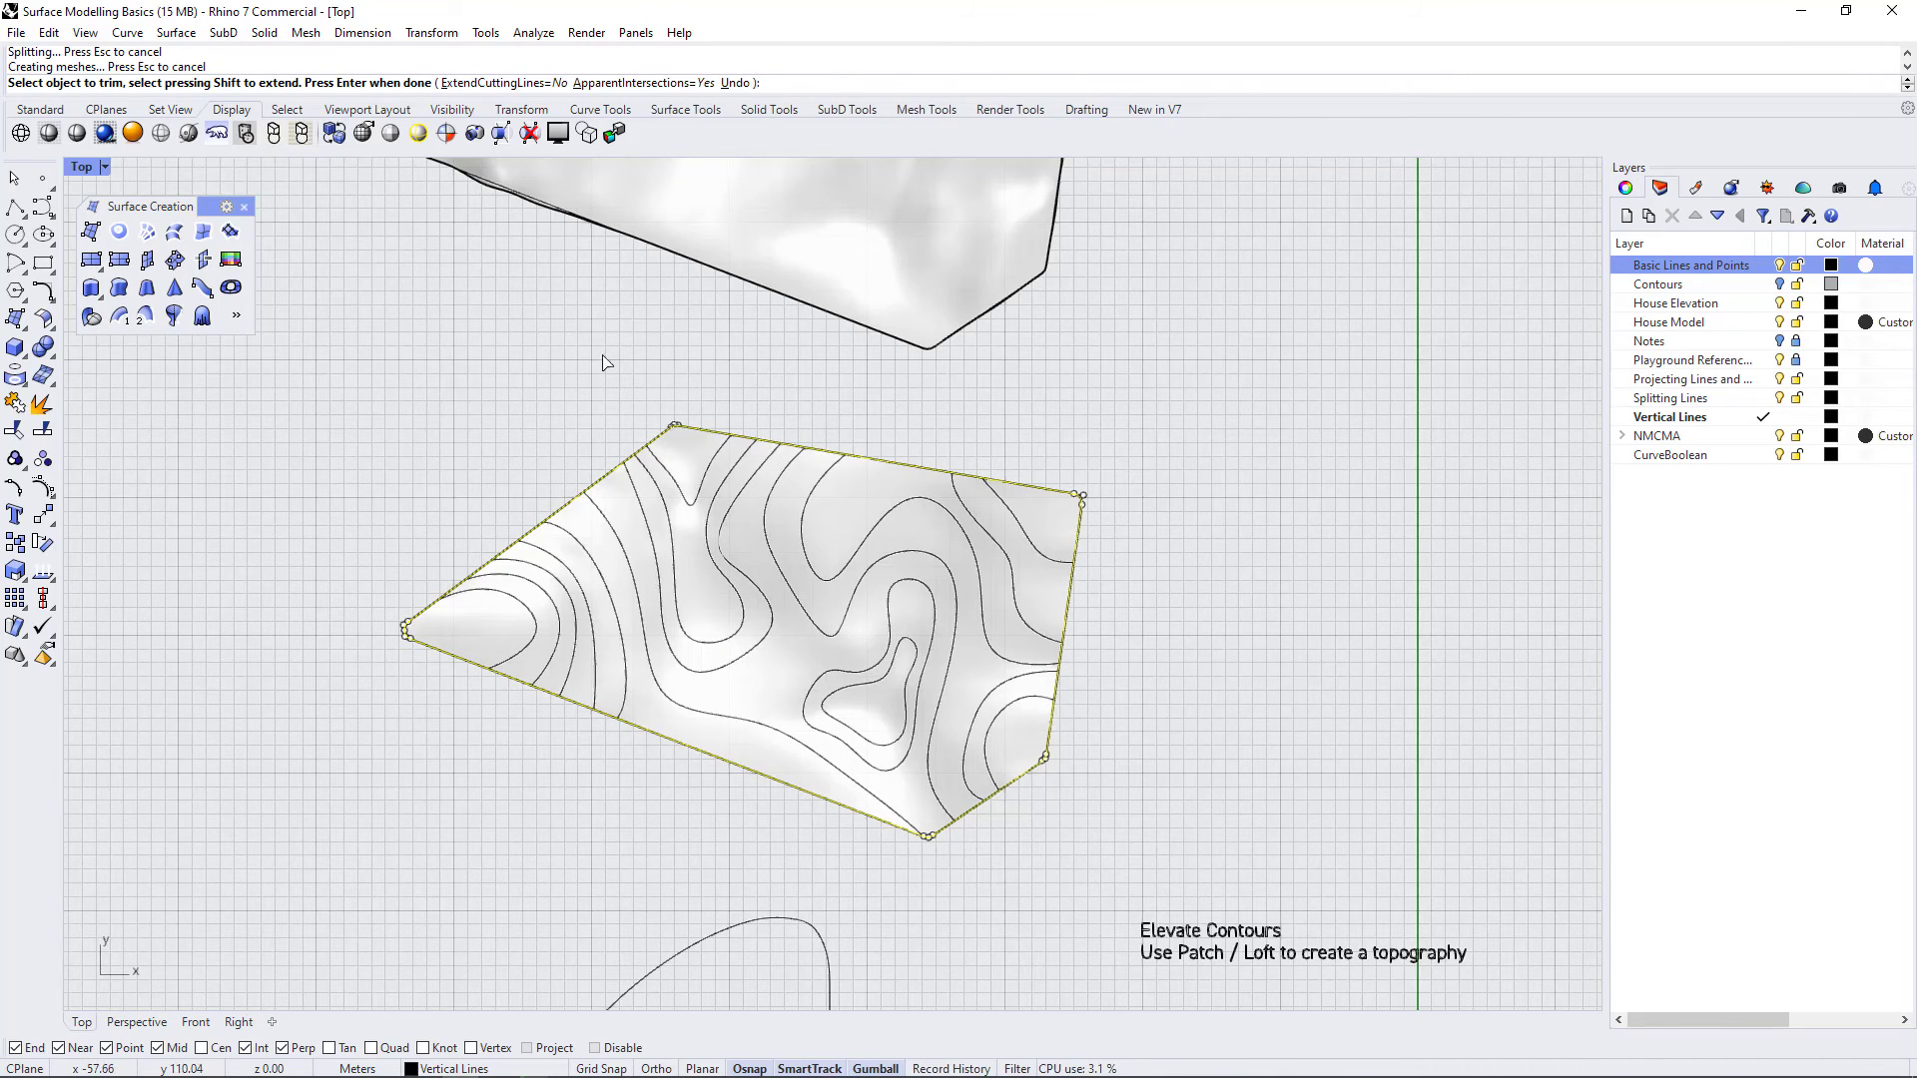
{"action": "key", "text": "Return"}
{"action": "key", "text": "Escape"}
- Maximize the Perspective view and orbit around the trimmed terrain surface
{"action": "double_click", "coordinate": [82, 167]}
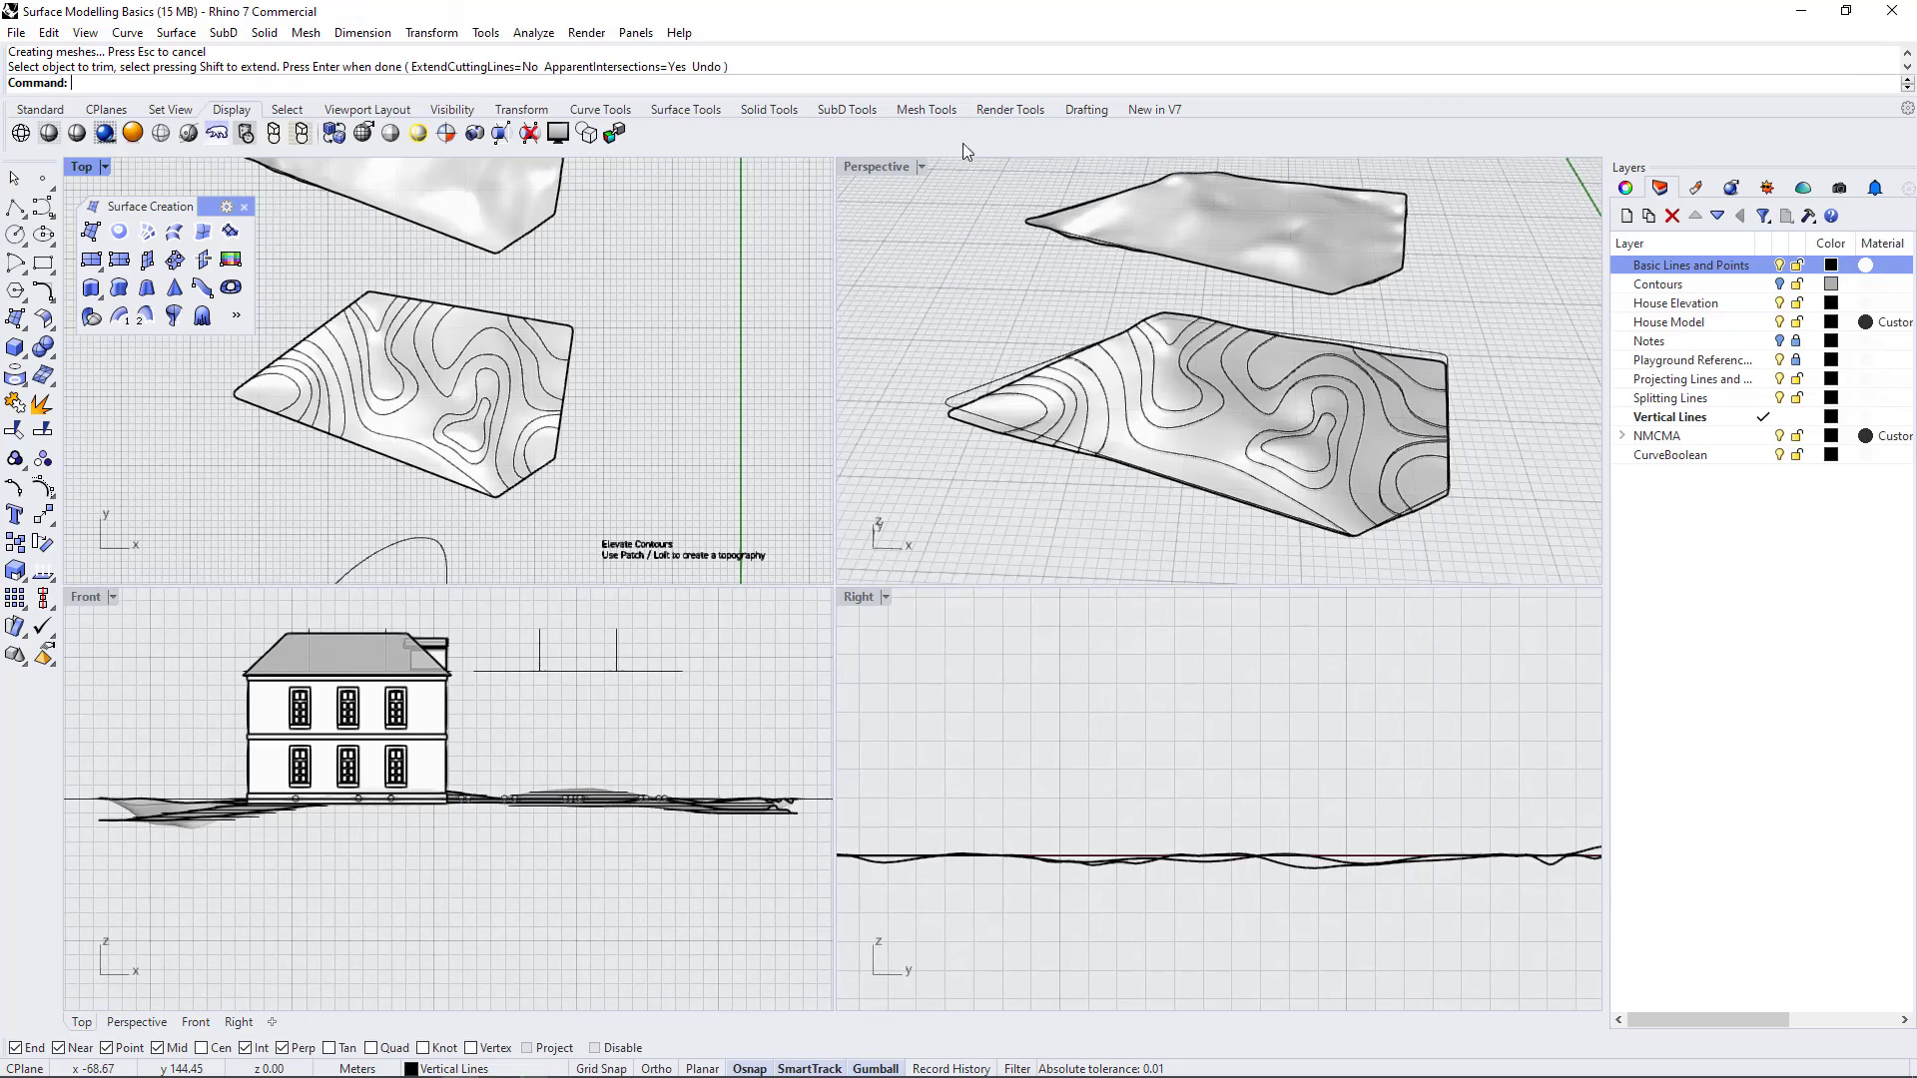
{"action": "double_click", "coordinate": [876, 167]}
{"action": "right_click_drag", "start_coordinate": [898, 469], "coordinate": [868, 554]}
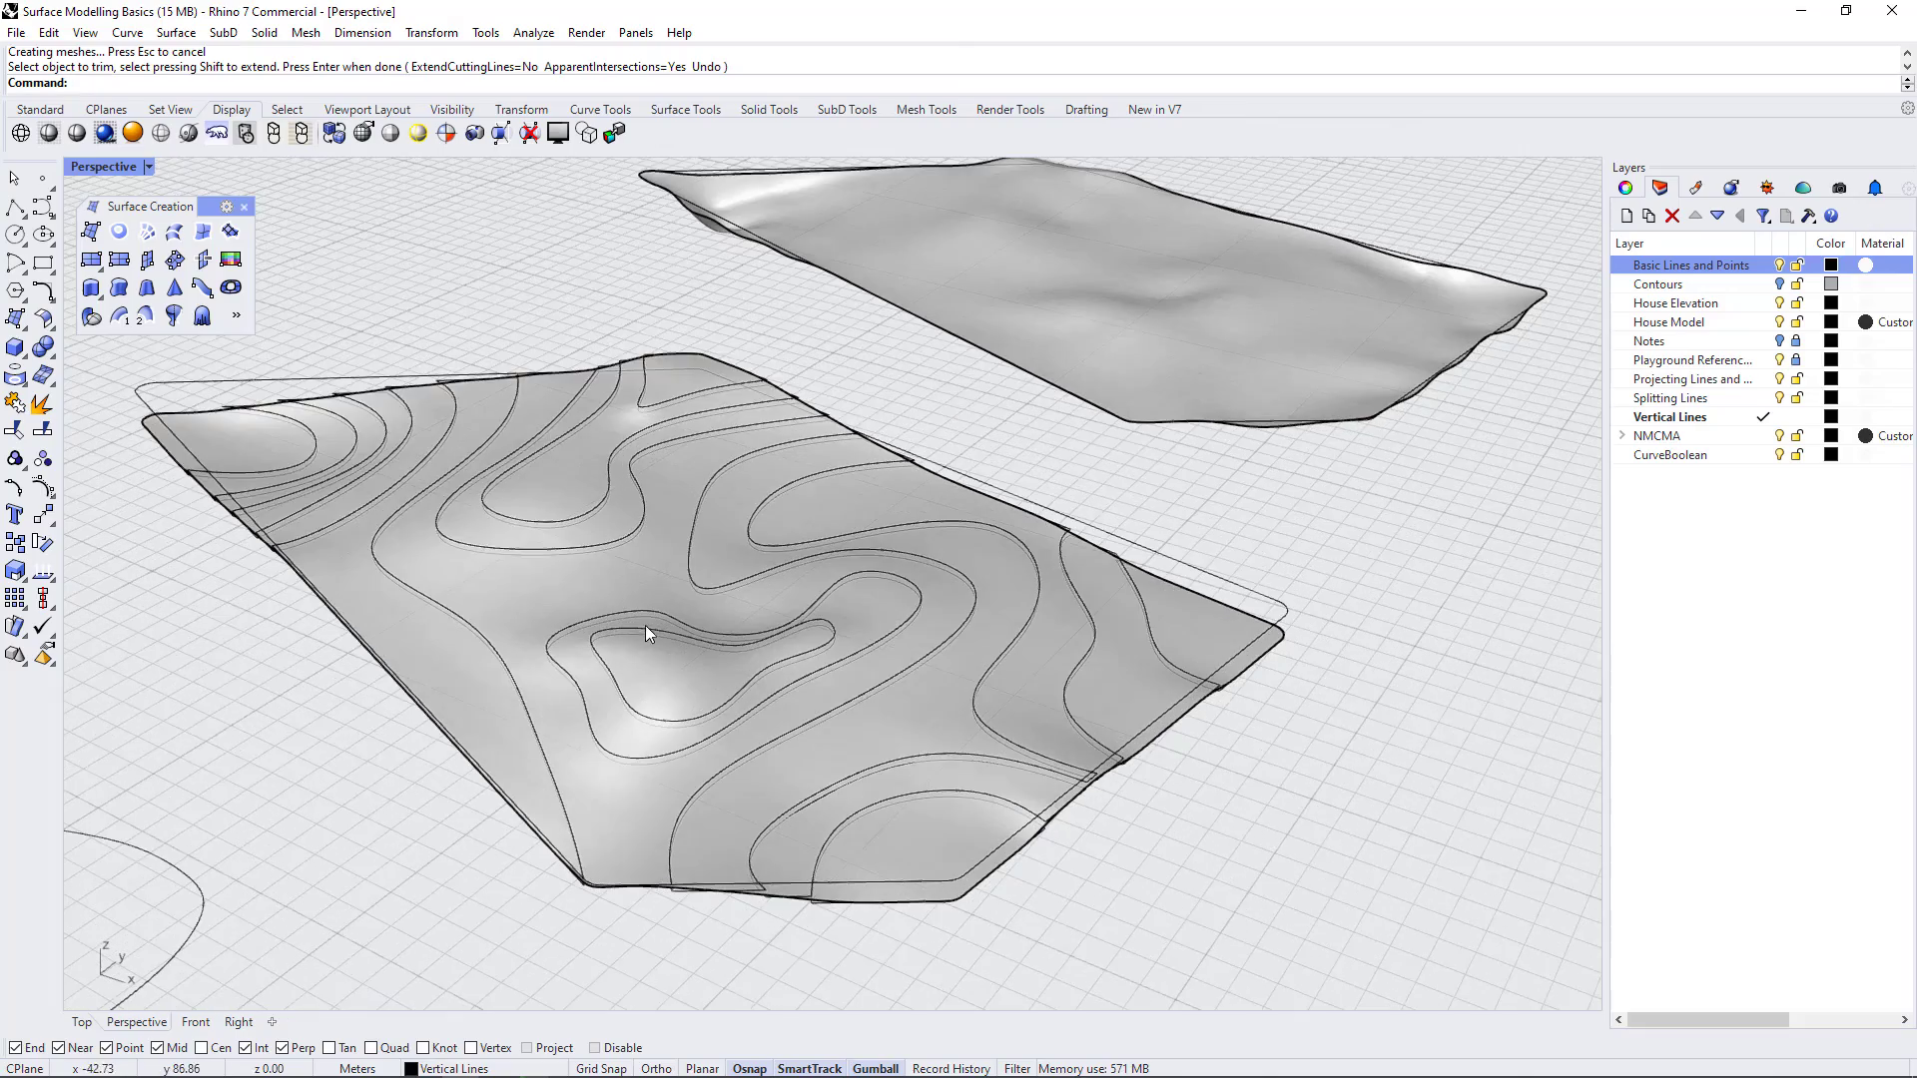